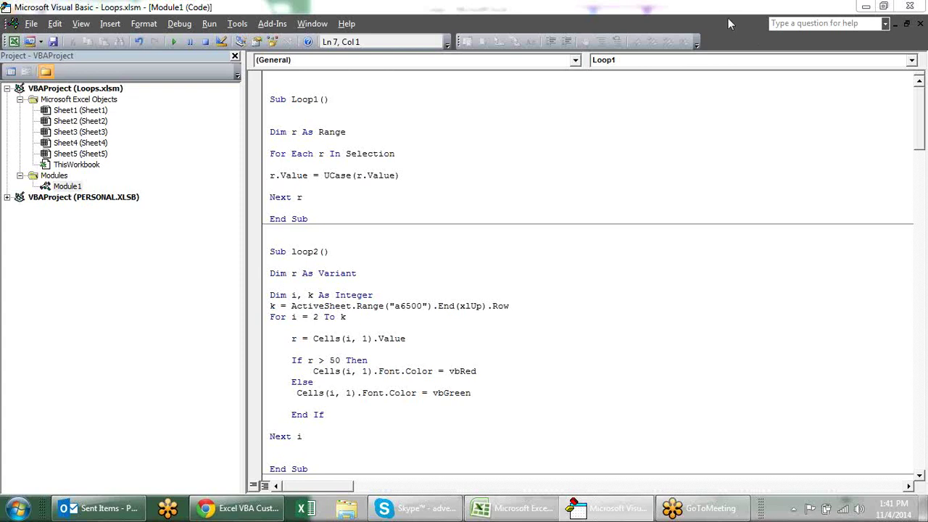
Highlight the word Selection in Loop1's For Each line to explain it.
{"action": "left_click", "coordinate": [400, 158]}
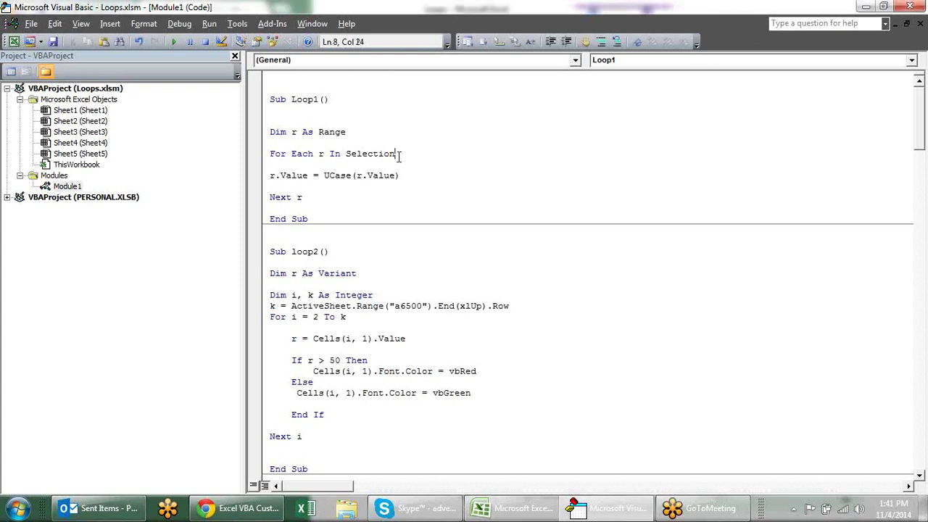
{"action": "left_click_drag", "start_coordinate": [394, 154], "coordinate": [346, 154]}
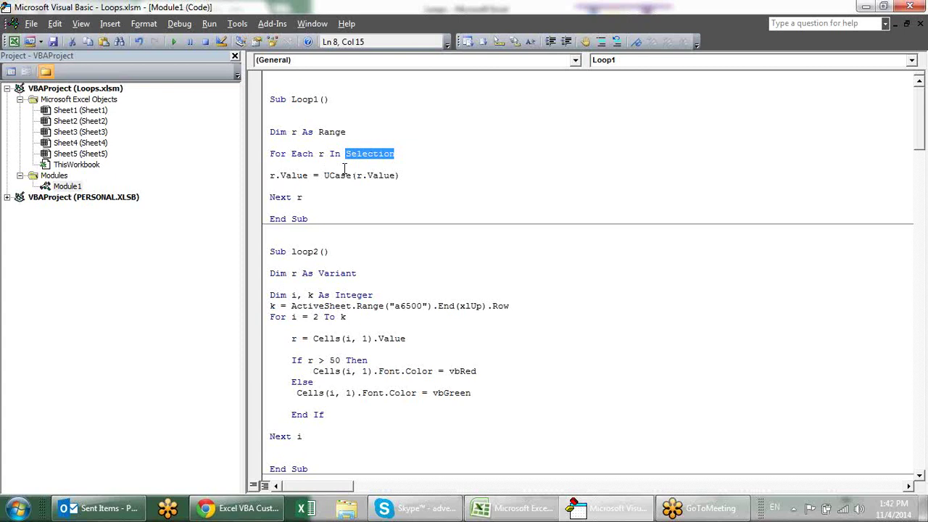
{"action": "left_click", "coordinate": [396, 160]}
{"action": "left_click_drag", "start_coordinate": [396, 154], "coordinate": [345, 149]}
{"action": "left_click", "coordinate": [321, 154]}
Point out Selection and the loop variable r, then switch to Excel and select cell AA10.
{"action": "left_click", "coordinate": [362, 153]}
{"action": "left_click", "coordinate": [324, 154]}
{"action": "left_click", "coordinate": [362, 155]}
{"action": "left_click", "coordinate": [325, 154]}
{"action": "key", "text": "alt+F11"}
{"action": "left_click", "coordinate": [708, 260]}
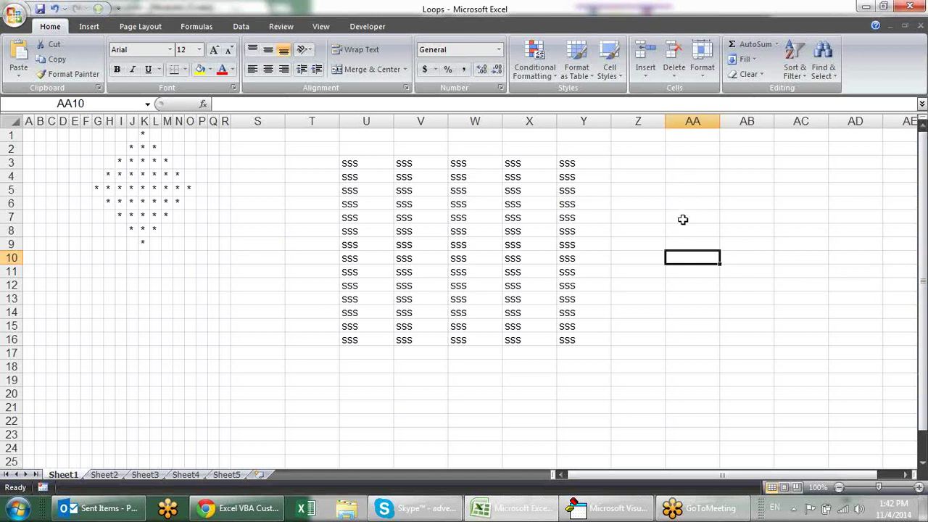
Select AA6:AA15, then AA6, on Sheet1 and return to Module1's Loop1 code.
{"action": "key", "text": "alt+F11"}
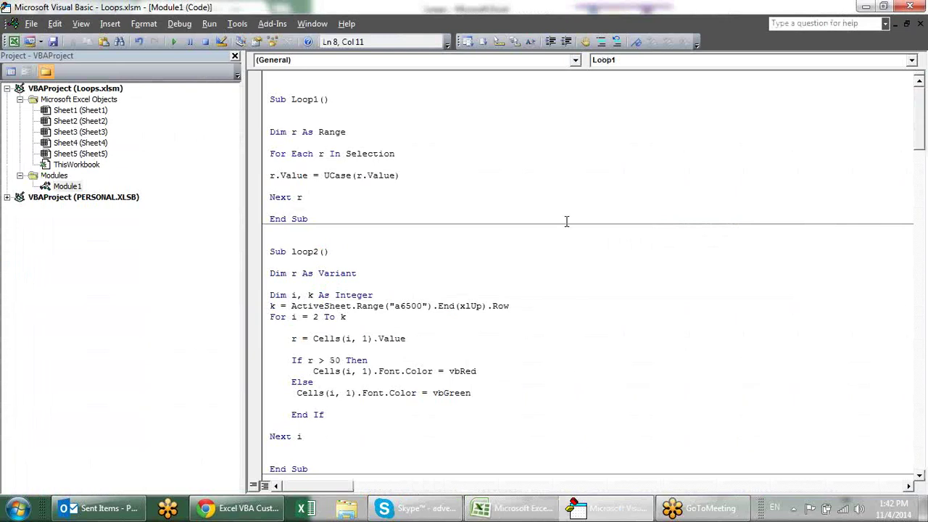
{"action": "left_click", "coordinate": [437, 175]}
{"action": "key", "text": "alt+F11"}
{"action": "left_click_drag", "start_coordinate": [674, 204], "coordinate": [682, 323]}
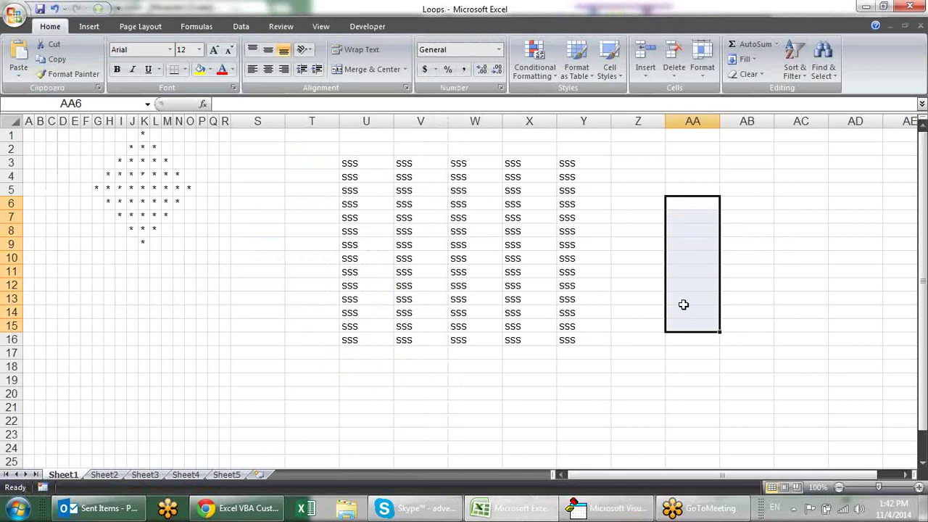
{"action": "left_click", "coordinate": [701, 205]}
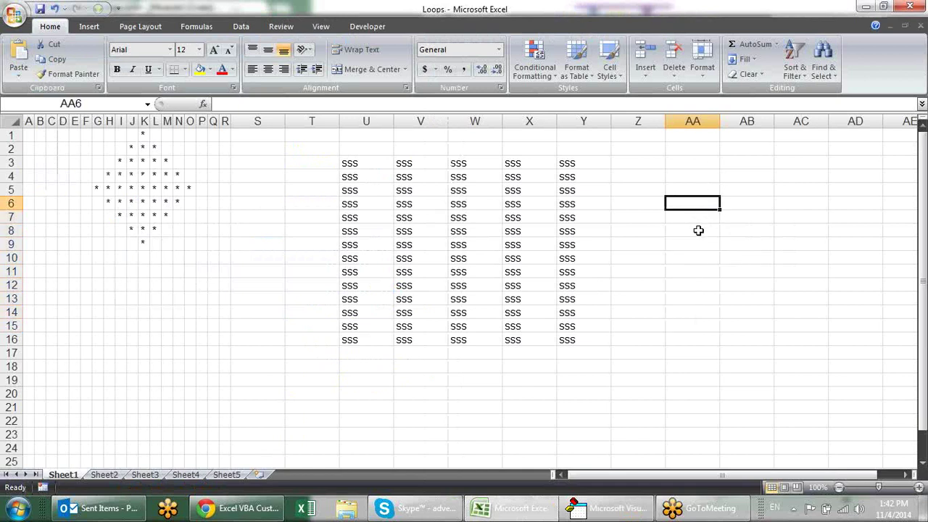
{"action": "key", "text": "alt+F11"}
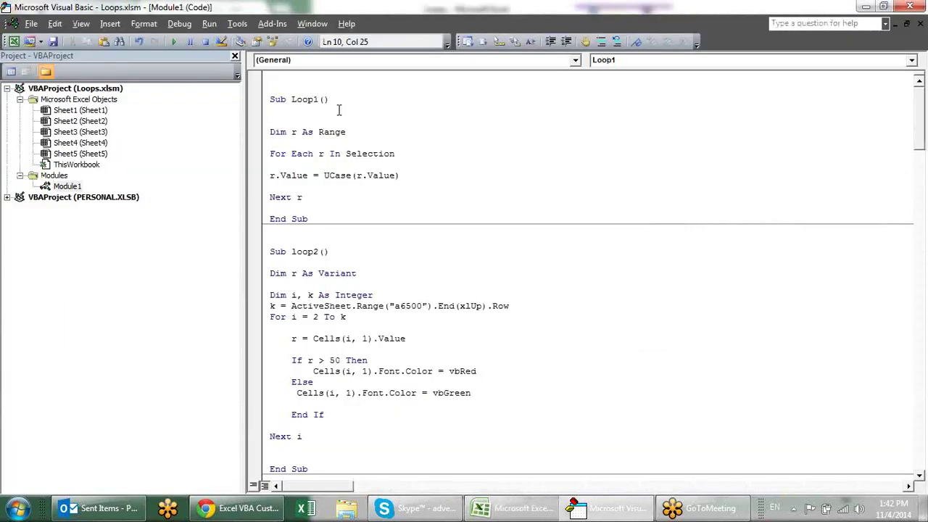
Insert blank lines above Sub Loop1 and declare a new Sub ar().
{"action": "left_click", "coordinate": [303, 135]}
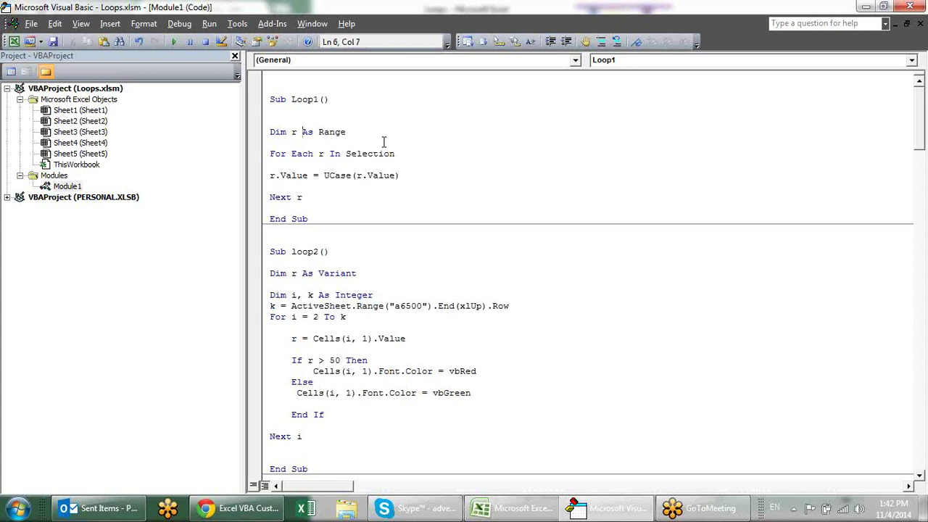
{"action": "left_click", "coordinate": [273, 101]}
{"action": "key", "text": "Return"}
{"action": "key", "text": "Return"}
{"action": "key", "text": "Return"}
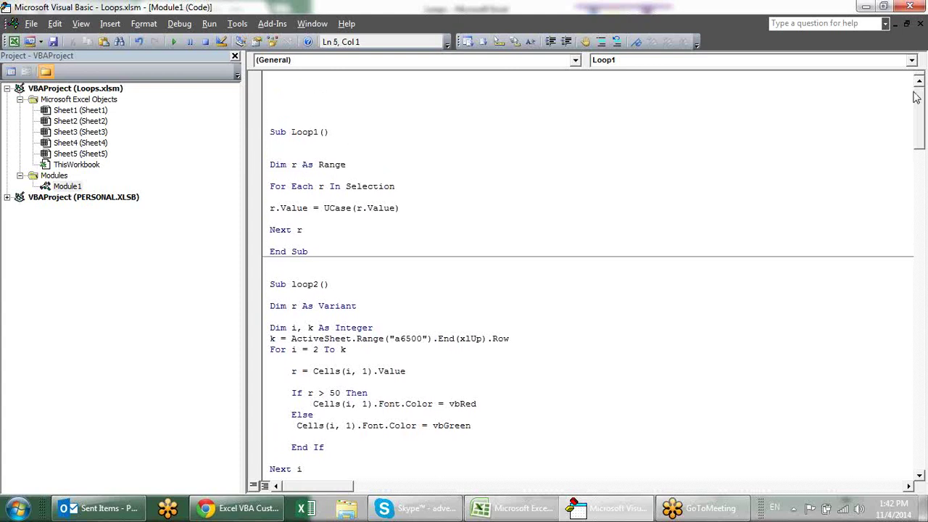
{"action": "key", "text": "Return"}
{"action": "key", "text": "Return"}
{"action": "key", "text": "Up"}
Inside Sub ar, declare s As String and assign a name string to s.
{"action": "key", "text": "Up"}
{"action": "key", "text": "Up"}
{"action": "key", "text": "Up"}
{"action": "key", "text": "Up"}
{"action": "key", "text": "Up"}
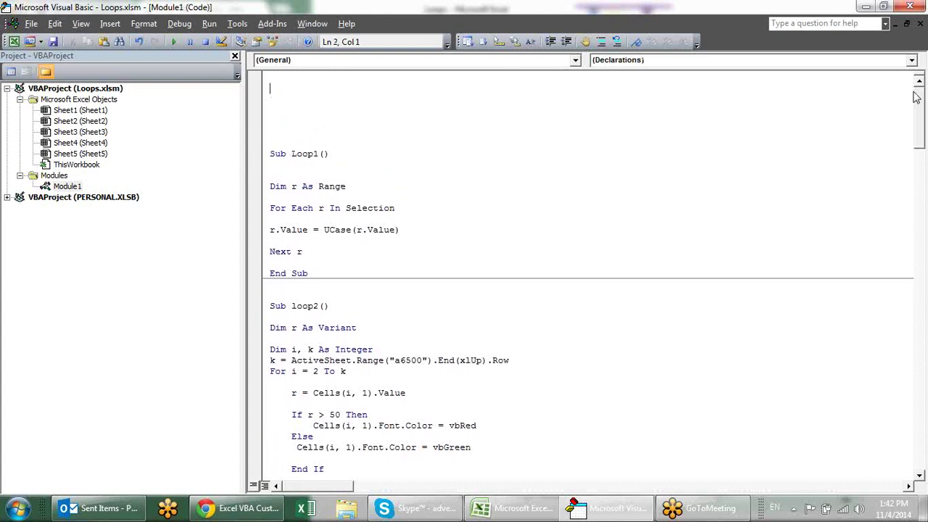
{"action": "type", "text": "wub a"}
{"action": "key", "text": "BackSpace"}
{"action": "key", "text": "BackSpace"}
{"action": "key", "text": "BackSpace"}
{"action": "key", "text": "BackSpace"}
{"action": "key", "text": "BackSpace"}
{"action": "type", "text": "sub ar"}
{"action": "key", "text": "Return"}
{"action": "key", "text": "Return"}
{"action": "key", "text": "Return"}
{"action": "key", "text": "Return"}
{"action": "key", "text": "Up"}
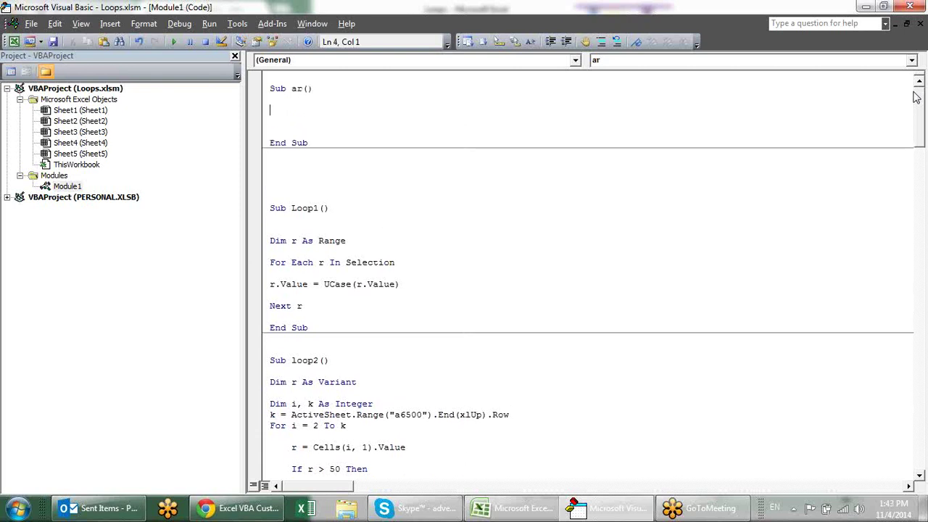
{"action": "type", "text": "dim "}
{"action": "type", "text": "a as stri"}
{"action": "key", "text": "Tab"}
{"action": "key", "text": "Return"}
{"action": "type", "text": "s="}
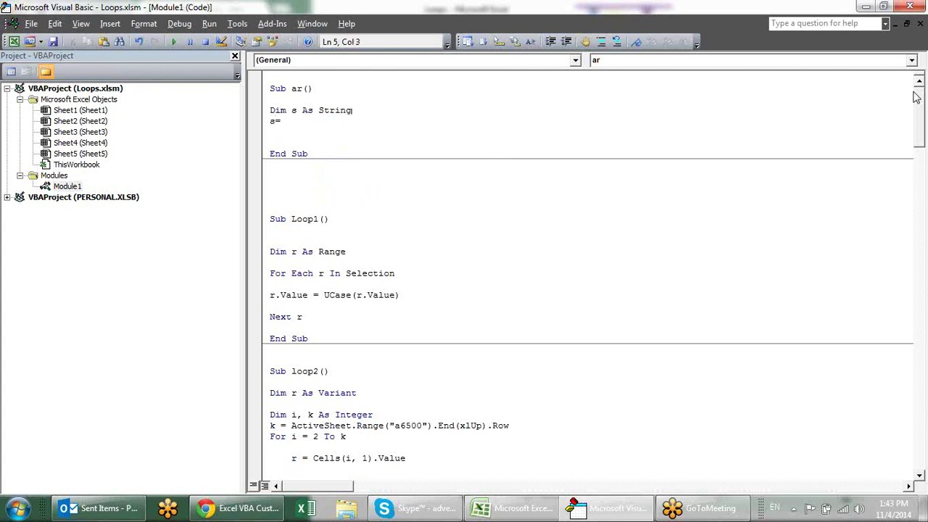
{"action": "type", "text": "12"}
{"action": "key", "text": "BackSpace"}
{"action": "key", "text": "BackSpace"}
{"action": "type", "text": "\"sandeep\""}
{"action": "key", "text": "Return"}
Turn the declaration into the array Dim s(10) As String.
{"action": "left_click", "coordinate": [307, 110]}
{"action": "type", "text": "()"}
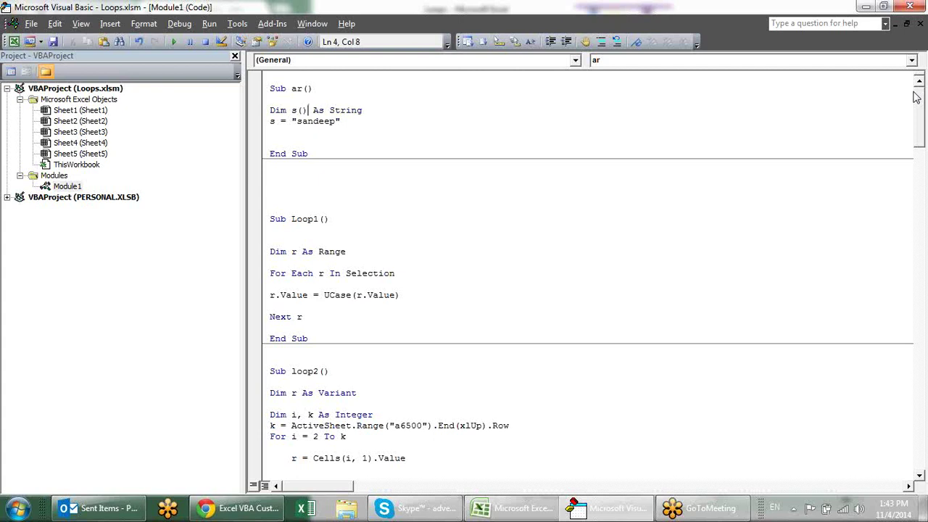
{"action": "key", "text": "Right"}
{"action": "type", "text": "10"}
{"action": "key", "text": "Right"}
{"action": "key", "text": "Left"}
{"action": "key", "text": "Right"}
Enter a name in Z4 on Sheet1 and fill Z4:Z15 yellow.
{"action": "key", "text": "alt+F11"}
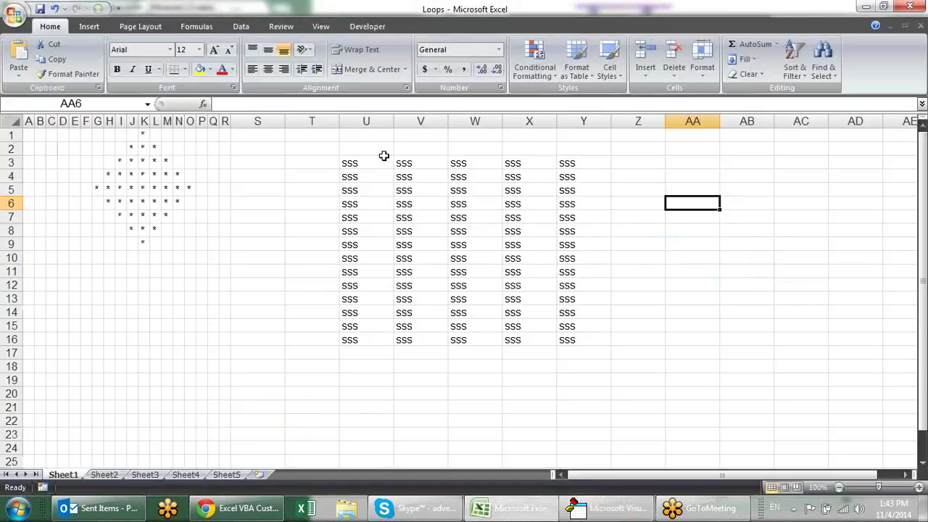
{"action": "left_click", "coordinate": [650, 175]}
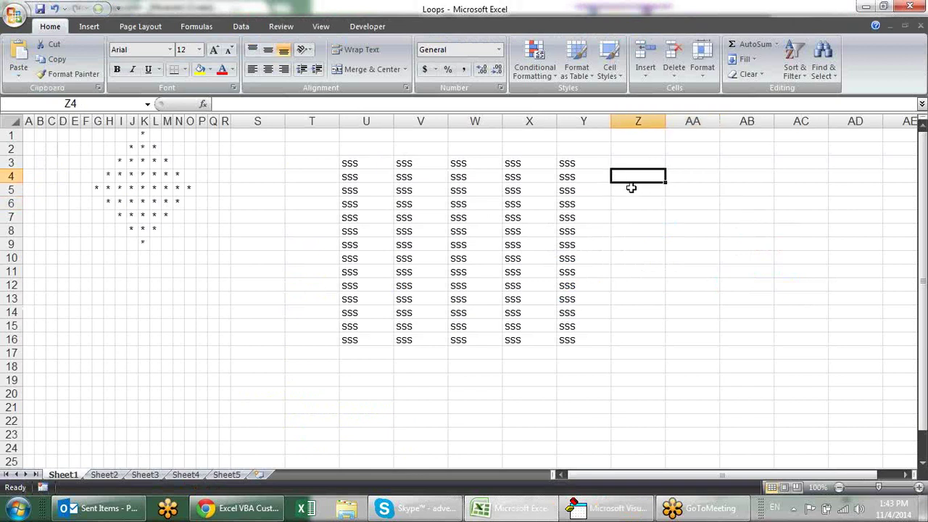
{"action": "type", "text": "sandeep"}
{"action": "key", "text": "Return"}
{"action": "left_click", "coordinate": [633, 175]}
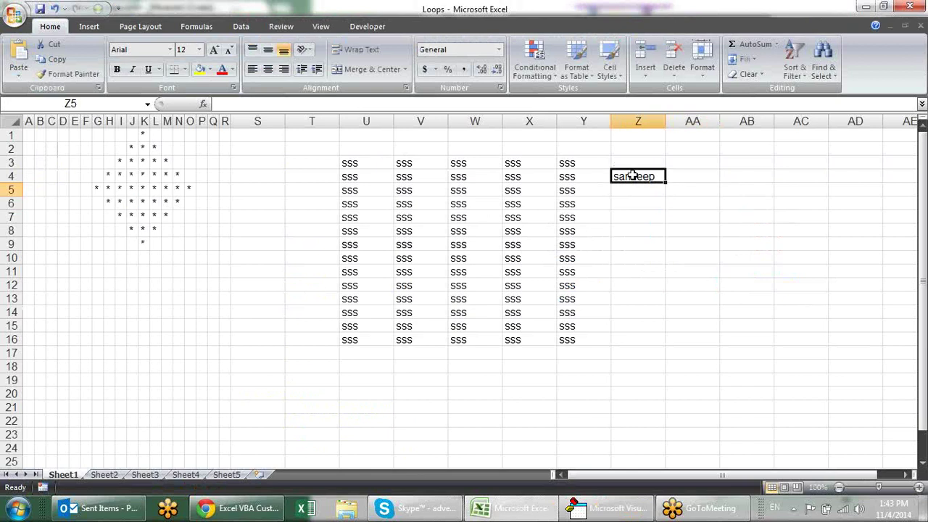
{"action": "left_click_drag", "start_coordinate": [642, 176], "coordinate": [644, 326]}
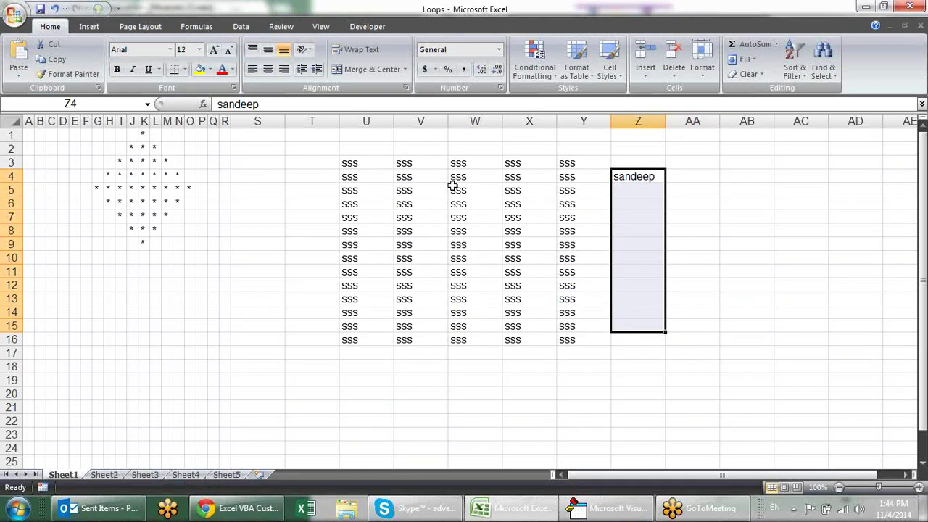
{"action": "left_click", "coordinate": [200, 70]}
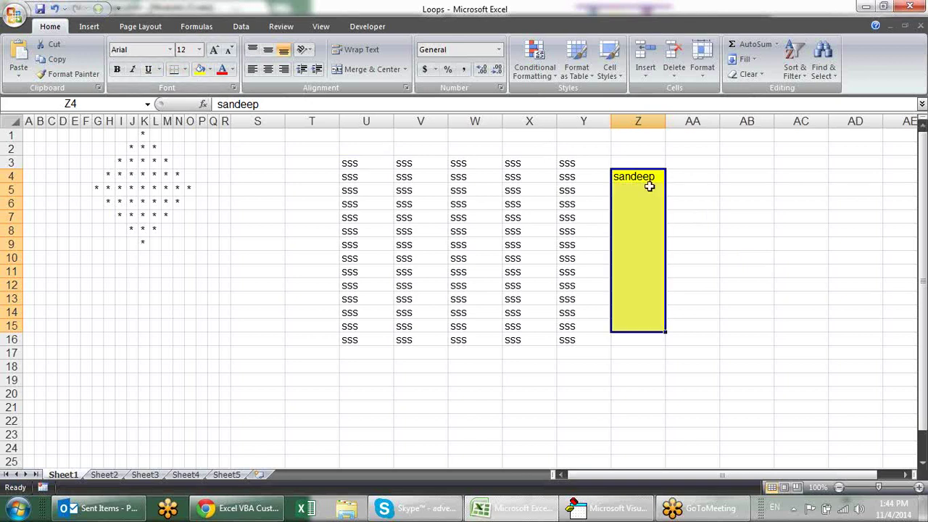
Label cell Z3 with r.
{"action": "left_click", "coordinate": [656, 165]}
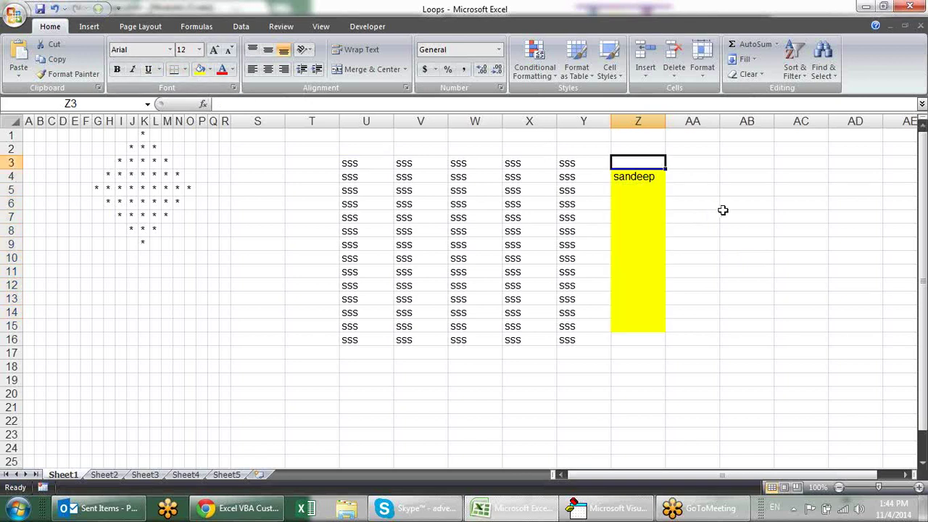
{"action": "type", "text": "r"}
{"action": "key", "text": "Return"}
{"action": "key", "text": "Down"}
{"action": "key", "text": "Up"}
{"action": "key", "text": "Down"}
{"action": "key", "text": "Down"}
{"action": "key", "text": "Down"}
{"action": "key", "text": "Down"}
{"action": "key", "text": "Down"}
{"action": "key", "text": "Down"}
Enter the index numbers 0 through 7 in AA4:AA11, correcting AA11 to 7.
{"action": "key", "text": "Up"}
{"action": "key", "text": "Up"}
{"action": "key", "text": "Up"}
{"action": "key", "text": "Up"}
{"action": "key", "text": "Up"}
{"action": "key", "text": "Right"}
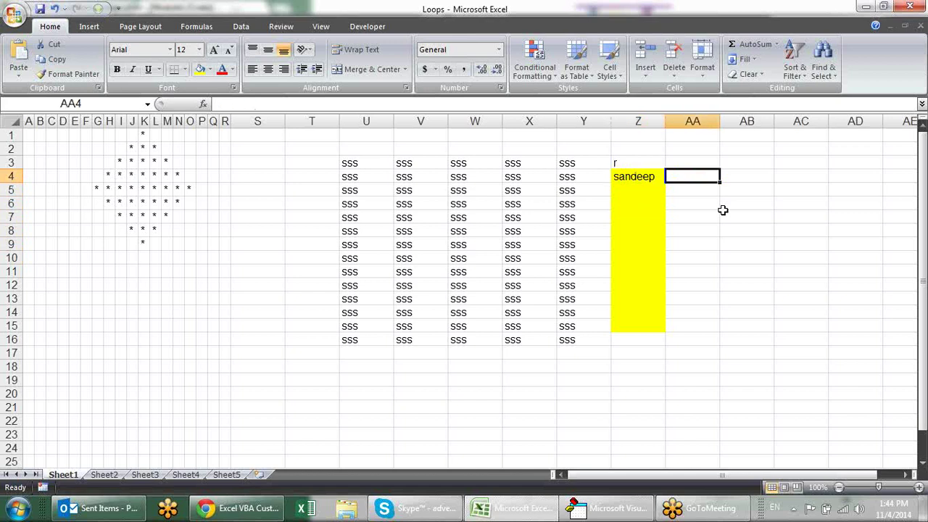
{"action": "type", "text": "0"}
{"action": "key", "text": "Return"}
{"action": "type", "text": "1"}
{"action": "key", "text": "Return"}
{"action": "type", "text": "2"}
{"action": "key", "text": "Return"}
{"action": "type", "text": "3 4"}
{"action": "key", "text": "Return"}
{"action": "type", "text": "5"}
{"action": "key", "text": "Return"}
{"action": "type", "text": "6"}
{"action": "key", "text": "Return"}
{"action": "type", "text": "4"}
{"action": "key", "text": "Return"}
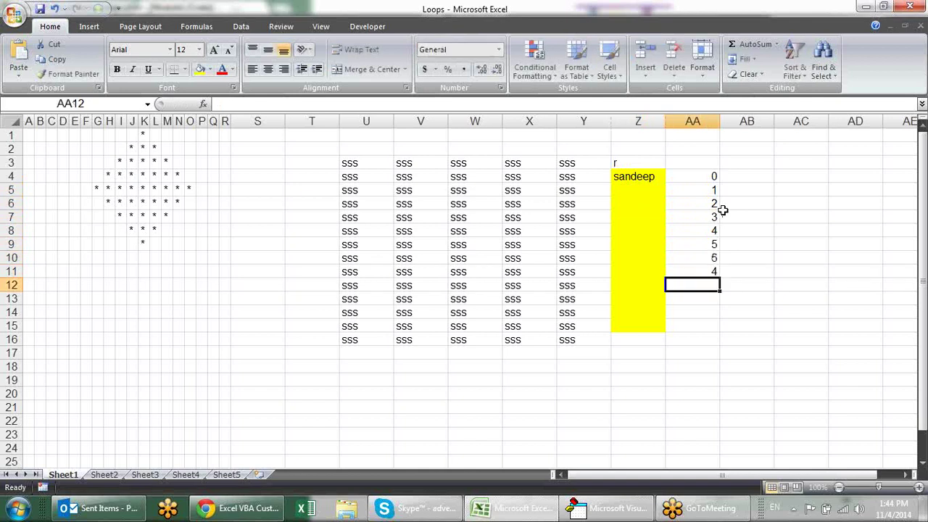
{"action": "key", "text": "Up"}
{"action": "type", "text": "7"}
{"action": "key", "text": "Return"}
Extend the index numbers down through AA15 and enter a second name in Z5.
{"action": "left_click_drag", "start_coordinate": [710, 176], "coordinate": [721, 330]}
{"action": "left_click", "coordinate": [643, 164]}
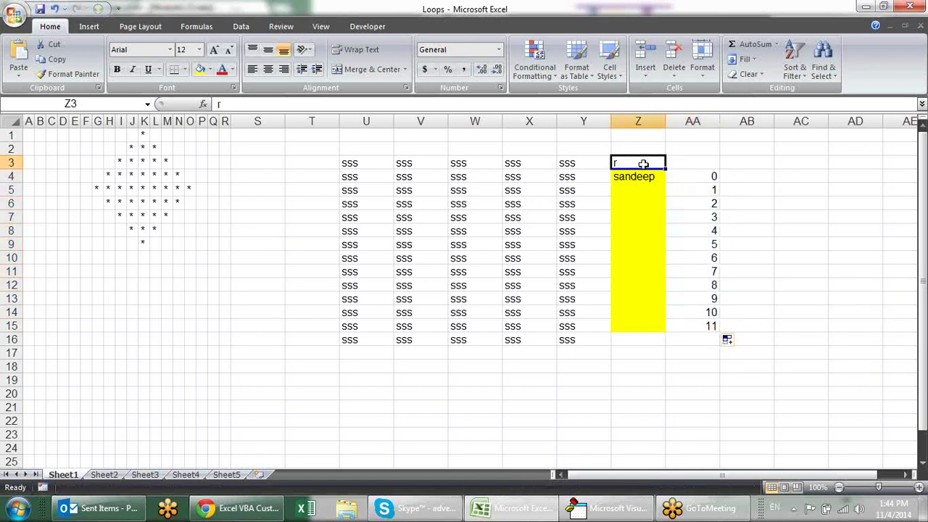
{"action": "left_click", "coordinate": [649, 177]}
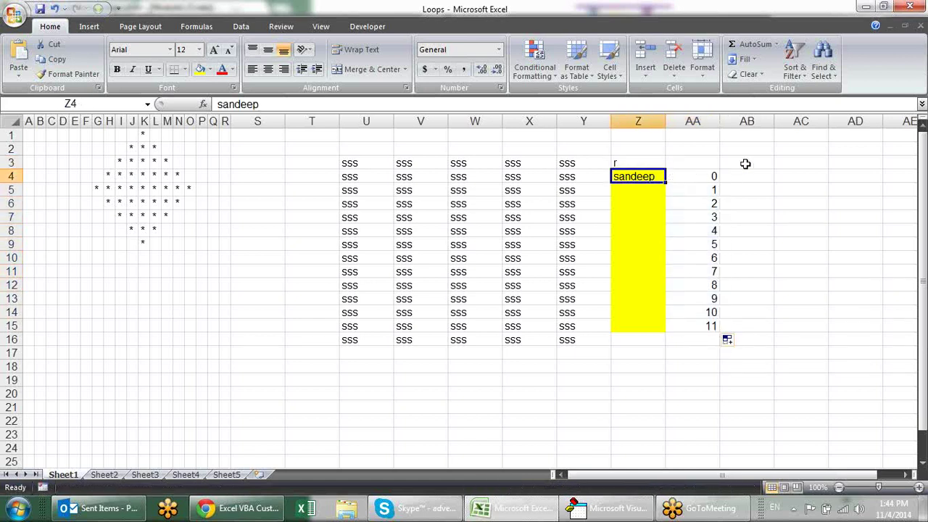
{"action": "left_click", "coordinate": [652, 164]}
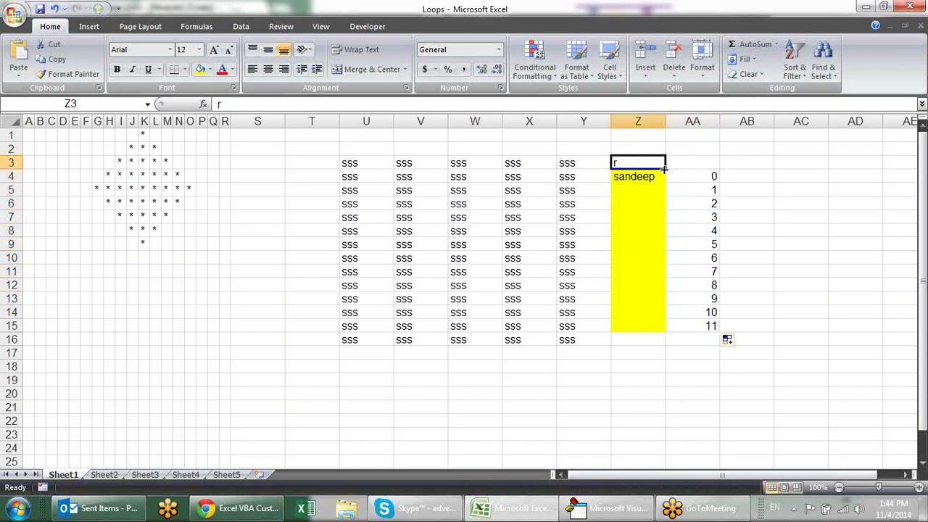
{"action": "left_click", "coordinate": [656, 190]}
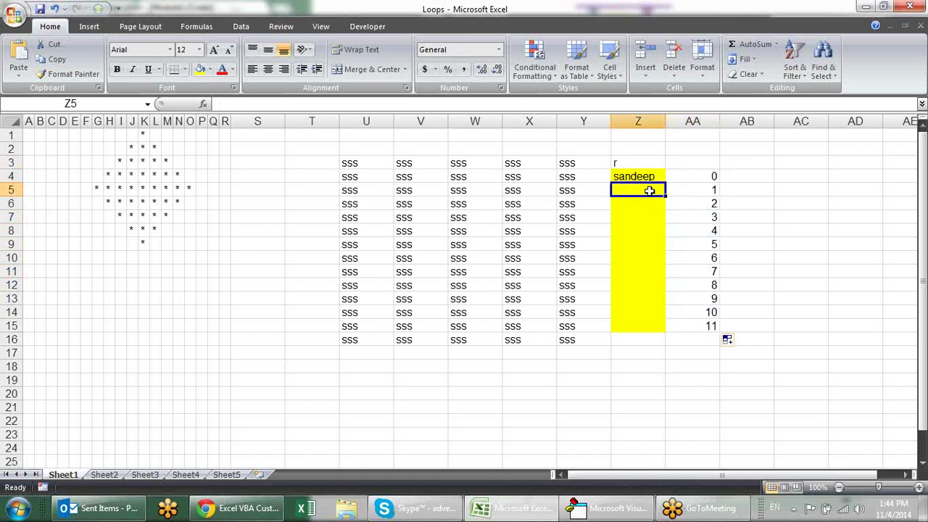
{"action": "type", "text": "pradee"}
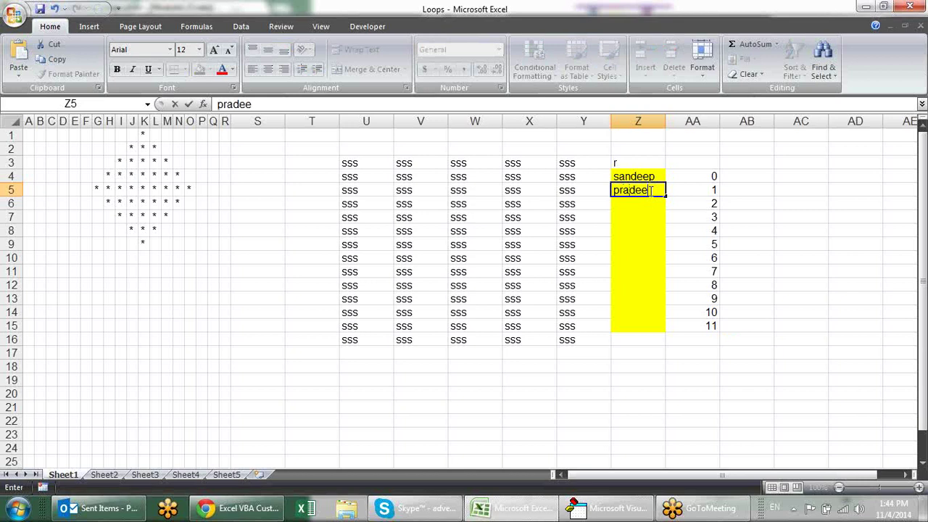
{"action": "type", "text": "p"}
{"action": "key", "text": "Return"}
Change the Z3 label from r to r[1].
{"action": "double_click", "coordinate": [646, 162]}
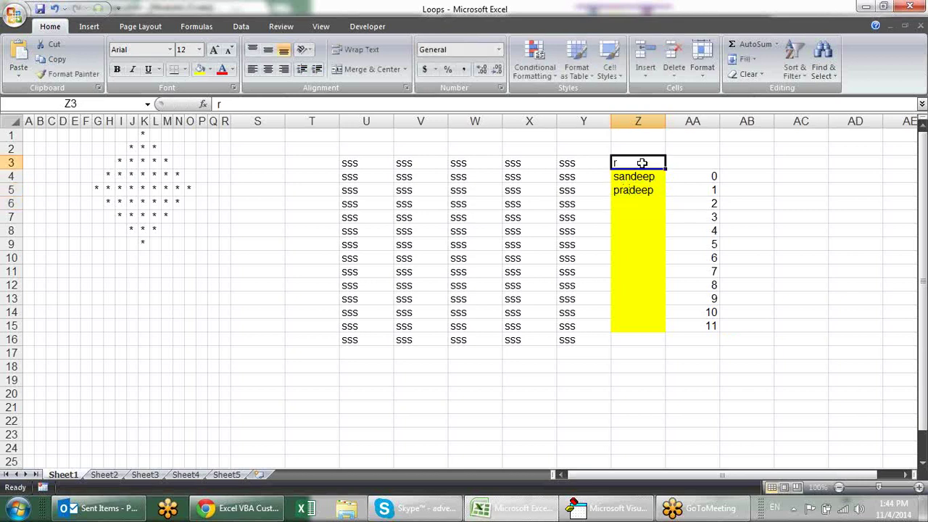
{"action": "type", "text": "("}
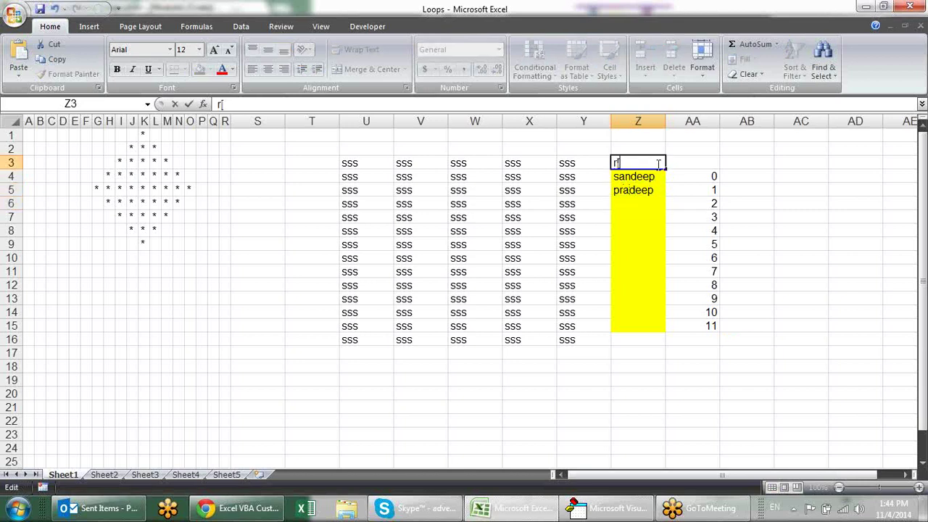
{"action": "key", "text": "BackSpace"}
{"action": "type", "text": "(1"}
{"action": "key", "text": "BackSpace"}
{"action": "key", "text": "BackSpace"}
{"action": "type", "text": "("}
{"action": "type", "text": "1"}
{"action": "type", "text": "]"}
{"action": "key", "text": "Return"}
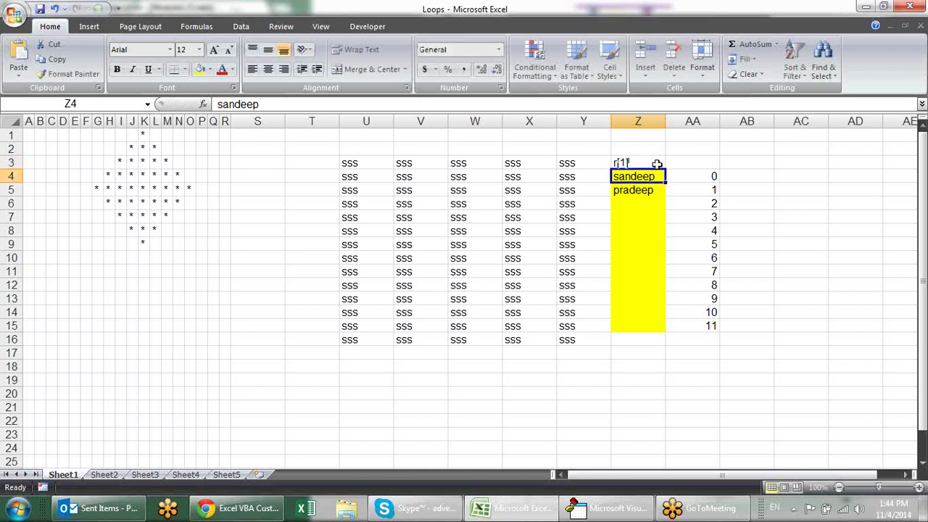
{"action": "left_click", "coordinate": [657, 164]}
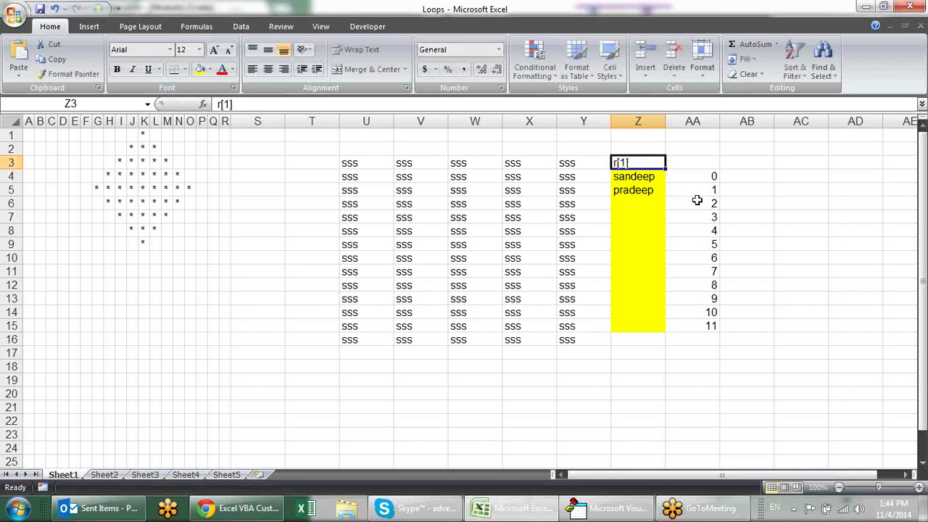
{"action": "left_click", "coordinate": [654, 190]}
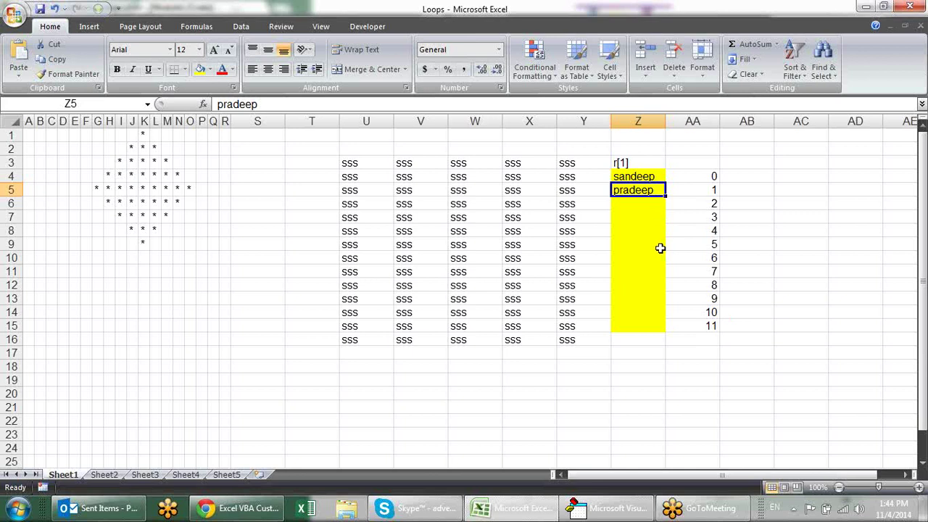
Apply All Borders to the yellow name range Z4:Z15.
{"action": "left_click_drag", "start_coordinate": [654, 178], "coordinate": [632, 326]}
{"action": "left_click", "coordinate": [185, 70]}
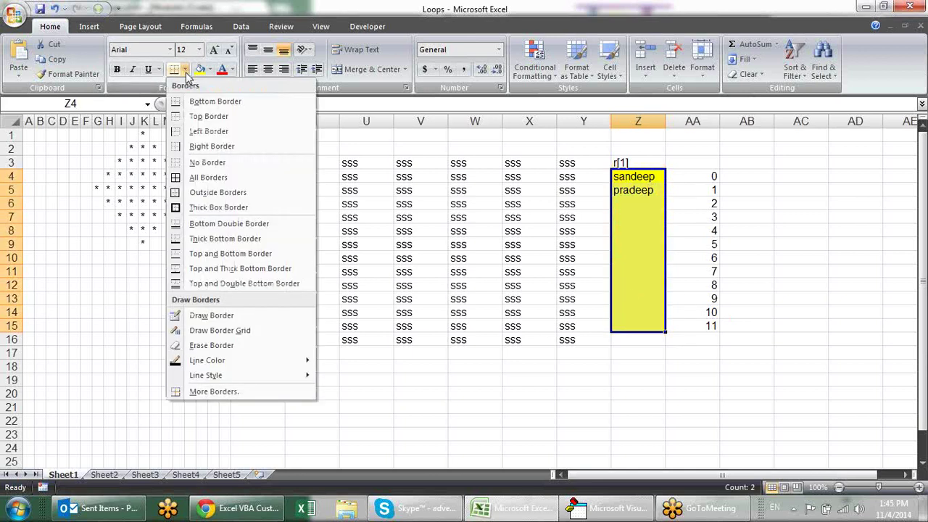
{"action": "left_click", "coordinate": [181, 178]}
{"action": "left_click", "coordinate": [678, 221]}
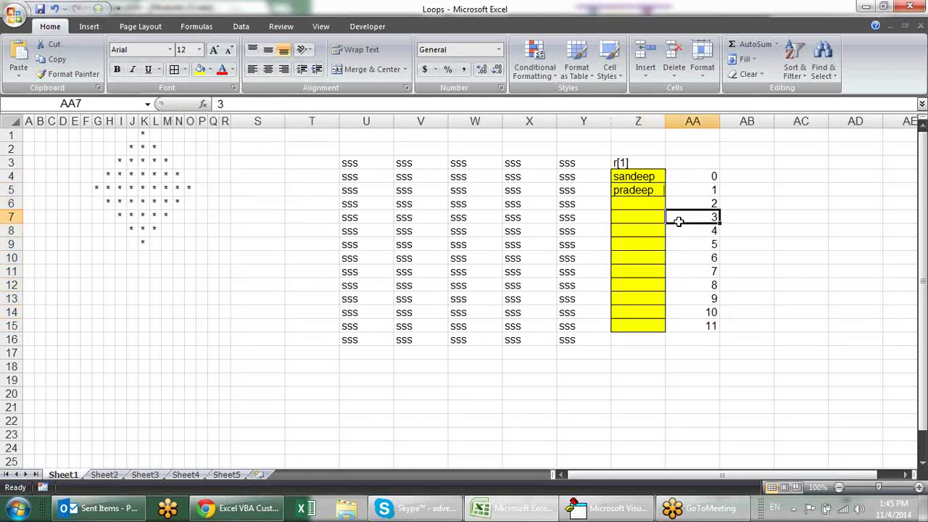
{"action": "left_click", "coordinate": [656, 179]}
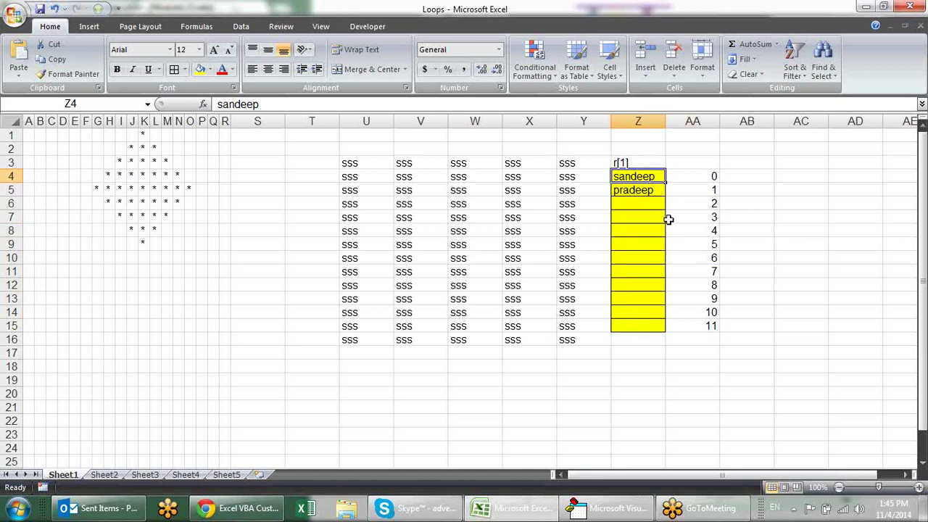
{"action": "type", "text": "x"}
{"action": "key", "text": "Escape"}
{"action": "key", "text": "alt+F11"}
Explain Loop1's For Each Selection line and its UCase(r.Value) assignment, then return to Excel.
{"action": "left_click", "coordinate": [411, 284]}
{"action": "scroll", "coordinate": [414, 191], "scroll_direction": "down", "scroll_amount": 3}
{"action": "left_click", "coordinate": [371, 175]}
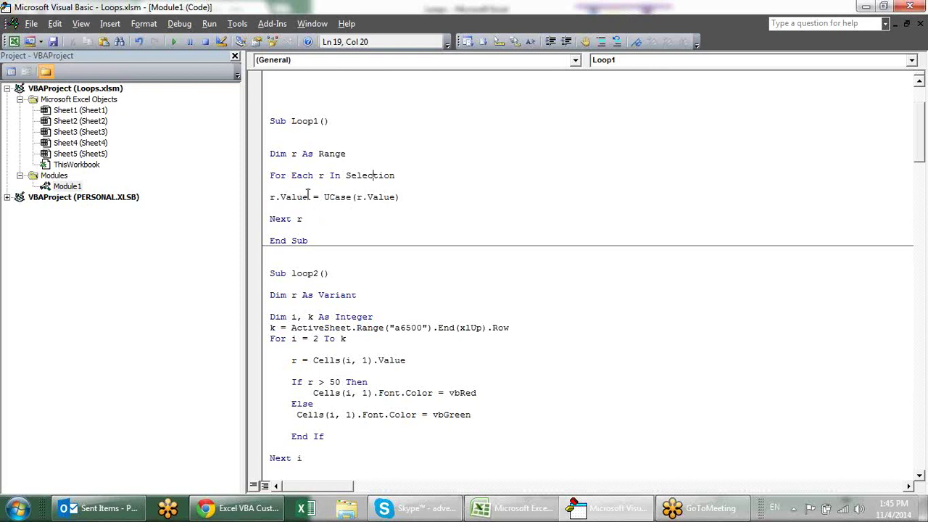
{"action": "left_click_drag", "start_coordinate": [310, 196], "coordinate": [270, 198]}
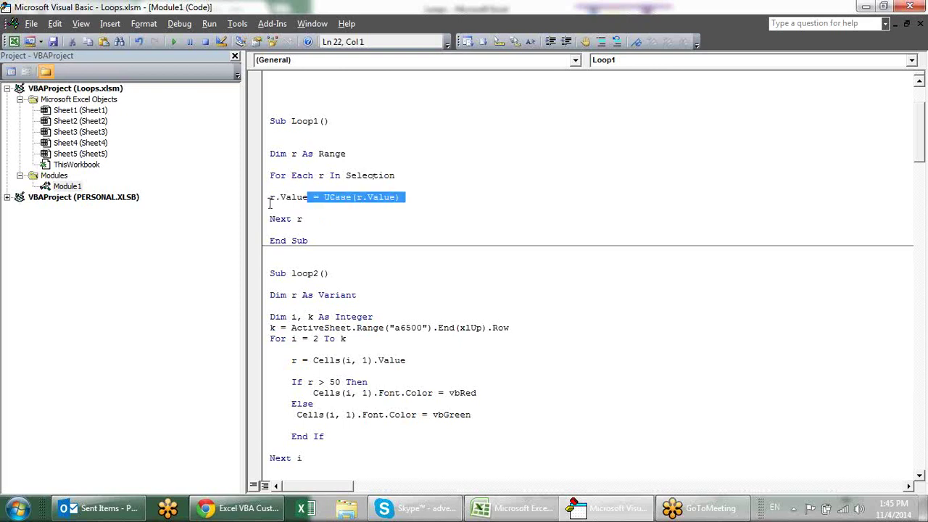
{"action": "left_click", "coordinate": [317, 201]}
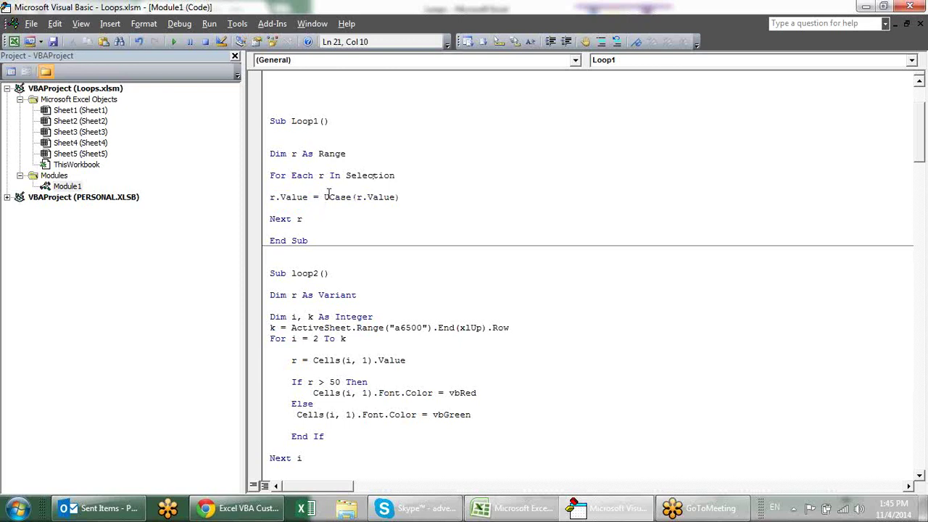
{"action": "left_click_drag", "start_coordinate": [352, 197], "coordinate": [326, 201]}
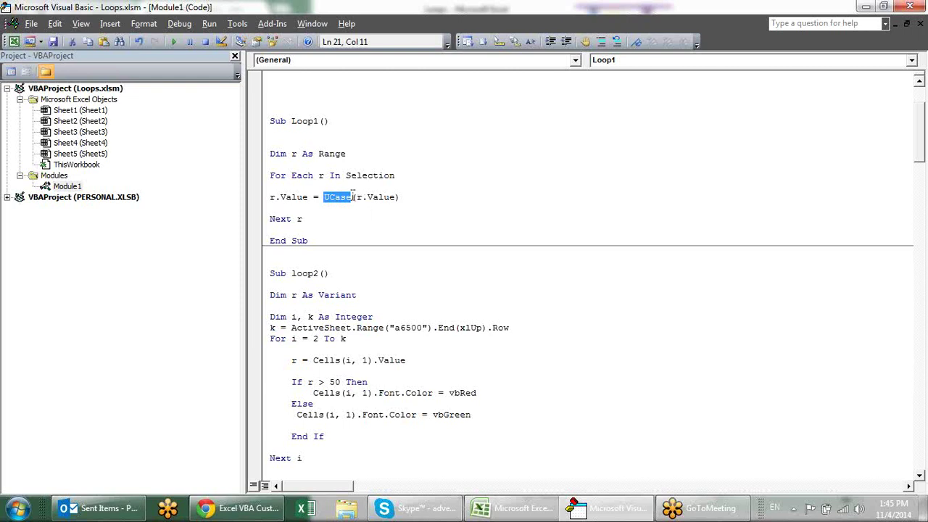
{"action": "left_click_drag", "start_coordinate": [355, 196], "coordinate": [397, 198]}
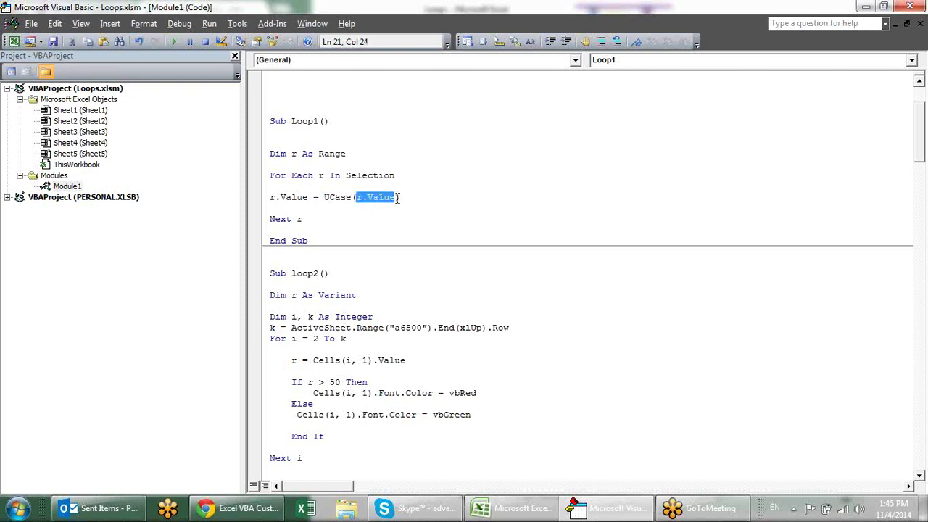
{"action": "left_click", "coordinate": [385, 228]}
{"action": "left_click", "coordinate": [381, 206]}
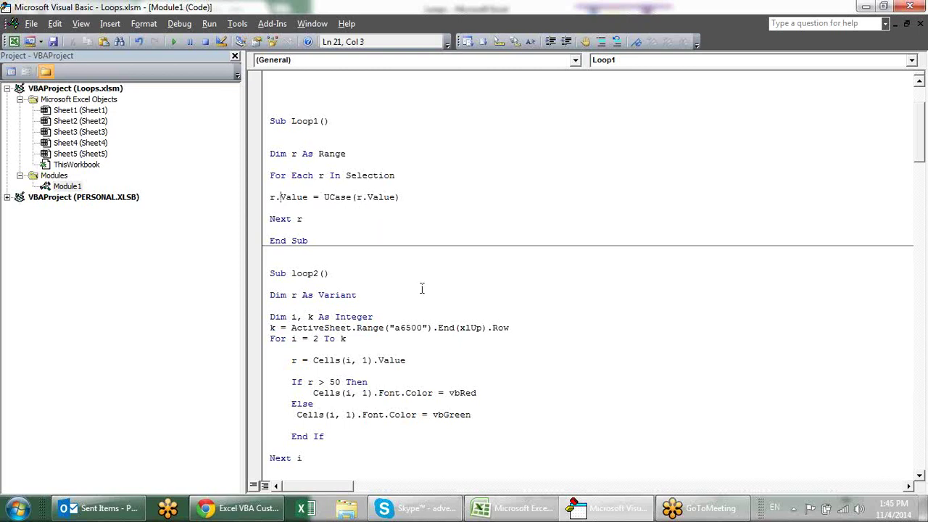
{"action": "key", "text": "alt+F11"}
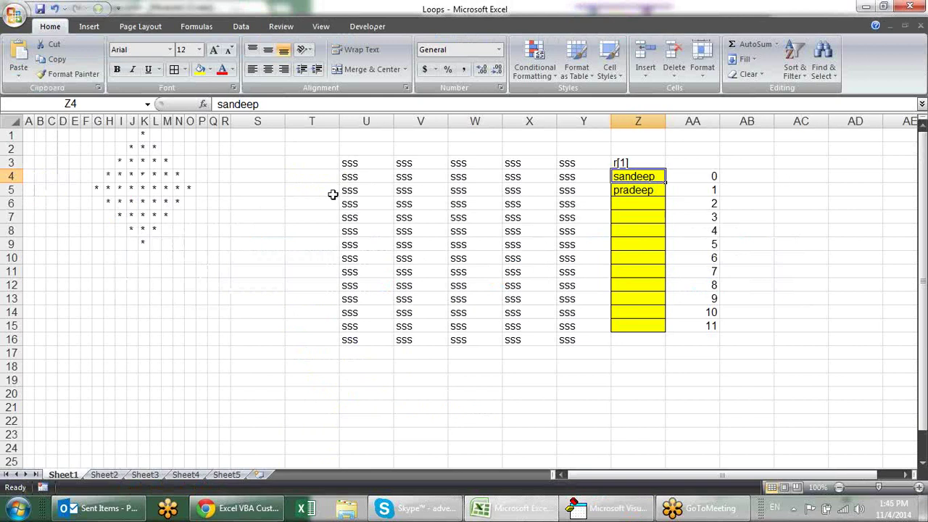
Select the sss block U3:X8 and run the Loop1 macro from Developer > Macros.
{"action": "left_click_drag", "start_coordinate": [360, 165], "coordinate": [512, 231]}
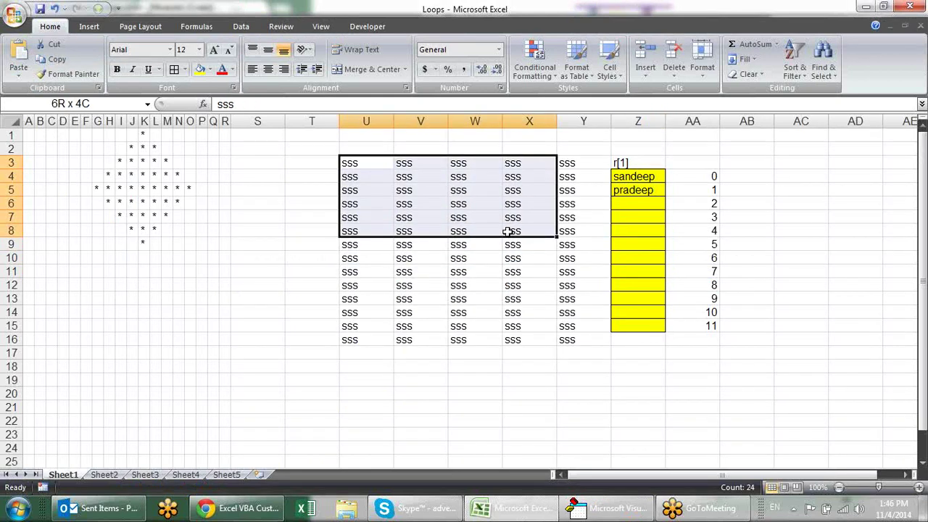
{"action": "left_click", "coordinate": [363, 27]}
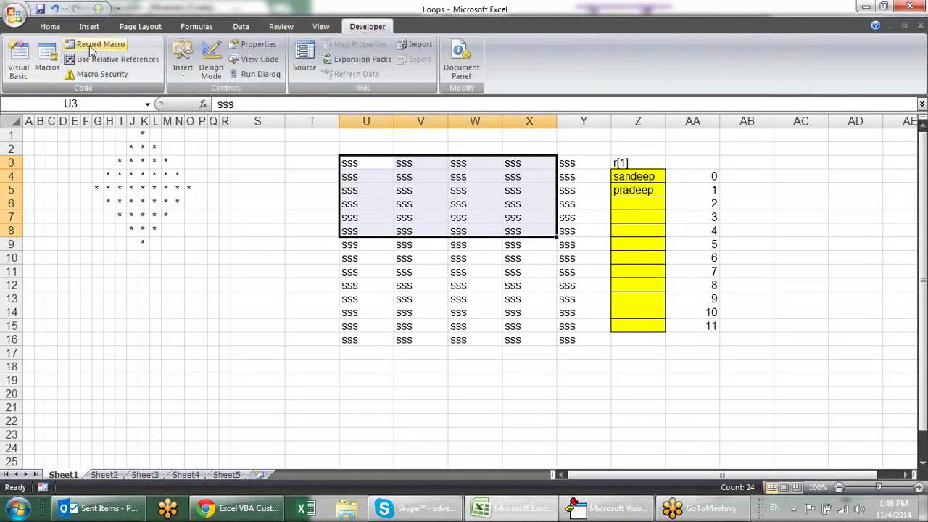
{"action": "left_click", "coordinate": [47, 62]}
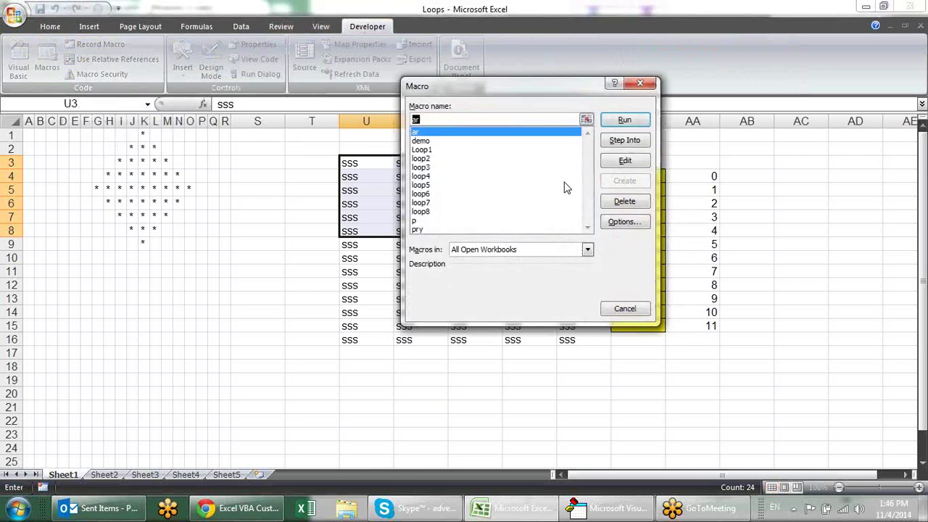
{"action": "left_click", "coordinate": [464, 159]}
{"action": "left_click", "coordinate": [471, 150]}
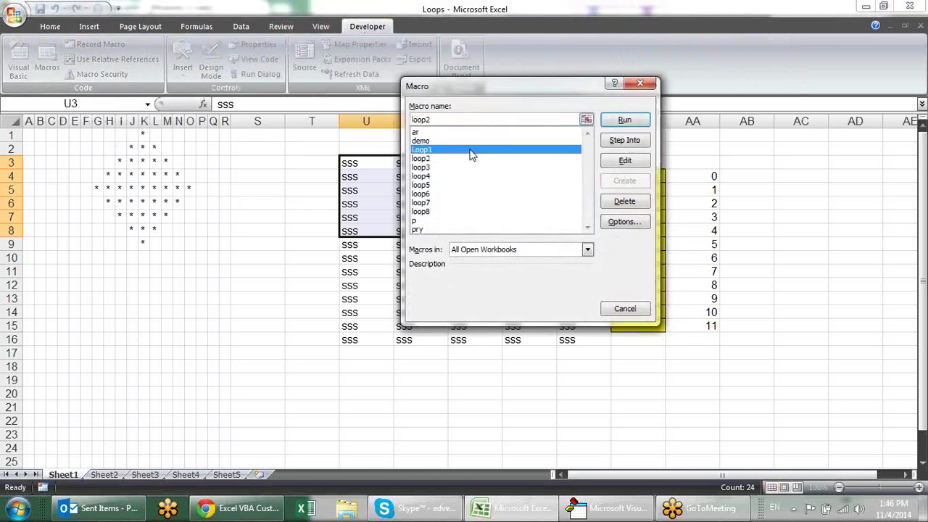
{"action": "left_click", "coordinate": [614, 122]}
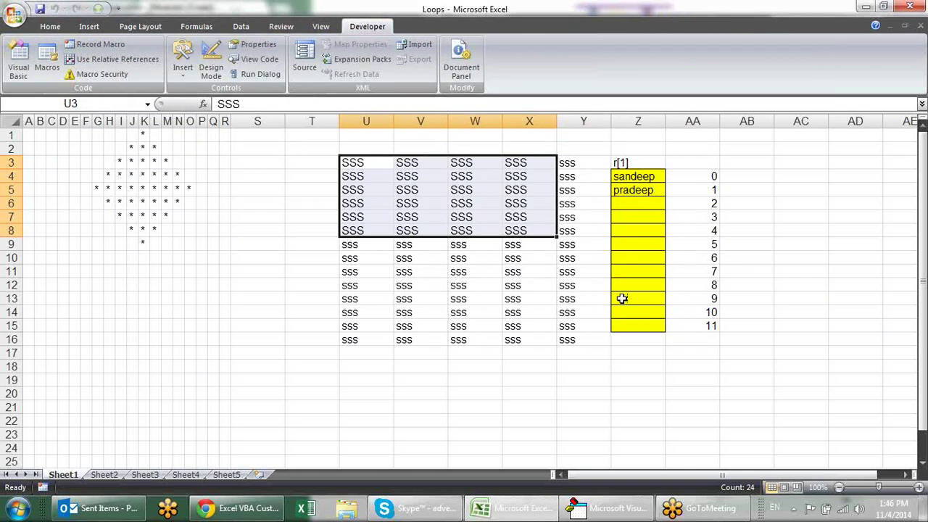
Restore the Excel window and snap it to the left half of the screen.
{"action": "left_click", "coordinate": [904, 26]}
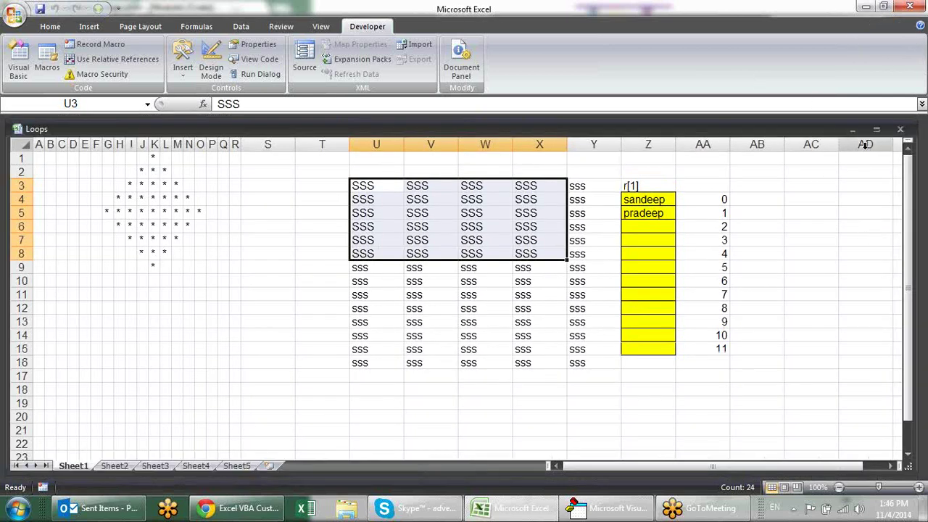
{"action": "left_click", "coordinate": [876, 128]}
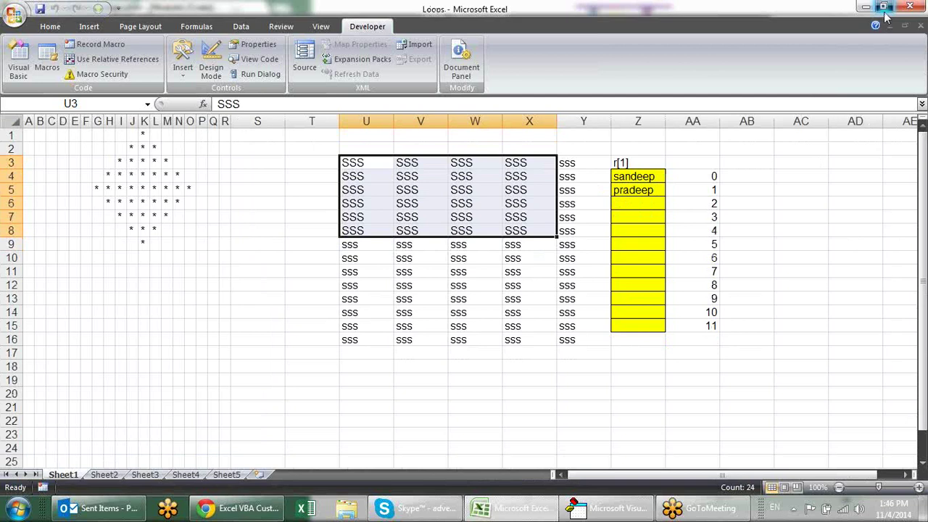
{"action": "left_click", "coordinate": [883, 7]}
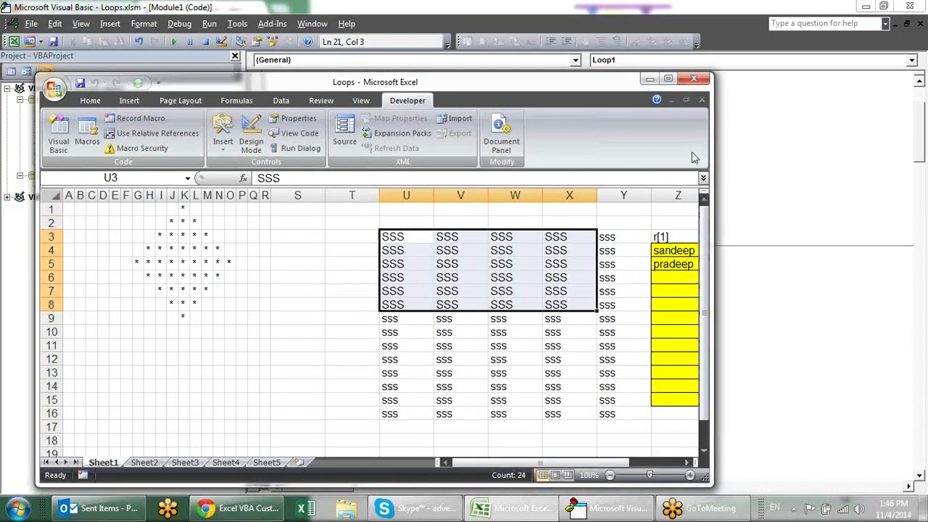
{"action": "key", "text": "super+Left"}
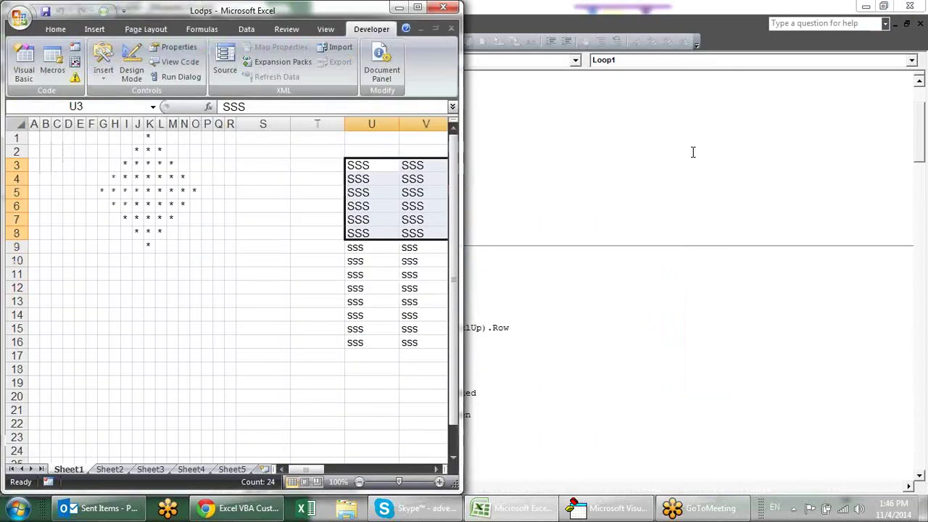
{"action": "left_click", "coordinate": [440, 469]}
{"action": "left_click_drag", "start_coordinate": [439, 471], "coordinate": [439, 469]}
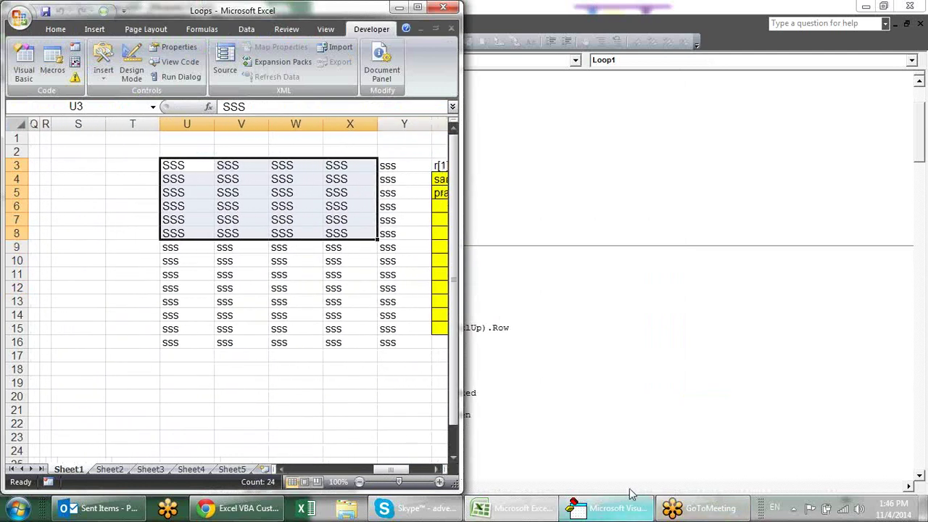
Place the VBA editor on the right half showing Loop1, and select U10:X14 in Excel.
{"action": "left_click", "coordinate": [626, 506]}
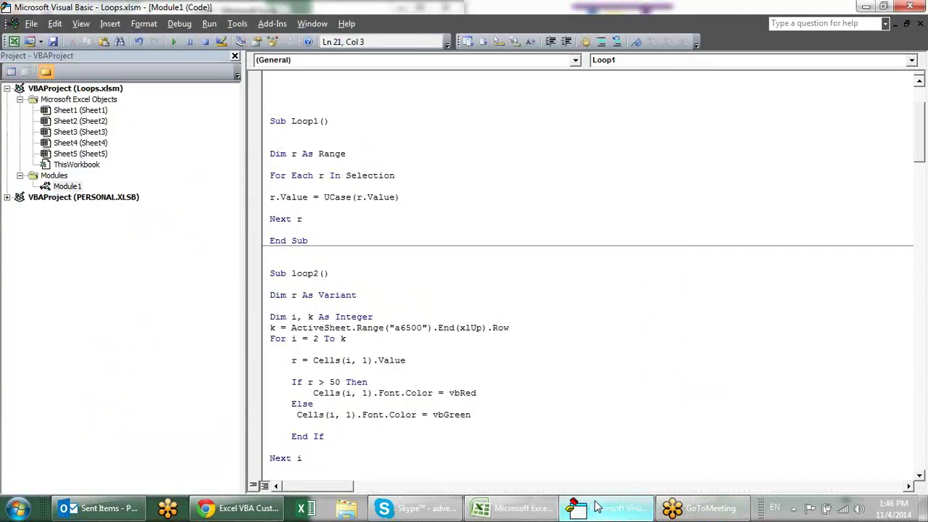
{"action": "key", "text": "super+Down"}
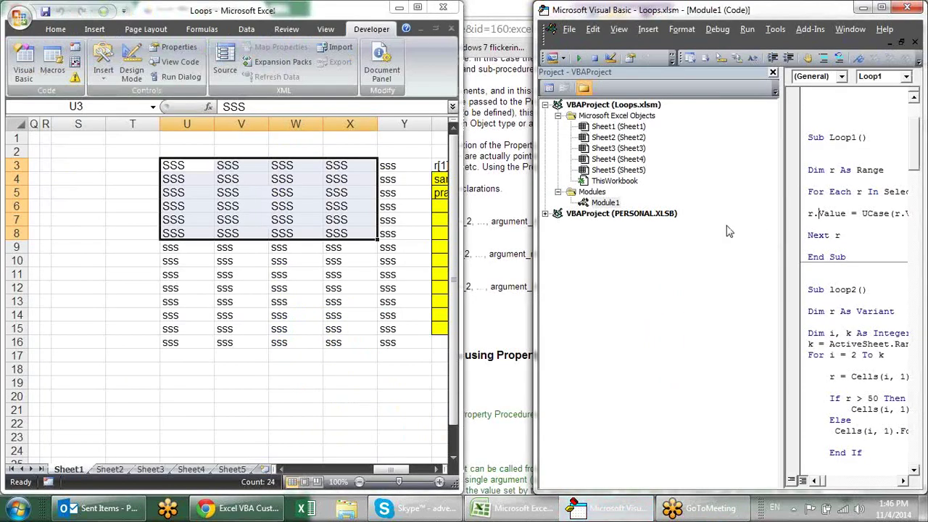
{"action": "left_click_drag", "start_coordinate": [779, 185], "coordinate": [681, 192]}
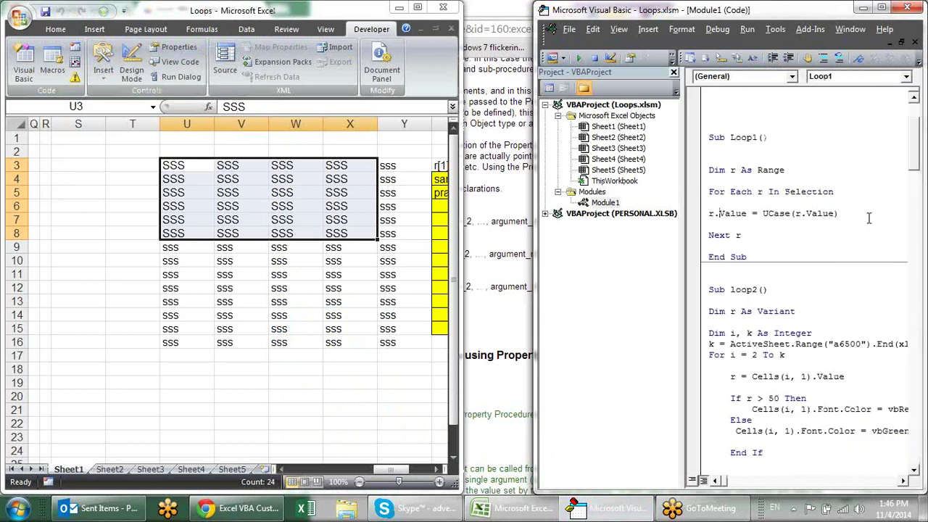
{"action": "left_click", "coordinate": [752, 149]}
{"action": "left_click", "coordinate": [904, 482]}
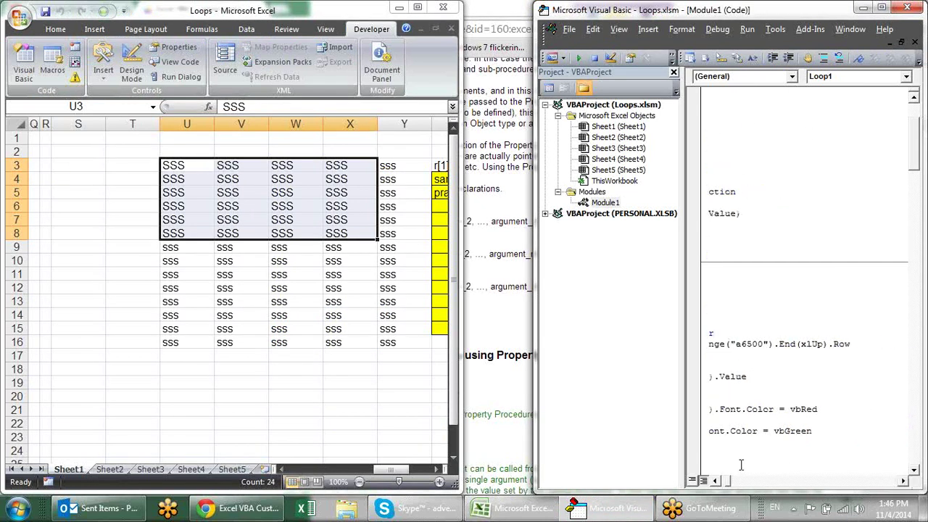
{"action": "left_click", "coordinate": [715, 481]}
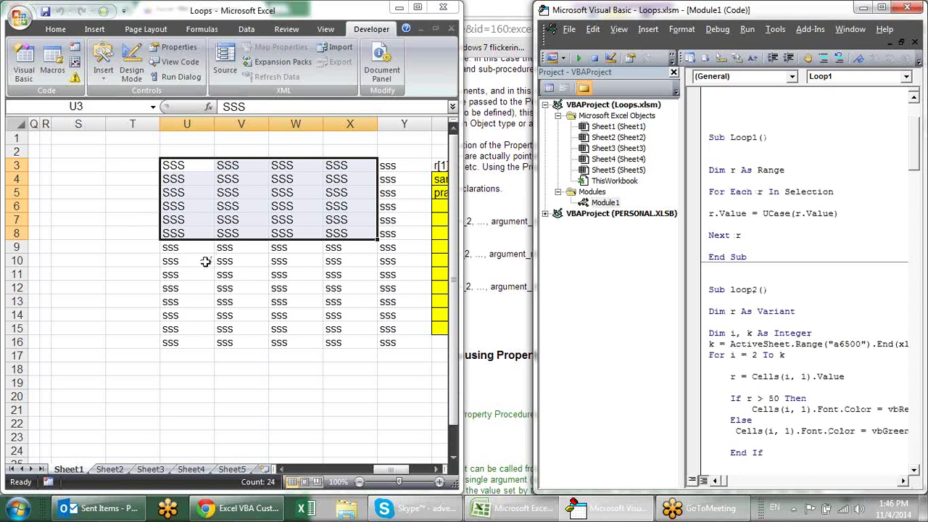
{"action": "mouse_move", "coordinate": [188, 260]}
{"action": "left_mouse_down"}
{"action": "mouse_move", "coordinate": [279, 282]}
{"action": "mouse_move", "coordinate": [327, 316]}
{"action": "left_mouse_up"}
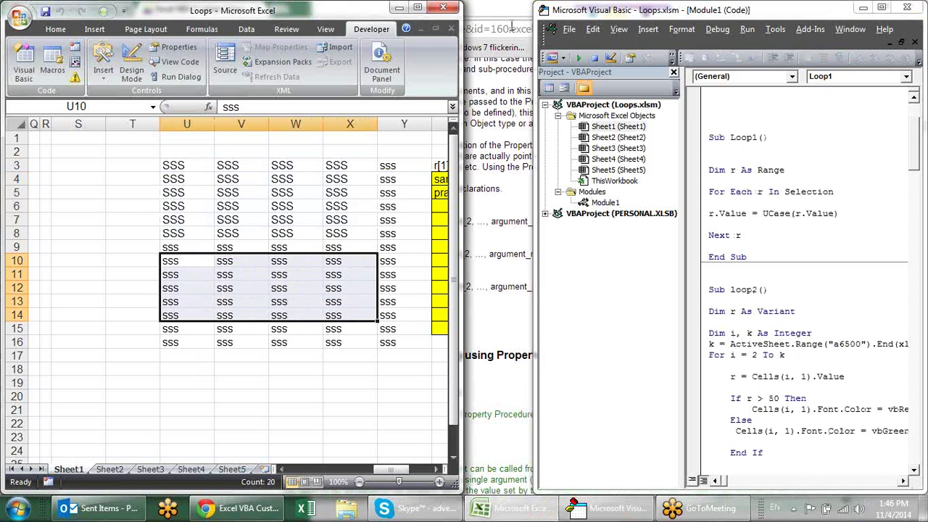
{"action": "left_click_drag", "start_coordinate": [534, 139], "coordinate": [464, 138]}
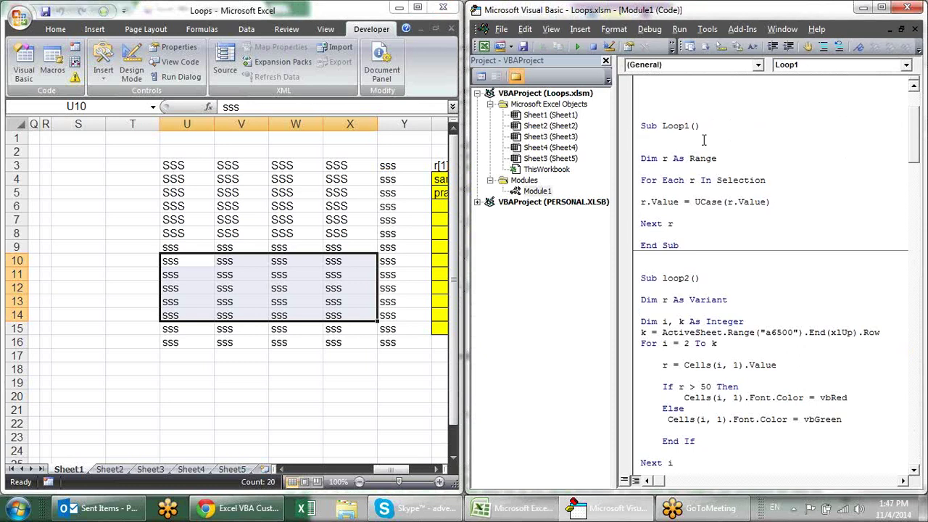
Add blank lines between Loop1 and loop2, then start stepping through Loop1 with F8.
{"action": "left_click", "coordinate": [685, 256]}
{"action": "key", "text": "Return"}
{"action": "key", "text": "Return"}
{"action": "key", "text": "Return"}
{"action": "key", "text": "Return"}
{"action": "key", "text": "Return"}
{"action": "key", "text": "Return"}
{"action": "key", "text": "Return"}
{"action": "key", "text": "Return"}
{"action": "key", "text": "Return"}
{"action": "key", "text": "Return"}
{"action": "key", "text": "Return"}
{"action": "key", "text": "Return"}
{"action": "key", "text": "Return"}
{"action": "key", "text": "Return"}
{"action": "key", "text": "Return"}
{"action": "key", "text": "Return"}
{"action": "key", "text": "Return"}
{"action": "key", "text": "Return"}
{"action": "left_click", "coordinate": [743, 245]}
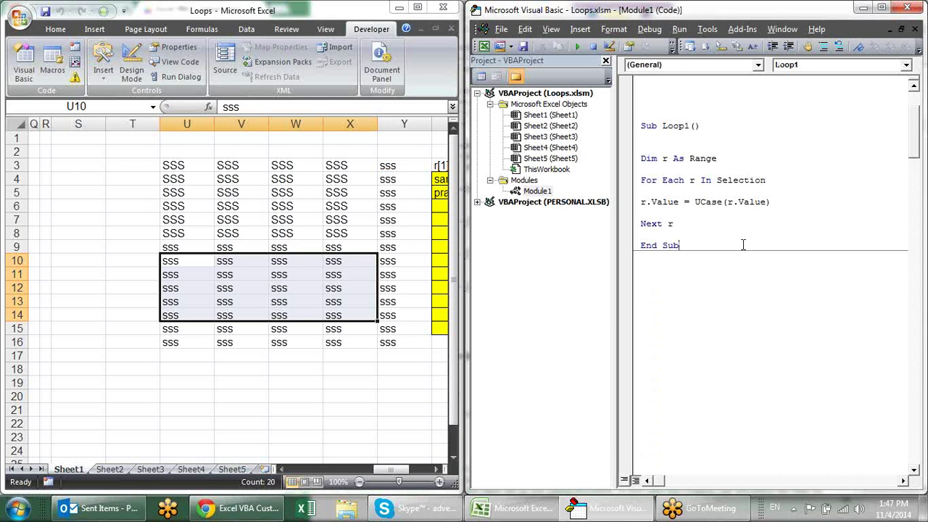
{"action": "left_click", "coordinate": [687, 148]}
{"action": "left_click", "coordinate": [679, 30]}
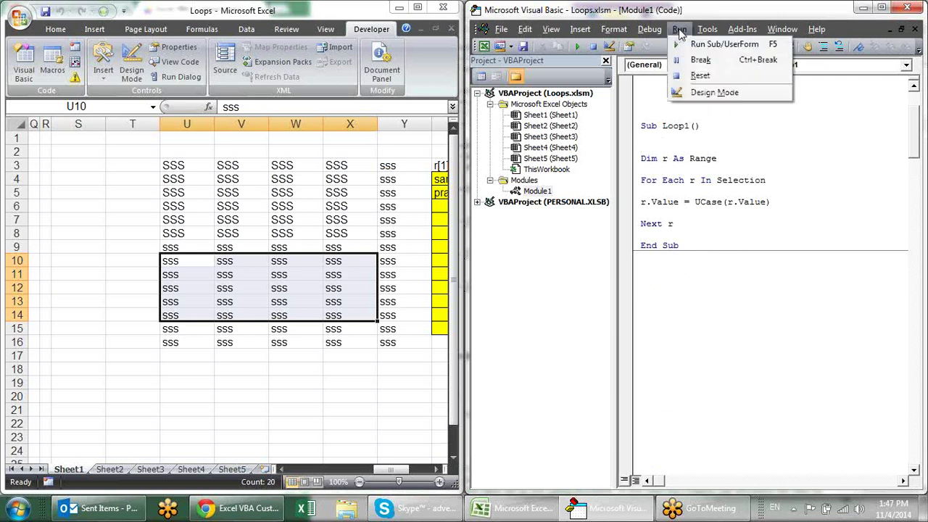
{"action": "left_click", "coordinate": [742, 147]}
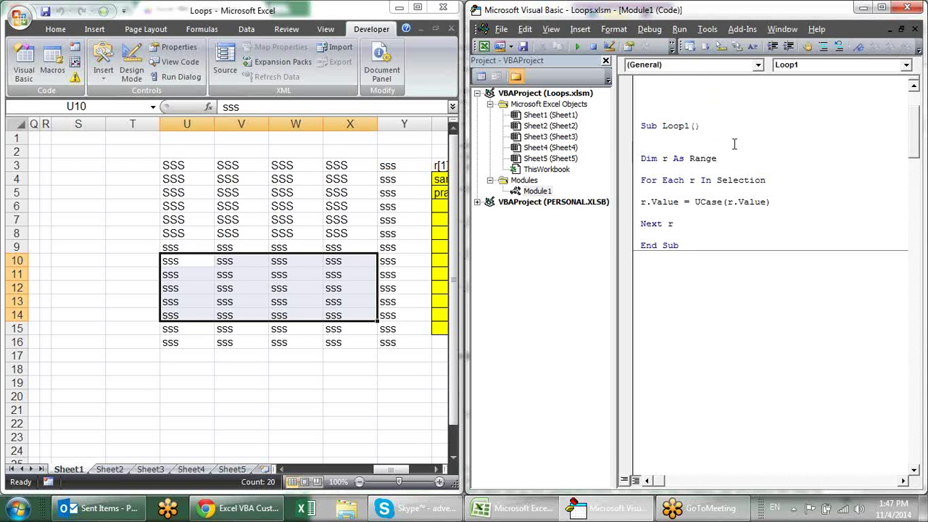
{"action": "key", "text": "F8"}
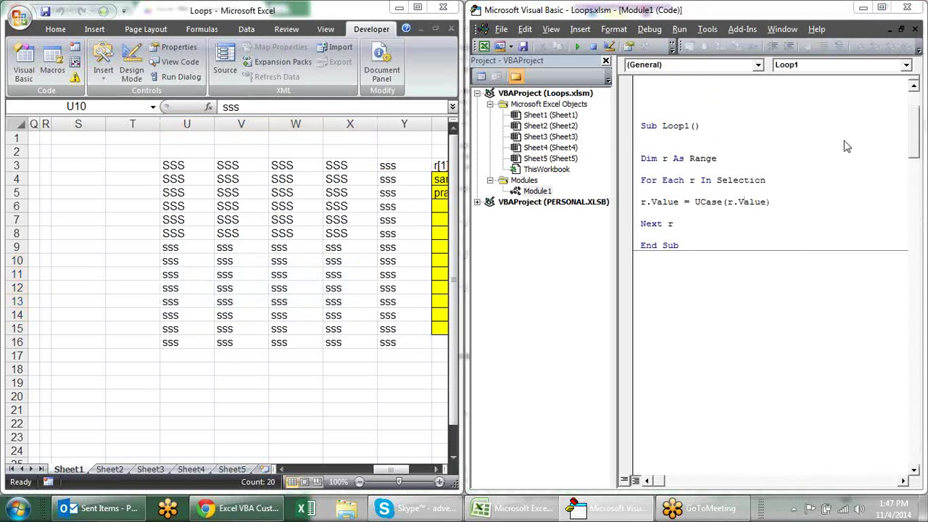
Step through Loop1 with F8, checking r and r.Value, until U10 and V10 read SSS.
{"action": "key", "text": "F8"}
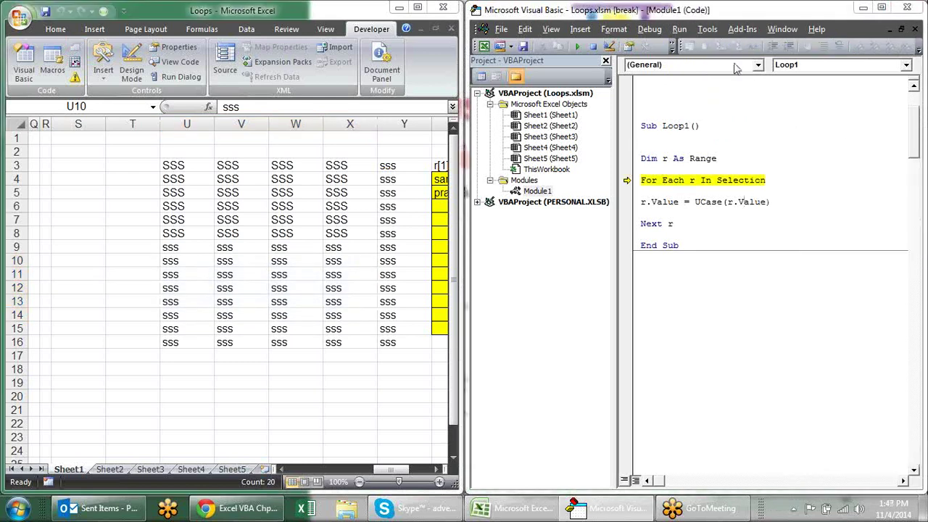
{"action": "mouse_move", "coordinate": [690, 182]}
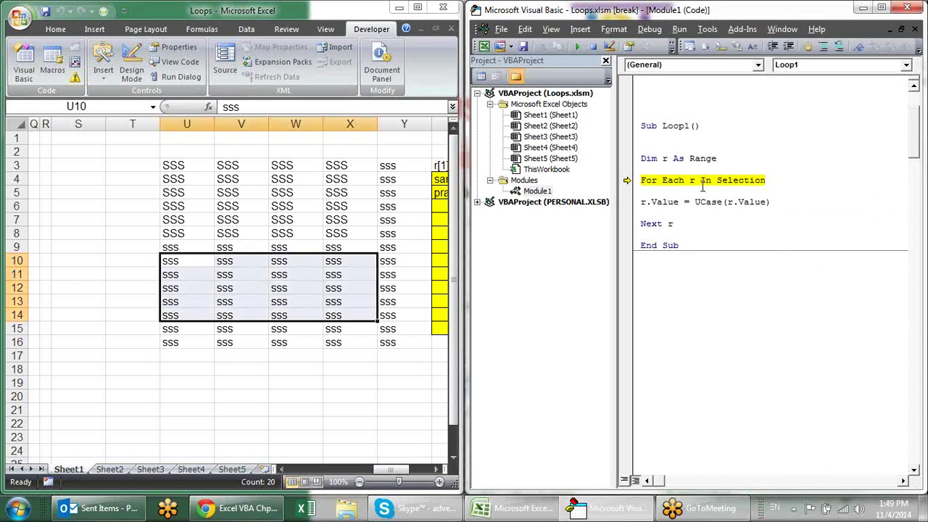
{"action": "key", "text": "F8"}
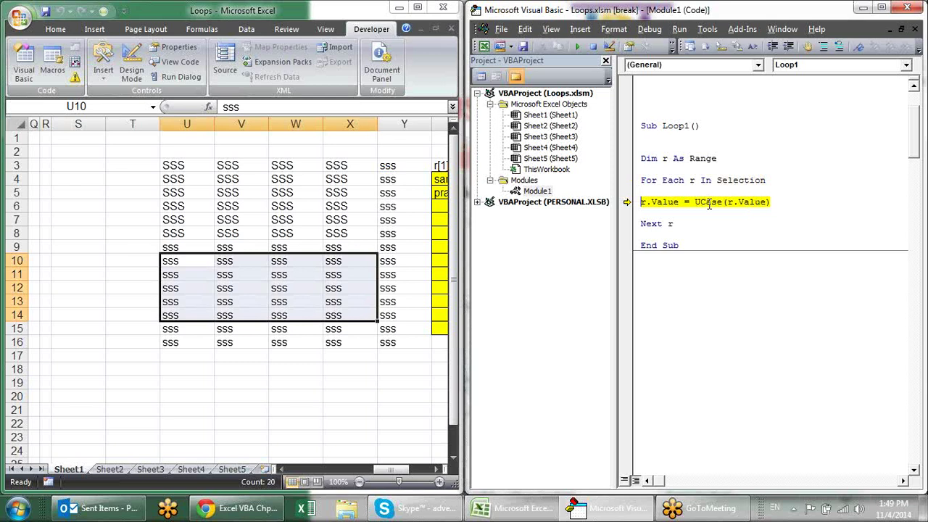
{"action": "mouse_move", "coordinate": [741, 201]}
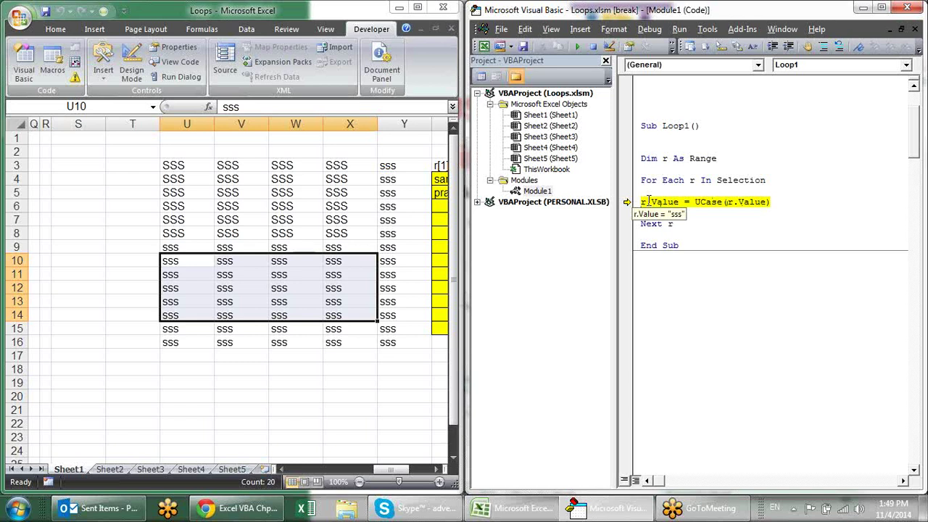
{"action": "key", "text": "F8"}
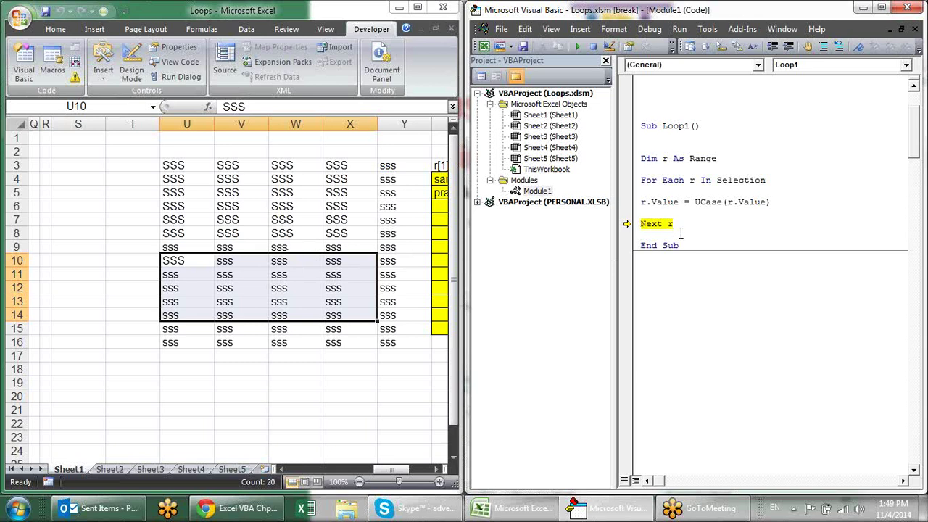
{"action": "key", "text": "F8"}
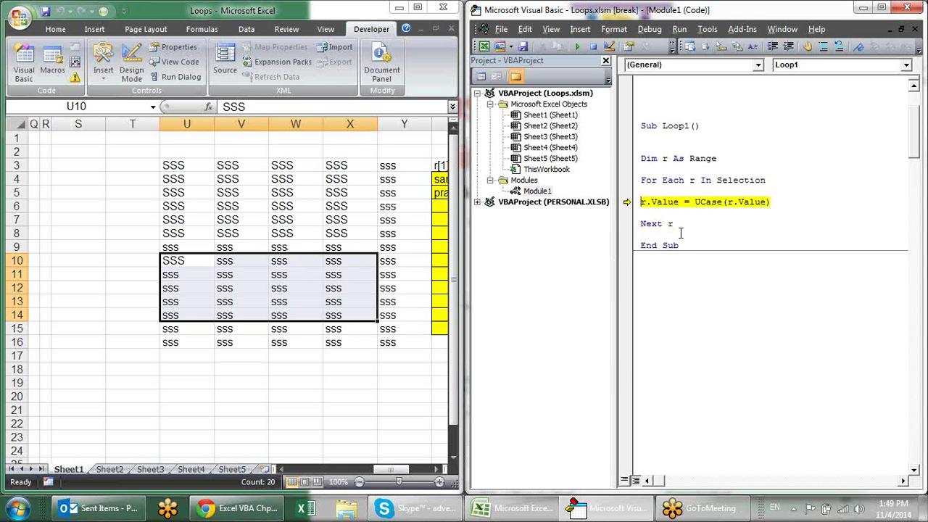
{"action": "key", "text": "F8"}
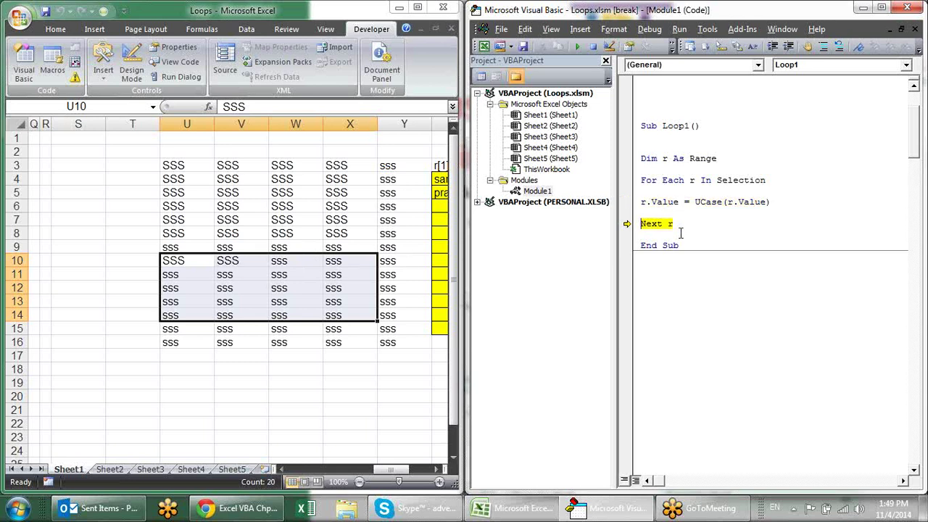
Step once more, then run Loop1 to completion with F5 so all of U10:X14 reads SSS.
{"action": "key", "text": "F8"}
{"action": "key", "text": "F8"}
{"action": "key", "text": "F8"}
{"action": "key", "text": "F8"}
{"action": "key", "text": "F8"}
{"action": "key", "text": "F8"}
{"action": "key", "text": "F8"}
{"action": "key", "text": "F8"}
{"action": "key", "text": "F8"}
{"action": "key", "text": "F8"}
{"action": "key", "text": "F8"}
{"action": "key", "text": "F8"}
{"action": "key", "text": "F8"}
{"action": "key", "text": "F8"}
{"action": "key", "text": "F8"}
{"action": "key", "text": "F8"}
{"action": "key", "text": "F8"}
{"action": "key", "text": "F8"}
{"action": "key", "text": "F8"}
{"action": "key", "text": "F8"}
{"action": "key", "text": "F8"}
{"action": "key", "text": "F8"}
{"action": "key", "text": "F8"}
{"action": "key", "text": "F8"}
{"action": "key", "text": "F8"}
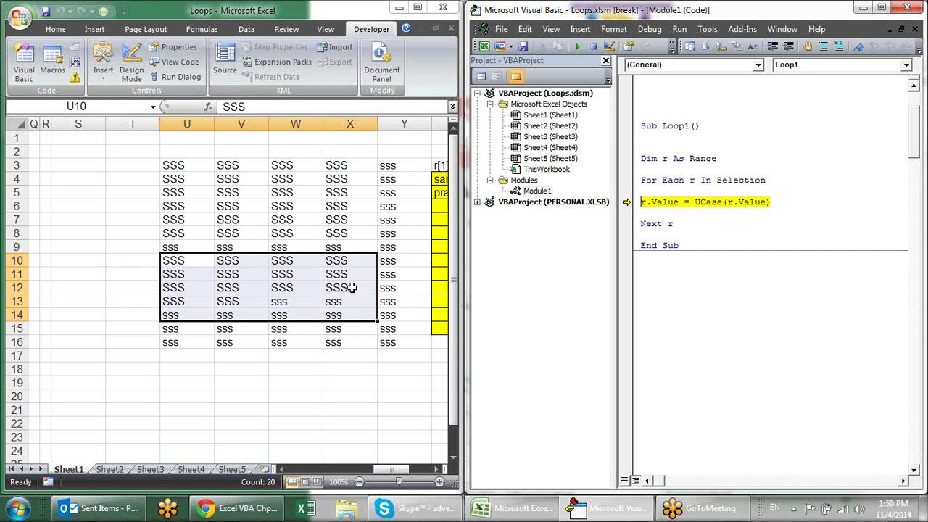
{"action": "key", "text": "F5"}
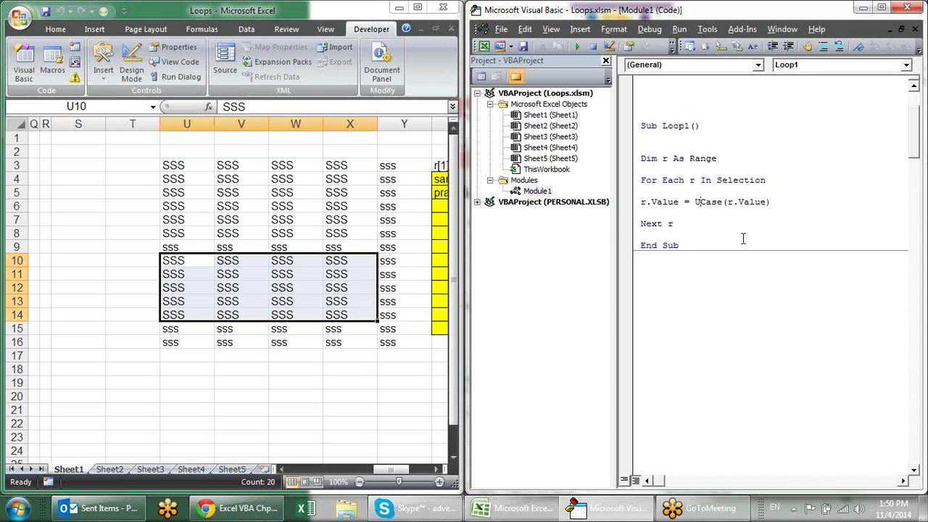
Change UCase to LCase in Loop1.
{"action": "key", "text": "BackSpace"}
{"action": "type", "text": "l"}
{"action": "left_click", "coordinate": [729, 214]}
Step through the edited Loop1 with F8 until U10:X14 reads lowercase sss.
{"action": "left_click", "coordinate": [651, 138]}
{"action": "key", "text": "F8"}
{"action": "key", "text": "F8"}
{"action": "key", "text": "F8"}
{"action": "key", "text": "F8"}
{"action": "key", "text": "F8"}
{"action": "key", "text": "F8"}
{"action": "key", "text": "F8"}
{"action": "key", "text": "F8"}
{"action": "key", "text": "F8"}
{"action": "key", "text": "F8"}
{"action": "key", "text": "F8"}
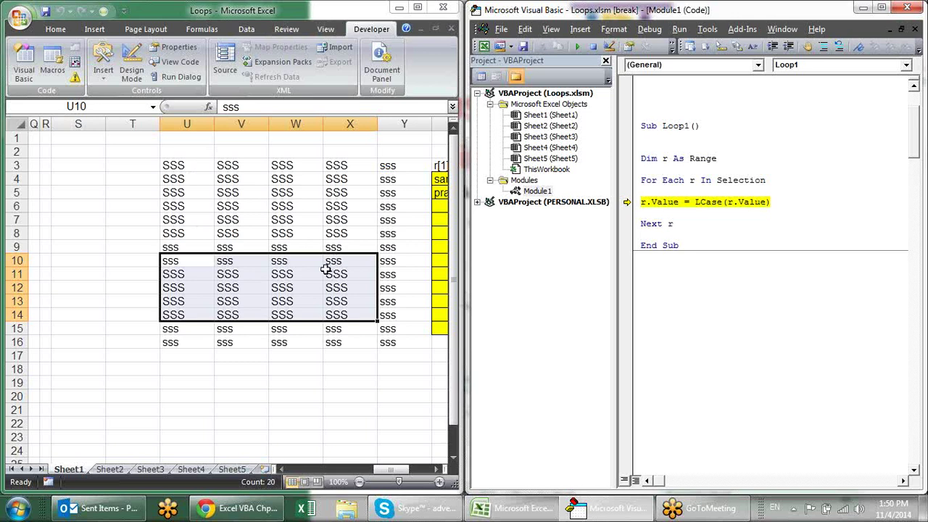
{"action": "key", "text": "F8"}
{"action": "key", "text": "F8"}
{"action": "key", "text": "F8"}
{"action": "key", "text": "F8"}
{"action": "key", "text": "F8"}
{"action": "key", "text": "F8"}
{"action": "key", "text": "F8"}
{"action": "key", "text": "F8"}
{"action": "key", "text": "F8"}
{"action": "key", "text": "F8"}
{"action": "key", "text": "F8"}
{"action": "key", "text": "F8"}
{"action": "key", "text": "F8"}
{"action": "key", "text": "F8"}
{"action": "key", "text": "F8"}
{"action": "key", "text": "F8"}
{"action": "key", "text": "F8"}
{"action": "key", "text": "F8"}
{"action": "key", "text": "F8"}
{"action": "key", "text": "F8"}
{"action": "key", "text": "F8"}
{"action": "key", "text": "F8"}
{"action": "key", "text": "F8"}
{"action": "key", "text": "F8"}
{"action": "key", "text": "F8"}
{"action": "key", "text": "F8"}
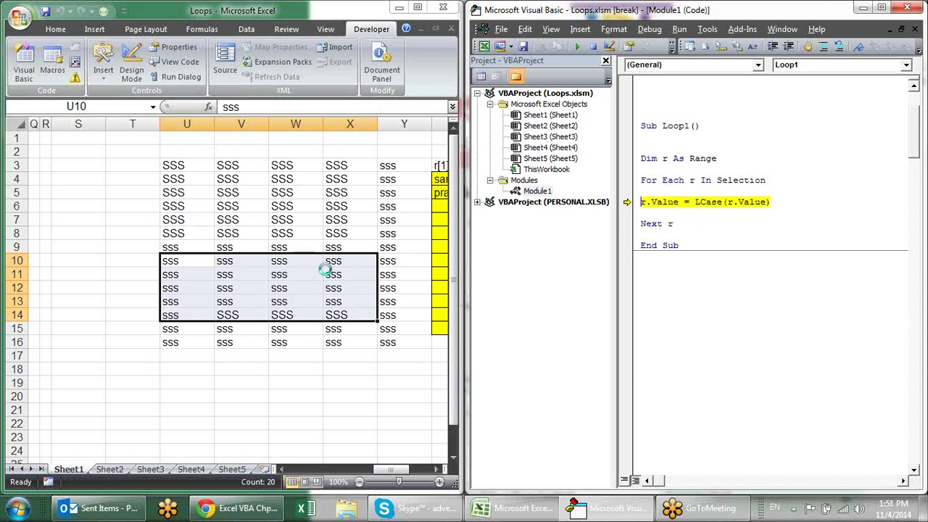
{"action": "key", "text": "F8"}
{"action": "key", "text": "F8"}
{"action": "key", "text": "F8"}
{"action": "key", "text": "F8"}
{"action": "key", "text": "F8"}
{"action": "key", "text": "F8"}
{"action": "key", "text": "F8"}
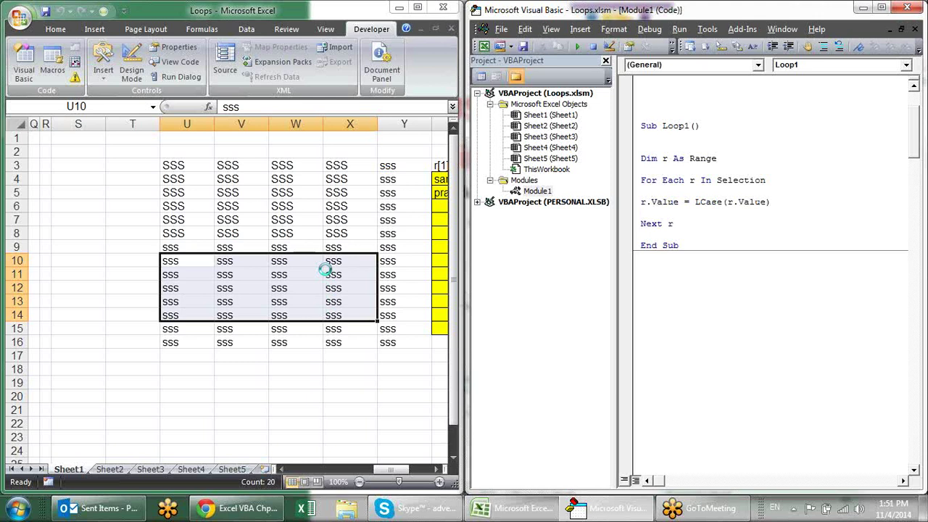
{"action": "key", "text": "F8"}
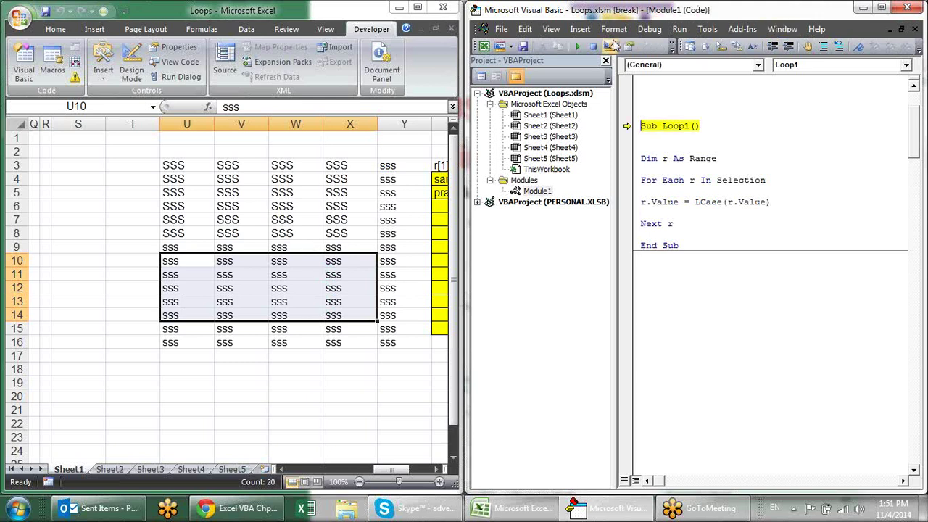
{"action": "left_click", "coordinate": [594, 45]}
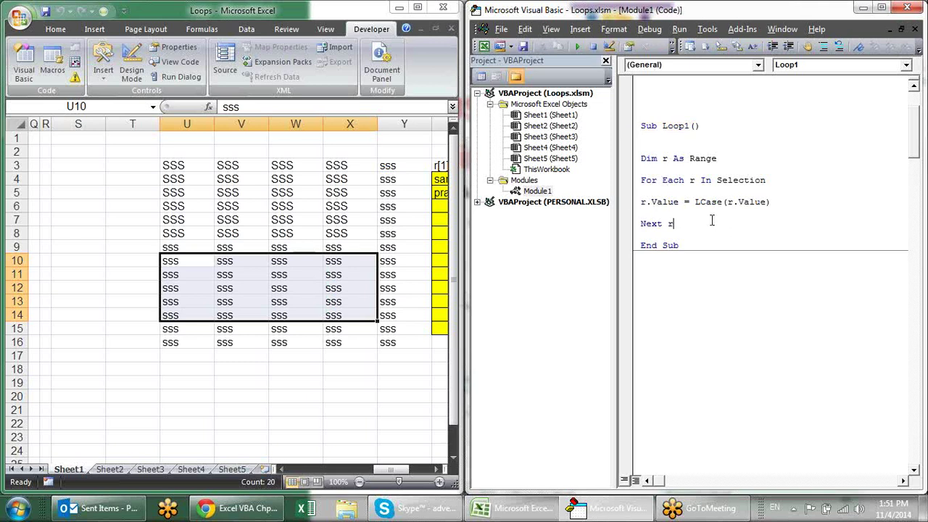
{"action": "left_click", "coordinate": [685, 180]}
{"action": "left_click_drag", "start_coordinate": [687, 180], "coordinate": [639, 180]}
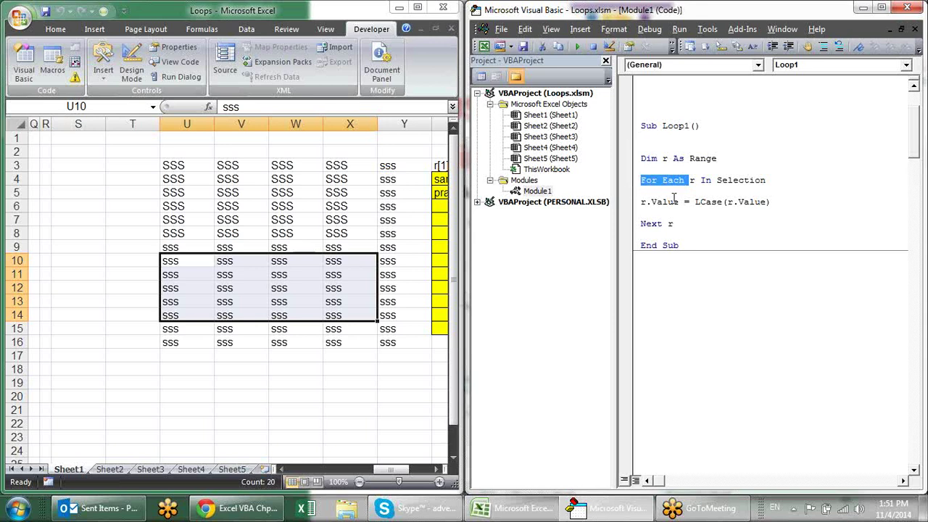
{"action": "left_click", "coordinate": [692, 181]}
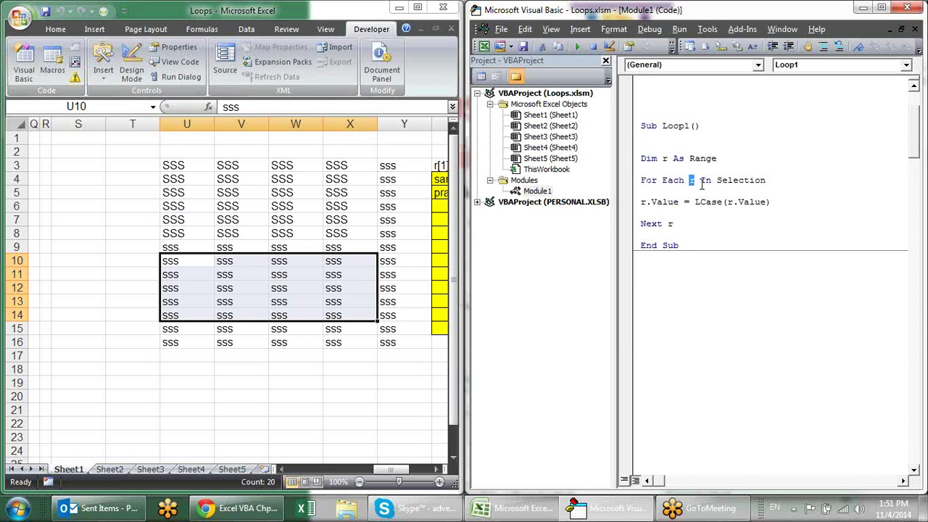
{"action": "left_click_drag", "start_coordinate": [721, 181], "coordinate": [767, 181]}
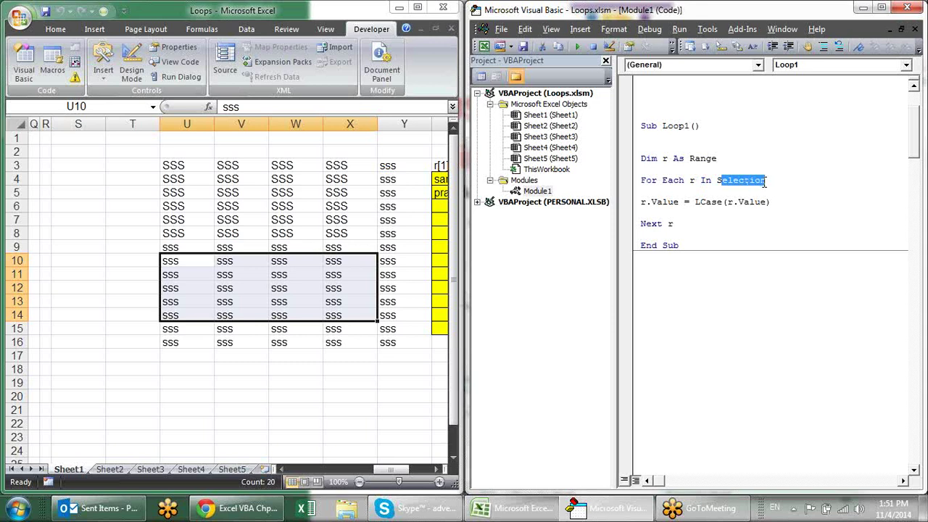
{"action": "left_click_drag", "start_coordinate": [694, 201], "coordinate": [640, 201]}
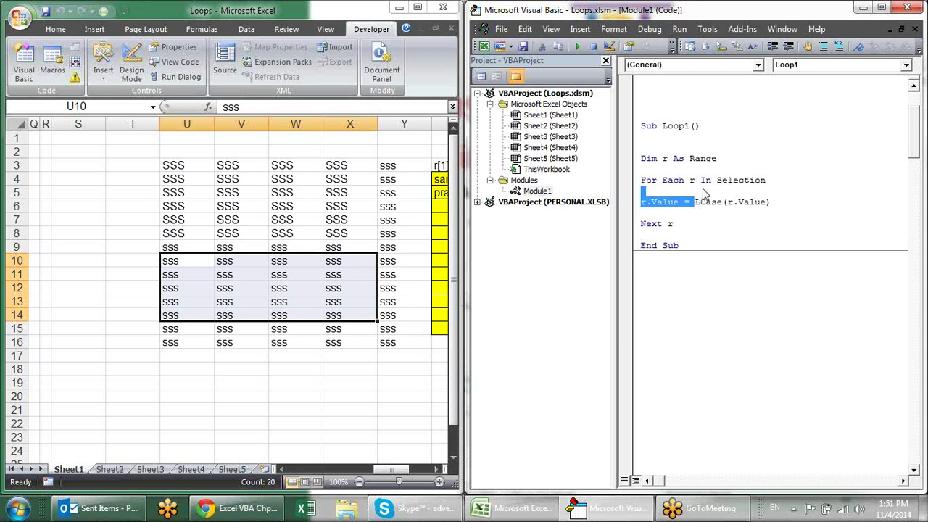
{"action": "double_click", "coordinate": [691, 180]}
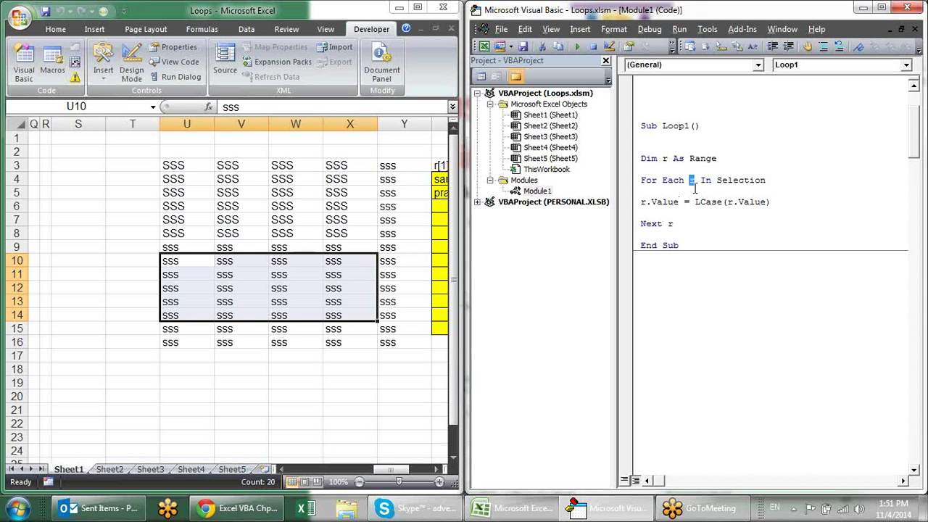
{"action": "double_click", "coordinate": [670, 223]}
{"action": "left_click", "coordinate": [784, 181]}
Maximize the editor and delete the string assignment line in Sub ar.
{"action": "left_click", "coordinate": [881, 7]}
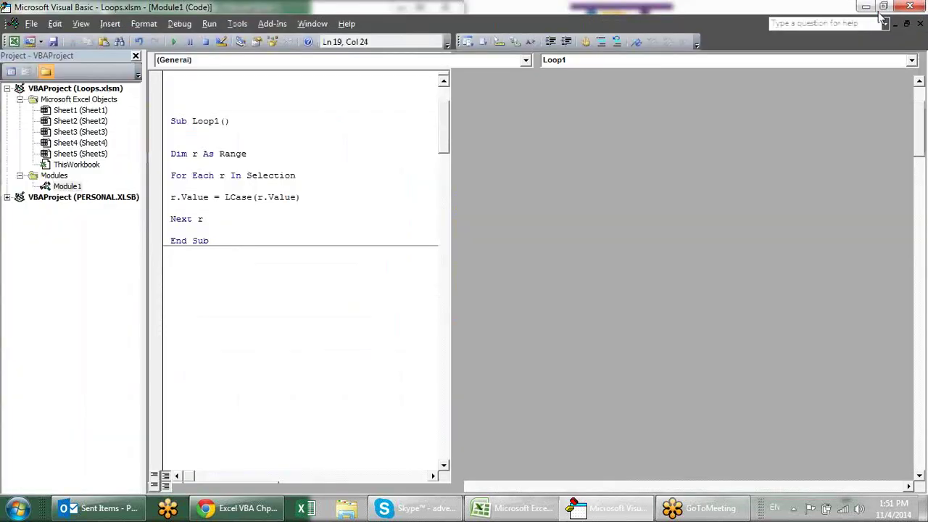
{"action": "scroll", "coordinate": [505, 249], "scroll_direction": "up", "scroll_amount": 3}
{"action": "left_click", "coordinate": [285, 122]}
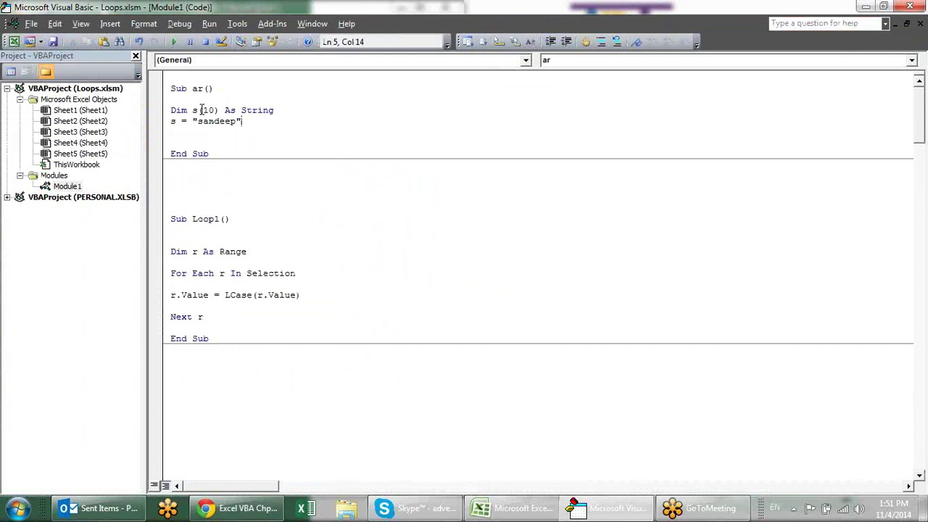
{"action": "left_click", "coordinate": [215, 110]}
{"action": "left_click", "coordinate": [249, 121]}
{"action": "key", "text": "Return"}
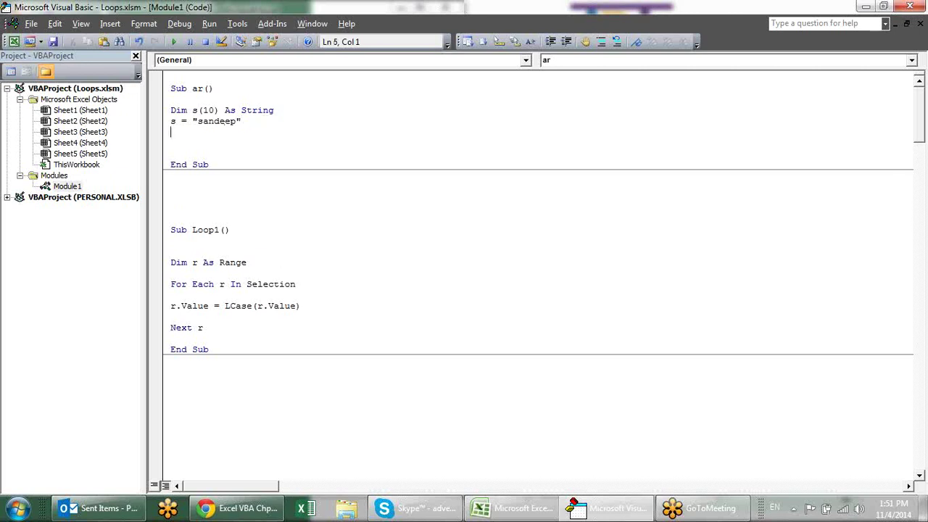
{"action": "left_click_drag", "start_coordinate": [241, 121], "coordinate": [164, 128]}
{"action": "key", "text": "Delete"}
{"action": "key", "text": "Return"}
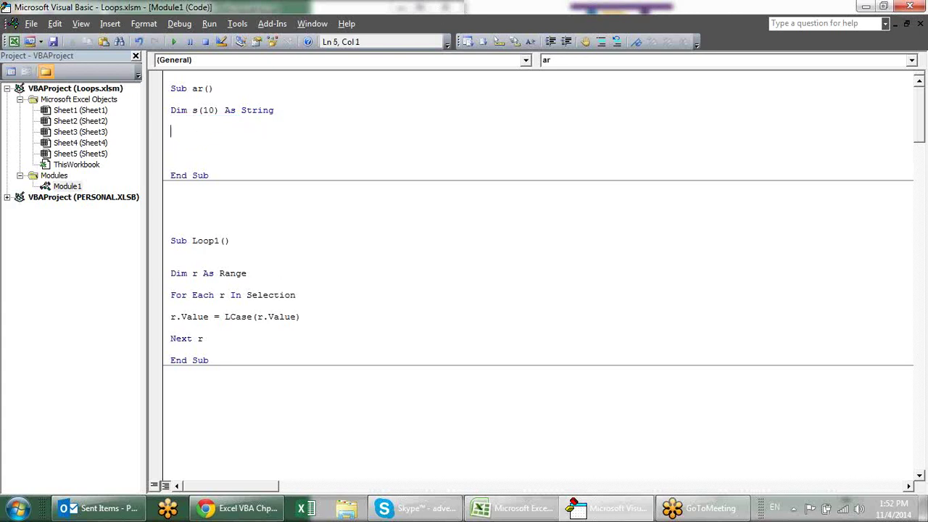
Add the declaration Dim i As Integer below s(10) As String.
{"action": "type", "text": "For"}
{"action": "key", "text": "BackSpace"}
{"action": "key", "text": "BackSpace"}
{"action": "key", "text": "BackSpace"}
{"action": "type", "text": "dim i "}
{"action": "type", "text": "as In"}
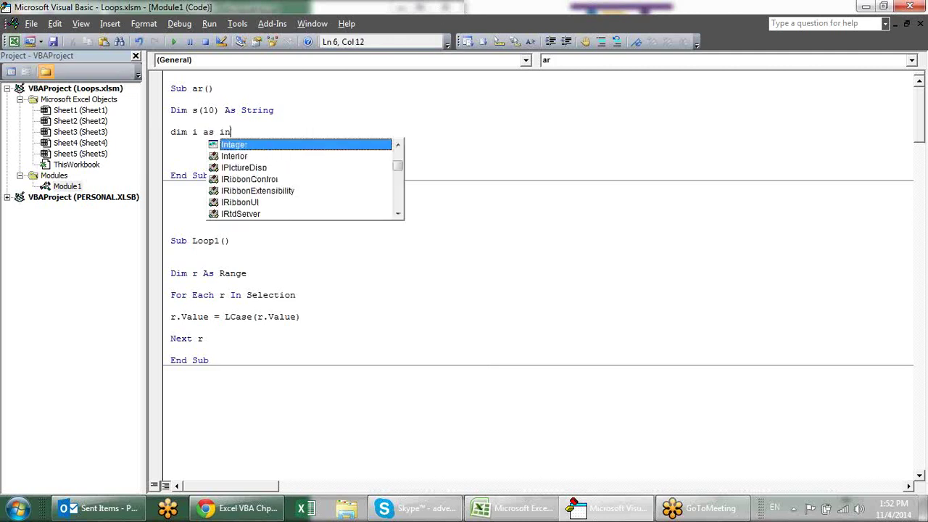
{"action": "key", "text": "Tab"}
{"action": "key", "text": "Return"}
{"action": "key", "text": "Return"}
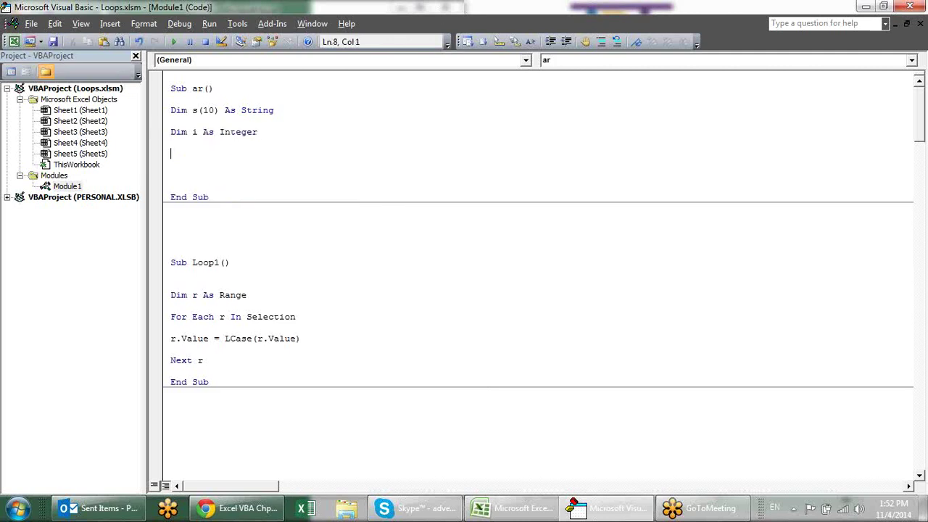
{"action": "key", "text": "Return"}
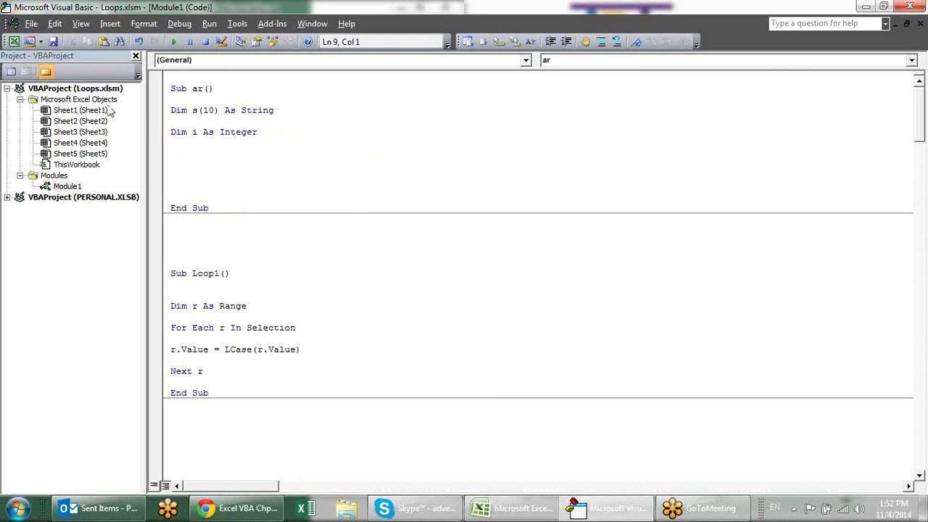
{"action": "left_click", "coordinate": [193, 132]}
{"action": "left_click", "coordinate": [207, 153]}
Write an empty For i = 1 To 10 … Next i loop with a blank body line.
{"action": "type", "text": "for "}
{"action": "type", "text": "i="}
{"action": "type", "text": "1to "}
{"action": "type", "text": "10"}
{"action": "key", "text": "Down"}
{"action": "key", "text": "Return"}
{"action": "key", "text": "Return"}
{"action": "type", "text": "next i"}
{"action": "left_click", "coordinate": [171, 174]}
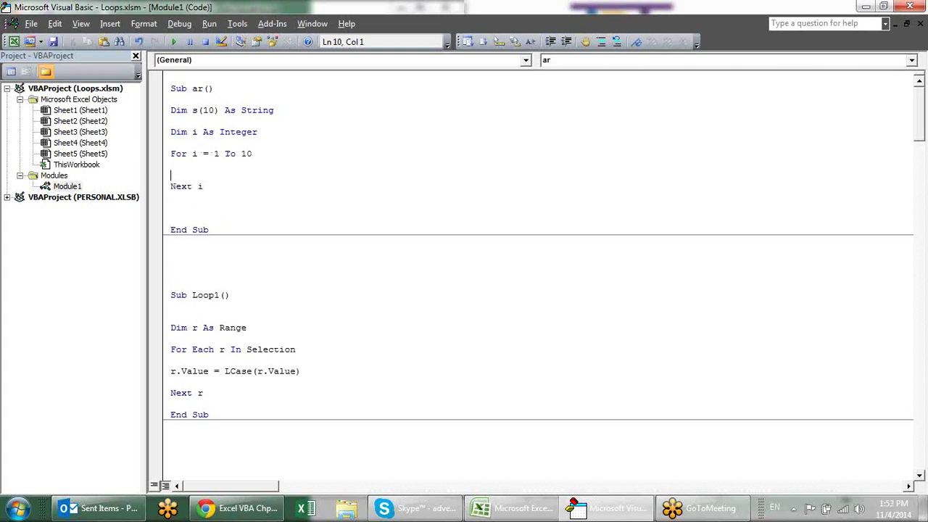
{"action": "left_click", "coordinate": [171, 163]}
{"action": "key", "text": "Return"}
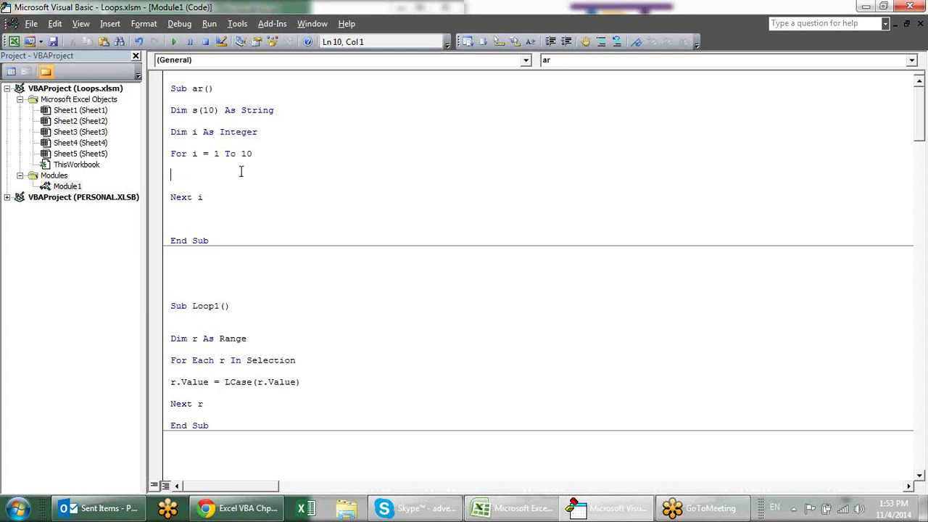
{"action": "left_click", "coordinate": [220, 154]}
{"action": "left_click", "coordinate": [197, 197]}
{"action": "left_click_drag", "start_coordinate": [219, 154], "coordinate": [208, 154]}
{"action": "left_click", "coordinate": [253, 165]}
Type the loop body s(i)=inputbox("Enter "&i&" Value", correcting the typos along the way.
{"action": "key", "text": "Return"}
{"action": "type", "text": "s("}
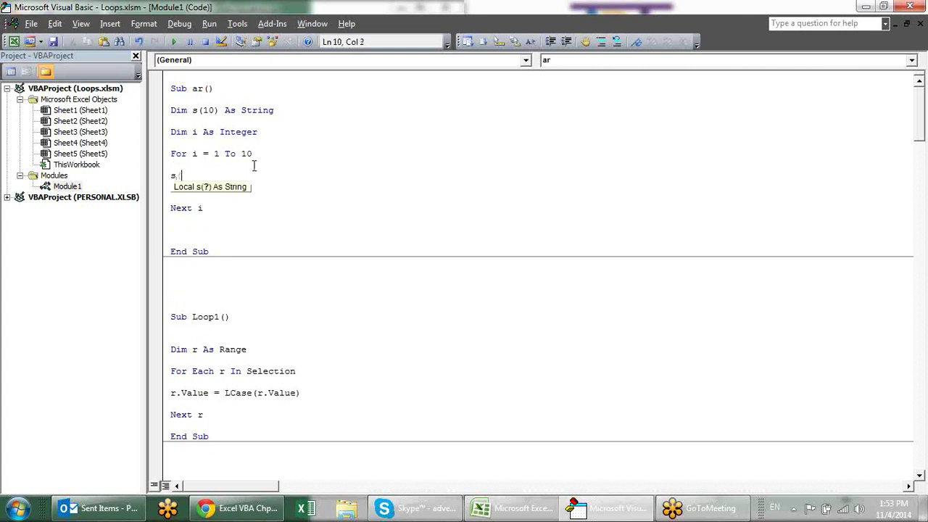
{"action": "type", "text": "i"}
{"action": "type", "text": ")="}
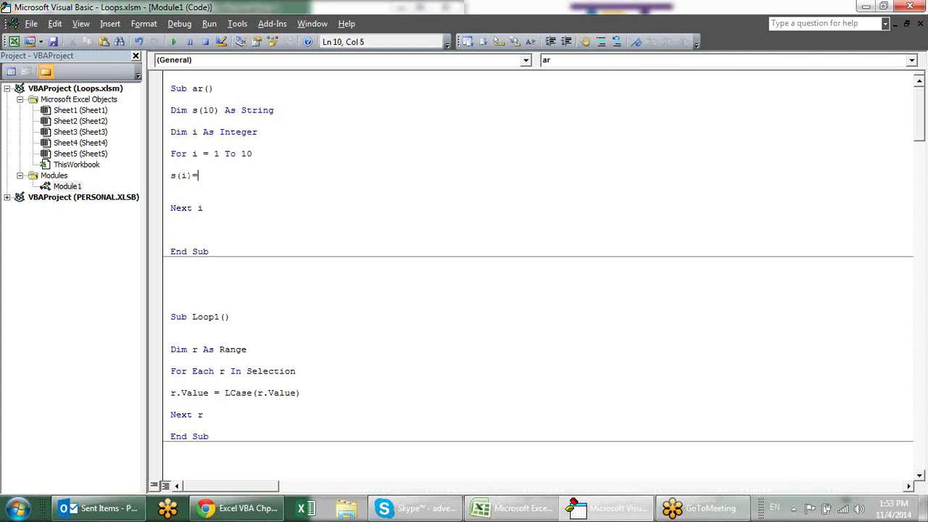
{"action": "type", "text": "i&amp"}
{"action": "key", "text": "BackSpace"}
{"action": "key", "text": "BackSpace"}
{"action": "key", "text": "BackSpace"}
{"action": "type", "text": "np"}
{"action": "key", "text": "BackSpace"}
{"action": "key", "text": "BackSpace"}
{"action": "type", "text": "nputbox"}
{"action": "type", "text": "(\""}
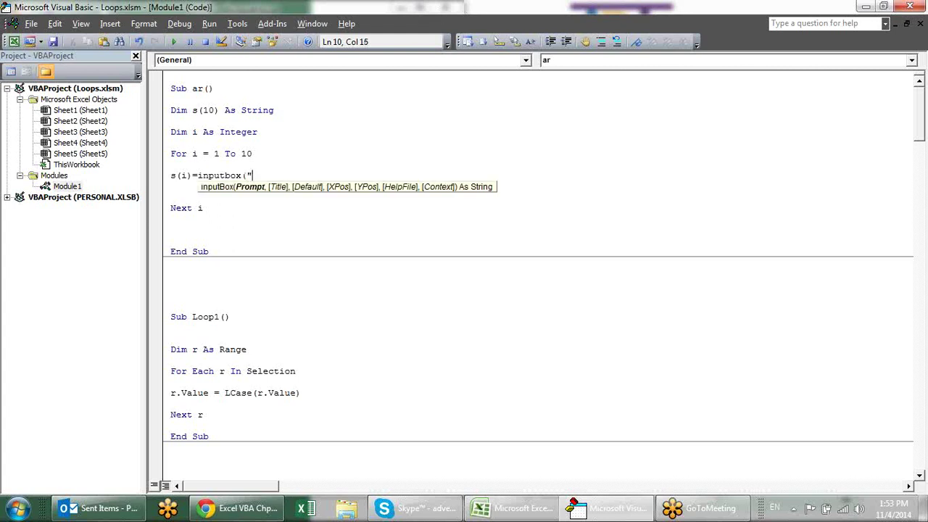
{"action": "type", "text": "Enter"}
{"action": "type", "text": " \""}
{"action": "type", "text": "&i"}
{"action": "type", "text": "&\" Value\""}
{"action": "type", "text": ")"}
Fix the compile error so the line becomes s(i) = InputBox("Enter " & i & " Value").
{"action": "left_click", "coordinate": [254, 169]}
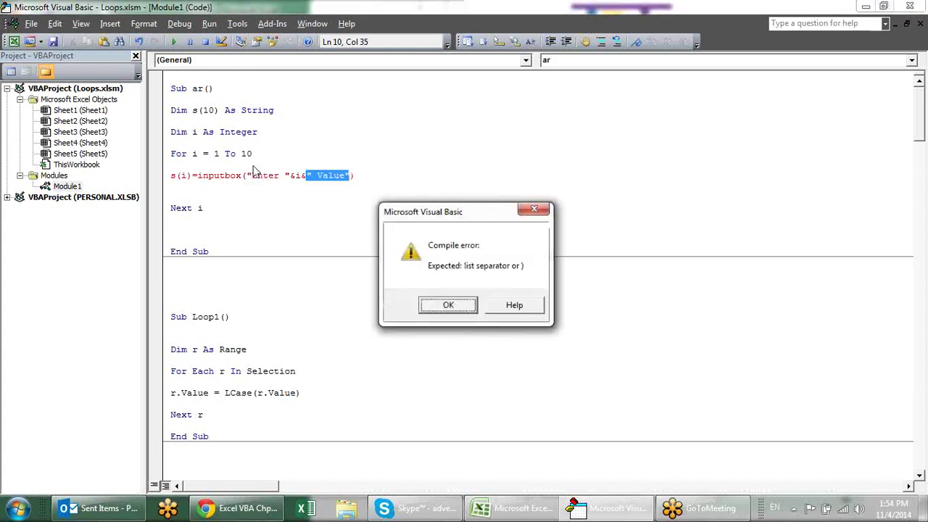
{"action": "key", "text": "Return"}
{"action": "left_click", "coordinate": [297, 175]}
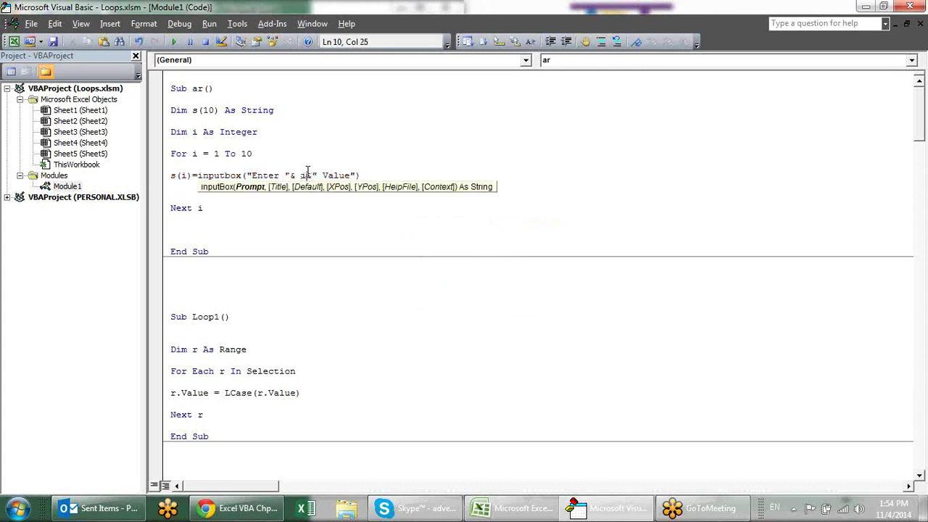
{"action": "left_click", "coordinate": [313, 210]}
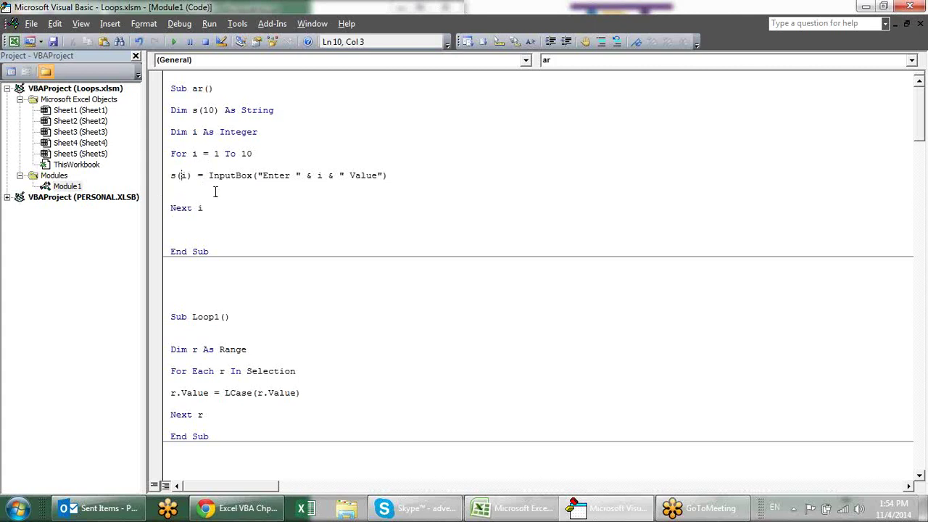
Insert blank lines below Next i.
{"action": "left_click", "coordinate": [259, 217]}
{"action": "left_click", "coordinate": [222, 194]}
{"action": "left_click", "coordinate": [236, 214]}
{"action": "key", "text": "Return"}
{"action": "key", "text": "Return"}
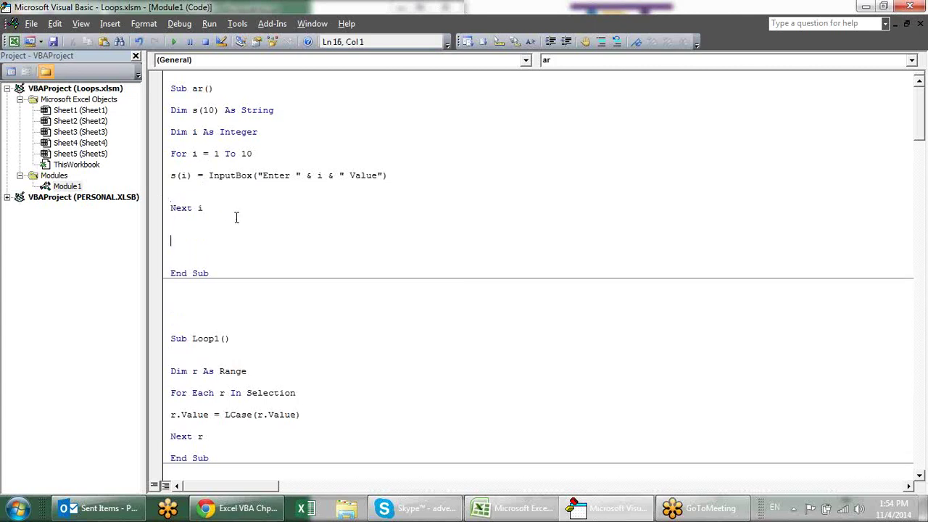
Paste a copy of the For i loop below the first loop.
{"action": "type", "text": "msgbo"}
{"action": "key", "text": "BackSpace"}
{"action": "key", "text": "BackSpace"}
{"action": "key", "text": "BackSpace"}
{"action": "key", "text": "BackSpace"}
{"action": "key", "text": "BackSpace"}
{"action": "left_click_drag", "start_coordinate": [220, 210], "coordinate": [160, 151]}
{"action": "key", "text": "ctrl+c"}
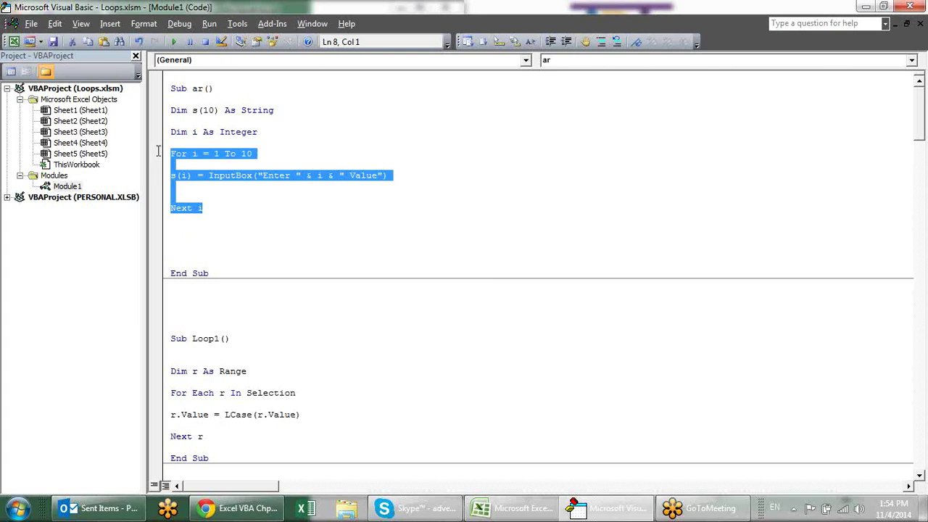
{"action": "left_click", "coordinate": [196, 221]}
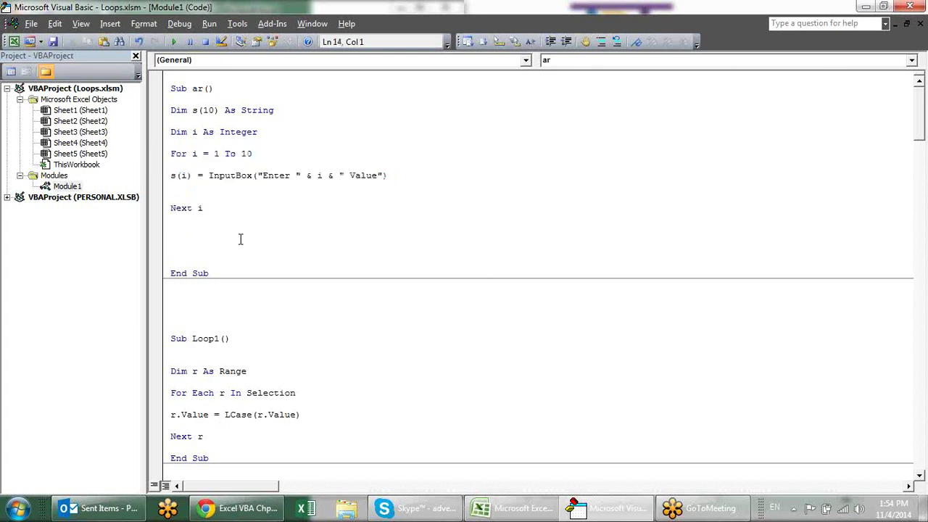
{"action": "key", "text": "Return"}
{"action": "key", "text": "ctrl+v"}
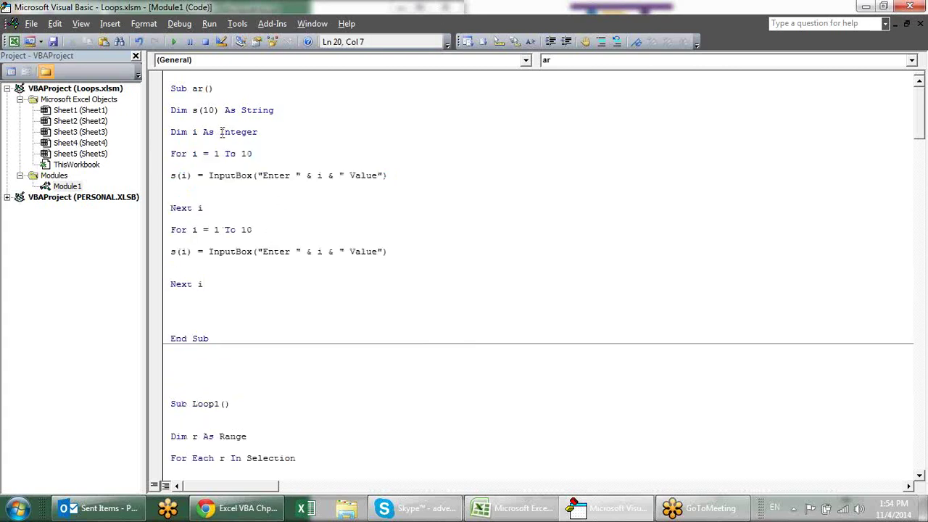
Add k to the Dim line and change the copy to For k and s(k).
{"action": "left_click", "coordinate": [202, 140]}
{"action": "type", "text": ",k"}
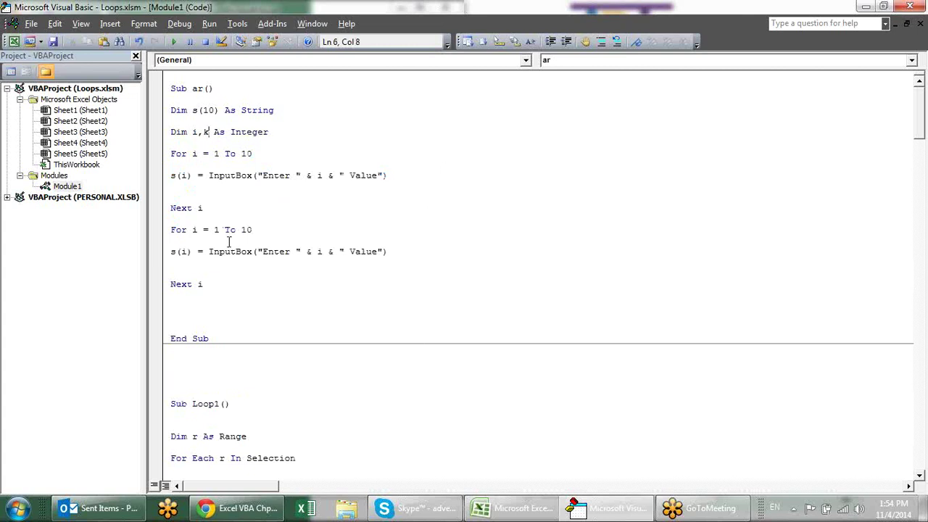
{"action": "left_click", "coordinate": [198, 230]}
{"action": "key", "text": "BackSpace"}
{"action": "type", "text": "k"}
{"action": "left_click", "coordinate": [188, 251]}
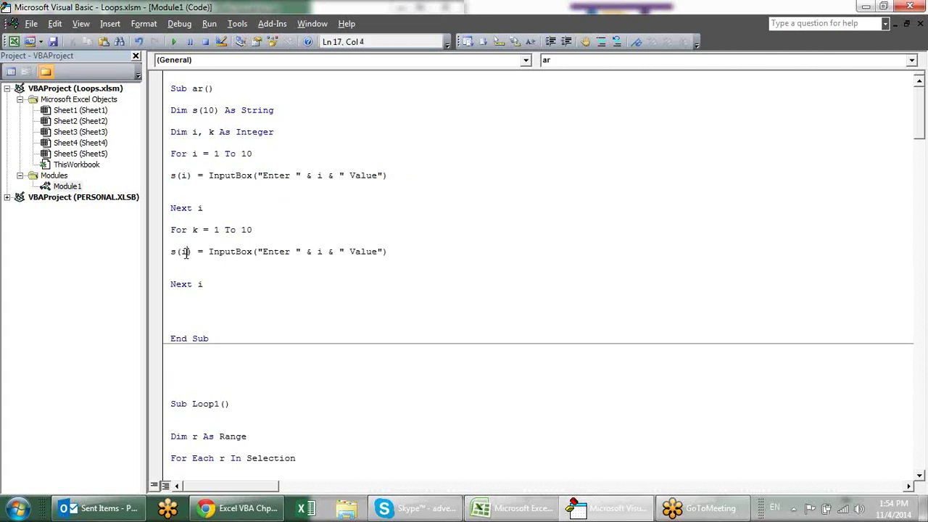
{"action": "key", "text": "BackSpace"}
{"action": "type", "text": "k"}
Replace the copy's InputBox assignment with MsgBox s(k).
{"action": "left_click", "coordinate": [312, 282]}
{"action": "left_click_drag", "start_coordinate": [390, 251], "coordinate": [193, 259]}
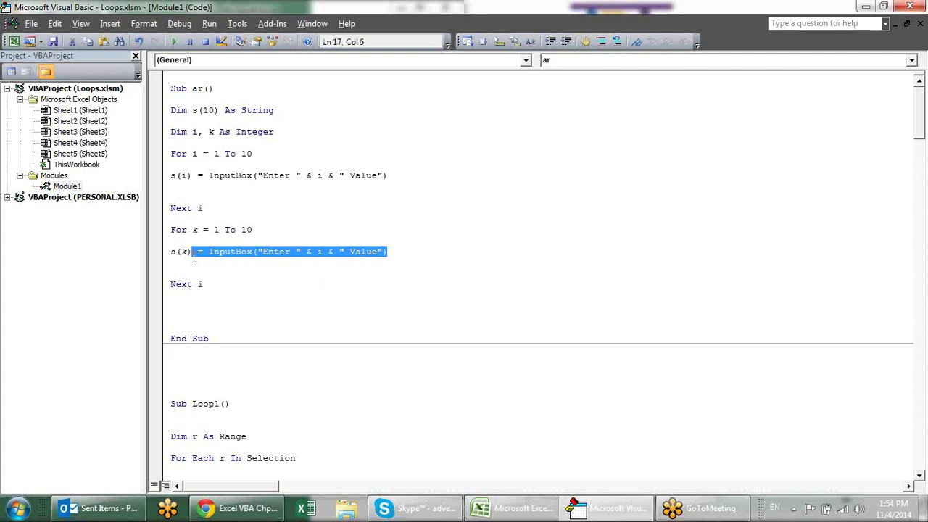
{"action": "key", "text": "Delete"}
{"action": "key", "text": "Left"}
{"action": "key", "text": "Left"}
{"action": "key", "text": "Left"}
{"action": "key", "text": "Left"}
{"action": "type", "text": "msgbox"}
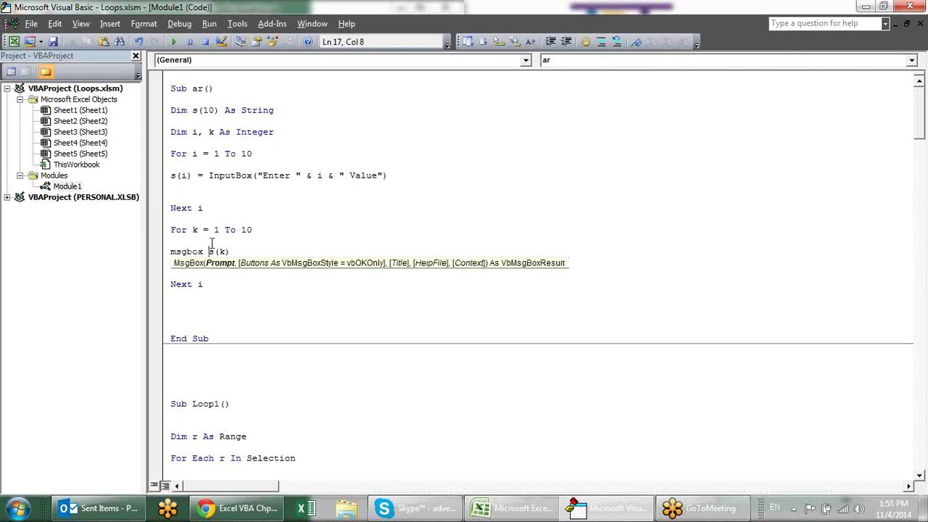
{"action": "key", "text": "Down"}
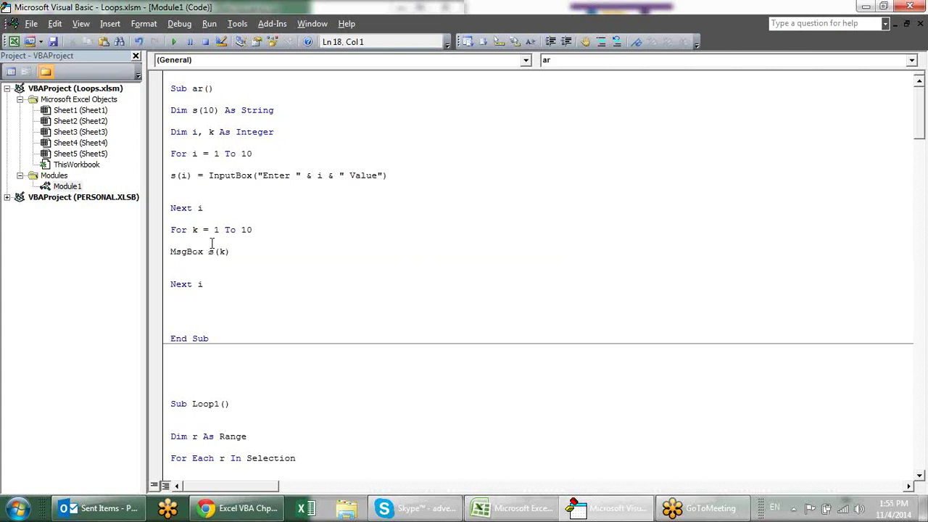
Run ar, fix the Invalid Next error by changing it to Next k, and rerun.
{"action": "left_click", "coordinate": [245, 141]}
{"action": "left_click", "coordinate": [173, 41]}
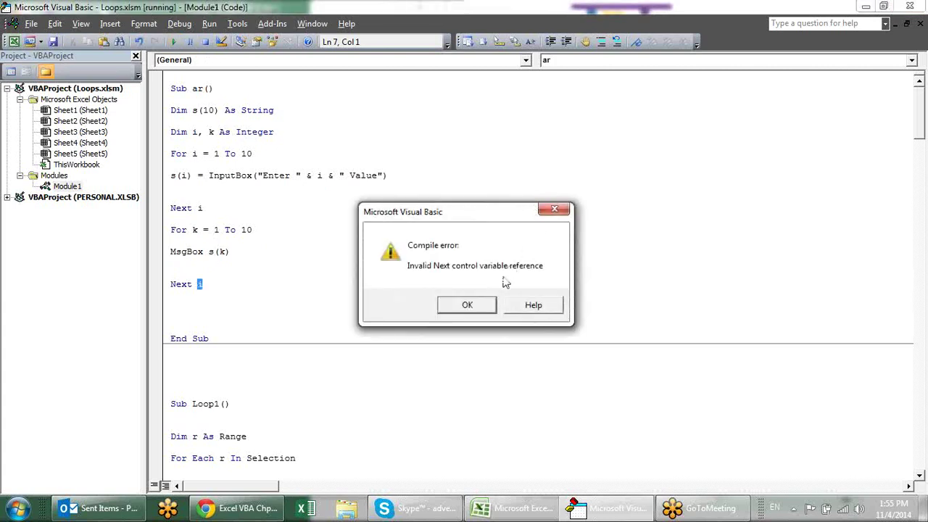
{"action": "left_click", "coordinate": [466, 308]}
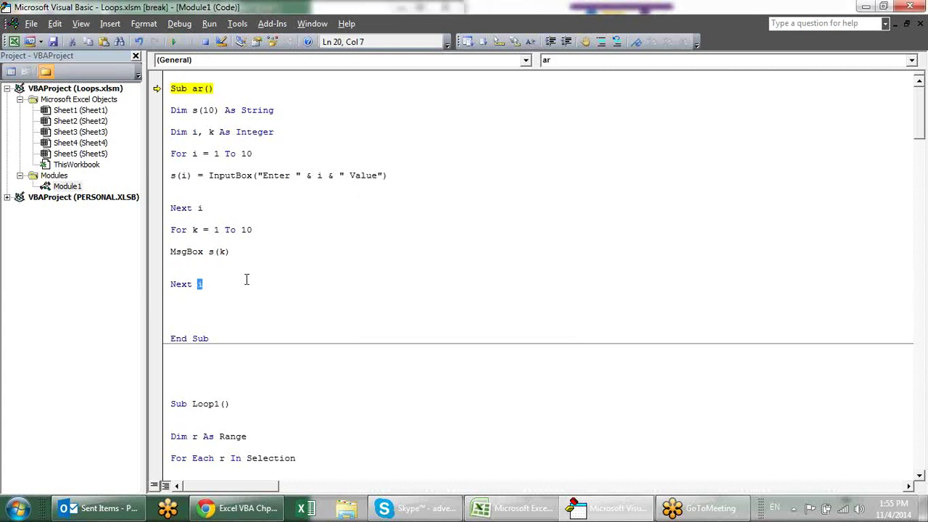
{"action": "type", "text": "k"}
{"action": "left_click", "coordinate": [174, 42]}
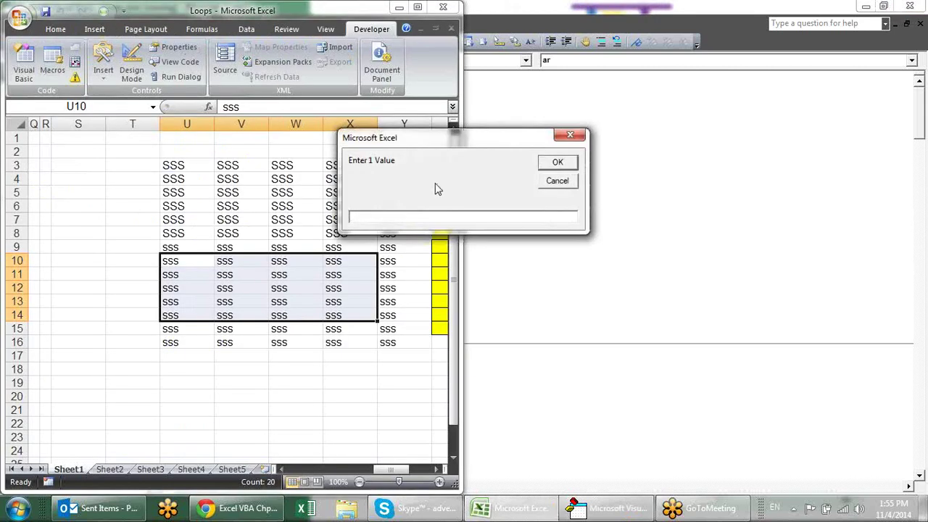
Enter sample names into the nine 'Enter n Value' prompts and type the tenth.
{"action": "type", "text": "sdsdsd"}
{"action": "key", "text": "Return"}
{"action": "type", "text": "prad"}
{"action": "type", "text": "p"}
{"action": "key", "text": "Return"}
{"action": "type", "text": "haris"}
{"action": "key", "text": "Return"}
{"action": "type", "text": "sujeet"}
{"action": "key", "text": "Return"}
{"action": "type", "text": "vikas!"}
{"action": "key", "text": "Return"}
{"action": "type", "text": "raja"}
{"action": "key", "text": "Return"}
{"action": "key", "text": "Return"}
{"action": "type", "text": "nagar"}
{"action": "key", "text": "Return"}
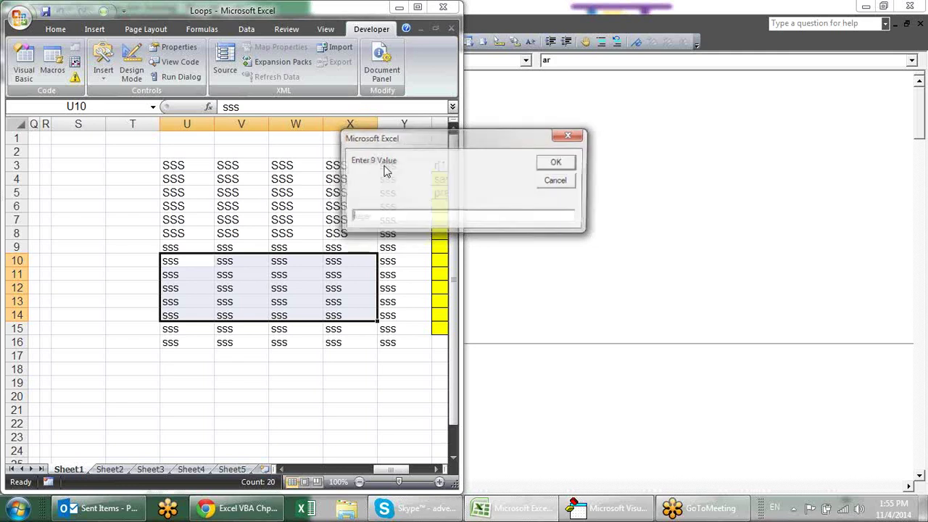
{"action": "type", "text": "joseph"}
{"action": "key", "text": "Return"}
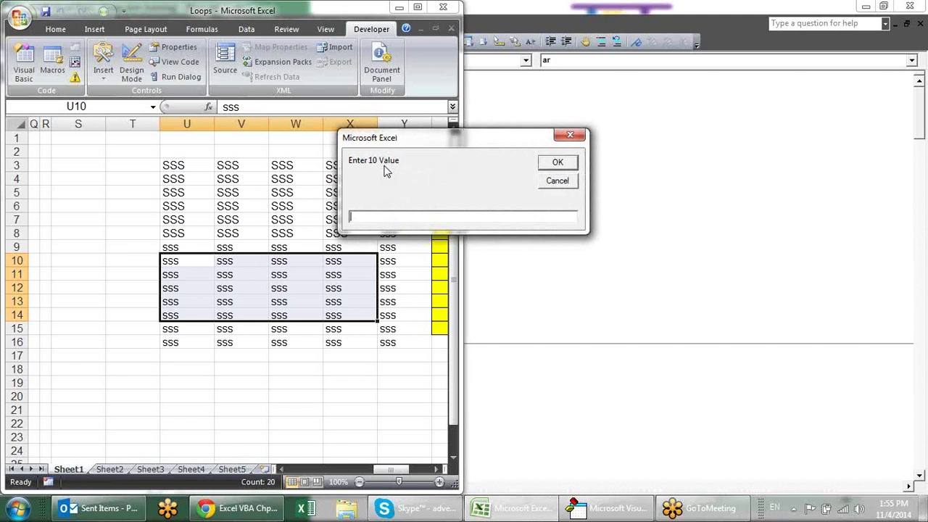
{"action": "type", "text": "vijay"}
Submit the tenth value and switch between the VBA editor and the Excel workbook.
{"action": "left_click", "coordinate": [556, 167]}
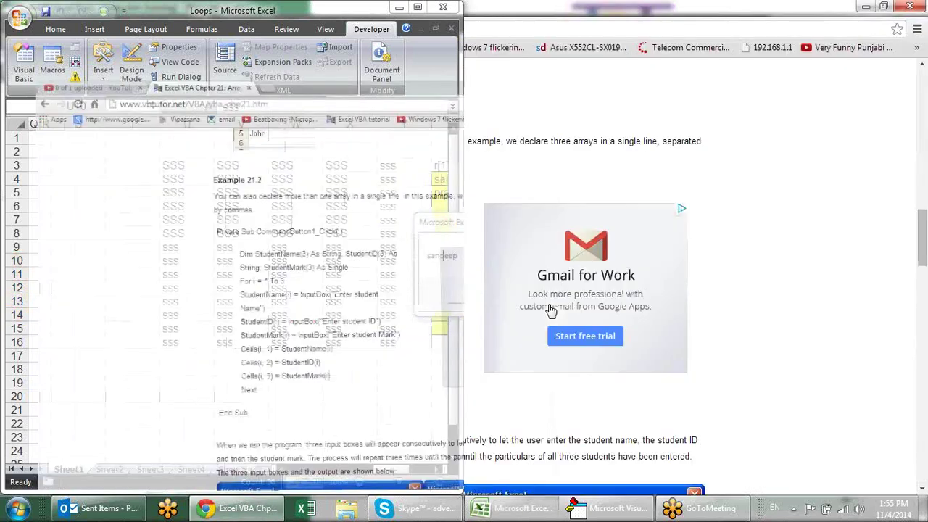
{"action": "key", "text": "alt+Tab"}
{"action": "key", "text": "alt+Tab"}
{"action": "key", "text": "alt+Tab"}
{"action": "key", "text": "alt+Tab"}
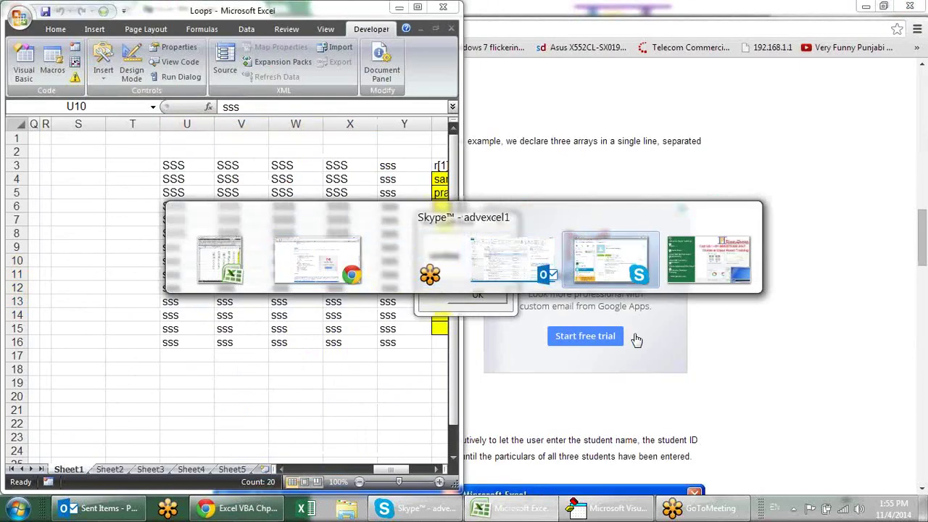
{"action": "key", "text": "alt+Tab"}
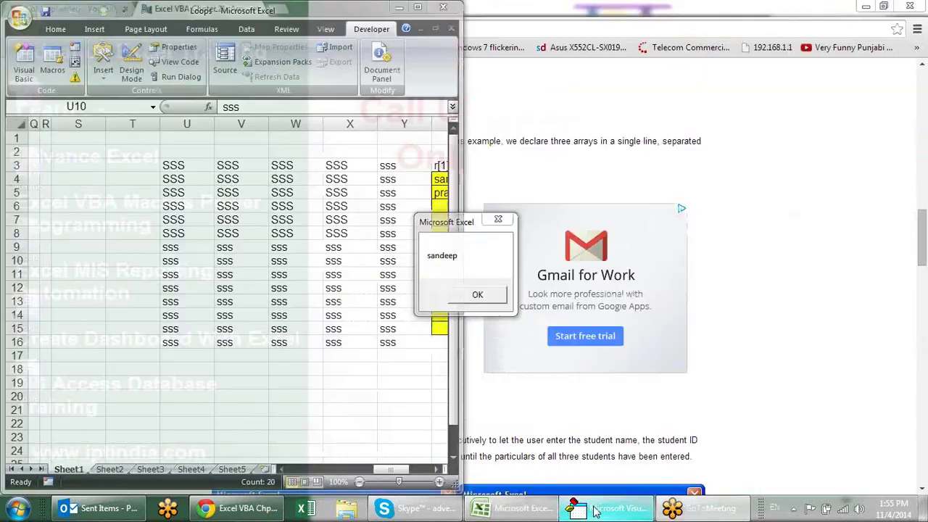
{"action": "left_click", "coordinate": [593, 510]}
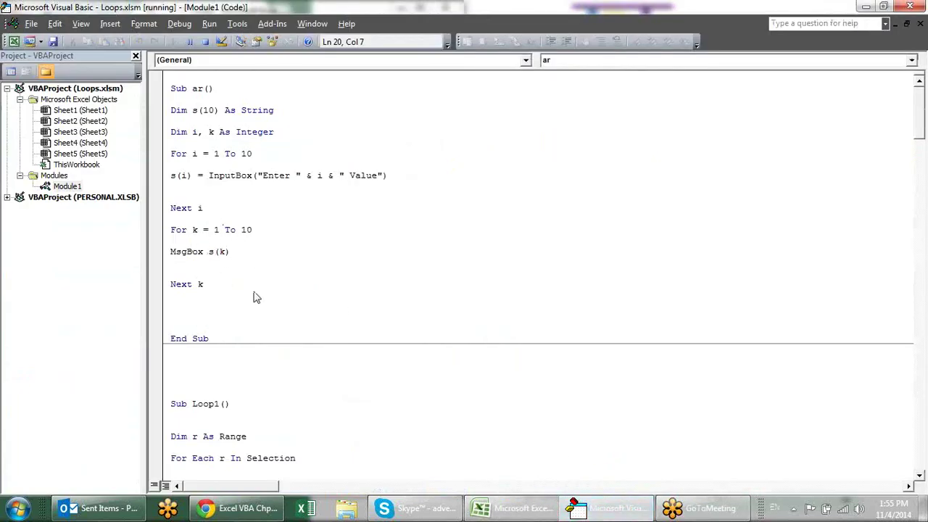
{"action": "key", "text": "alt+Tab"}
{"action": "key", "text": "alt+Tab"}
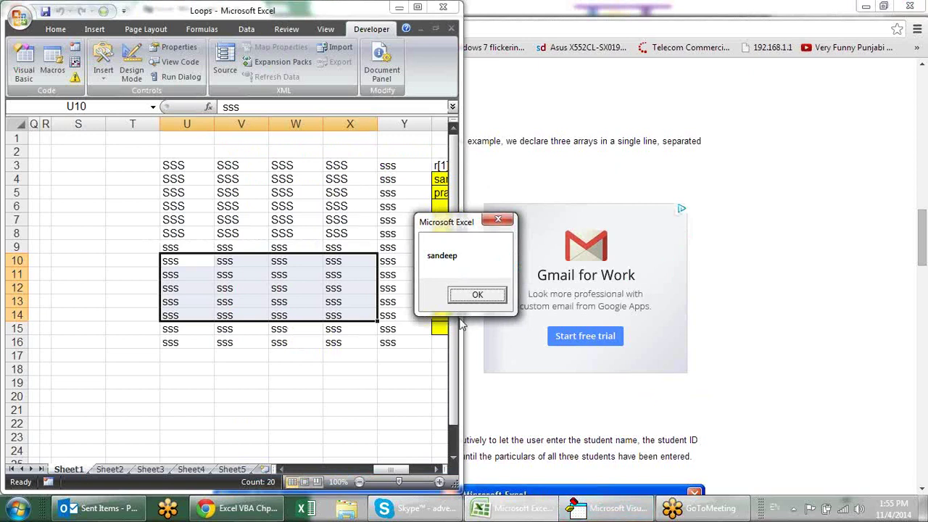
Acknowledge each message box showing the stored names until the macro ends.
{"action": "left_click", "coordinate": [484, 298]}
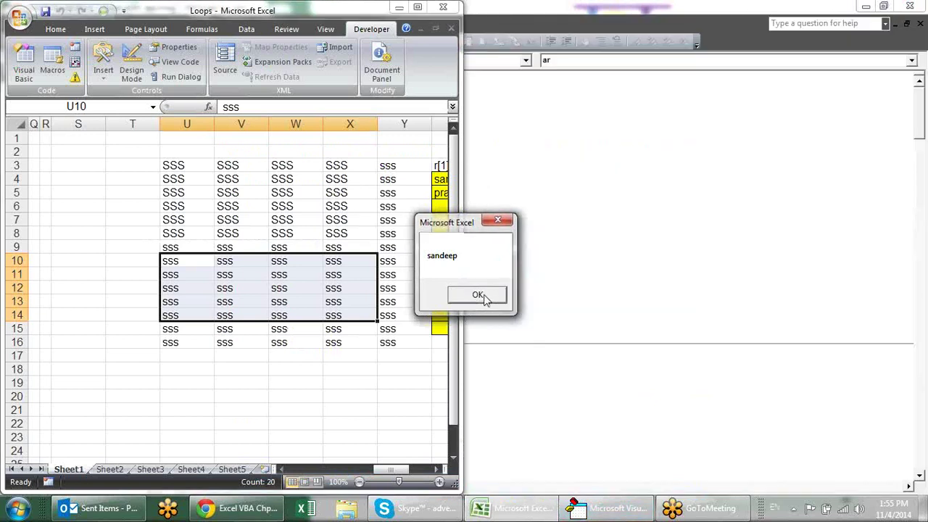
{"action": "left_click", "coordinate": [484, 297]}
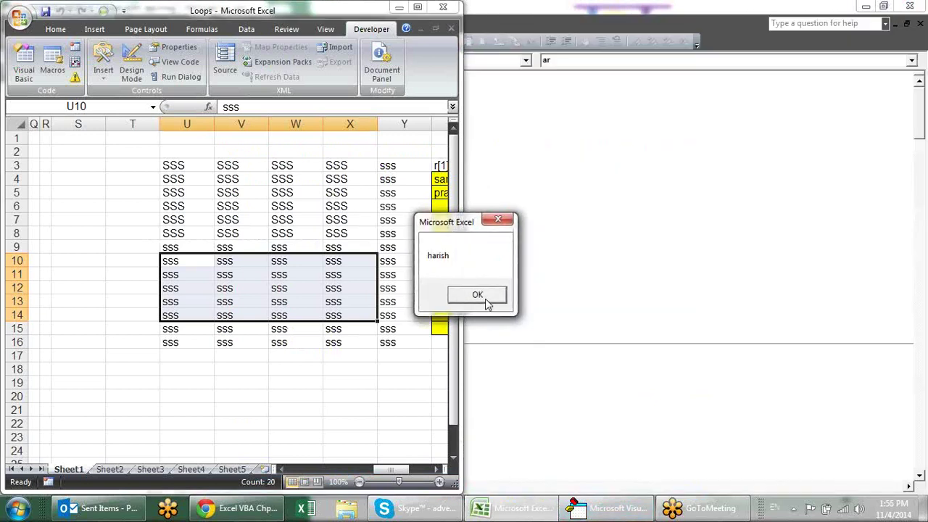
{"action": "left_click", "coordinate": [477, 295]}
{"action": "left_click", "coordinate": [477, 295]}
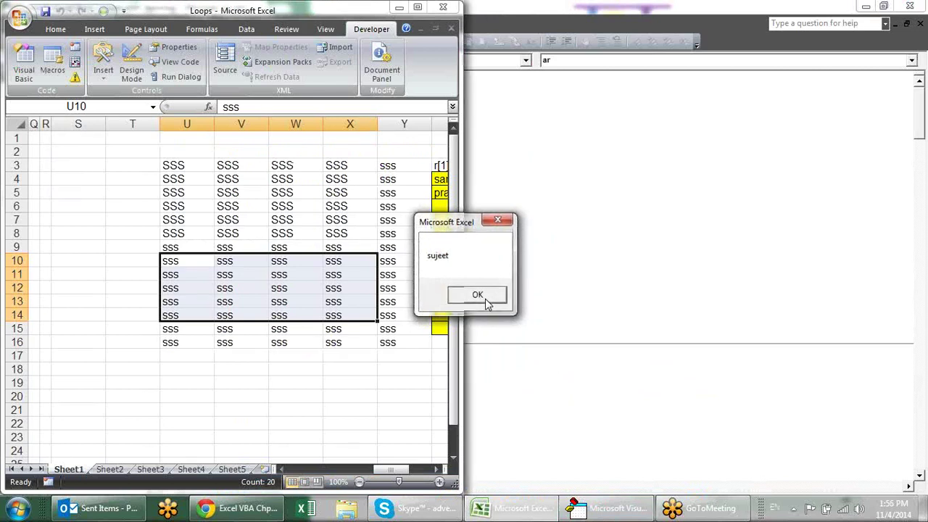
{"action": "left_click", "coordinate": [486, 302]}
{"action": "left_click", "coordinate": [485, 301]}
{"action": "left_click", "coordinate": [486, 301]}
{"action": "left_click", "coordinate": [485, 301]}
{"action": "left_click", "coordinate": [478, 296]}
{"action": "left_click", "coordinate": [479, 295]}
{"action": "left_click", "coordinate": [479, 296]}
{"action": "left_click", "coordinate": [486, 302]}
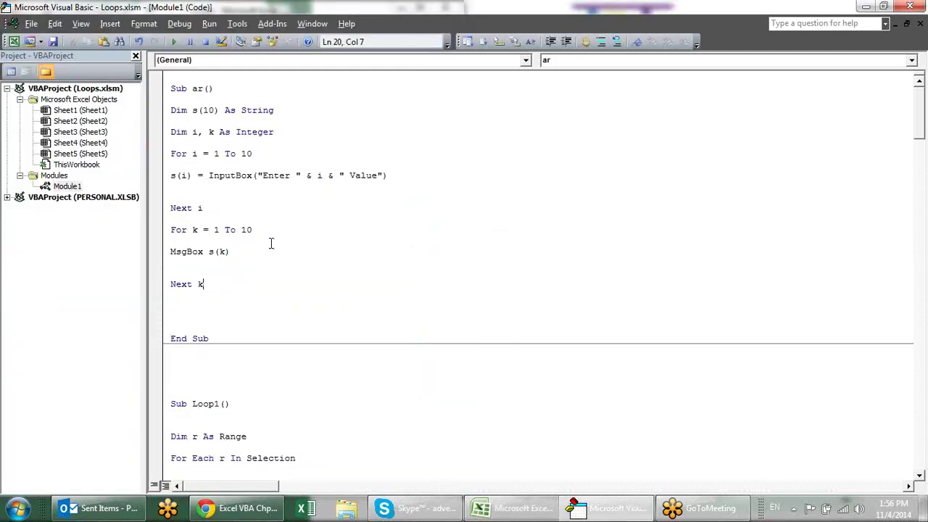
Insert an empty line directly below Dim s(10) As String in Sub ar.
{"action": "left_click", "coordinate": [193, 110]}
{"action": "left_click", "coordinate": [190, 185]}
{"action": "left_click", "coordinate": [219, 153], "text": "shift"}
{"action": "left_click_drag", "start_coordinate": [217, 244], "coordinate": [227, 261]}
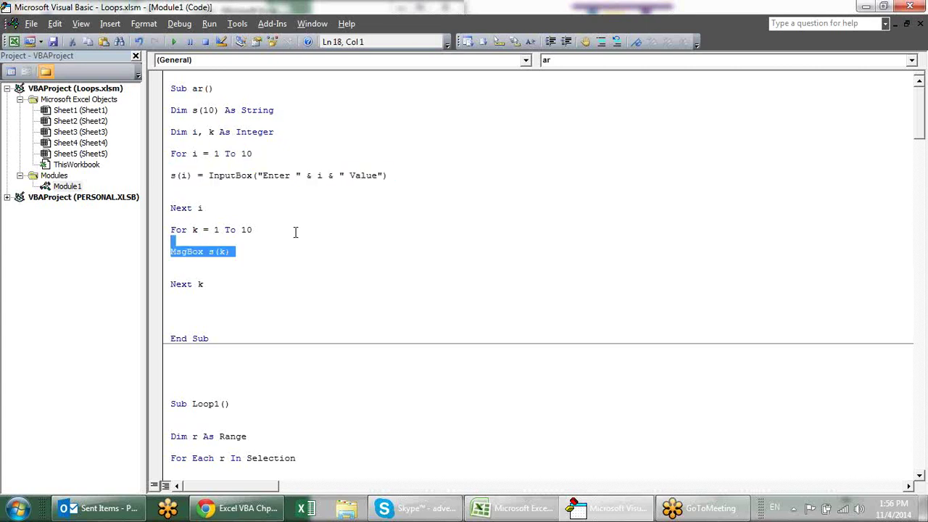
{"action": "left_click", "coordinate": [238, 180]}
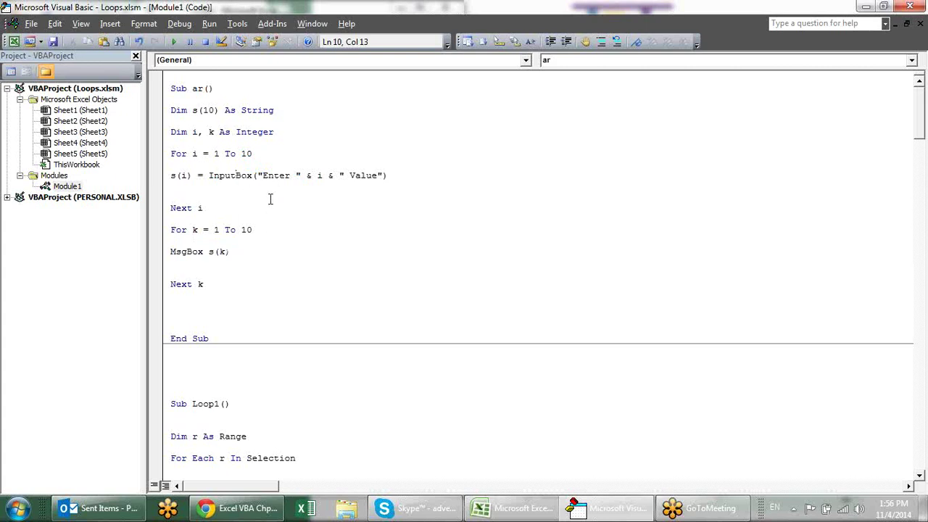
{"action": "left_click", "coordinate": [311, 277]}
{"action": "left_click", "coordinate": [320, 152]}
{"action": "left_click", "coordinate": [285, 114]}
{"action": "key", "text": "Return"}
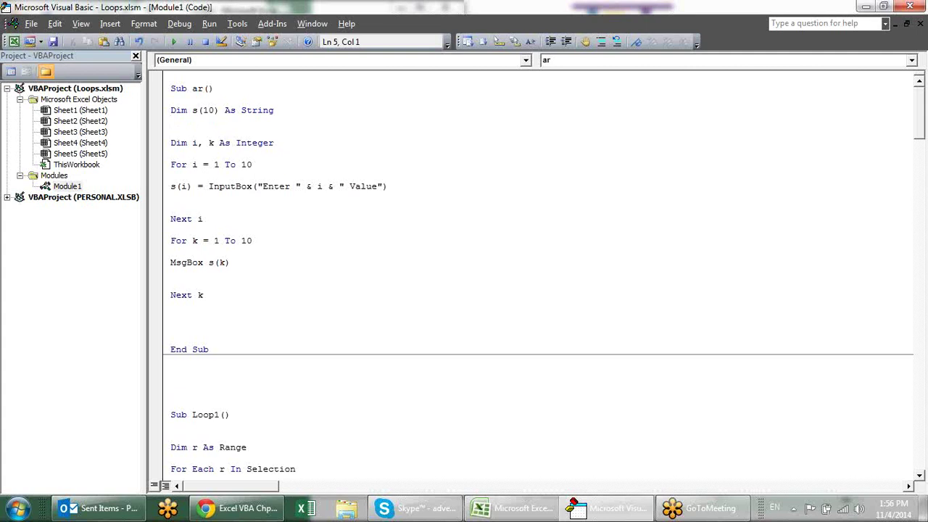
Duplicate Sub ar below itself and rename the copy to arr.
{"action": "left_click_drag", "start_coordinate": [228, 349], "coordinate": [132, 86]}
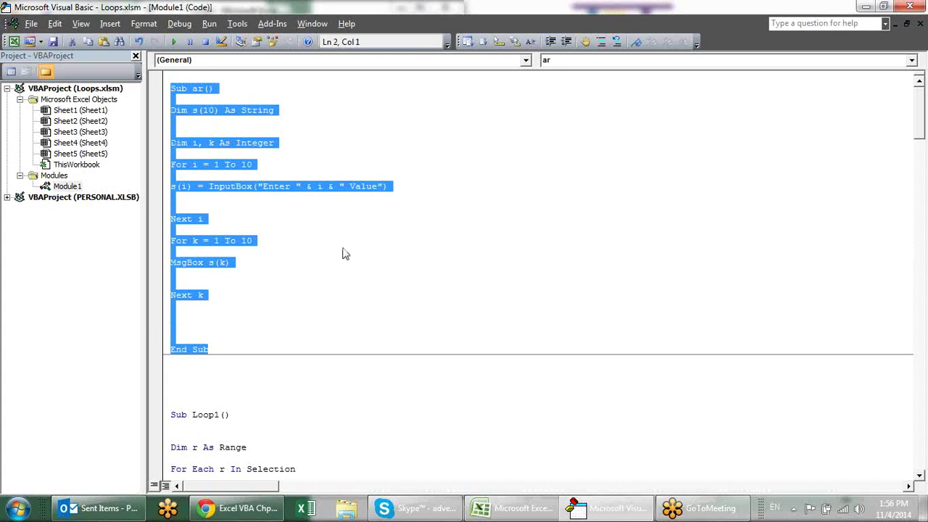
{"action": "left_click", "coordinate": [264, 363]}
{"action": "key", "text": "Return"}
{"action": "key", "text": "Return"}
{"action": "key", "text": "Return"}
{"action": "key", "text": "Return"}
{"action": "key", "text": "Return"}
{"action": "key", "text": "Return"}
{"action": "key", "text": "Up"}
{"action": "key", "text": "Up"}
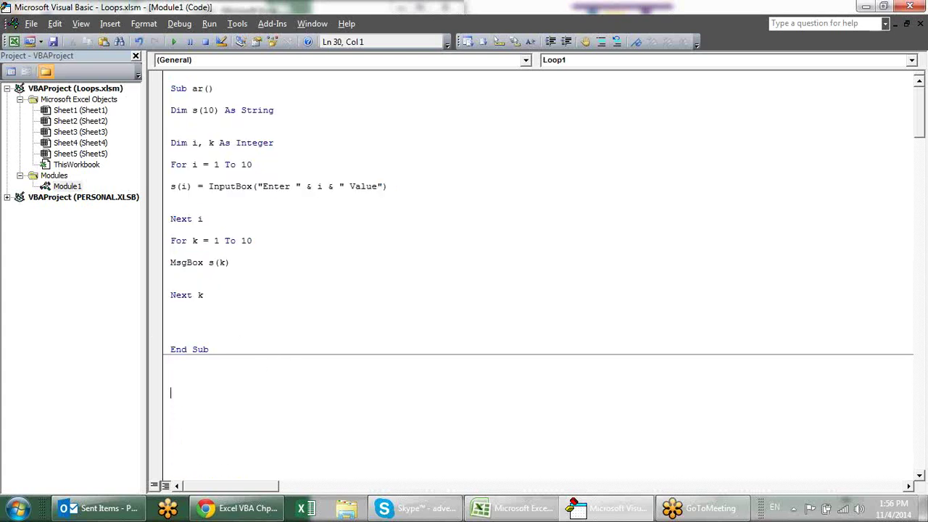
{"action": "scroll", "coordinate": [295, 358], "scroll_direction": "up", "scroll_amount": 4}
{"action": "left_click", "coordinate": [203, 208]}
{"action": "type", "text": "r"}
{"action": "scroll", "coordinate": [449, 258], "scroll_direction": "down", "scroll_amount": 2}
Delete Dim i, k As Integer and both loops through Next k from Sub arr.
{"action": "left_click", "coordinate": [259, 197]}
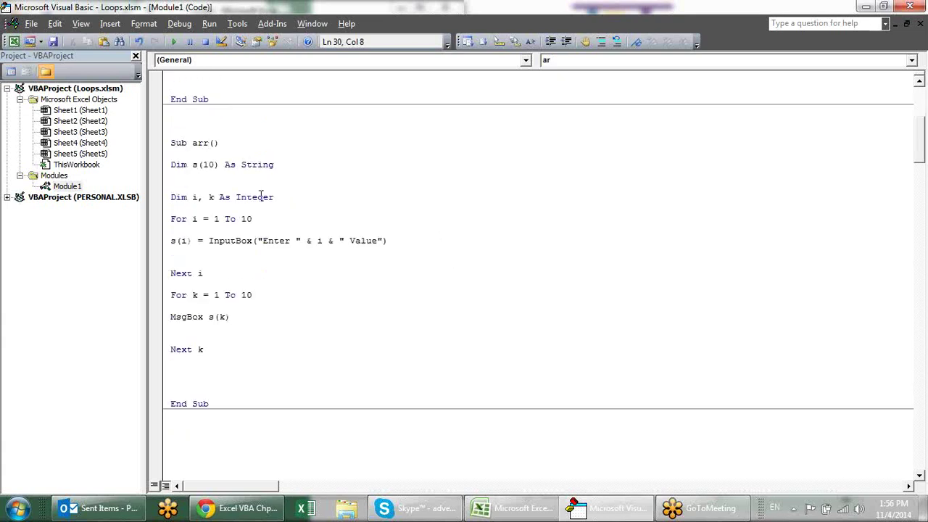
{"action": "left_click", "coordinate": [209, 349]}
{"action": "left_click_drag", "start_coordinate": [207, 346], "coordinate": [126, 203]}
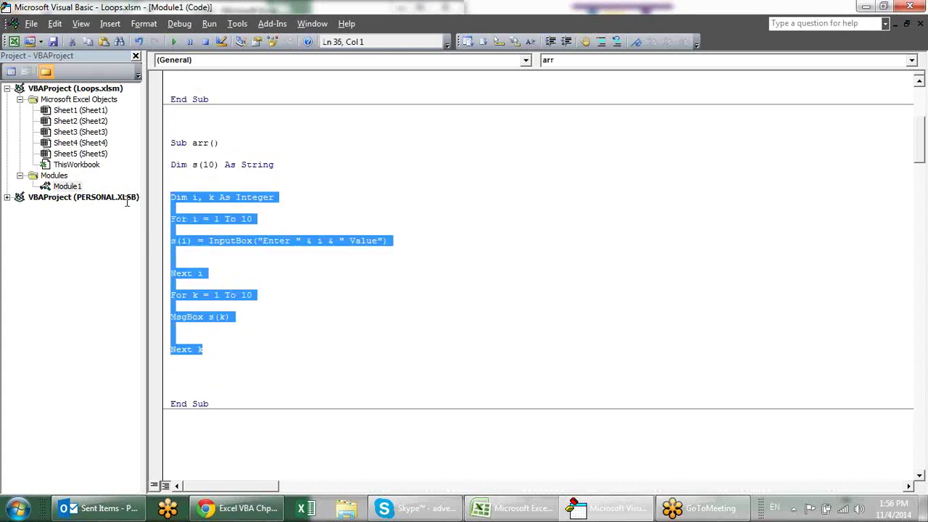
{"action": "key", "text": "Delete"}
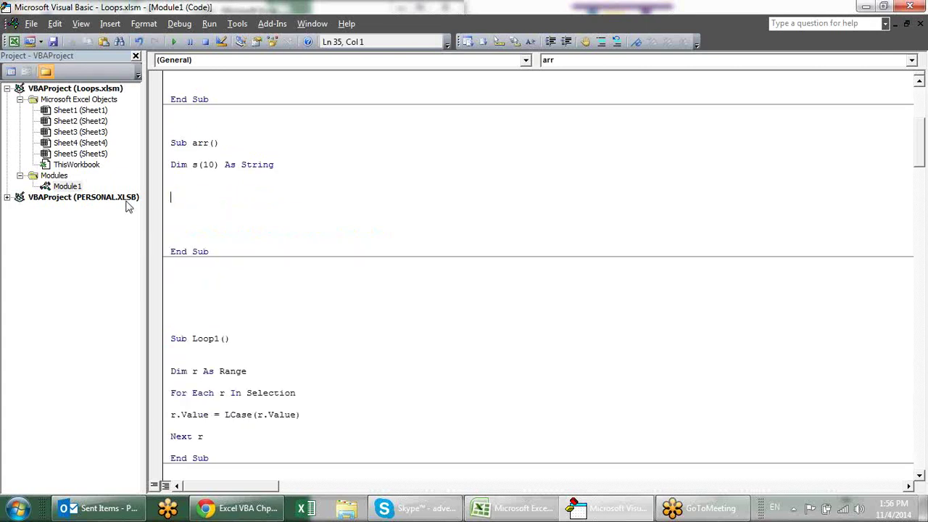
Add the declaration Dim t As String under Dim s(10) in Sub arr.
{"action": "key", "text": "Up"}
{"action": "type", "text": "for"}
{"action": "key", "text": "BackSpace"}
{"action": "type", "text": "sa"}
{"action": "key", "text": "BackSpace"}
{"action": "key", "text": "BackSpace"}
{"action": "key", "text": "BackSpace"}
{"action": "key", "text": "BackSpace"}
{"action": "key", "text": "BackSpace"}
{"action": "key", "text": "BackSpace"}
{"action": "type", "text": "dim "}
{"action": "type", "text": "t as"}
{"action": "type", "text": " str"}
{"action": "key", "text": "Tab"}
{"action": "key", "text": "Return"}
{"action": "key", "text": "Down"}
{"action": "scroll", "coordinate": [127, 206], "scroll_direction": "up", "scroll_amount": 3}
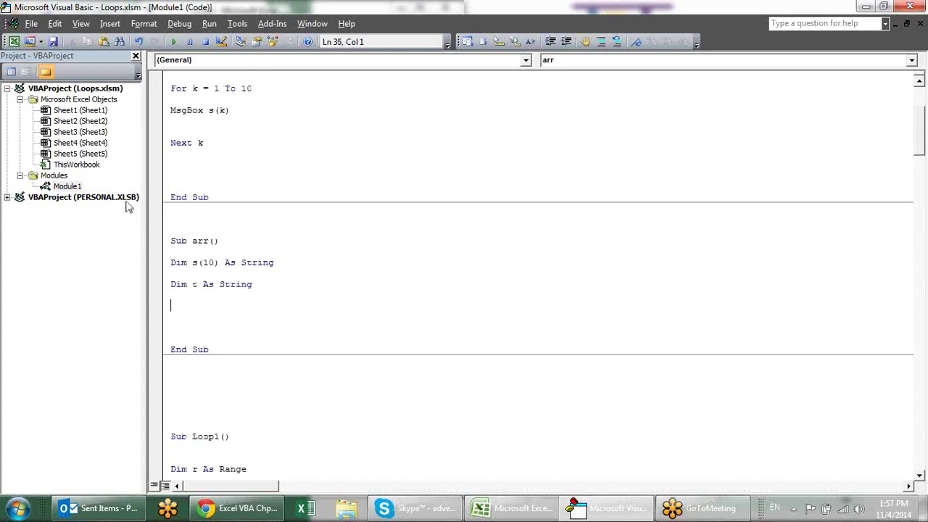
Write a For Each t In s … Next t loop below Dim t As String.
{"action": "scroll", "coordinate": [127, 206], "scroll_direction": "up", "scroll_amount": 3}
{"action": "scroll", "coordinate": [126, 206], "scroll_direction": "up", "scroll_amount": 2}
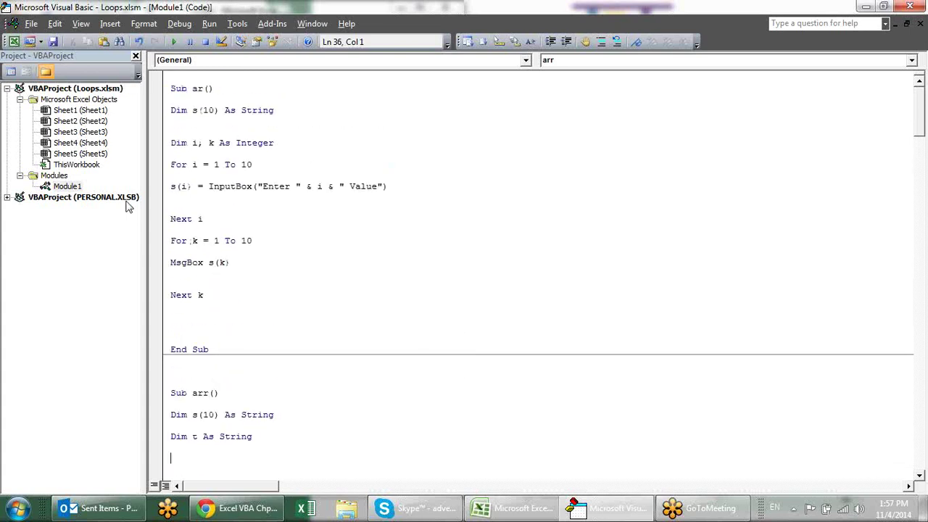
{"action": "scroll", "coordinate": [126, 206], "scroll_direction": "down", "scroll_amount": 1}
{"action": "scroll", "coordinate": [198, 191], "scroll_direction": "down", "scroll_amount": 2}
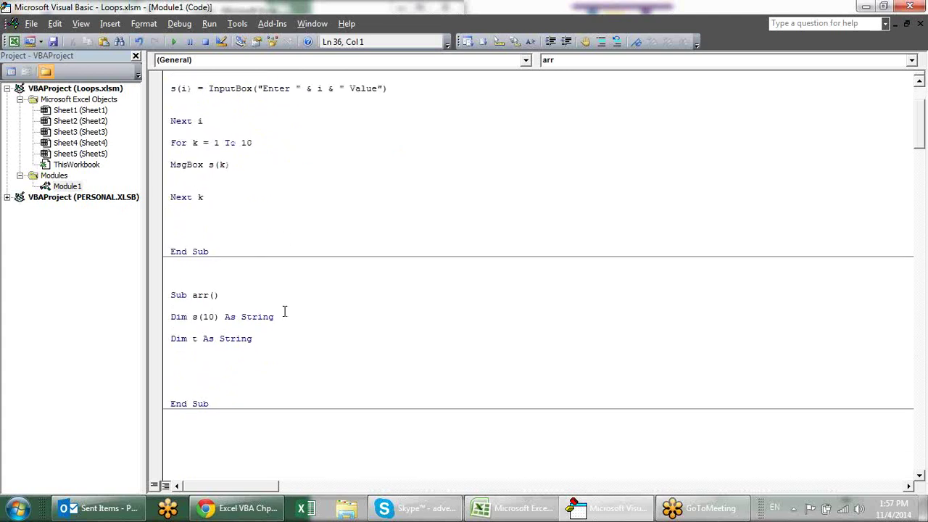
{"action": "left_click_drag", "start_coordinate": [266, 339], "coordinate": [236, 339]}
{"action": "left_click", "coordinate": [305, 341]}
{"action": "scroll", "coordinate": [315, 324], "scroll_direction": "up", "scroll_amount": 1}
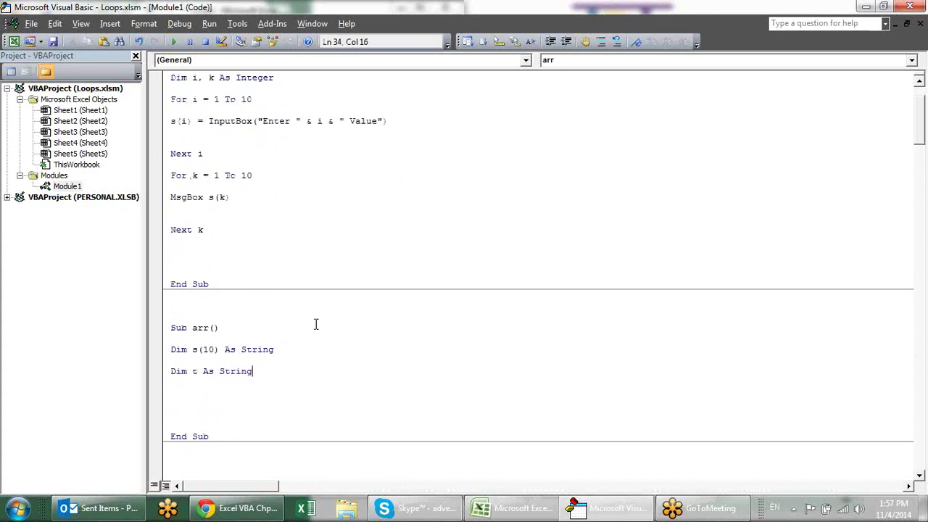
{"action": "scroll", "coordinate": [315, 323], "scroll_direction": "up", "scroll_amount": 1}
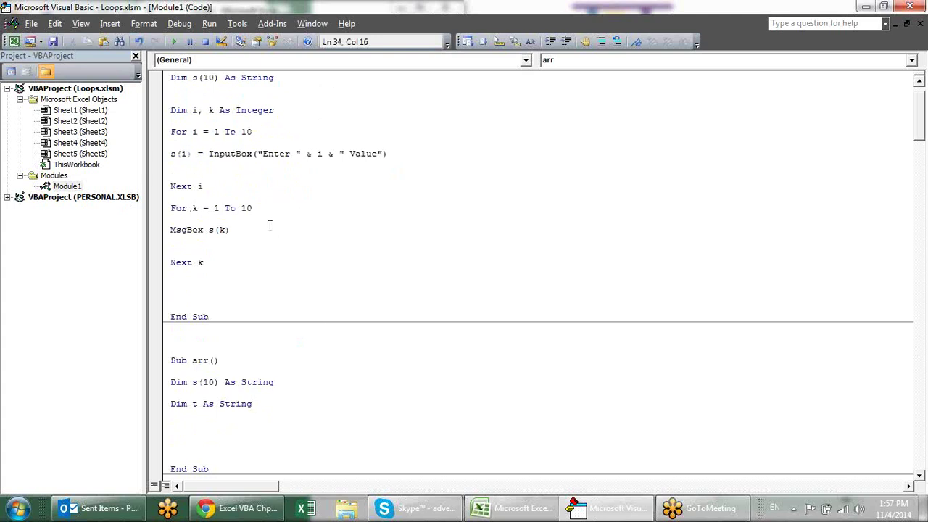
{"action": "scroll", "coordinate": [270, 226], "scroll_direction": "down", "scroll_amount": 1}
{"action": "scroll", "coordinate": [270, 226], "scroll_direction": "down", "scroll_amount": 1}
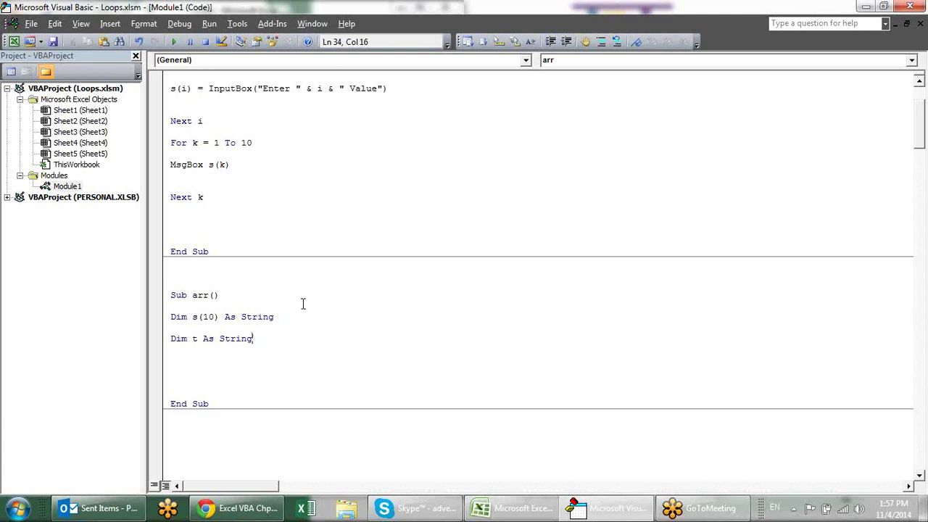
{"action": "key", "text": "Return"}
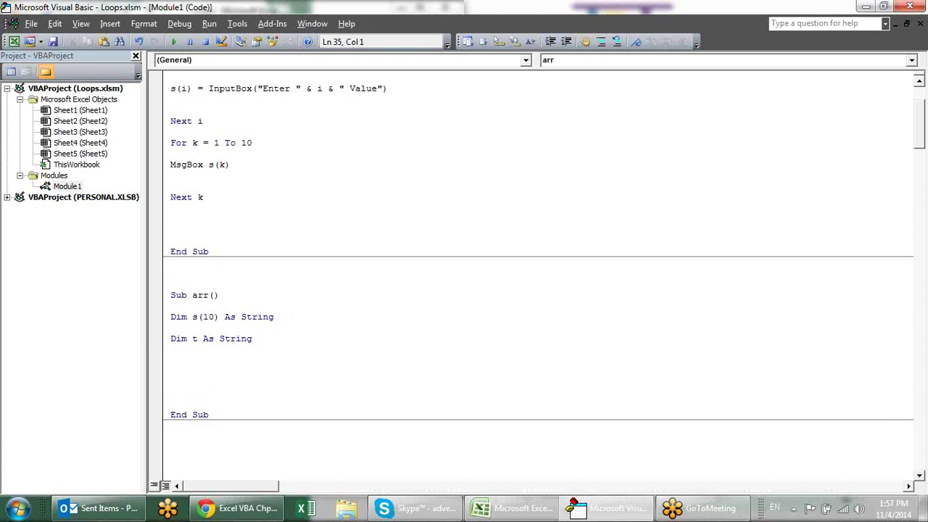
{"action": "key", "text": "Return"}
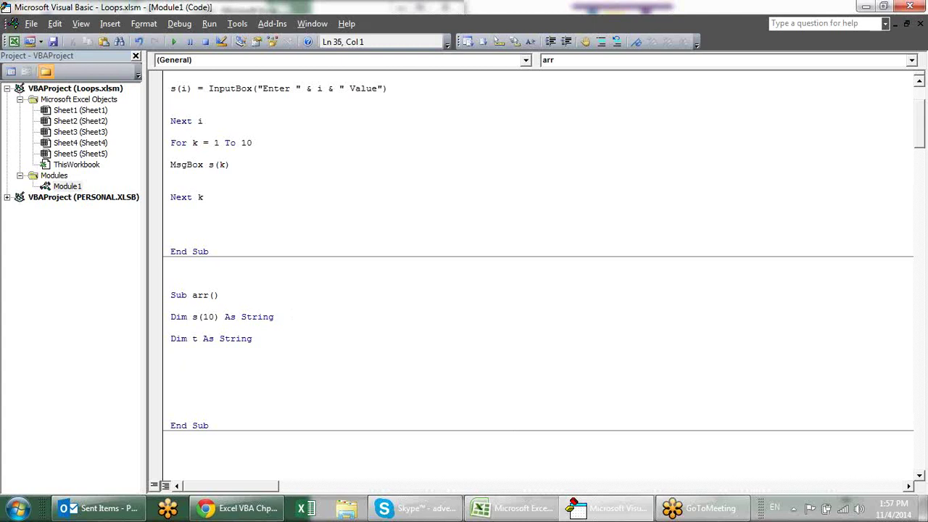
{"action": "type", "text": "for each"}
{"action": "type", "text": "t"}
{"action": "type", "text": " in s"}
{"action": "key", "text": "Return"}
{"action": "key", "text": "Return"}
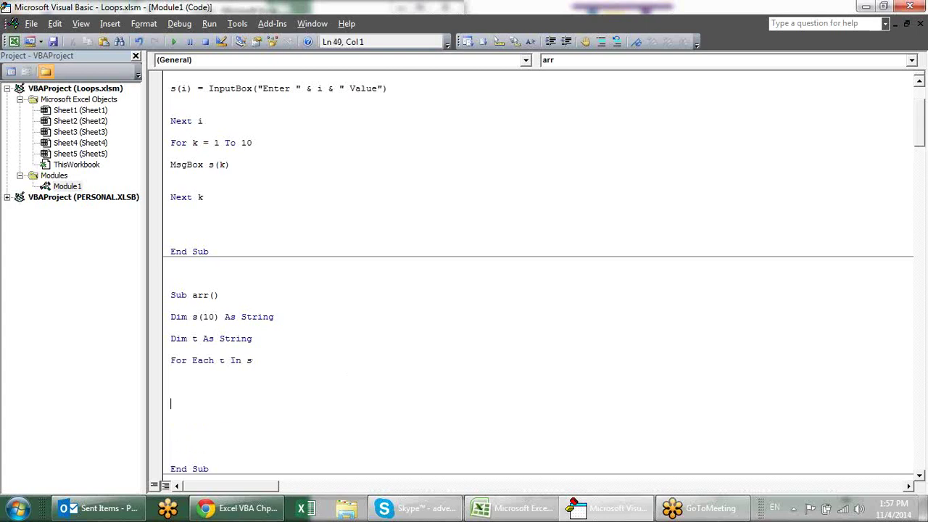
{"action": "type", "text": "next t"}
{"action": "key", "text": "Return"}
Fill the loop body with t = InputBox("Enter Value").
{"action": "key", "text": "Up"}
{"action": "key", "text": "Up"}
{"action": "key", "text": "Up"}
{"action": "type", "text": "v"}
{"action": "key", "text": "BackSpace"}
{"action": "type", "text": "inputbox"}
{"action": "type", "text": "(\"Enter "}
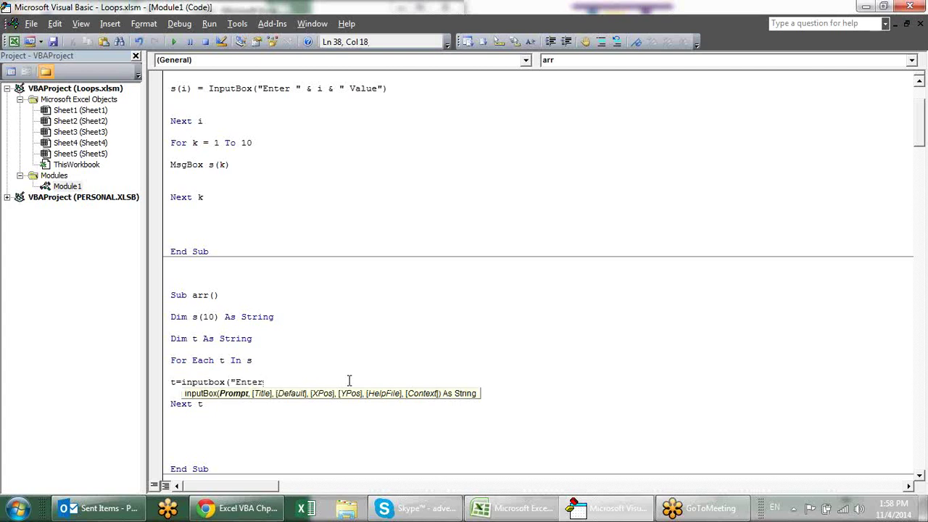
{"action": "type", "text": "Value\")"}
{"action": "key", "text": "Return"}
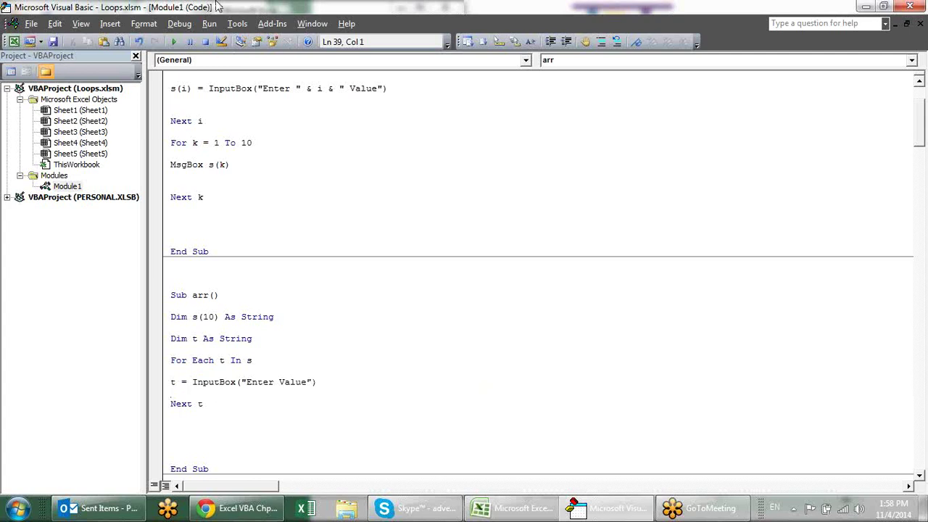
Run Sub arr, dismiss the Variant compile error, and copy Sub ar's Dim i, k through Next i.
{"action": "left_click", "coordinate": [173, 41]}
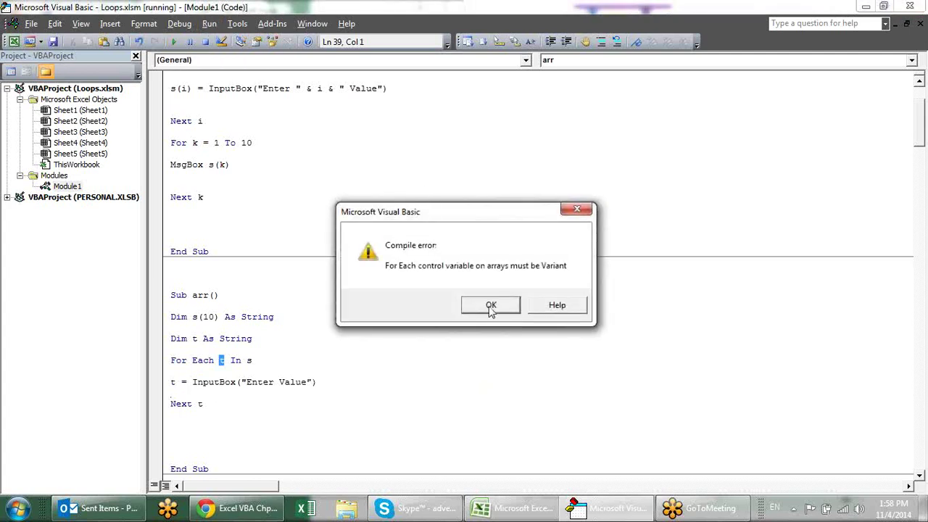
{"action": "left_click", "coordinate": [491, 305]}
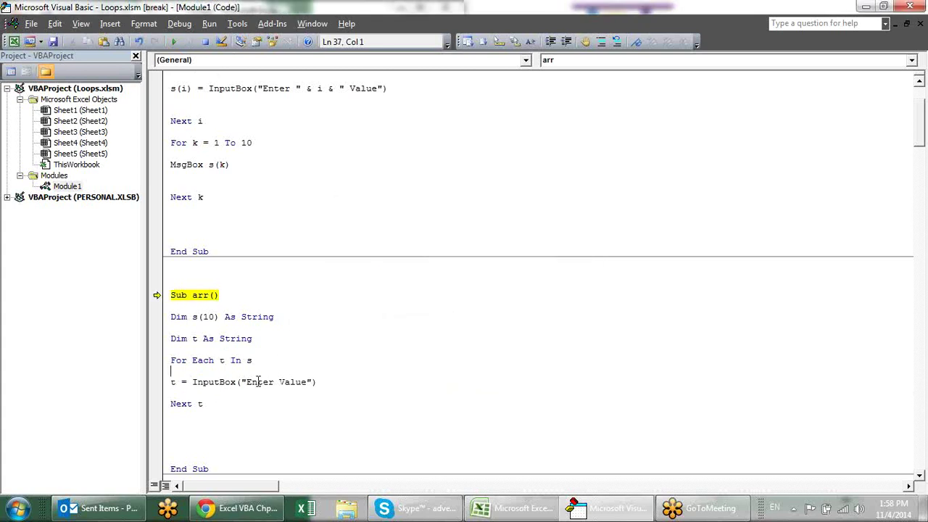
{"action": "scroll", "coordinate": [251, 213], "scroll_direction": "up", "scroll_amount": 3}
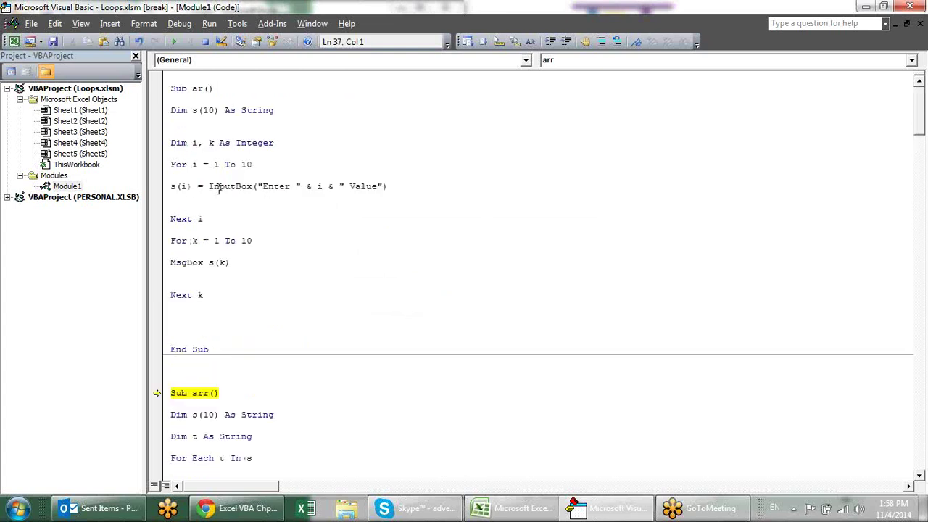
{"action": "left_click", "coordinate": [171, 165]}
{"action": "left_click_drag", "start_coordinate": [171, 143], "coordinate": [222, 225]}
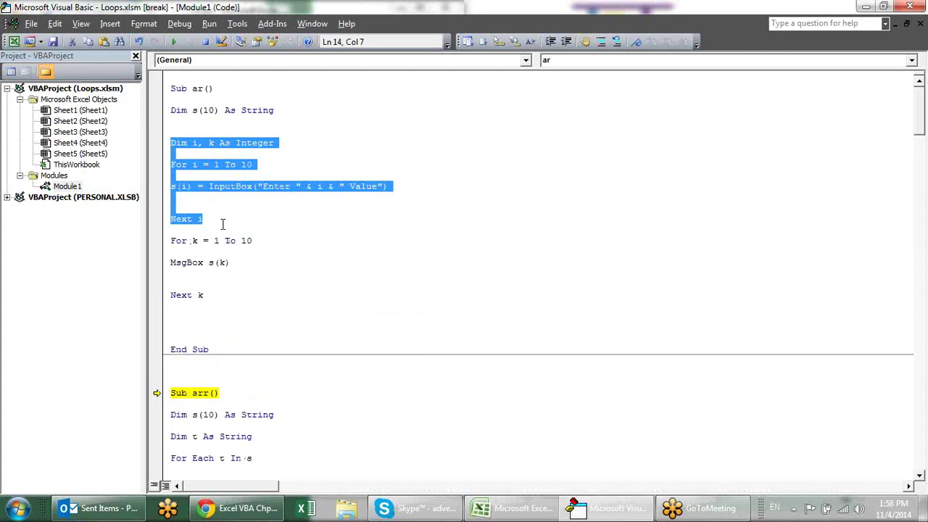
{"action": "scroll", "coordinate": [343, 305], "scroll_direction": "down", "scroll_amount": 2}
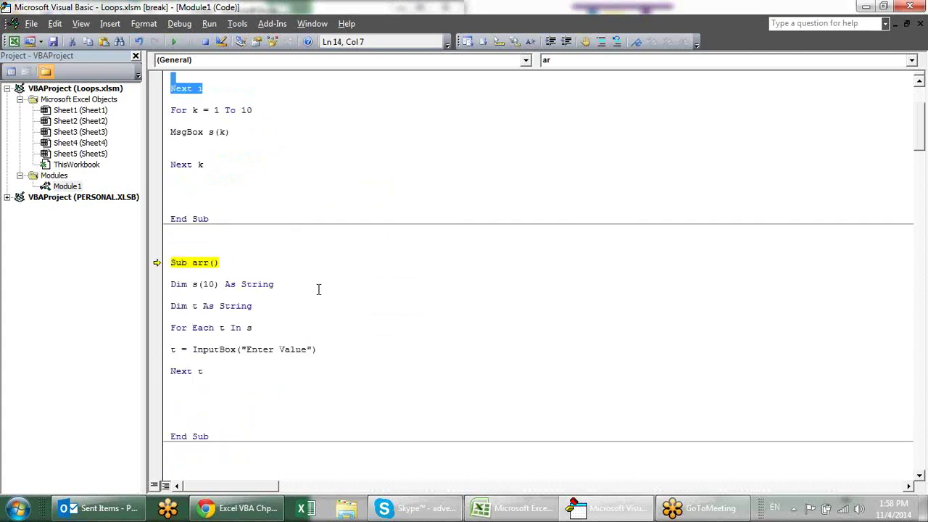
Paste the InputBox loop into arr after Dim t and change the declaration to Dim i As Integer.
{"action": "left_click", "coordinate": [310, 293]}
{"action": "left_click", "coordinate": [271, 308]}
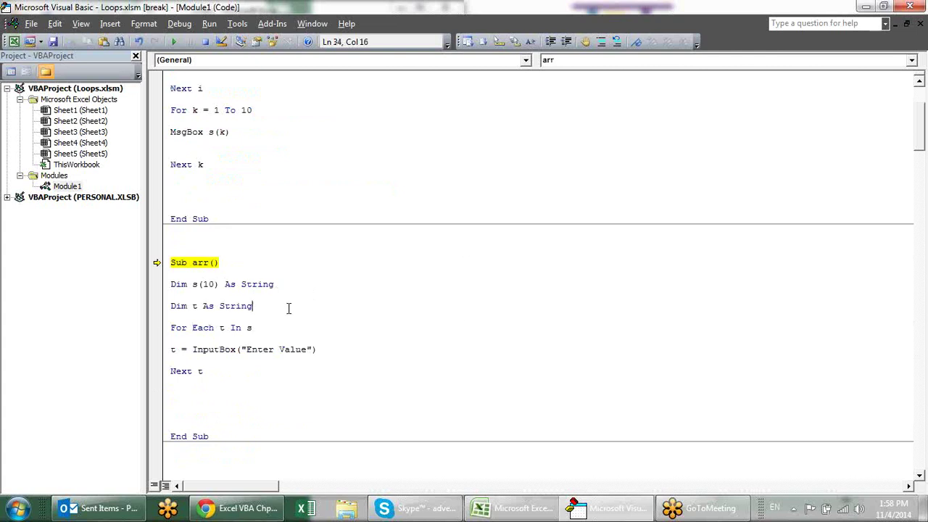
{"action": "key", "text": "Return"}
{"action": "key", "text": "Return"}
{"action": "type", "text": "Dim i, k As Integer  For i = 1 To 10  s(i) = InputBox(\"Enter \" & i & \" Value\")   Next i"}
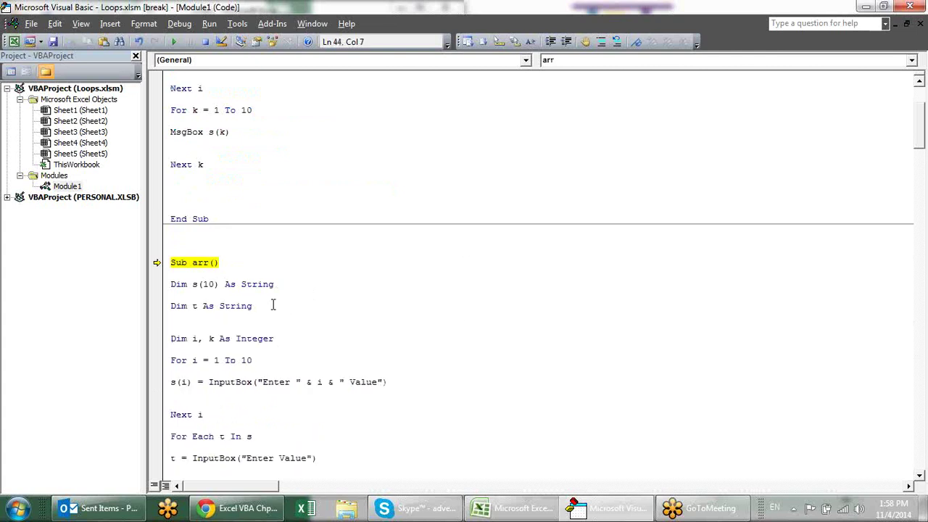
{"action": "scroll", "coordinate": [272, 305], "scroll_direction": "down", "scroll_amount": 2}
{"action": "left_click", "coordinate": [212, 274]}
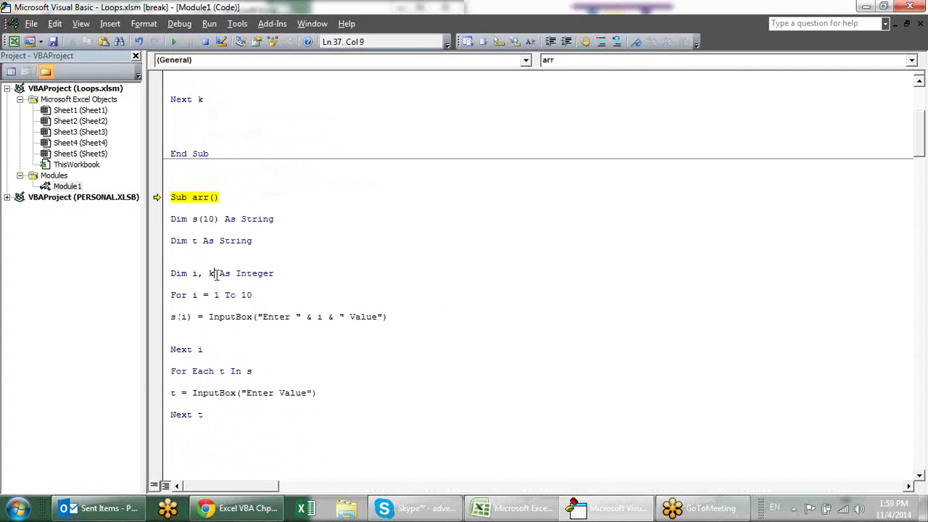
{"action": "key", "text": "BackSpace"}
{"action": "key", "text": "BackSpace"}
{"action": "key", "text": "BackSpace"}
Replace the For Each body with MsgBox t, then reset and rerun Sub arr.
{"action": "left_click", "coordinate": [374, 354]}
{"action": "scroll", "coordinate": [463, 286], "scroll_direction": "down", "scroll_amount": 2}
{"action": "scroll", "coordinate": [473, 283], "scroll_direction": "down", "scroll_amount": 1}
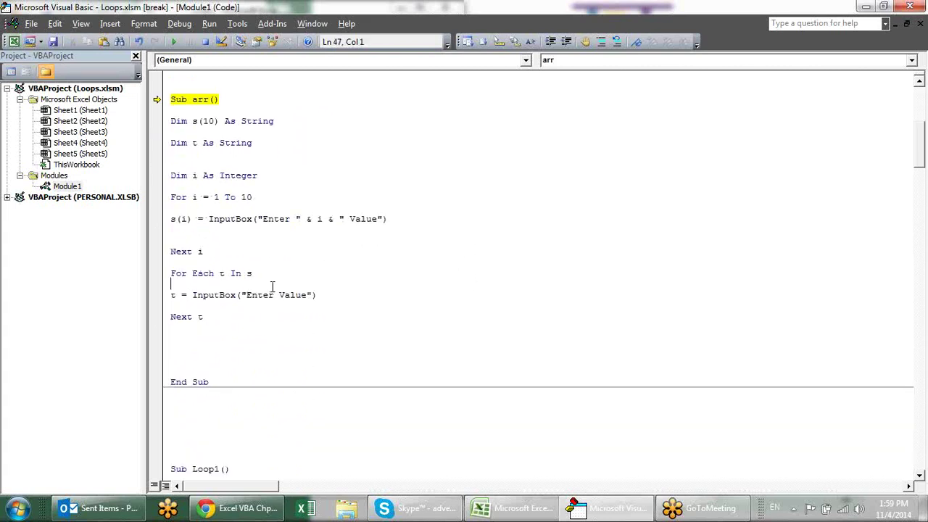
{"action": "left_click_drag", "start_coordinate": [321, 296], "coordinate": [182, 300]}
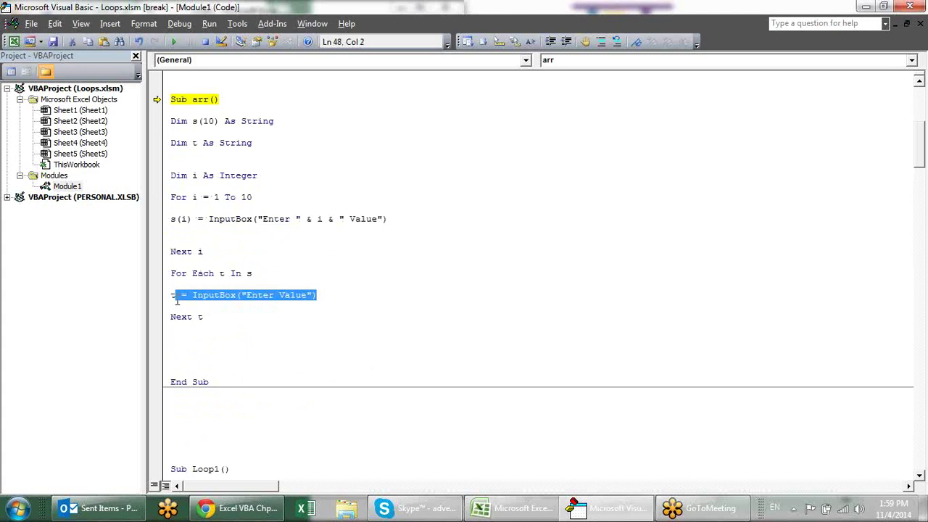
{"action": "left_click_drag", "start_coordinate": [316, 296], "coordinate": [171, 297]}
{"action": "type", "text": "msbox"}
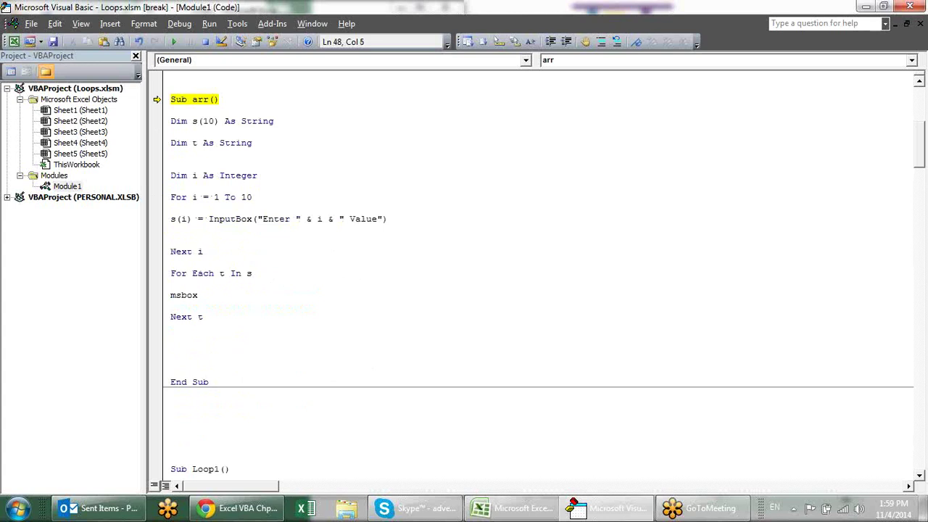
{"action": "key", "text": "BackSpace"}
{"action": "key", "text": "BackSpace"}
{"action": "key", "text": "BackSpace"}
{"action": "type", "text": "gbox t"}
{"action": "key", "text": "Return"}
{"action": "left_click", "coordinate": [203, 42]}
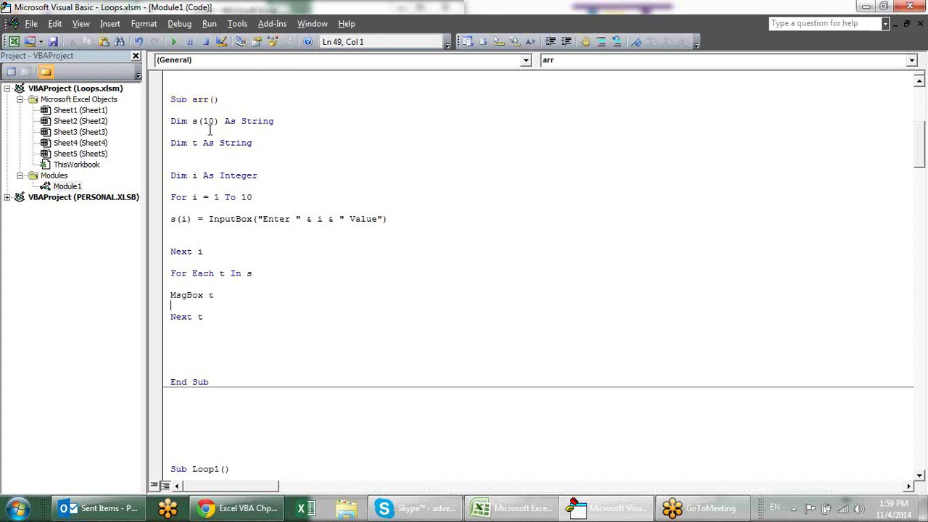
{"action": "left_click", "coordinate": [173, 41]}
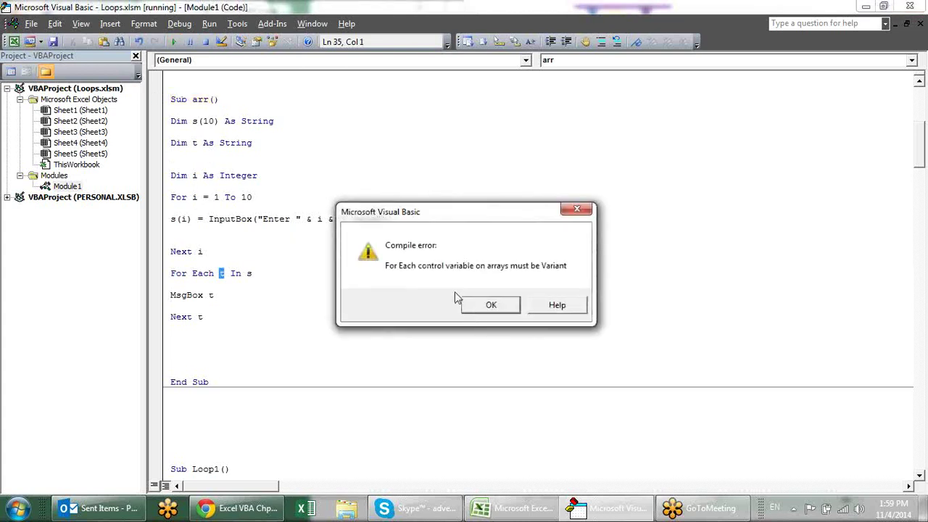
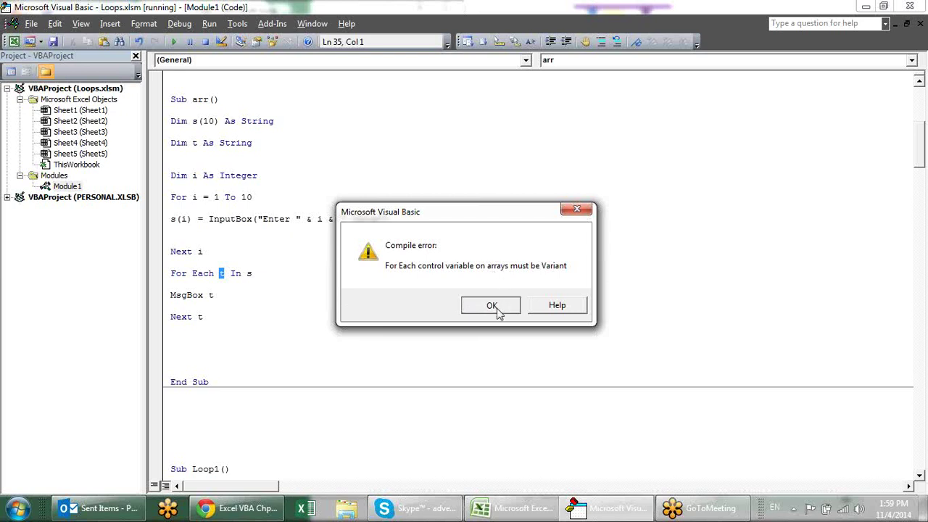
Dismiss the compile error and change the type of t from String to Var.
{"action": "left_click", "coordinate": [497, 310]}
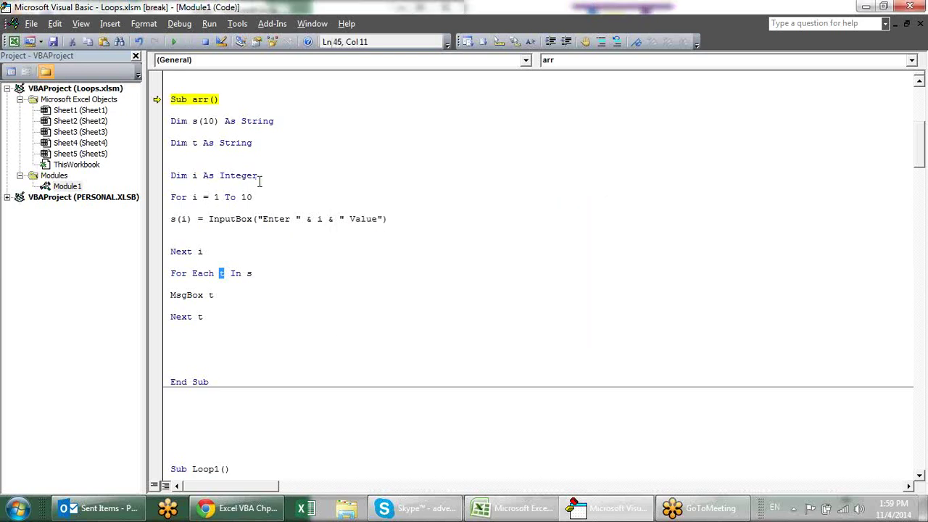
{"action": "left_click", "coordinate": [264, 142]}
{"action": "left_click_drag", "start_coordinate": [264, 142], "coordinate": [221, 133]}
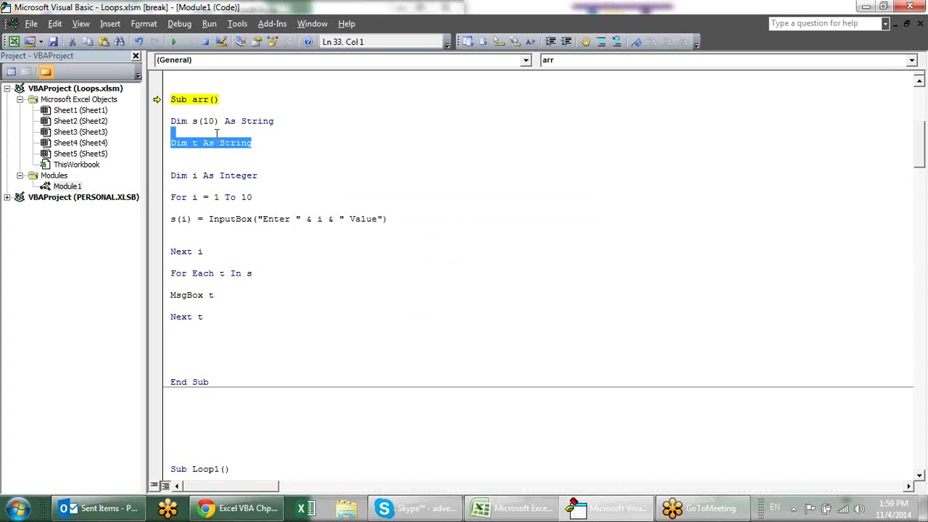
{"action": "double_click", "coordinate": [221, 143]}
{"action": "type", "text": "var"}
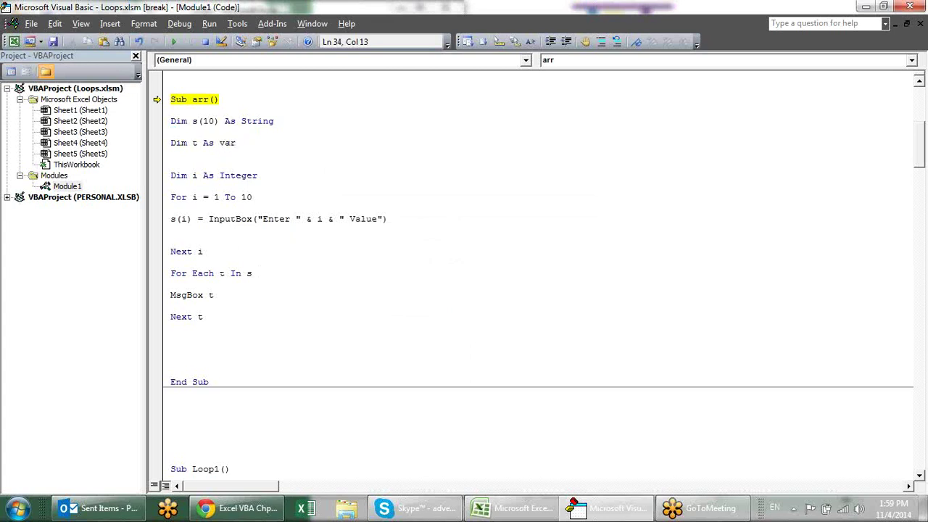
{"action": "type", "text": "ient"}
{"action": "left_click", "coordinate": [171, 154]}
{"action": "left_click", "coordinate": [258, 142]}
{"action": "key", "text": "BackSpace"}
{"action": "key", "text": "BackSpace"}
{"action": "key", "text": "BackSpace"}
{"action": "key", "text": "BackSpace"}
{"action": "left_click", "coordinate": [171, 153]}
Run the arr macro, dismiss the compile error, and change t's type to Varient.
{"action": "left_click", "coordinate": [283, 297]}
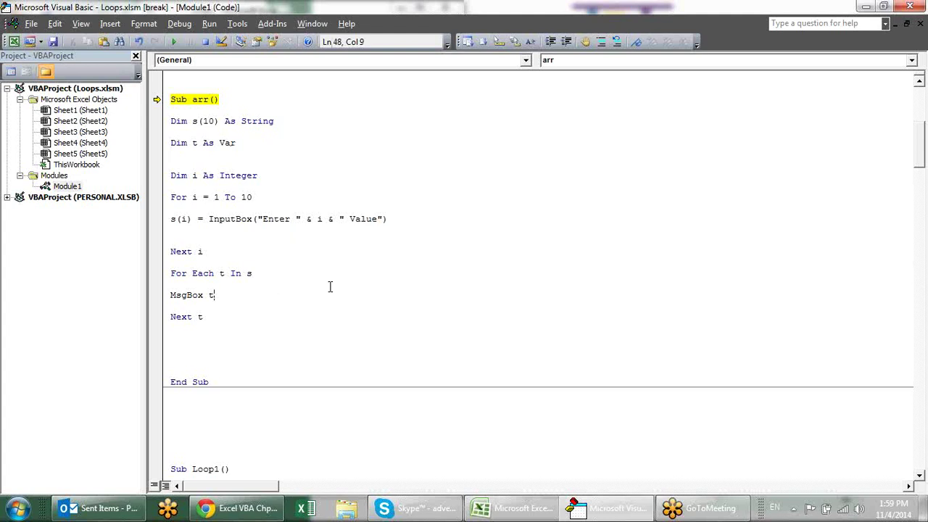
{"action": "left_click", "coordinate": [182, 42]}
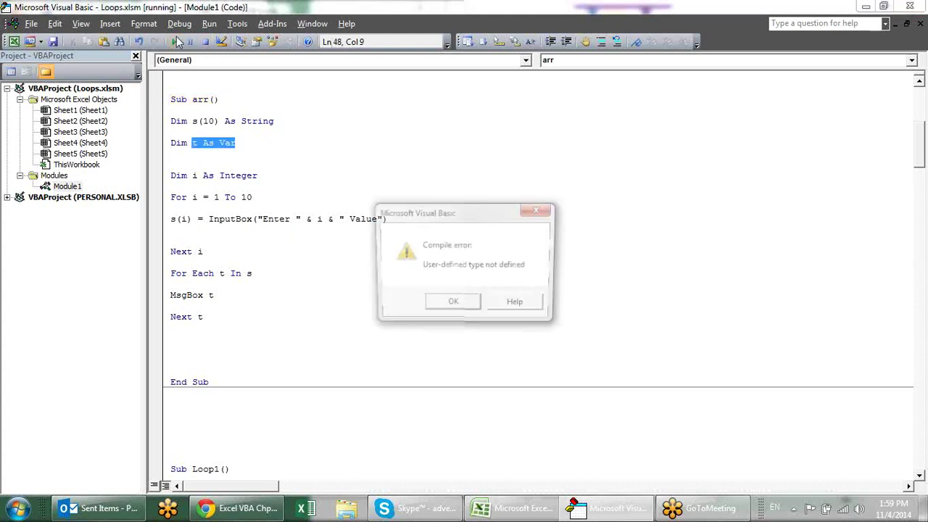
{"action": "left_click", "coordinate": [451, 304]}
{"action": "left_click", "coordinate": [252, 150]}
{"action": "left_click", "coordinate": [242, 142]}
{"action": "type", "text": "ient"}
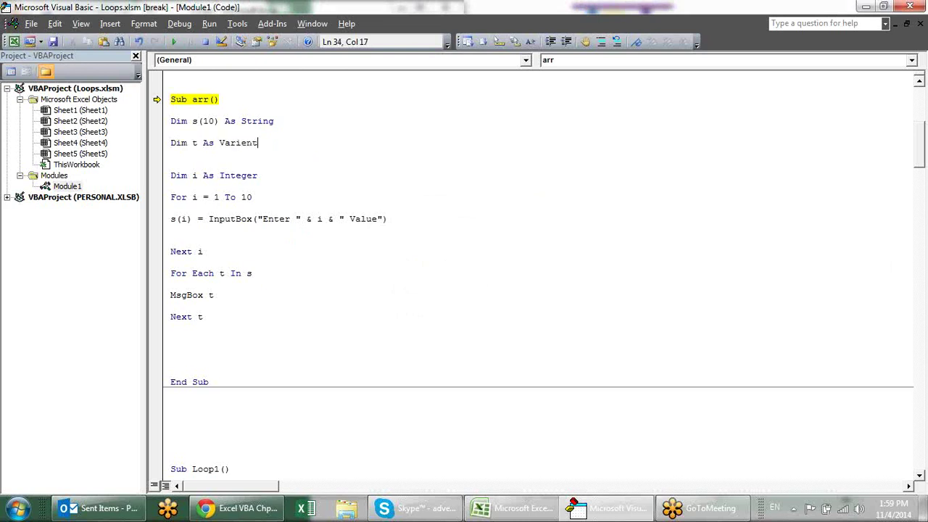
{"action": "key", "text": "Down"}
{"action": "left_click", "coordinate": [264, 145]}
Stop the paused macro, rerun arr, and dismiss the new compile error.
{"action": "left_click", "coordinate": [205, 41]}
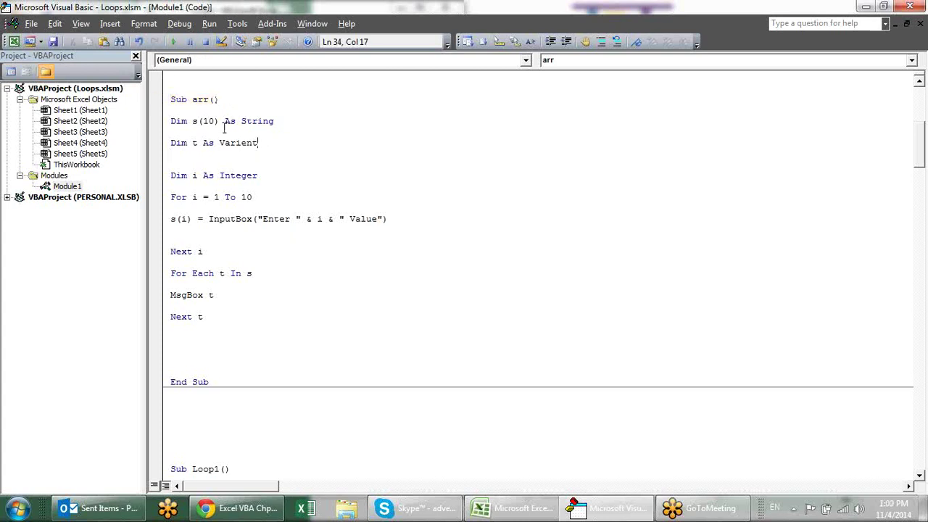
{"action": "mouse_move", "coordinate": [257, 143]}
{"action": "left_mouse_down"}
{"action": "mouse_move", "coordinate": [202, 140]}
{"action": "mouse_move", "coordinate": [223, 143]}
{"action": "left_mouse_up"}
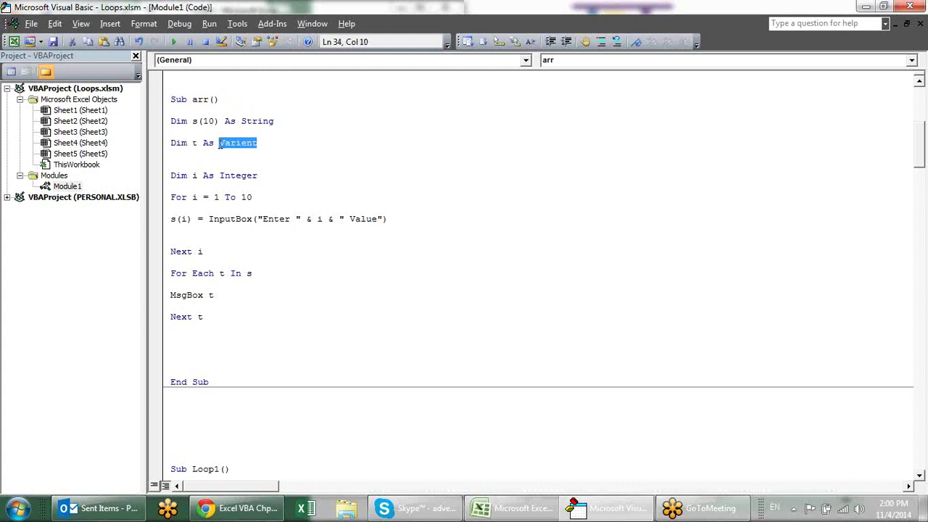
{"action": "left_click", "coordinate": [239, 144]}
{"action": "left_click", "coordinate": [282, 163]}
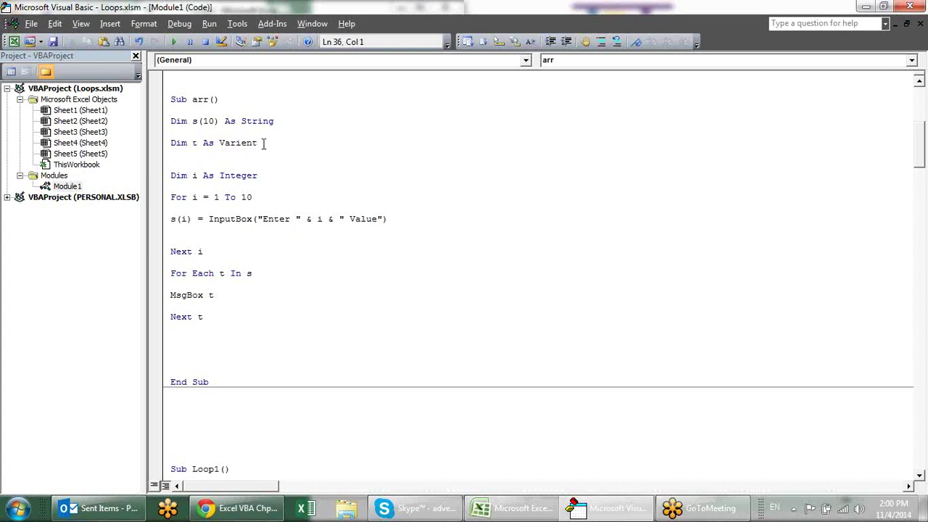
{"action": "left_click", "coordinate": [173, 42]}
{"action": "left_click", "coordinate": [471, 304]}
{"action": "left_click", "coordinate": [299, 145]}
Set t's type back to Var, rerun arr, dismiss the error, and view the Chrome array tutorial.
{"action": "key", "text": "BackSpace"}
{"action": "key", "text": "BackSpace"}
{"action": "key", "text": "BackSpace"}
{"action": "key", "text": "BackSpace"}
{"action": "key", "text": "BackSpace"}
{"action": "key", "text": "BackSpace"}
{"action": "key", "text": "BackSpace"}
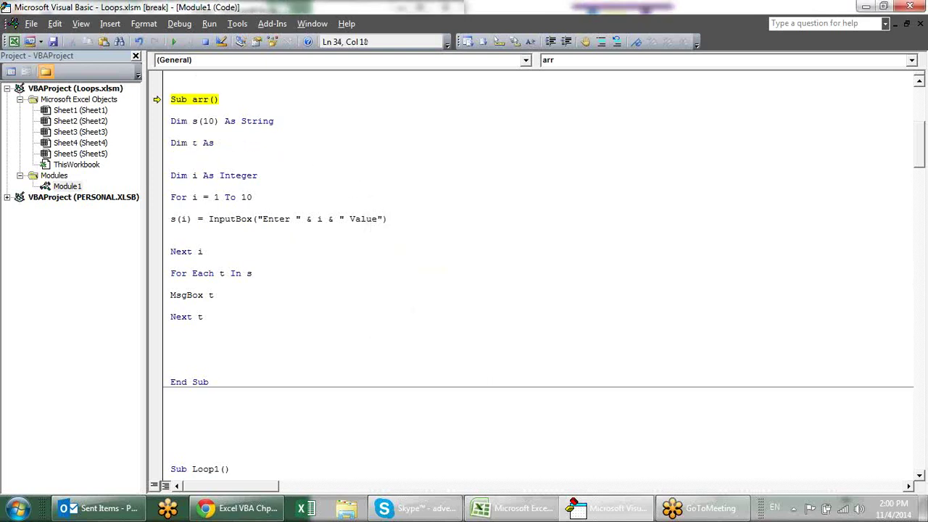
{"action": "type", "text": "var"}
{"action": "key", "text": "Down"}
{"action": "left_click", "coordinate": [173, 42]}
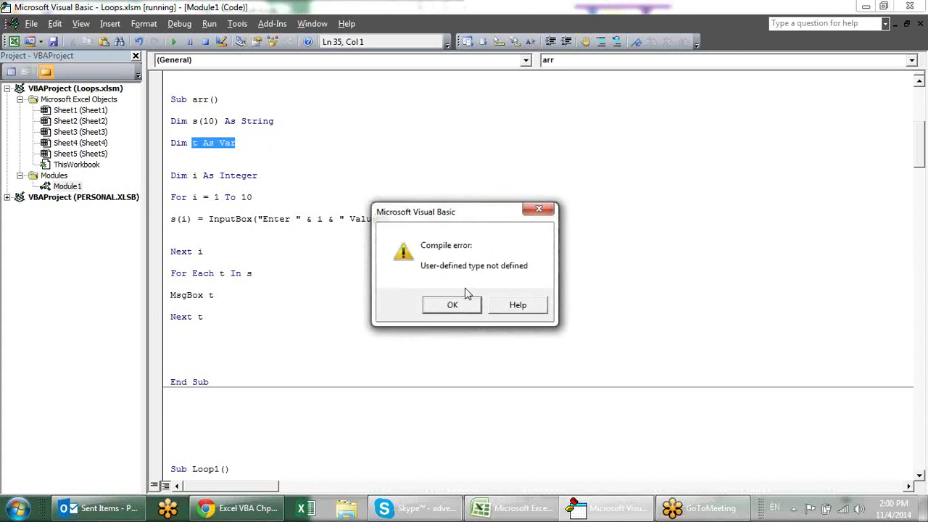
{"action": "left_click", "coordinate": [456, 304]}
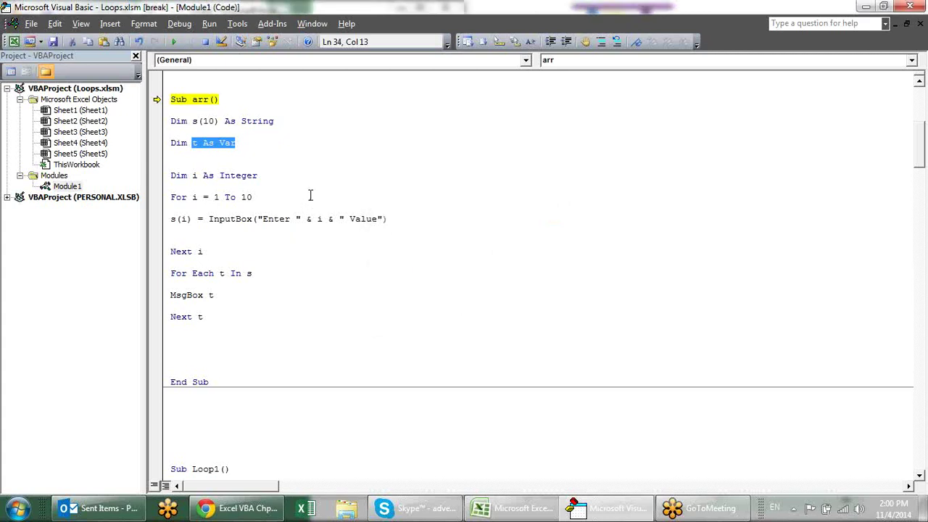
{"action": "left_click", "coordinate": [323, 152]}
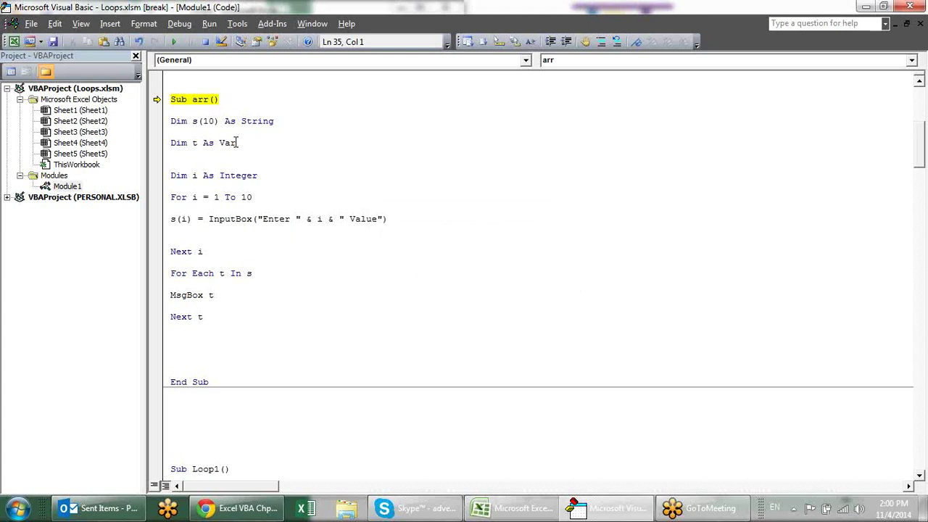
{"action": "left_click", "coordinate": [243, 508]}
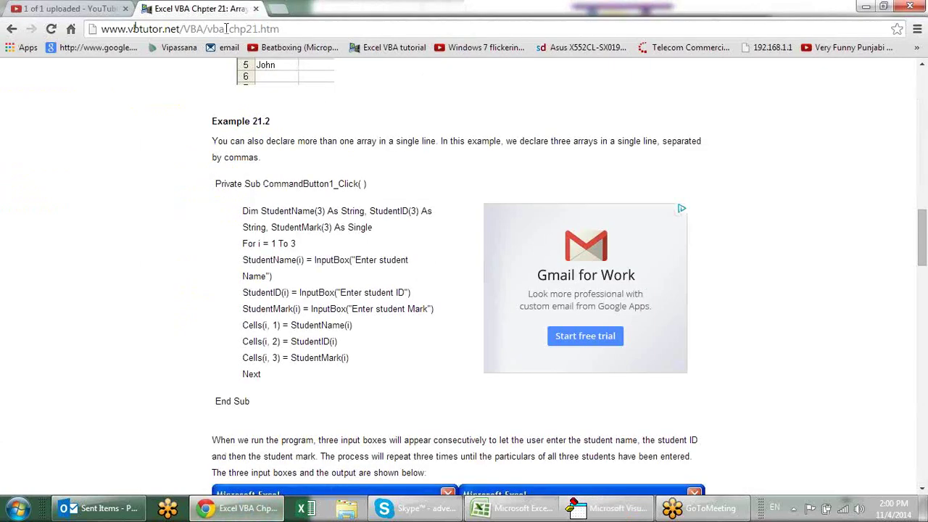
Search Google for 'varient in vba'.
{"action": "left_click", "coordinate": [226, 28]}
{"action": "type", "text": "g"}
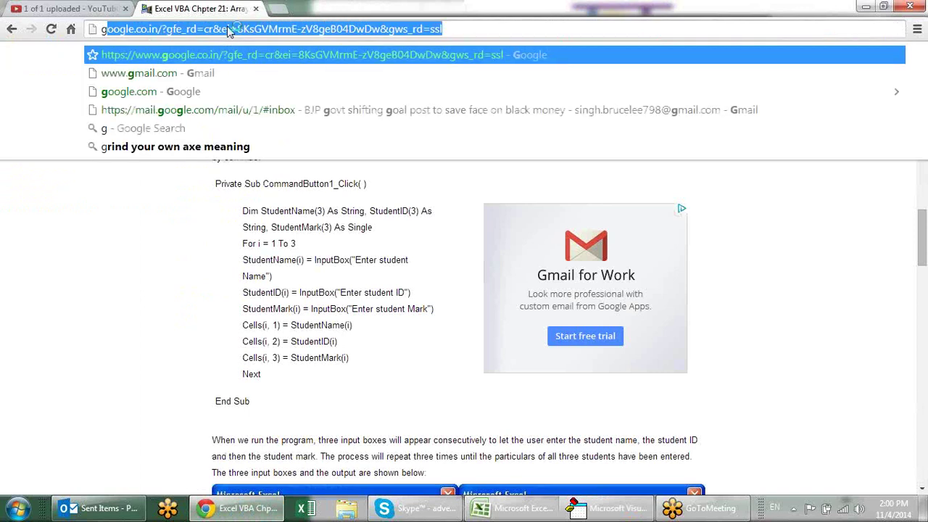
{"action": "key", "text": "Return"}
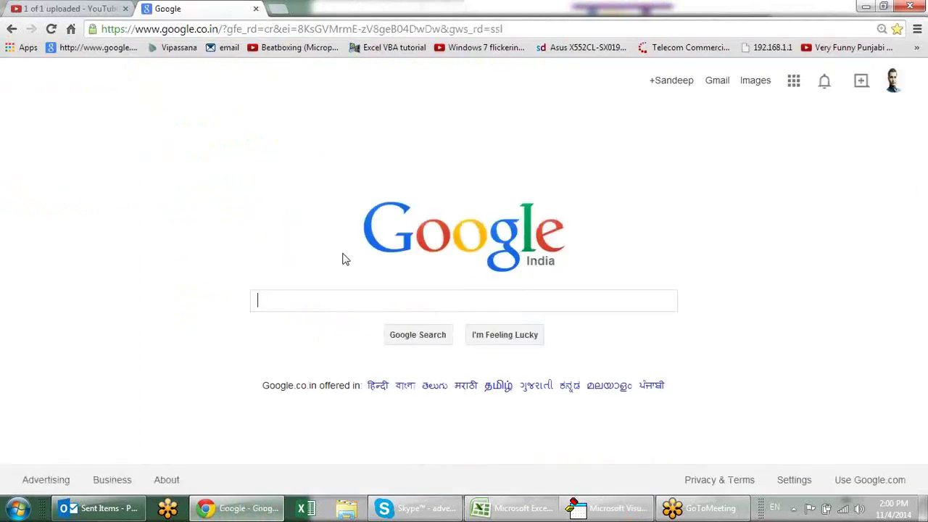
{"action": "type", "text": "t"}
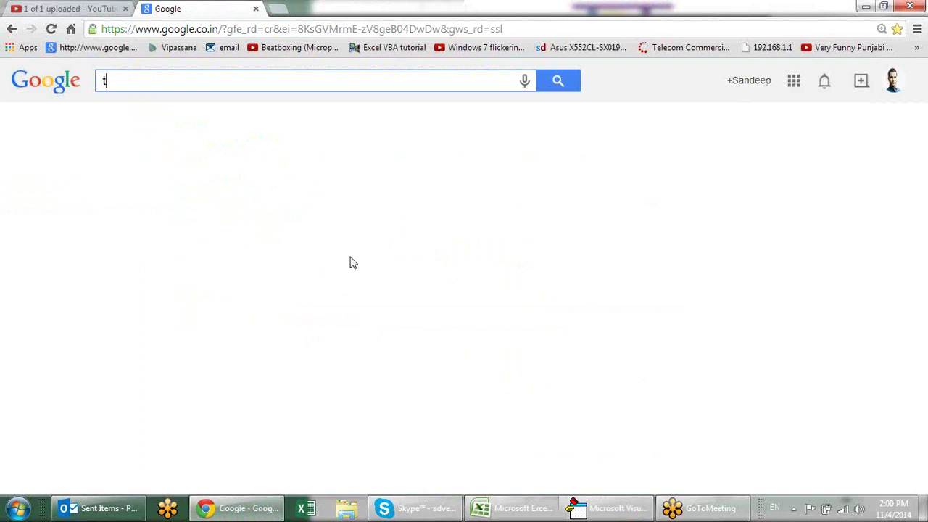
{"action": "key", "text": "BackSpace"}
{"action": "type", "text": "varient in vba"}
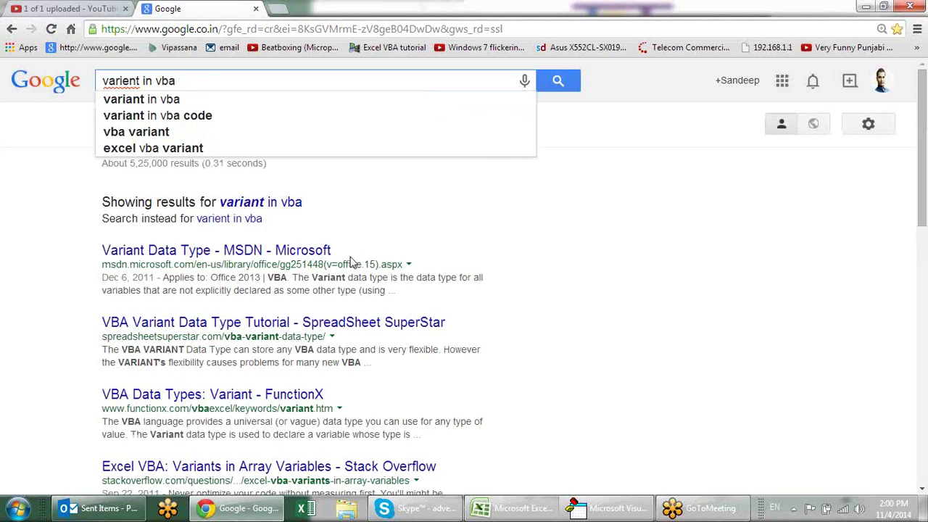
Back in the macro, complete t's declaration as Variant.
{"action": "key", "text": "alt+Tab"}
{"action": "left_click", "coordinate": [242, 142]}
{"action": "type", "text": "iant"}
{"action": "key", "text": "Down"}
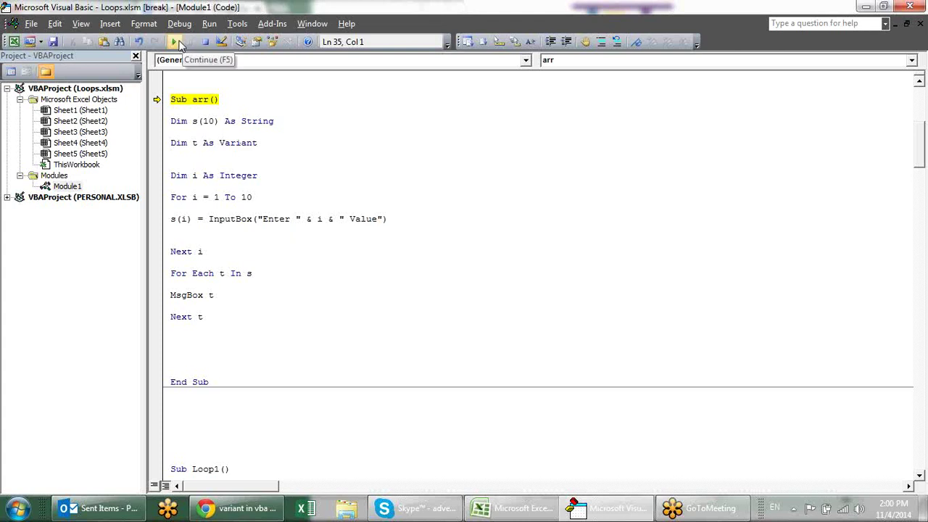
Resume arr, enter values such as sa, df, fg and sd in the prompts, and close the message boxes.
{"action": "left_click", "coordinate": [177, 43]}
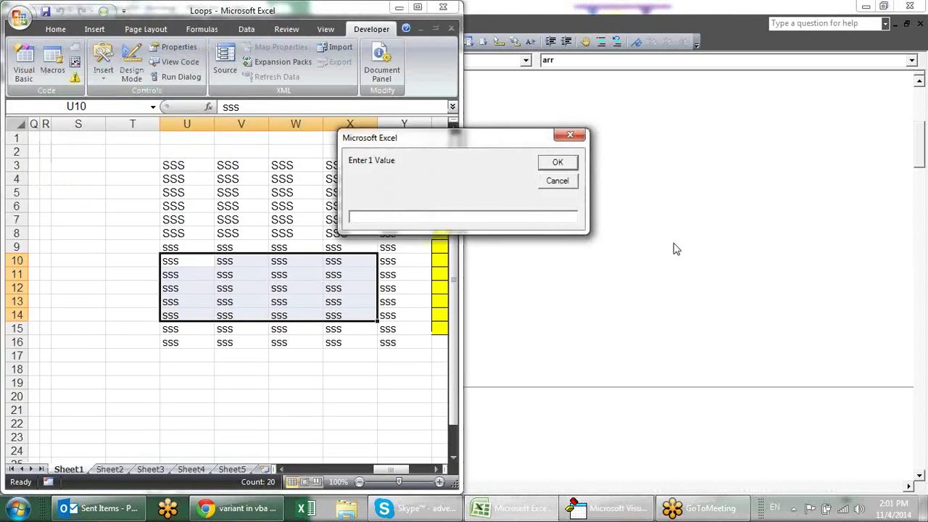
{"action": "type", "text": "san"}
{"action": "key", "text": "Return"}
{"action": "key", "text": "Return"}
{"action": "type", "text": "df"}
{"action": "key", "text": "Return"}
{"action": "type", "text": "df"}
{"action": "key", "text": "Return"}
{"action": "type", "text": "df"}
{"action": "key", "text": "Return"}
{"action": "key", "text": "Return"}
{"action": "key", "text": "Return"}
{"action": "type", "text": "fg"}
{"action": "key", "text": "Return"}
{"action": "type", "text": "sd"}
{"action": "key", "text": "Return"}
{"action": "type", "text": "sd"}
{"action": "key", "text": "Return"}
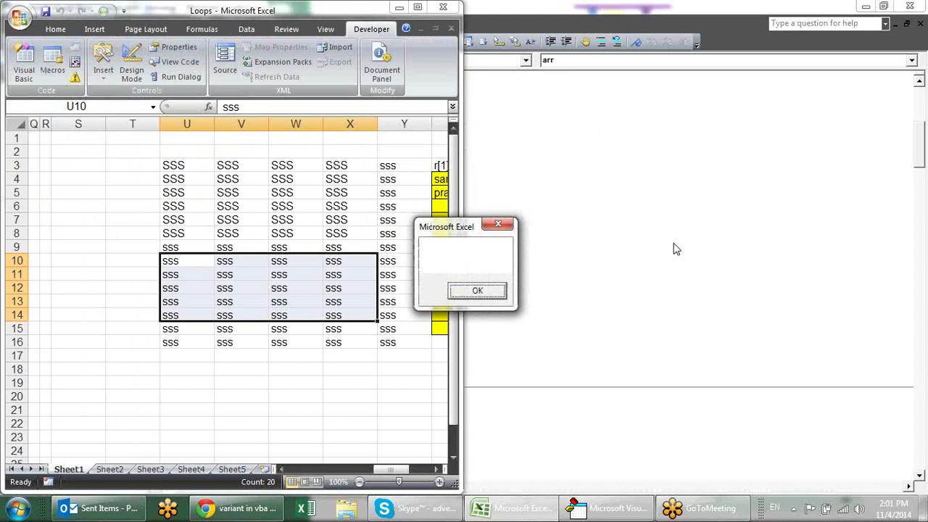
{"action": "key", "text": "Return"}
{"action": "key", "text": "Return"}
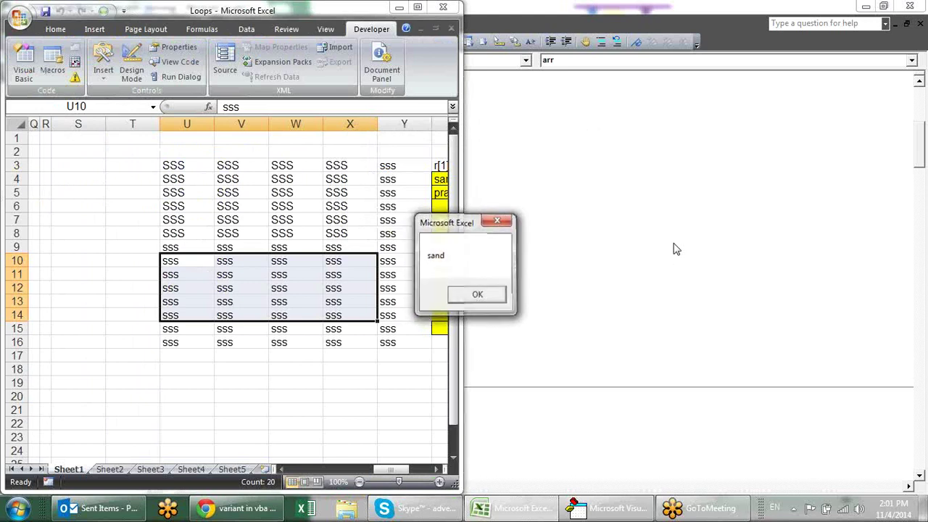
{"action": "key", "text": "Return"}
{"action": "key", "text": "Return"}
{"action": "key", "text": "Return"}
{"action": "key", "text": "Return"}
{"action": "key", "text": "Return"}
{"action": "key", "text": "Return"}
{"action": "key", "text": "Return"}
{"action": "key", "text": "Return"}
{"action": "key", "text": "Return"}
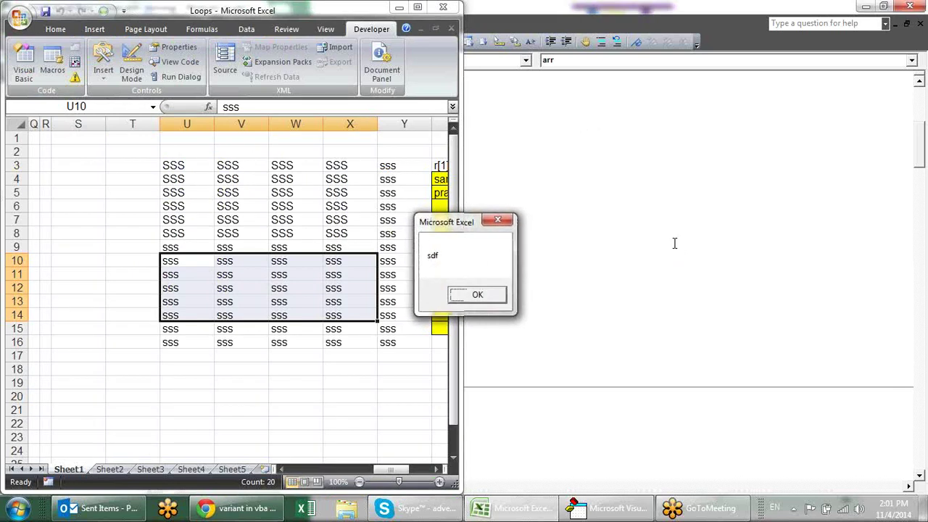
{"action": "key", "text": "Return"}
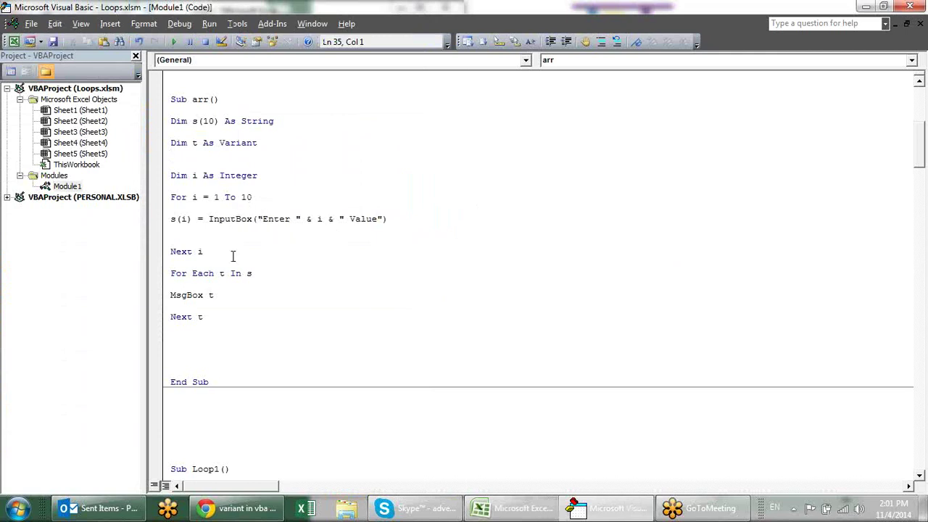
Review the s(i) loop in the ar macro and the For Each and MsgBox t lines in arr.
{"action": "scroll", "coordinate": [242, 279], "scroll_direction": "down", "scroll_amount": 1}
{"action": "scroll", "coordinate": [242, 279], "scroll_direction": "down", "scroll_amount": 1}
{"action": "left_click_drag", "start_coordinate": [174, 208], "coordinate": [250, 211]}
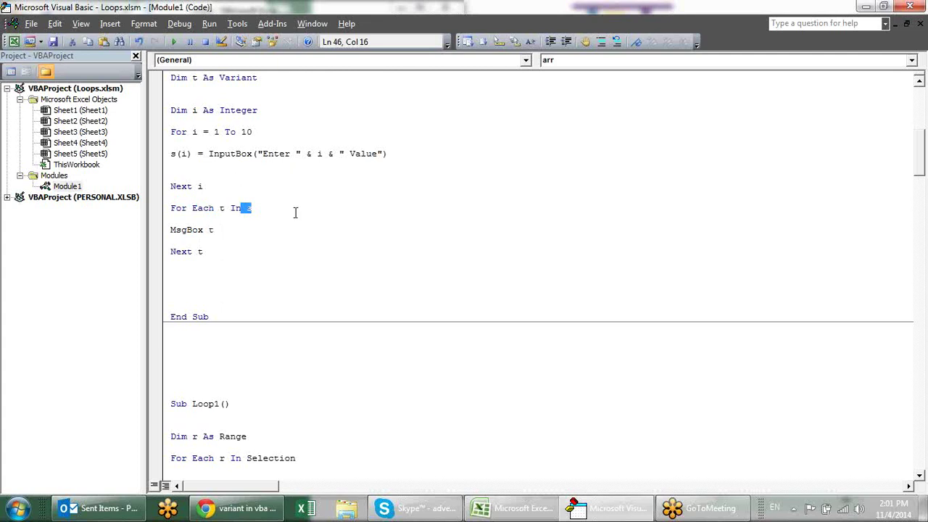
{"action": "scroll", "coordinate": [295, 212], "scroll_direction": "up", "scroll_amount": 2}
{"action": "scroll", "coordinate": [295, 212], "scroll_direction": "up", "scroll_amount": 1}
{"action": "scroll", "coordinate": [295, 211], "scroll_direction": "up", "scroll_amount": 8}
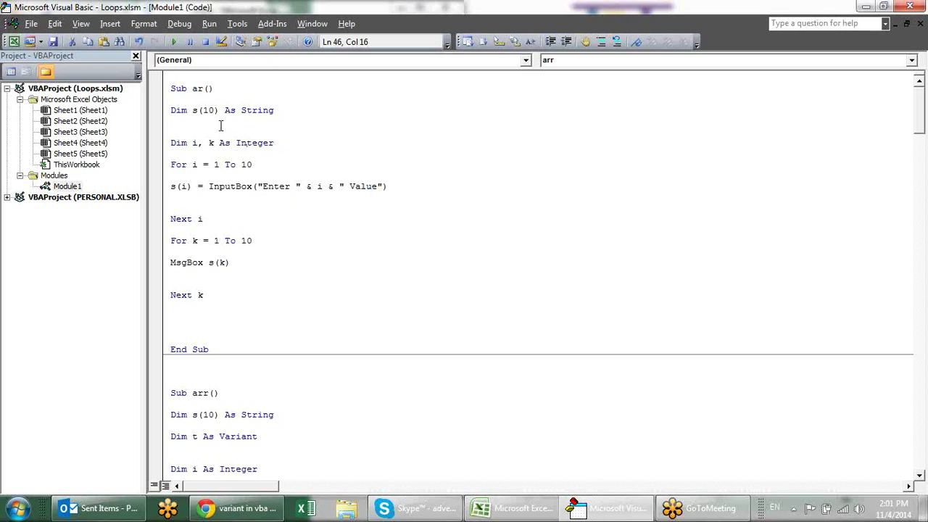
{"action": "left_click", "coordinate": [181, 187]}
{"action": "left_click_drag", "start_coordinate": [181, 186], "coordinate": [186, 186]}
{"action": "scroll", "coordinate": [468, 297], "scroll_direction": "down", "scroll_amount": 4}
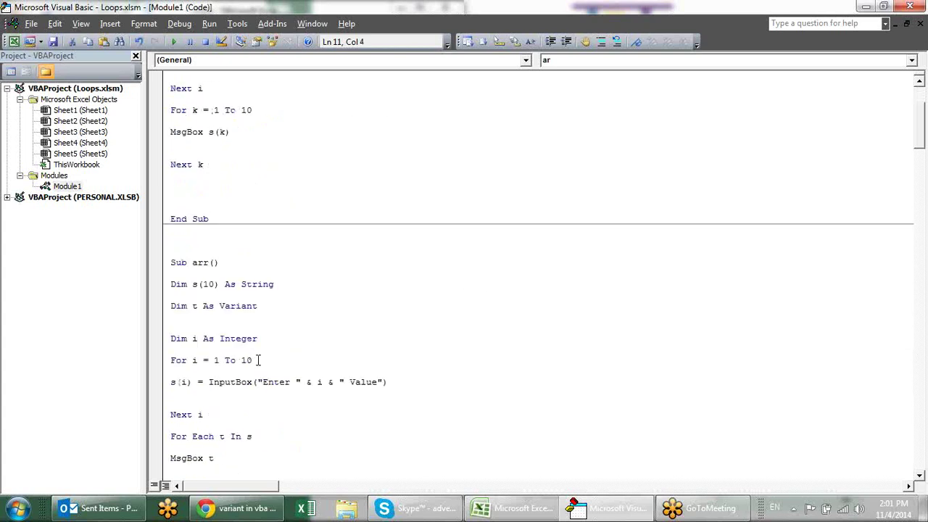
{"action": "scroll", "coordinate": [288, 340], "scroll_direction": "down", "scroll_amount": 2}
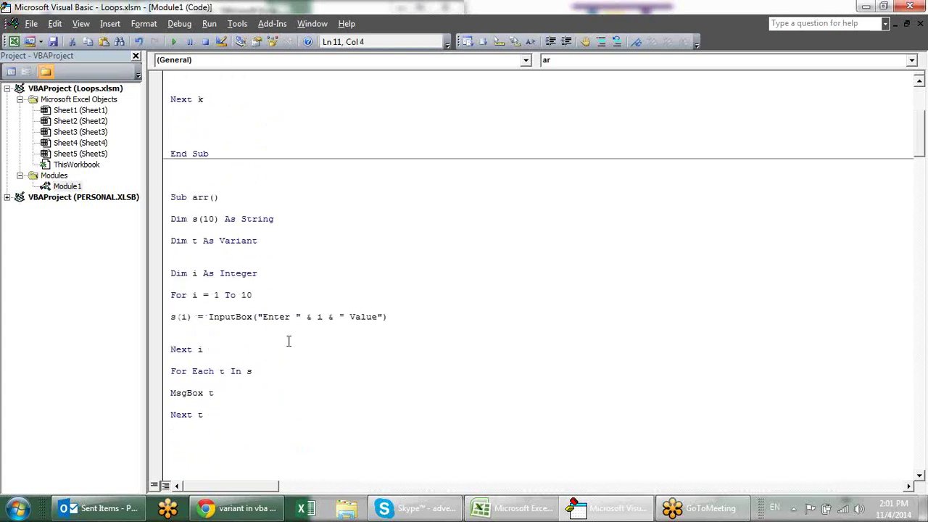
{"action": "left_click", "coordinate": [226, 370]}
{"action": "left_click", "coordinate": [338, 395]}
{"action": "scroll", "coordinate": [293, 311], "scroll_direction": "down", "scroll_amount": 2}
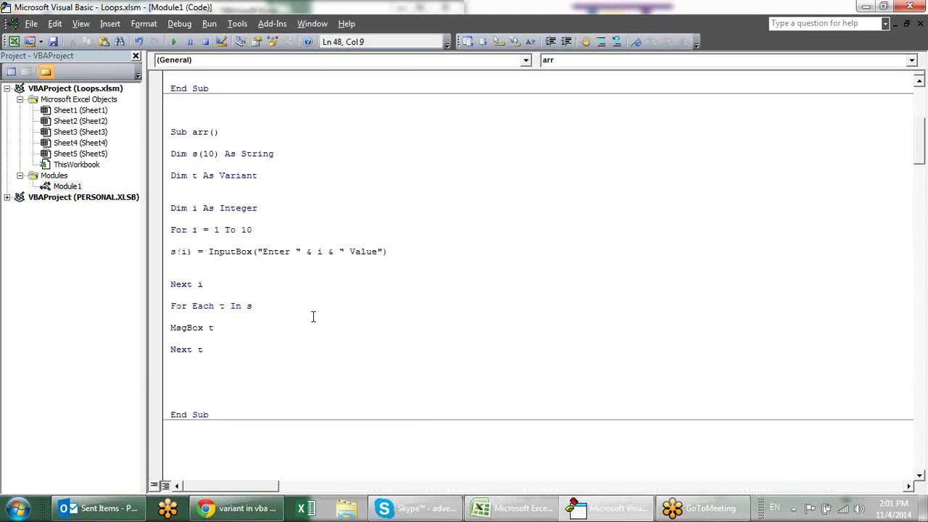
Glance at the workbook, scroll the code down to Sub loop2(), then switch to Excel.
{"action": "key", "text": "alt+F11"}
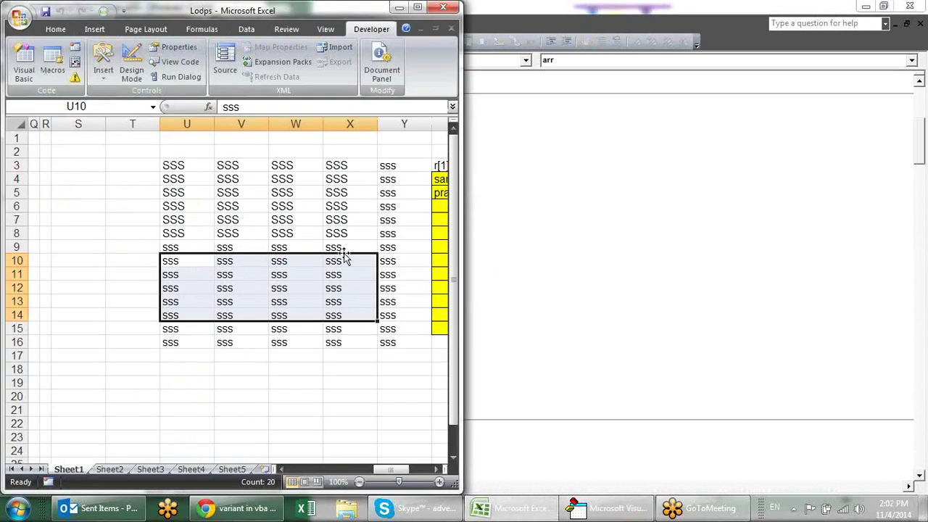
{"action": "key", "text": "alt+F11"}
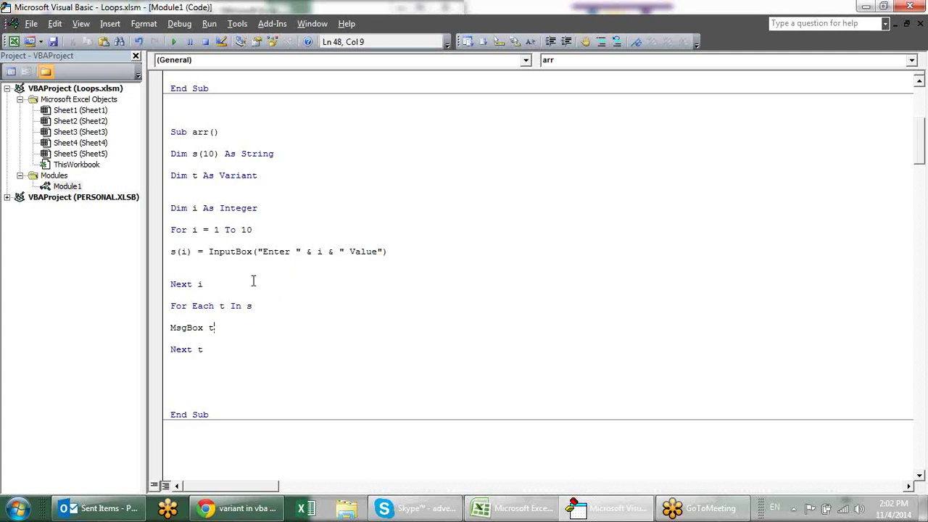
{"action": "key", "text": "alt+F11"}
{"action": "key", "text": "alt+F11"}
{"action": "left_click", "coordinate": [333, 262]}
{"action": "scroll", "coordinate": [388, 189], "scroll_direction": "down", "scroll_amount": 4}
{"action": "scroll", "coordinate": [389, 189], "scroll_direction": "down", "scroll_amount": 6}
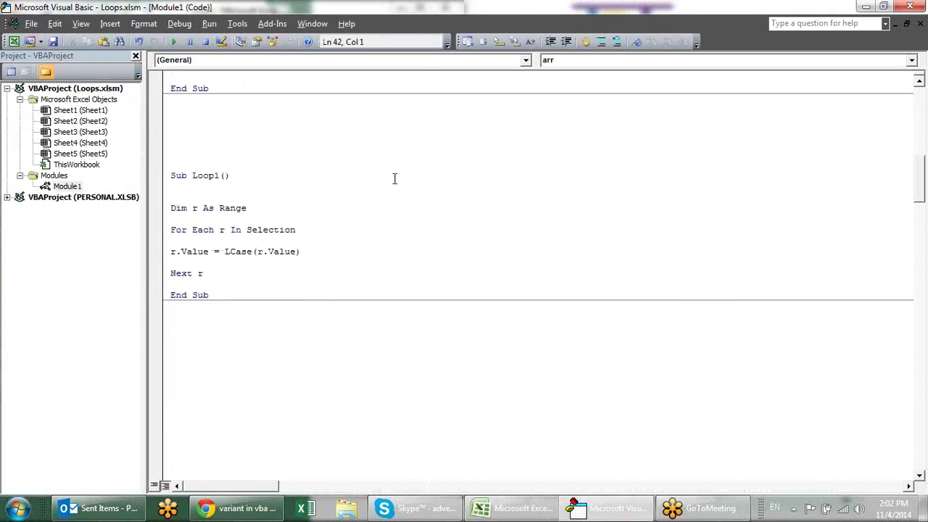
{"action": "scroll", "coordinate": [393, 178], "scroll_direction": "down", "scroll_amount": 2}
{"action": "scroll", "coordinate": [418, 172], "scroll_direction": "down", "scroll_amount": 7}
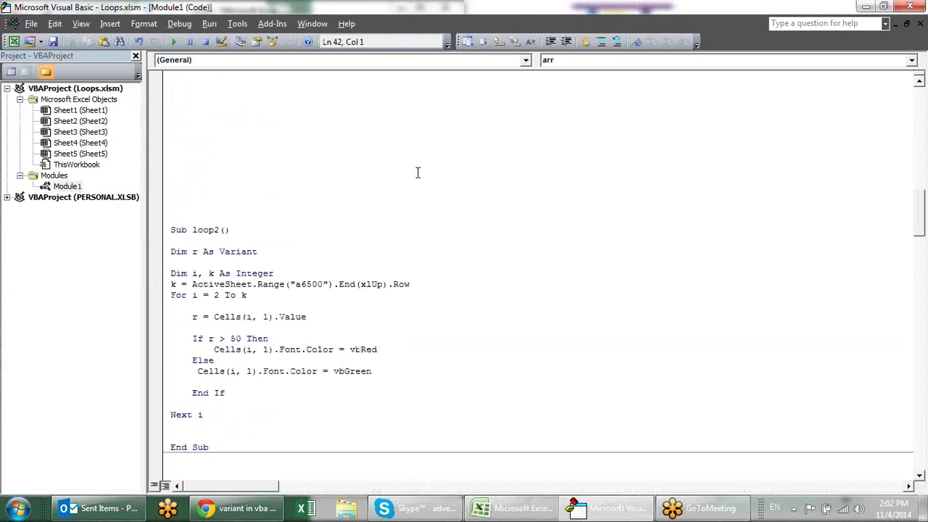
{"action": "scroll", "coordinate": [417, 173], "scroll_direction": "down", "scroll_amount": 1}
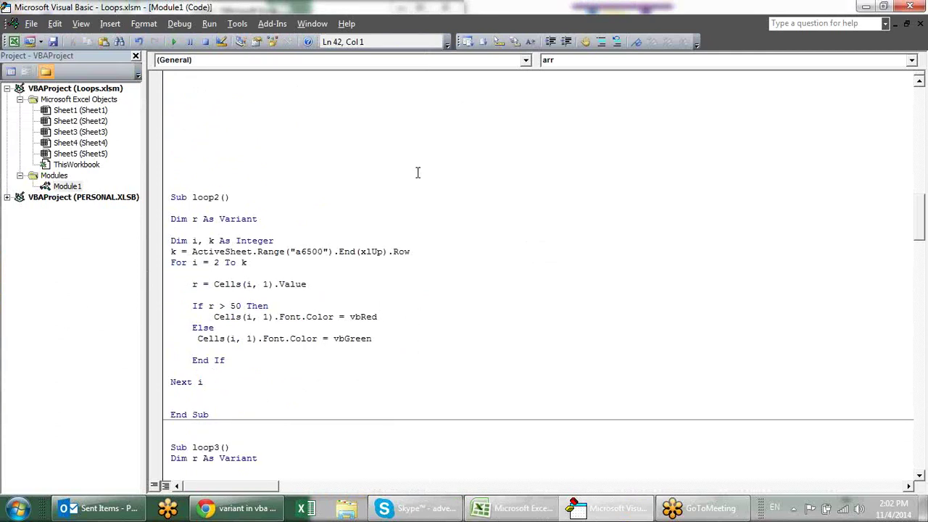
{"action": "left_click", "coordinate": [454, 238]}
{"action": "left_click", "coordinate": [430, 264]}
{"action": "key", "text": "alt+F11"}
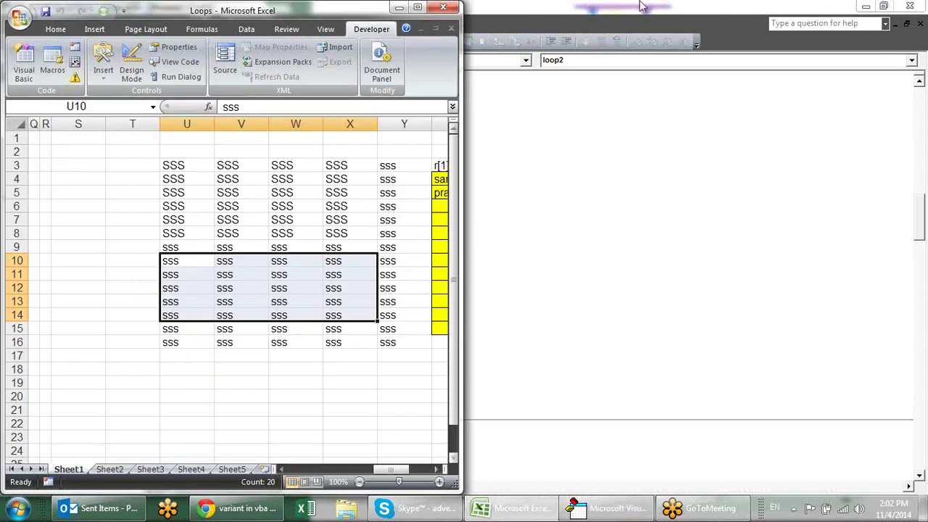
Maximize Excel and inspect Sheet2's sales values from A2 to A18.
{"action": "left_click", "coordinate": [420, 13]}
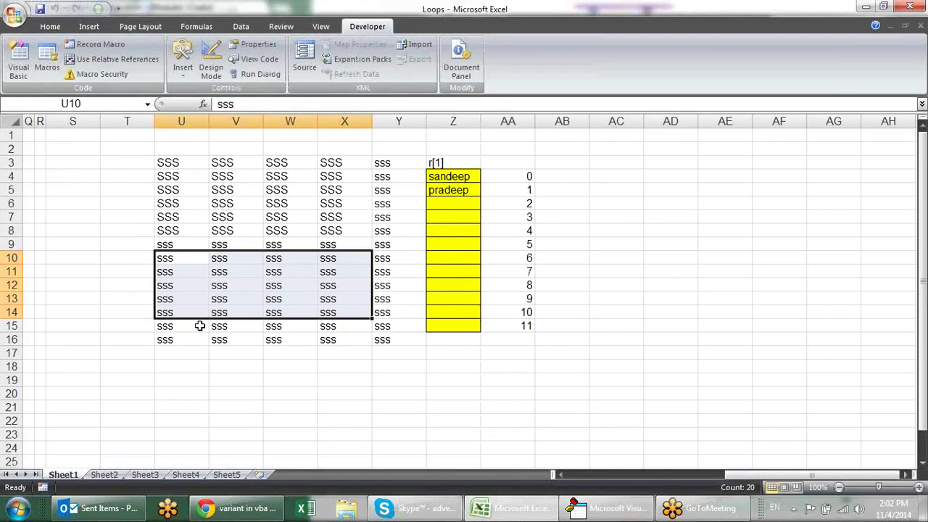
{"action": "left_click", "coordinate": [104, 471]}
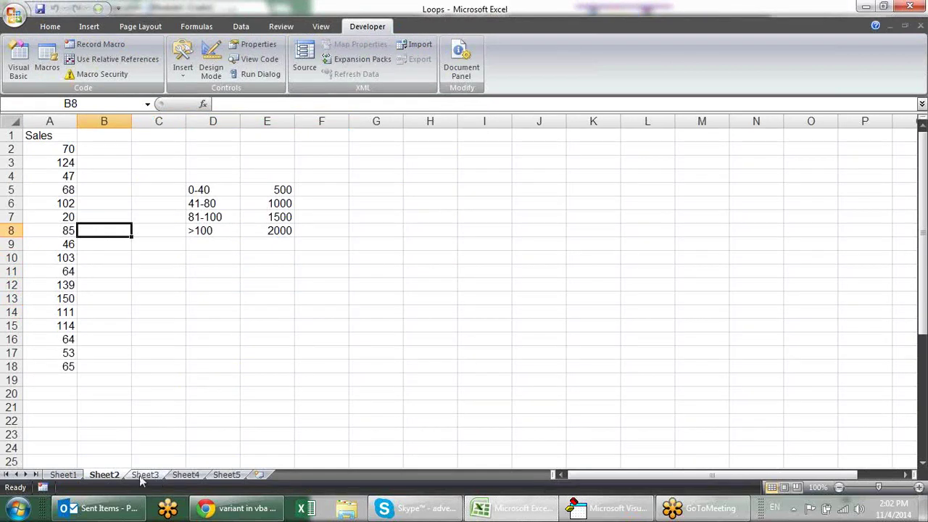
{"action": "left_click", "coordinate": [63, 475]}
{"action": "left_click", "coordinate": [112, 477]}
{"action": "left_click_drag", "start_coordinate": [50, 150], "coordinate": [37, 366]}
{"action": "left_click", "coordinate": [102, 361]}
{"action": "left_click", "coordinate": [40, 366]}
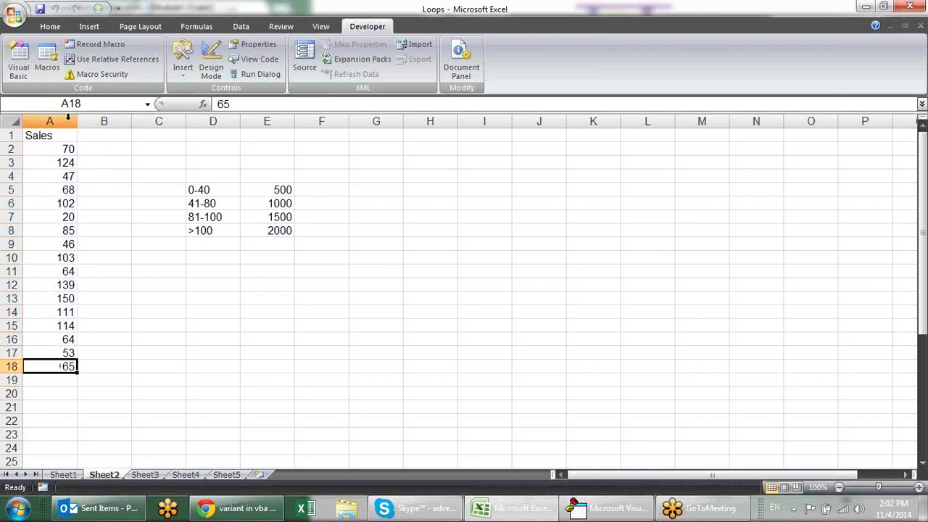
{"action": "left_click", "coordinate": [70, 147]}
{"action": "left_click", "coordinate": [65, 366]}
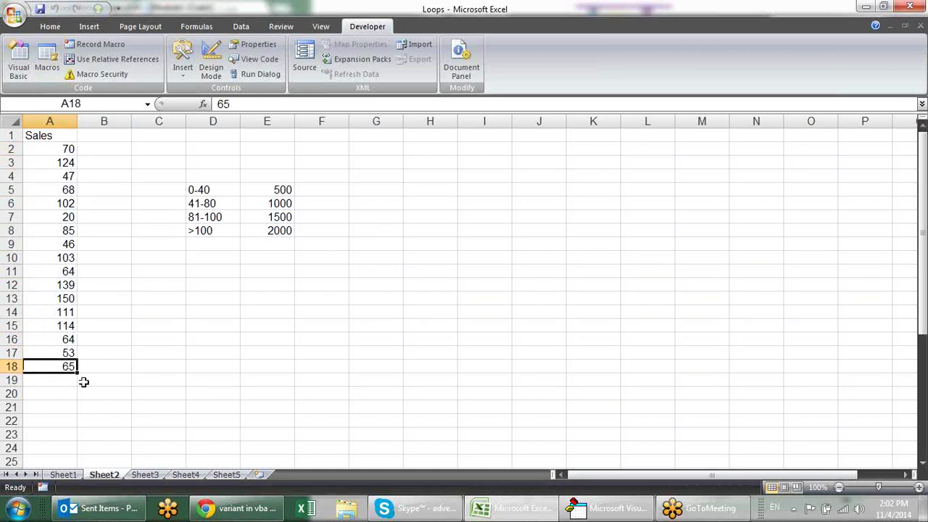
Back in the VBA editor, examine loop2's r As Variant declaration and its For line.
{"action": "key", "text": "alt+F11"}
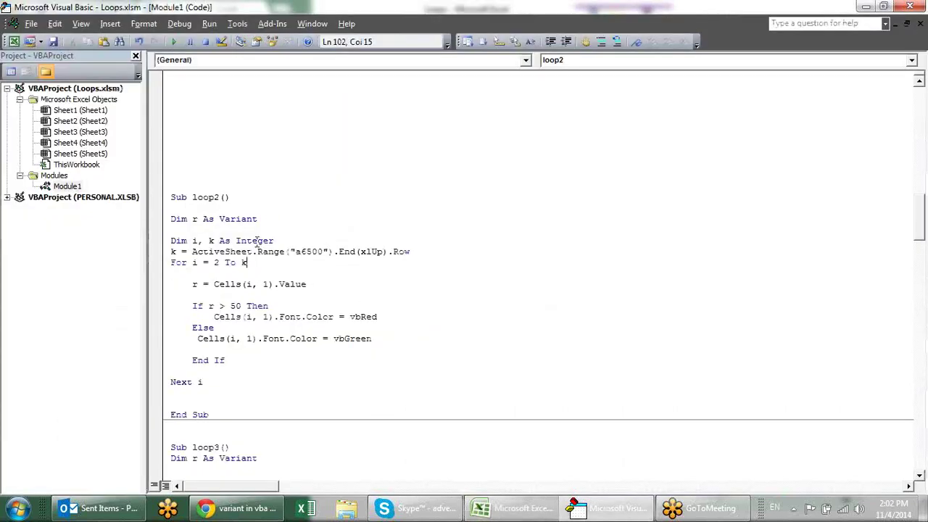
{"action": "key", "text": "alt+F11"}
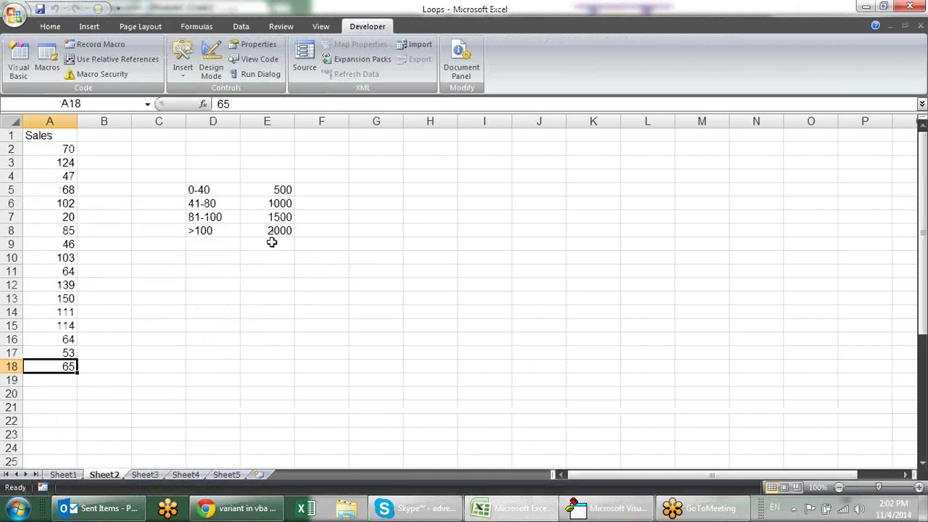
{"action": "key", "text": "alt+F11"}
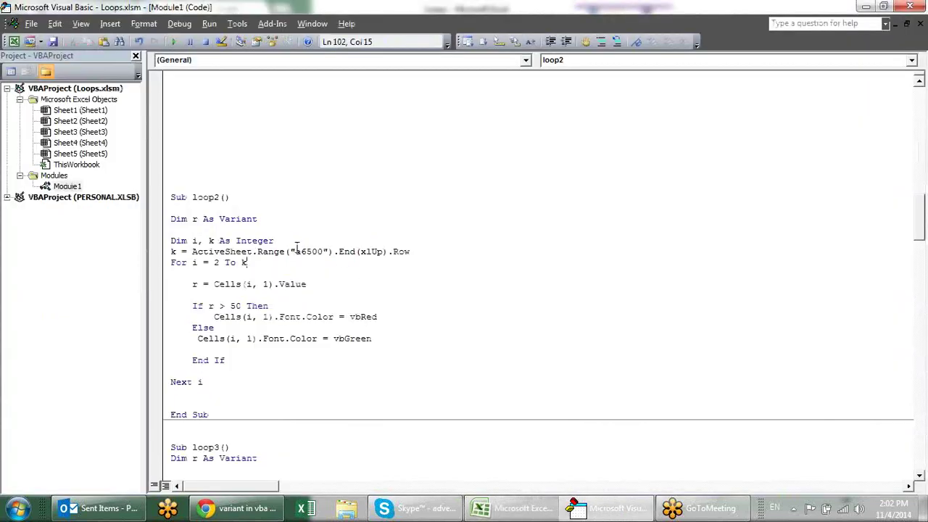
{"action": "key", "text": "alt+F11"}
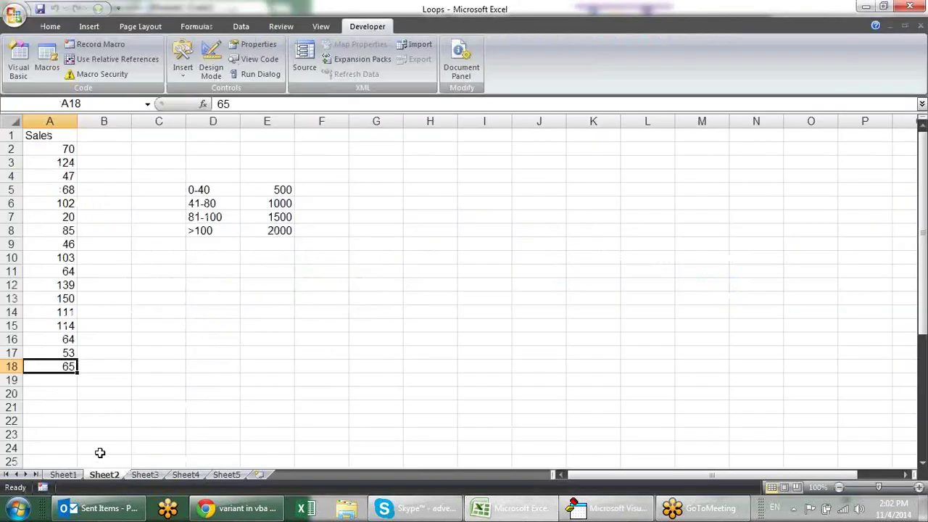
{"action": "key", "text": "alt+F11"}
{"action": "left_click", "coordinate": [273, 228]}
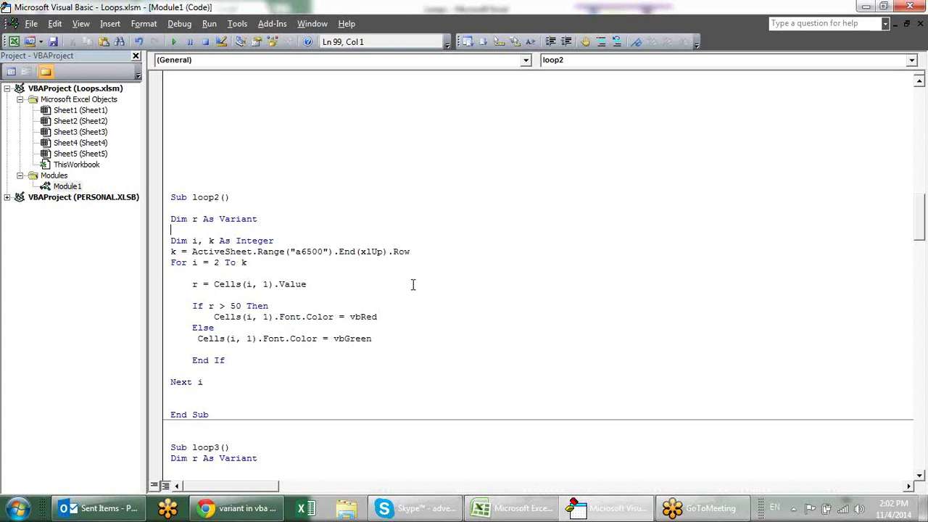
{"action": "left_click", "coordinate": [381, 340]}
{"action": "left_click", "coordinate": [335, 232]}
{"action": "left_click_drag", "start_coordinate": [180, 219], "coordinate": [235, 220]}
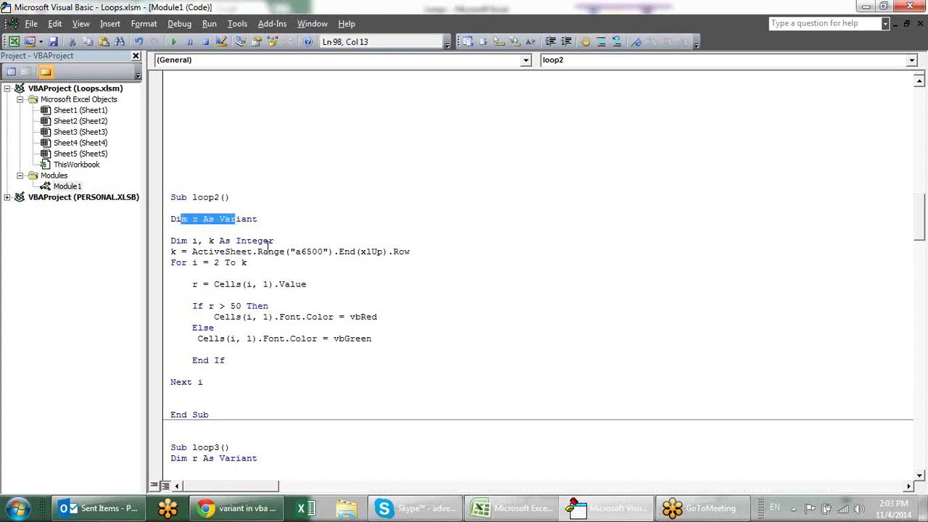
{"action": "left_click", "coordinate": [317, 265]}
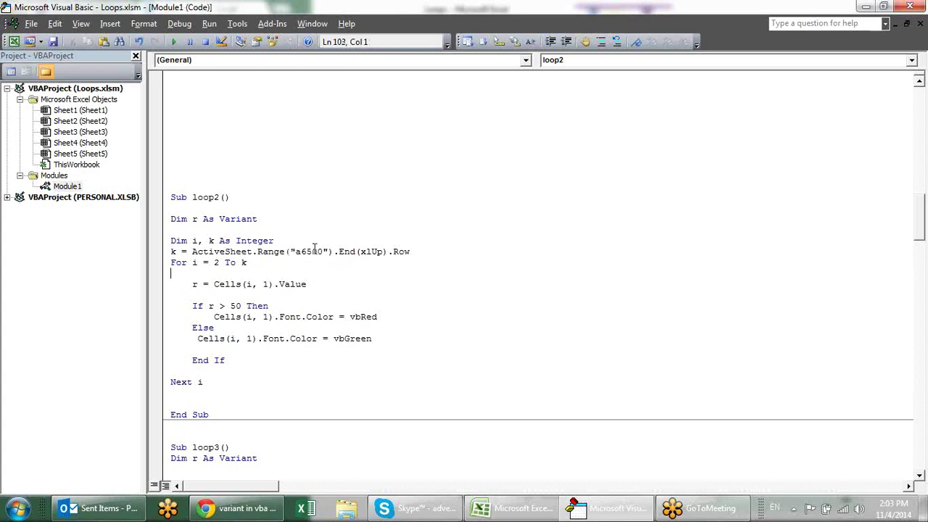
{"action": "left_click", "coordinate": [266, 219]}
{"action": "left_click_drag", "start_coordinate": [197, 240], "coordinate": [239, 241]}
{"action": "left_click", "coordinate": [246, 299]}
{"action": "left_click", "coordinate": [233, 230]}
{"action": "left_click", "coordinate": [242, 252]}
{"action": "mouse_move", "coordinate": [192, 251]}
{"action": "left_mouse_down"}
{"action": "mouse_move", "coordinate": [388, 262]}
{"action": "mouse_move", "coordinate": [414, 253]}
{"action": "left_mouse_up"}
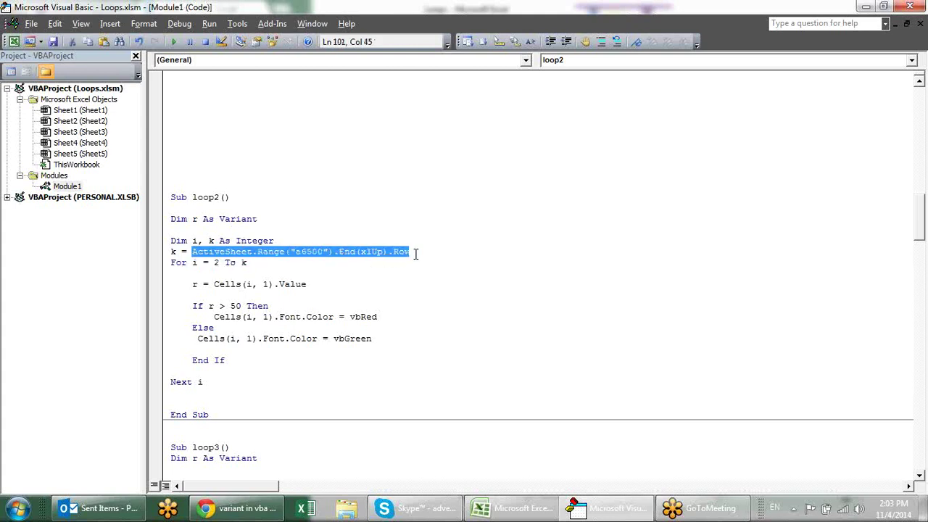
{"action": "left_click", "coordinate": [274, 251]}
{"action": "left_click", "coordinate": [317, 251]}
{"action": "left_click", "coordinate": [350, 251]}
{"action": "left_click", "coordinate": [377, 251]}
{"action": "left_click", "coordinate": [398, 251]}
On Sheet2, jump to the sheet's bottom, go to A6500, and Ctrl+Up to land on A18.
{"action": "key", "text": "alt+Tab"}
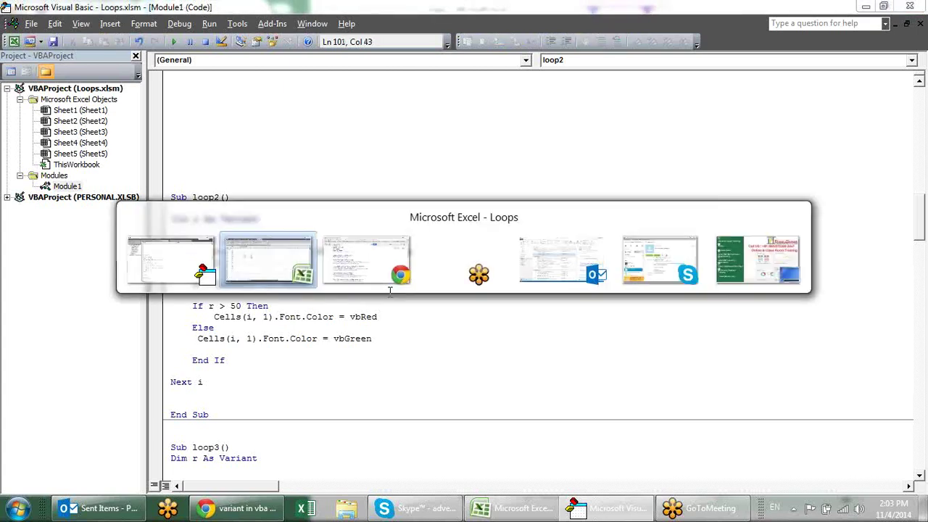
{"action": "left_click", "coordinate": [53, 394]}
{"action": "key", "text": "ctrl+Down"}
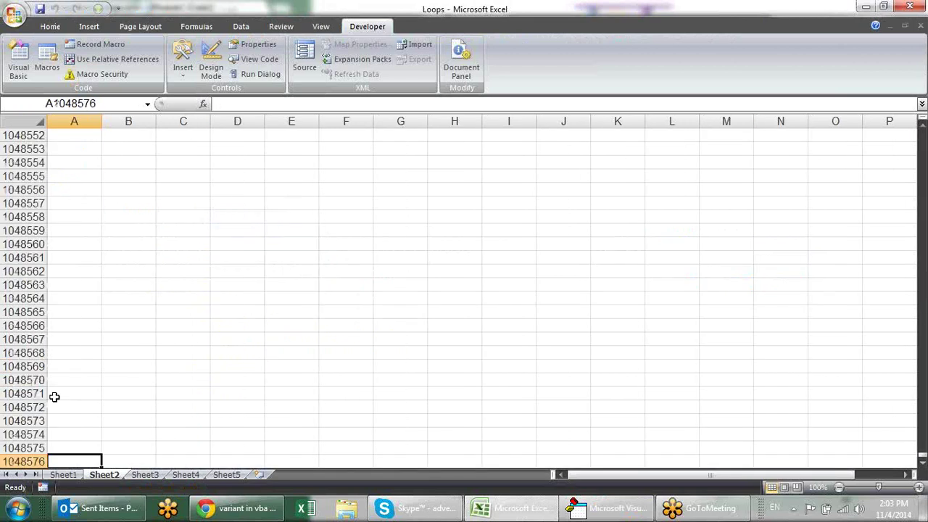
{"action": "key", "text": "Up"}
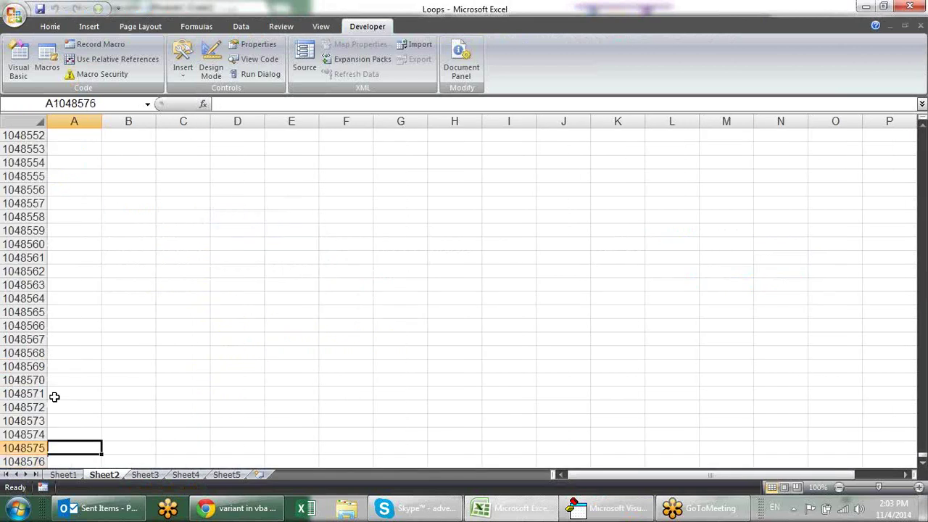
{"action": "key", "text": "ctrl+g"}
{"action": "type", "text": "a6500"}
{"action": "key", "text": "Return"}
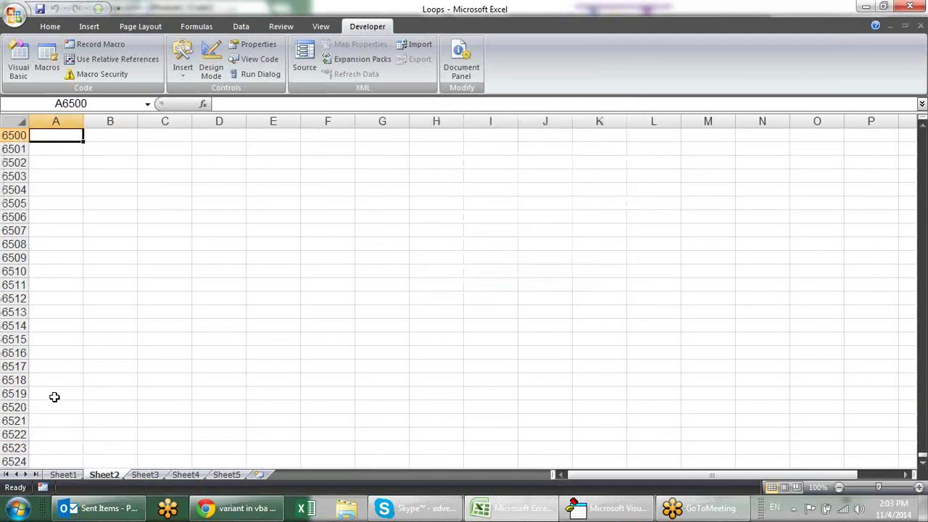
{"action": "key", "text": "ctrl+Up"}
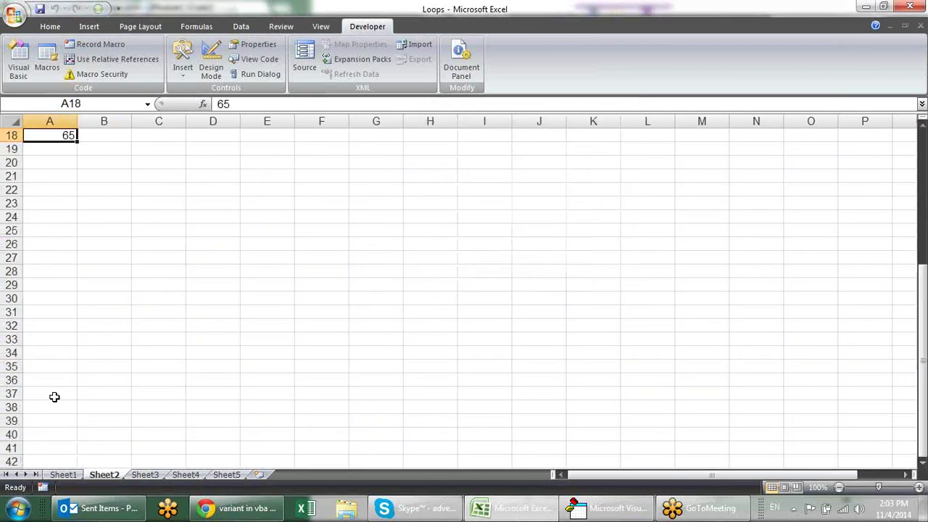
{"action": "scroll", "coordinate": [50, 375], "scroll_direction": "up", "scroll_amount": 3}
{"action": "scroll", "coordinate": [48, 374], "scroll_direction": "up", "scroll_amount": 2}
{"action": "scroll", "coordinate": [56, 374], "scroll_direction": "up", "scroll_amount": 1}
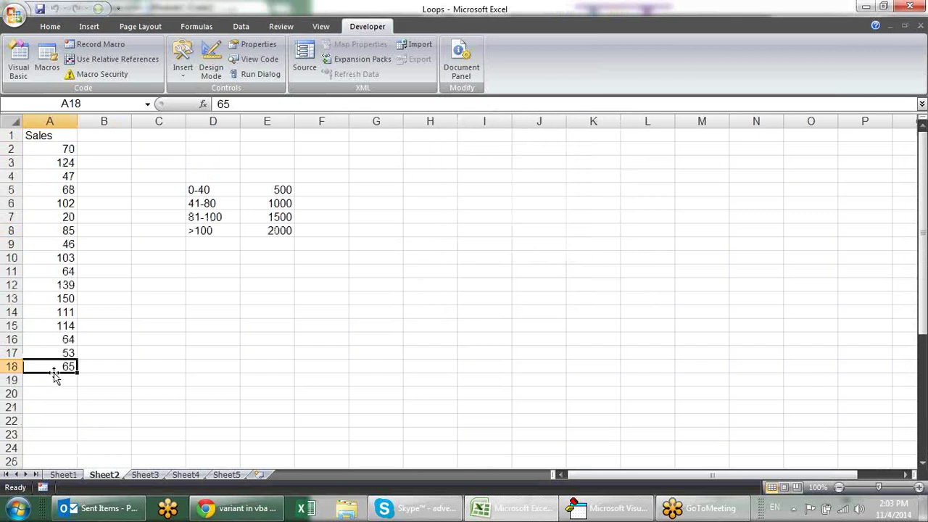
Compare the A1 header and A2 start with loop2, highlighting its a6500 upward lookup.
{"action": "key", "text": "alt+F11"}
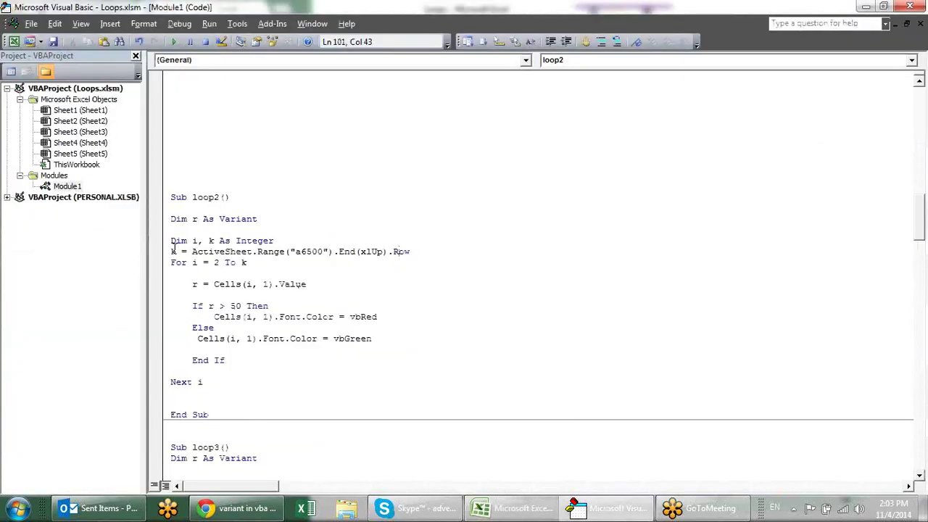
{"action": "key", "text": "alt+F11"}
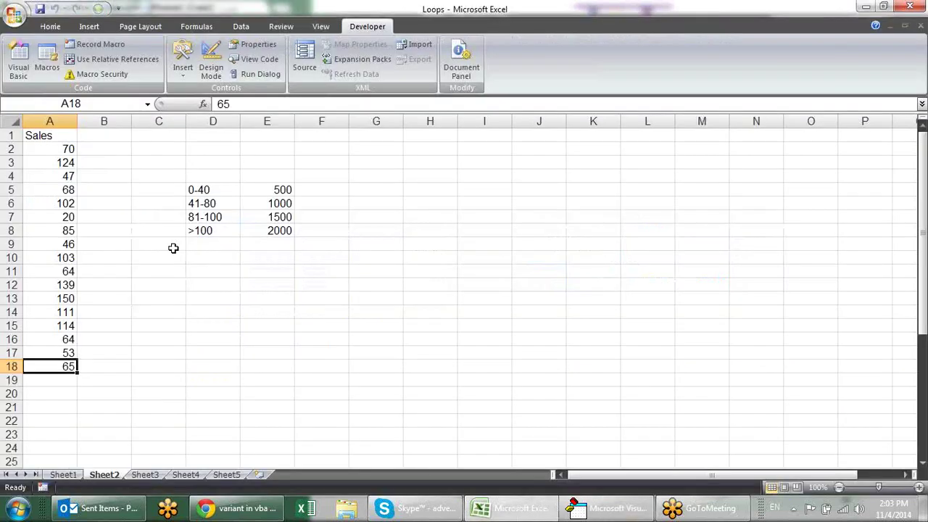
{"action": "left_click", "coordinate": [62, 151]}
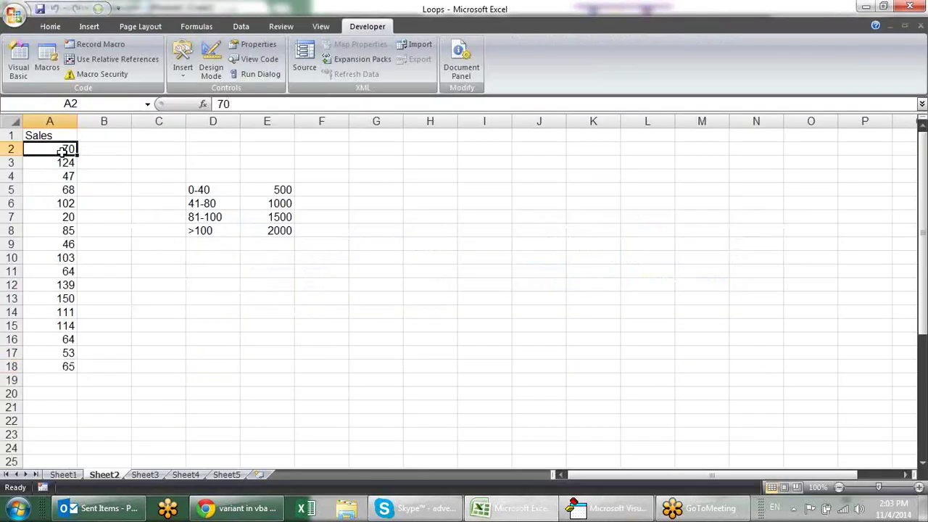
{"action": "left_click", "coordinate": [62, 136]}
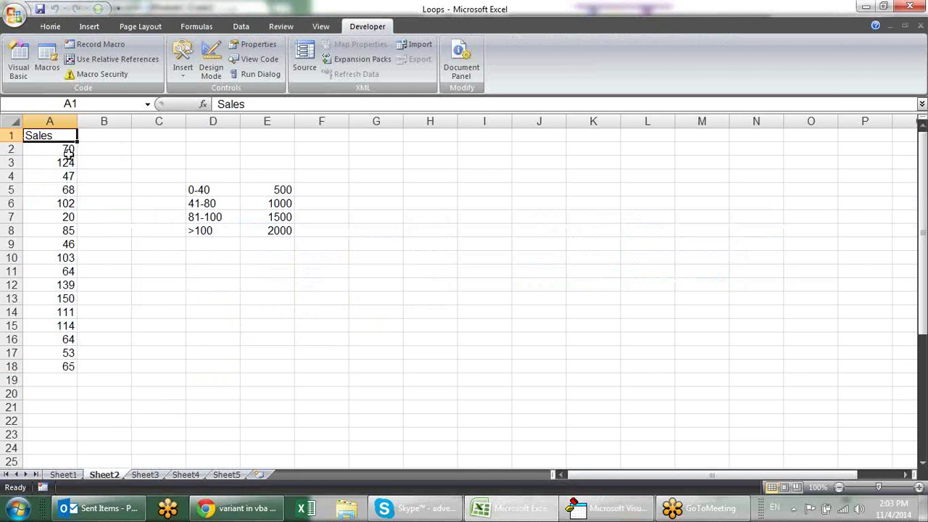
{"action": "left_click", "coordinate": [68, 151]}
{"action": "key", "text": "alt+F11"}
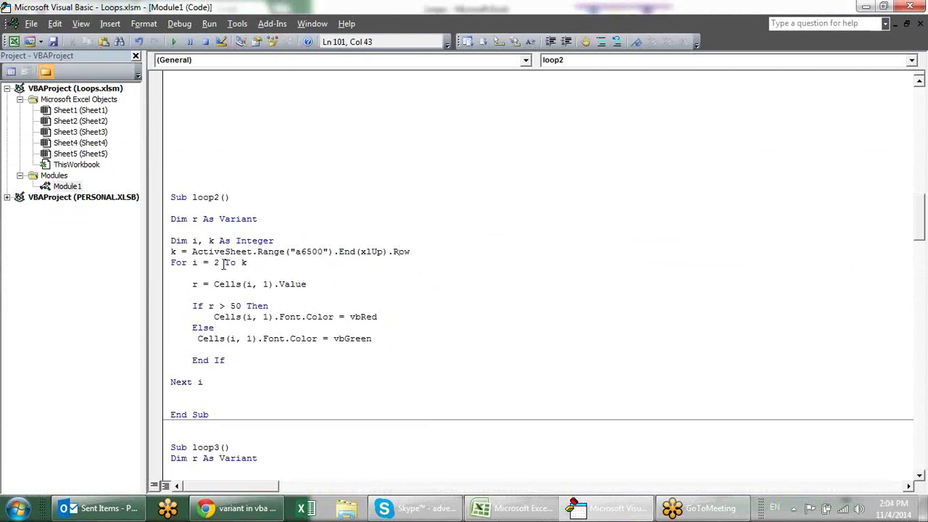
{"action": "left_click_drag", "start_coordinate": [285, 251], "coordinate": [377, 251]}
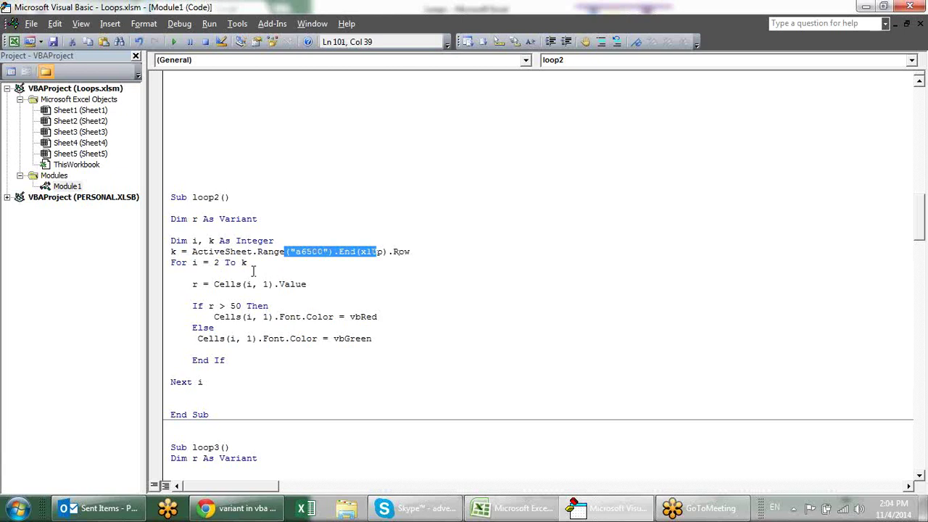
{"action": "key", "text": "alt+F11"}
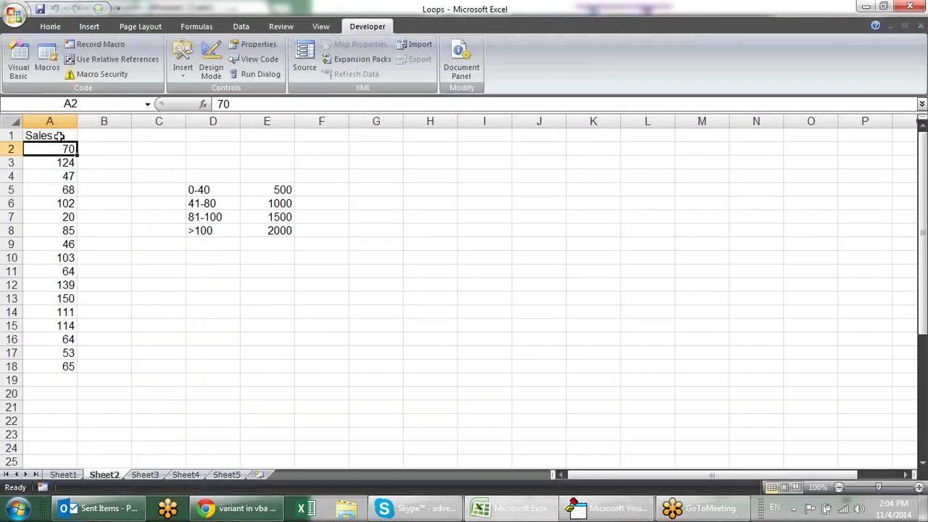
Clear the Sales header from A1 and select the sales values up to row 2.
{"action": "left_click", "coordinate": [60, 136]}
{"action": "key", "text": "Delete"}
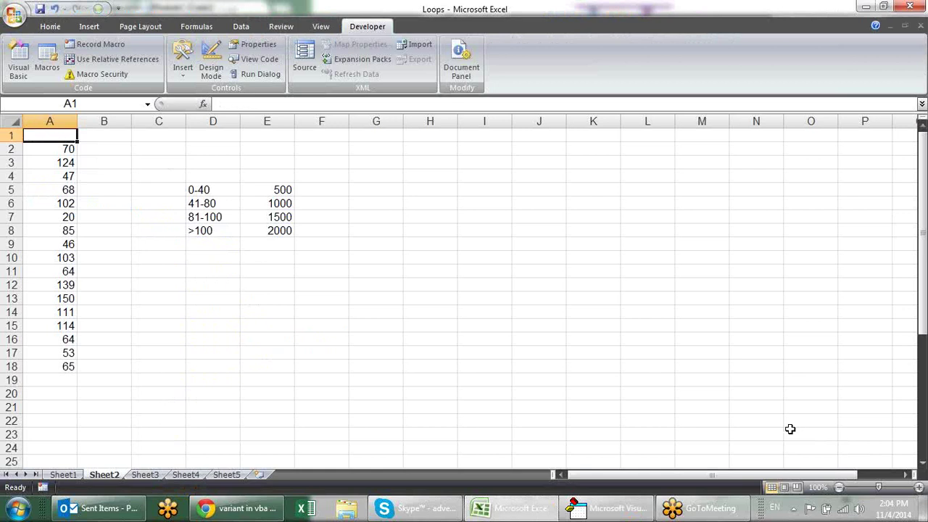
{"action": "left_click", "coordinate": [155, 148]}
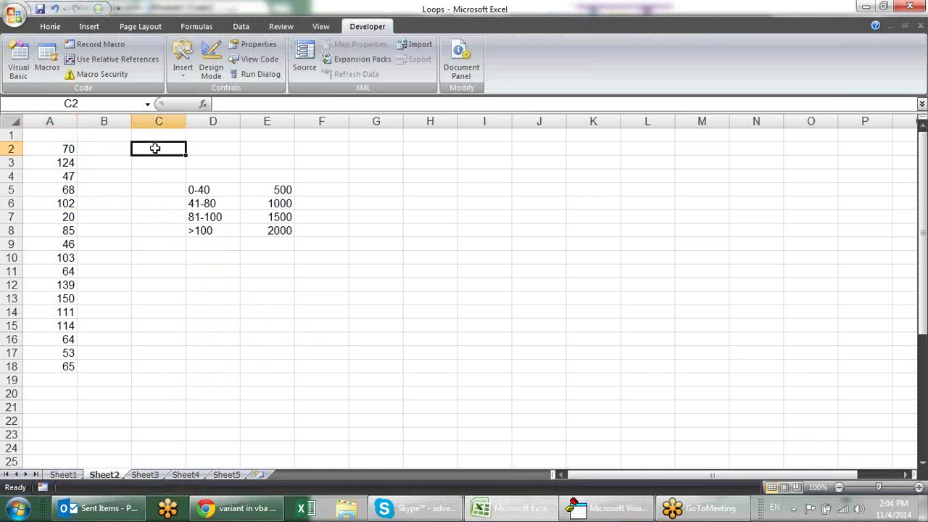
{"action": "left_click", "coordinate": [54, 147]}
{"action": "left_click", "coordinate": [55, 373]}
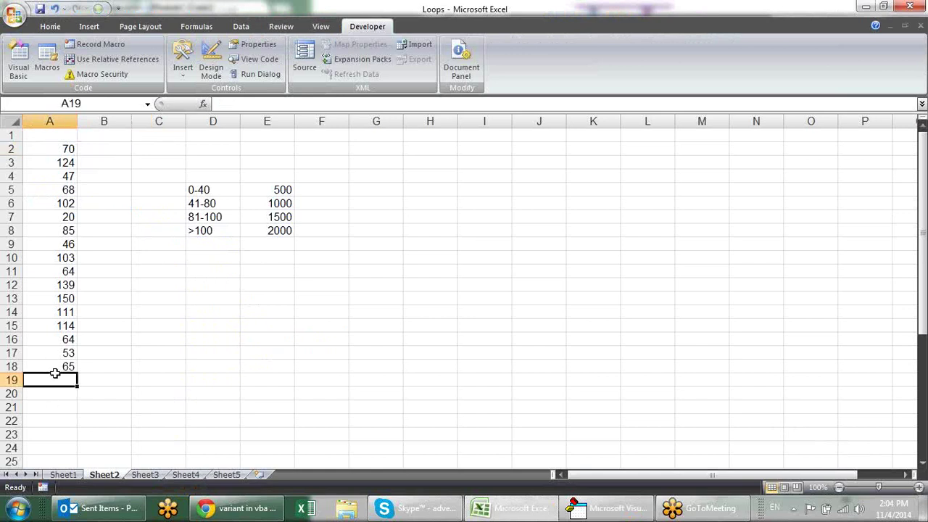
{"action": "left_click", "coordinate": [65, 367]}
{"action": "key", "text": "ctrl+shift+Up"}
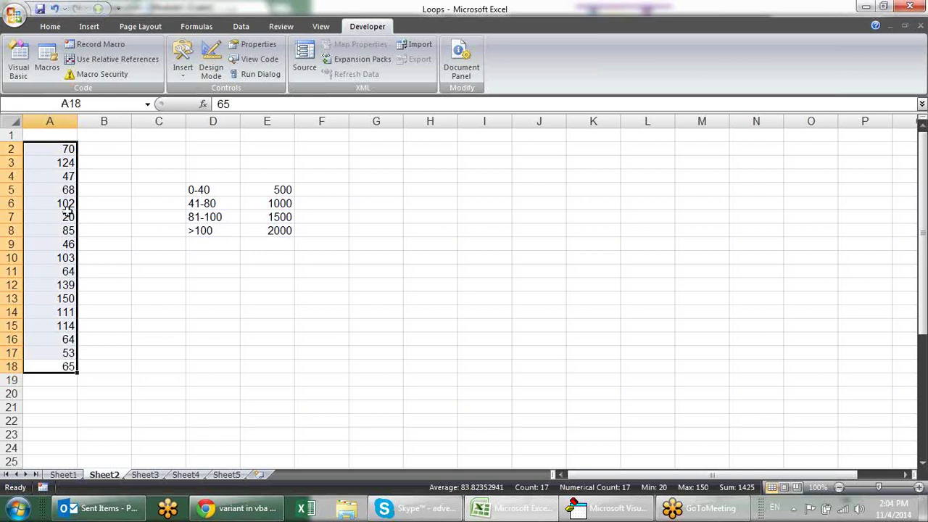
Retype 'Sales' as the header in cell A1.
{"action": "left_click", "coordinate": [108, 145]}
{"action": "left_click", "coordinate": [75, 136]}
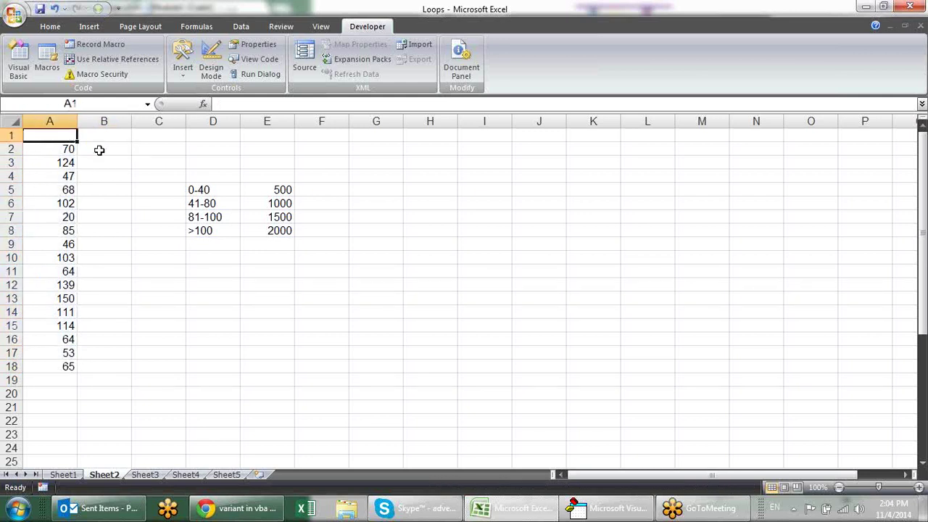
{"action": "type", "text": "sandeep"}
{"action": "key", "text": "BackSpace"}
{"action": "key", "text": "BackSpace"}
{"action": "key", "text": "BackSpace"}
{"action": "key", "text": "BackSpace"}
{"action": "key", "text": "BackSpace"}
{"action": "key", "text": "BackSpace"}
{"action": "key", "text": "BackSpace"}
{"action": "type", "text": "Sales"}
{"action": "key", "text": "Return"}
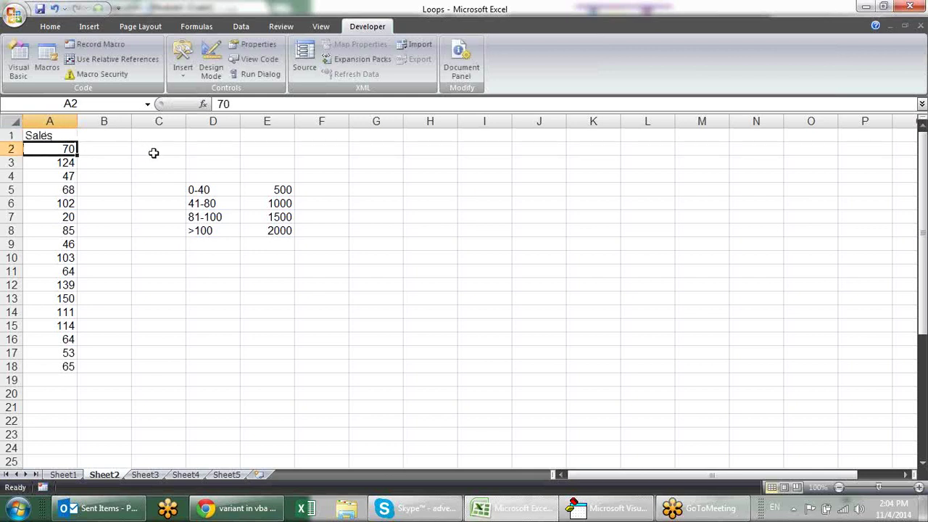
Select the sales values in column A, finishing on the first value 70, then switch to the VBA editor.
{"action": "left_click", "coordinate": [129, 160]}
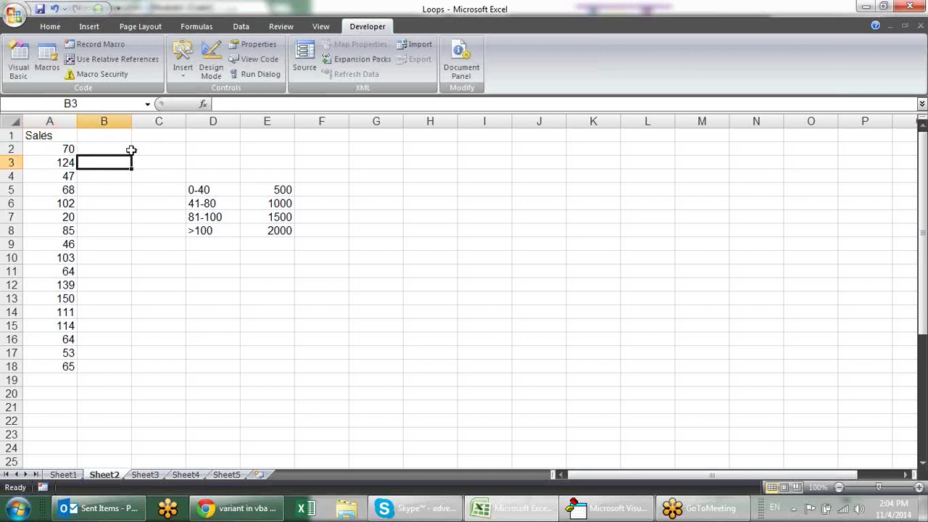
{"action": "left_click", "coordinate": [130, 150]}
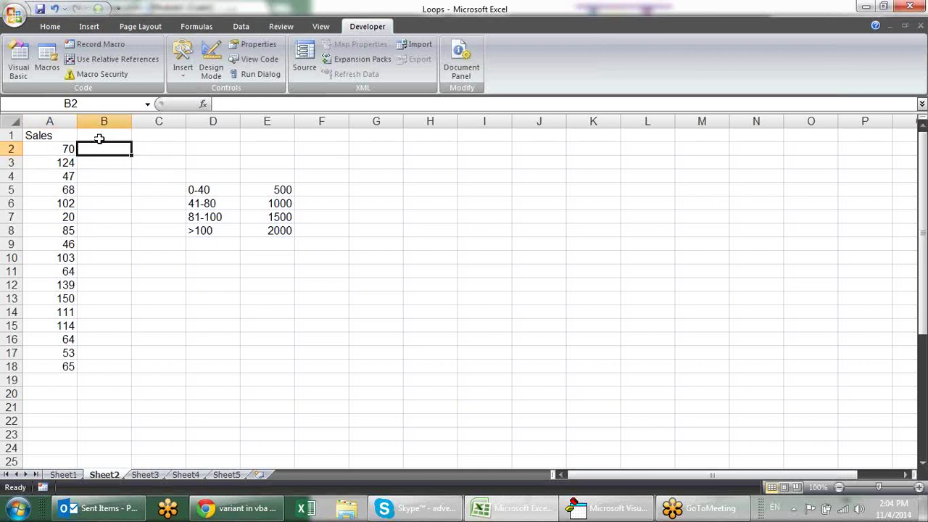
{"action": "left_click_drag", "start_coordinate": [60, 150], "coordinate": [55, 362]}
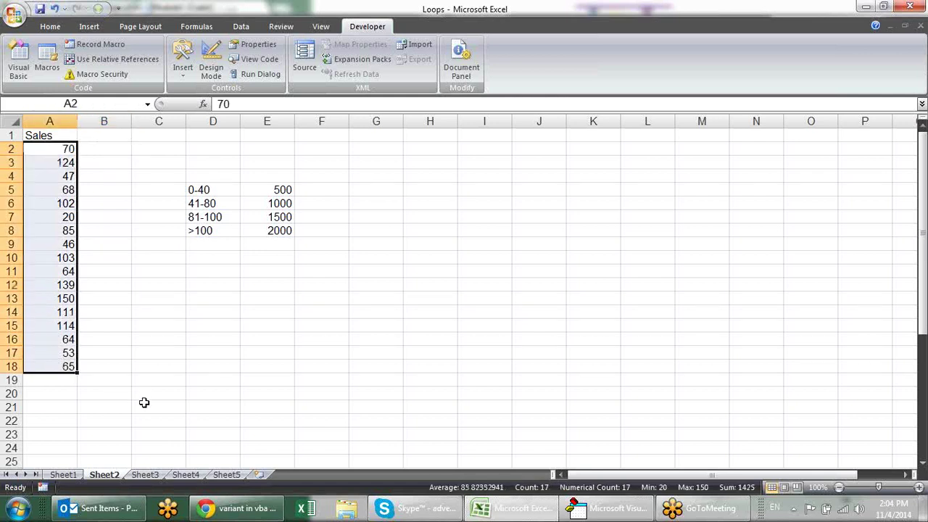
{"action": "mouse_move", "coordinate": [49, 136]}
{"action": "left_mouse_down"}
{"action": "mouse_move", "coordinate": [505, 135]}
{"action": "mouse_move", "coordinate": [505, 166]}
{"action": "mouse_move", "coordinate": [3, 120]}
{"action": "left_mouse_up"}
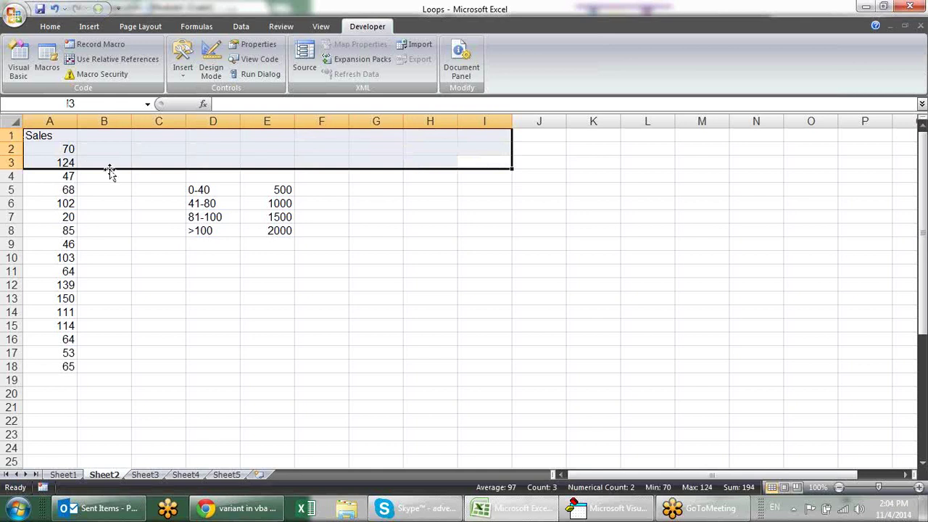
{"action": "mouse_move", "coordinate": [68, 176]}
{"action": "left_mouse_down"}
{"action": "mouse_move", "coordinate": [35, 440]}
{"action": "mouse_move", "coordinate": [42, 431]}
{"action": "left_mouse_up"}
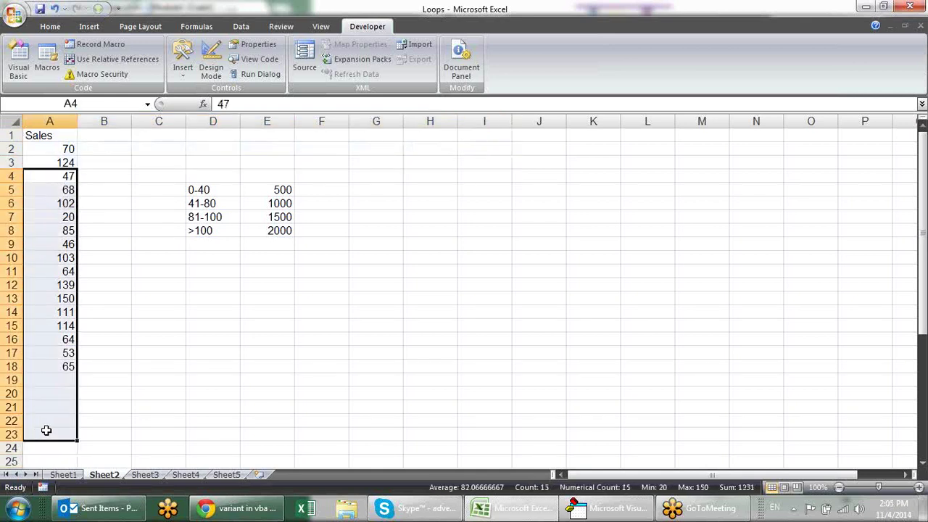
{"action": "left_click", "coordinate": [54, 174]}
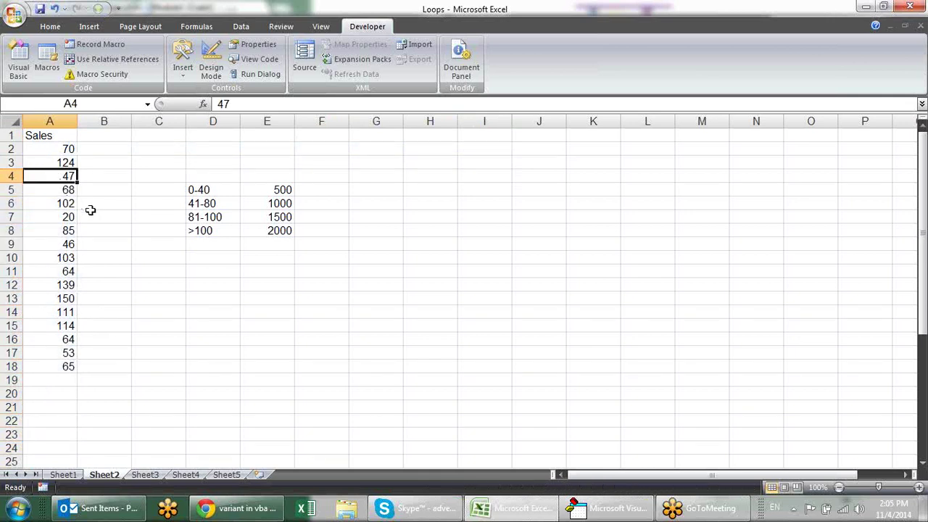
{"action": "left_click", "coordinate": [61, 148]}
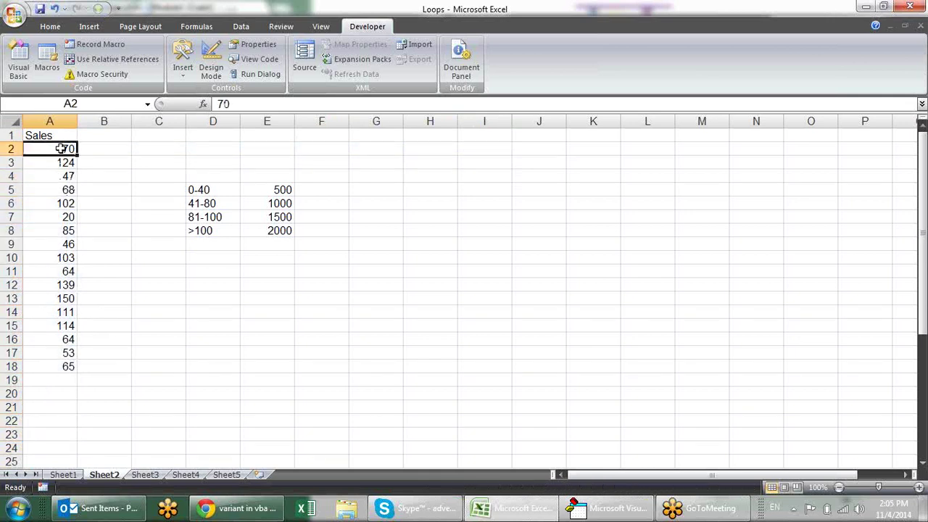
{"action": "key", "text": "alt+F11"}
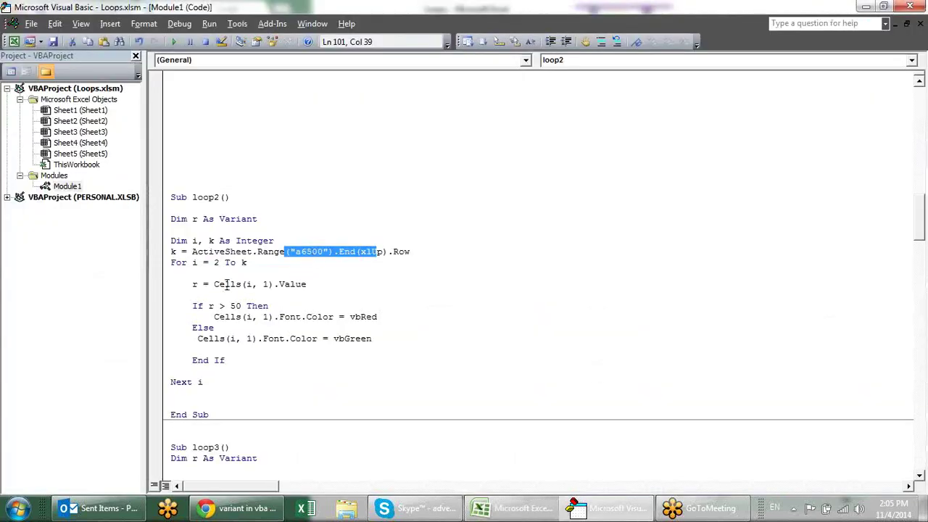
Walk through loop2's Dim declaration, the For loop starting at 2, and r = Cells(i, 1).Value.
{"action": "left_click", "coordinate": [218, 262]}
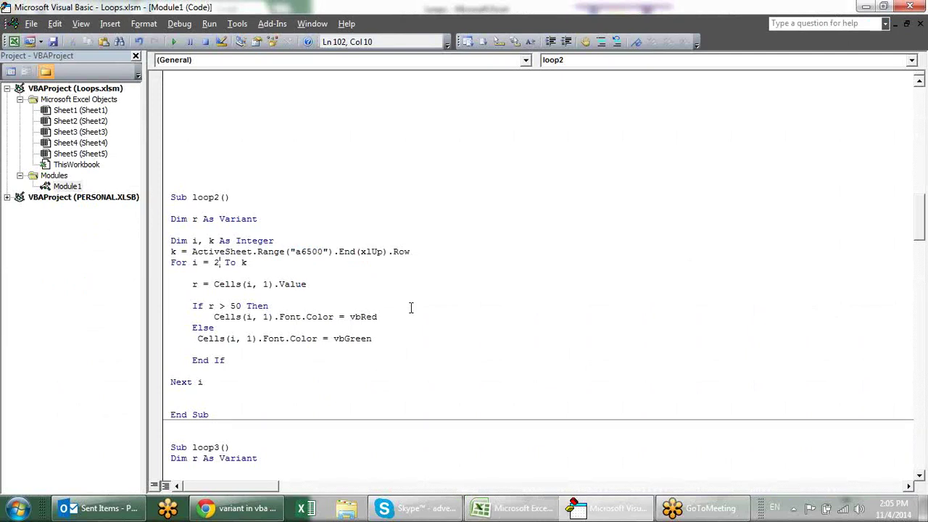
{"action": "left_click", "coordinate": [186, 240]}
{"action": "mouse_move", "coordinate": [186, 240]}
{"action": "left_mouse_down"}
{"action": "mouse_move", "coordinate": [197, 236]}
{"action": "mouse_move", "coordinate": [172, 230]}
{"action": "left_mouse_up"}
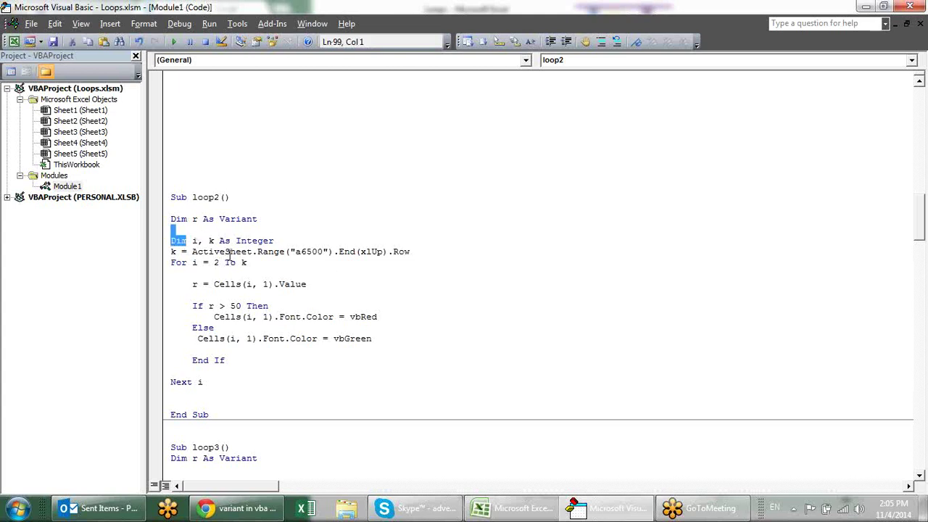
{"action": "left_click", "coordinate": [212, 263]}
{"action": "left_click", "coordinate": [198, 263]}
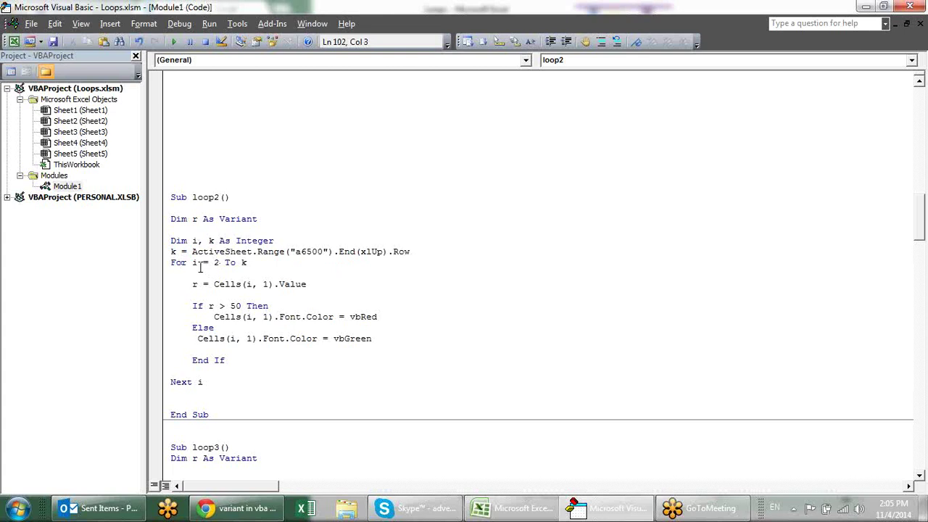
{"action": "left_click", "coordinate": [218, 263]}
{"action": "left_click", "coordinate": [247, 263]}
{"action": "left_click", "coordinate": [202, 283]}
{"action": "left_click", "coordinate": [246, 283]}
{"action": "left_click", "coordinate": [280, 283]}
{"action": "left_click", "coordinate": [264, 296]}
{"action": "left_click", "coordinate": [253, 284]}
Review loop2's r > 50 red test and green Else branch, then snap the editor beside Excel.
{"action": "key", "text": "alt+F11"}
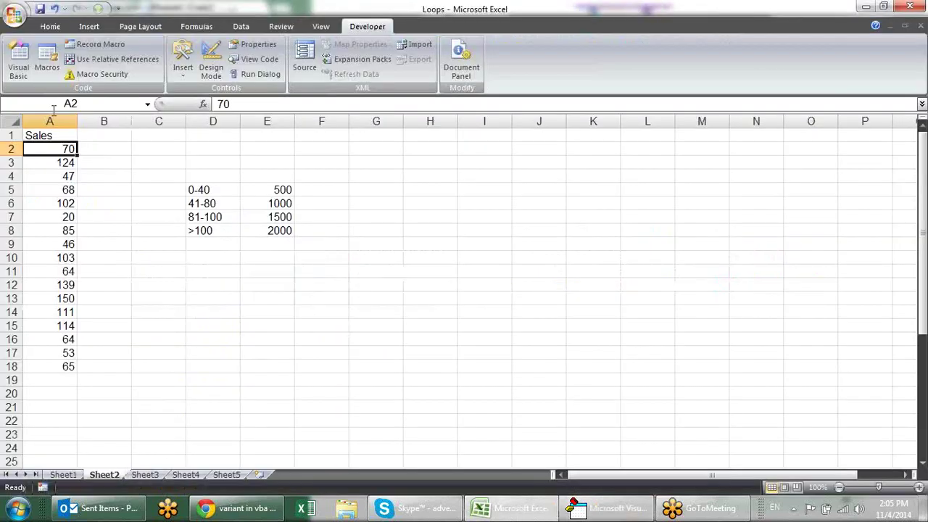
{"action": "key", "text": "alt+F11"}
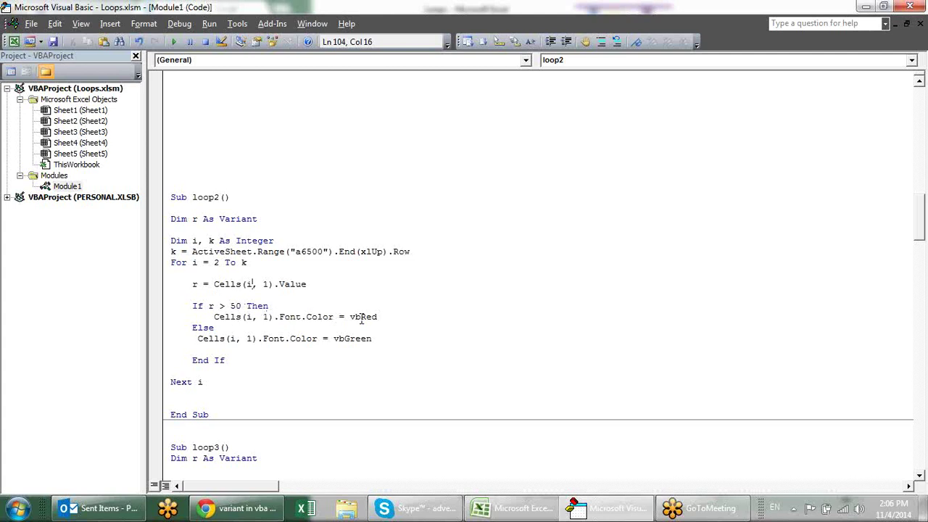
{"action": "left_click", "coordinate": [386, 317]}
{"action": "left_click_drag", "start_coordinate": [213, 305], "coordinate": [236, 305]}
{"action": "left_click_drag", "start_coordinate": [214, 338], "coordinate": [345, 337]}
{"action": "left_click_drag", "start_coordinate": [214, 339], "coordinate": [373, 338]}
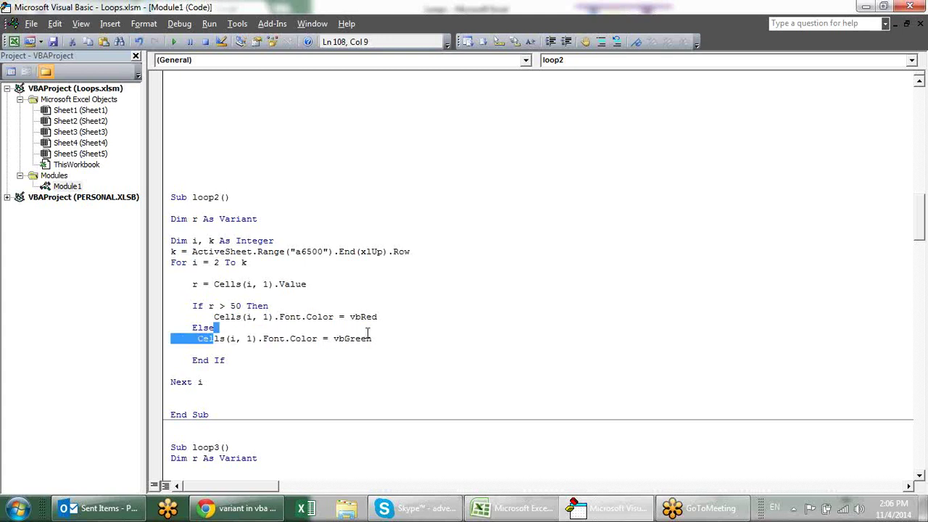
{"action": "left_click", "coordinate": [378, 348]}
{"action": "key", "text": "Home"}
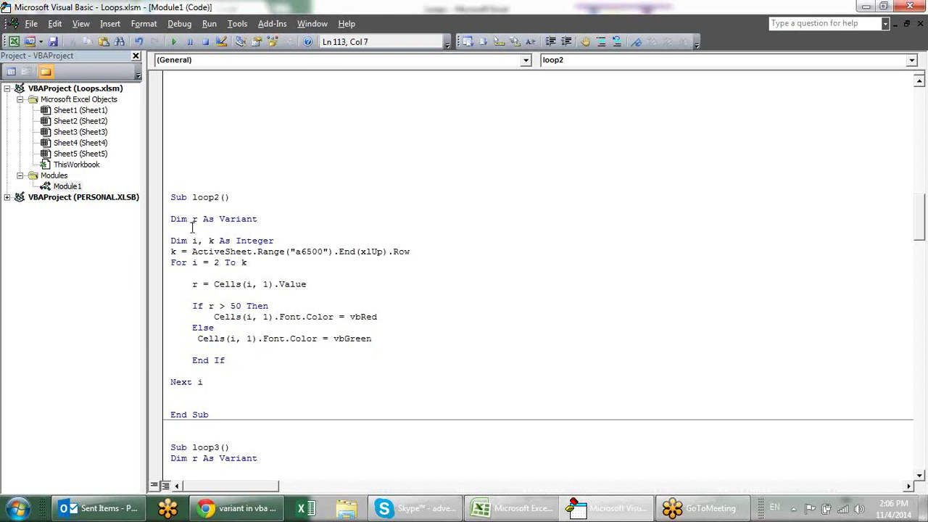
{"action": "left_click", "coordinate": [268, 217]}
{"action": "key", "text": "Home"}
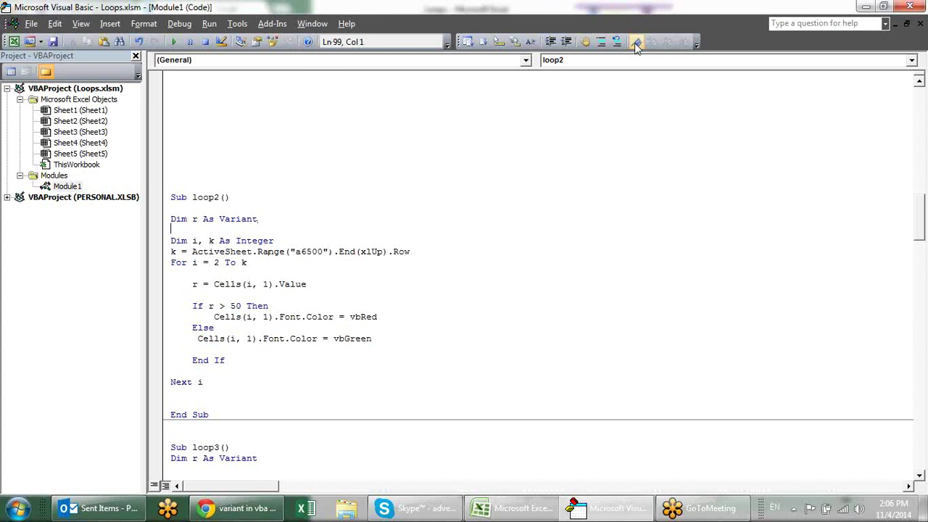
{"action": "key", "text": "super+Right"}
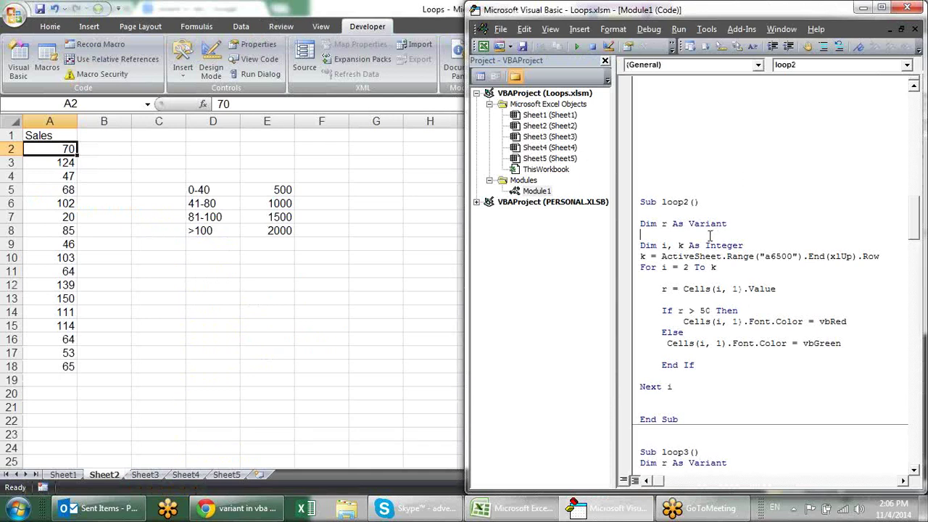
Step through loop2 with F8 until the first sale, 70, turns red.
{"action": "key", "text": "F8"}
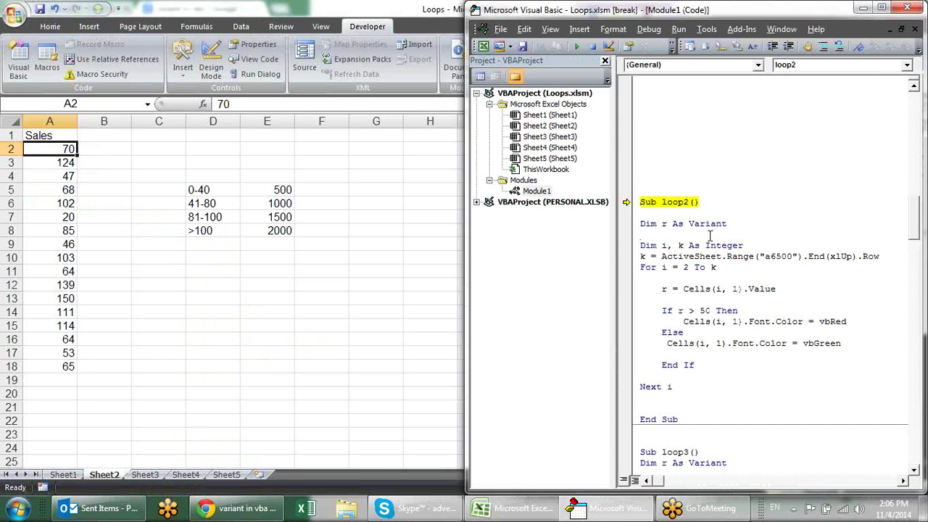
{"action": "key", "text": "F8"}
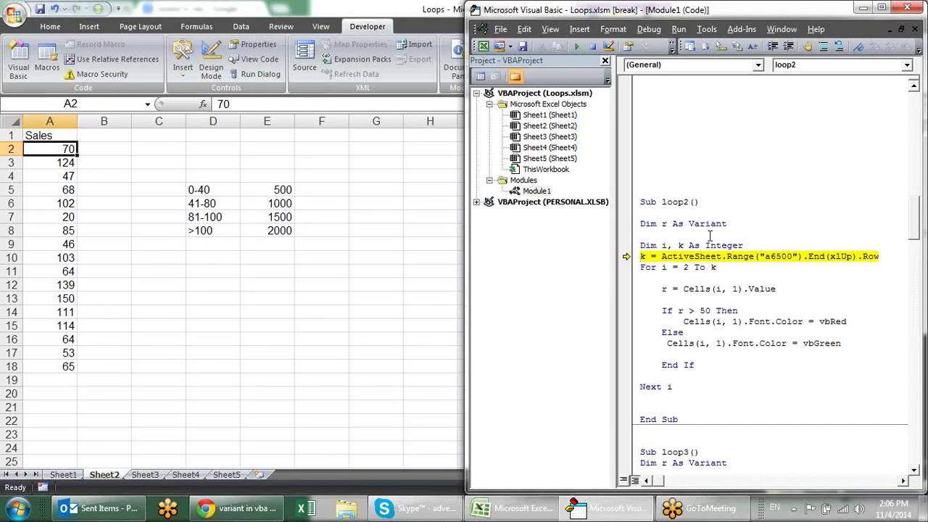
{"action": "key", "text": "F8"}
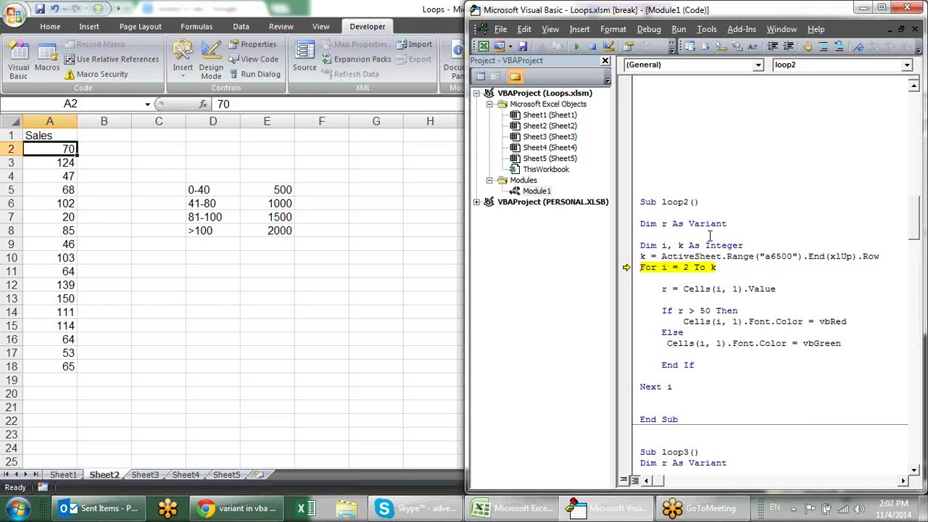
{"action": "mouse_move", "coordinate": [642, 259]}
{"action": "key", "text": "F8"}
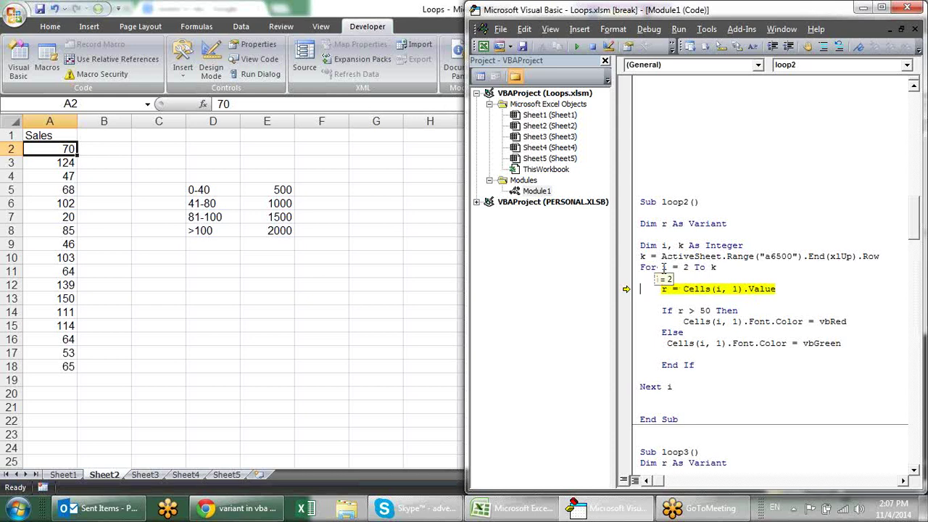
{"action": "mouse_move", "coordinate": [719, 288]}
{"action": "mouse_move", "coordinate": [665, 291]}
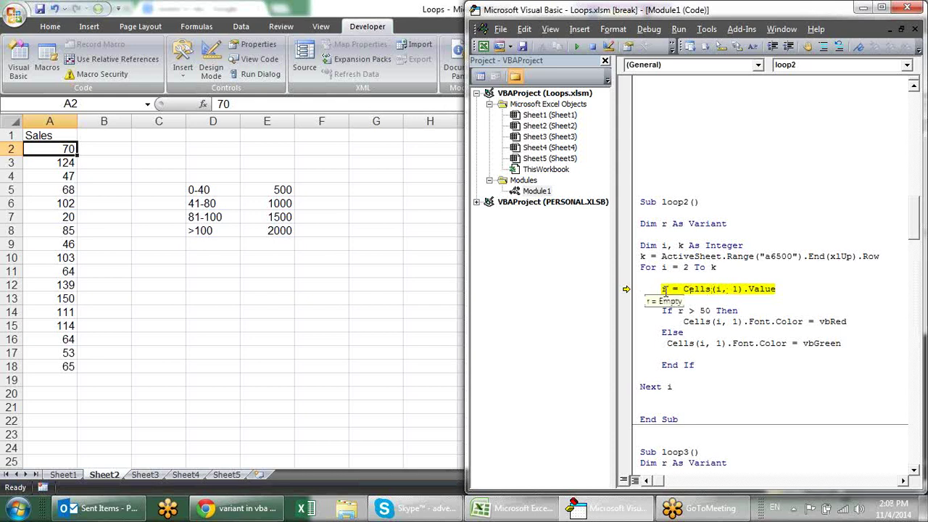
{"action": "key", "text": "F8"}
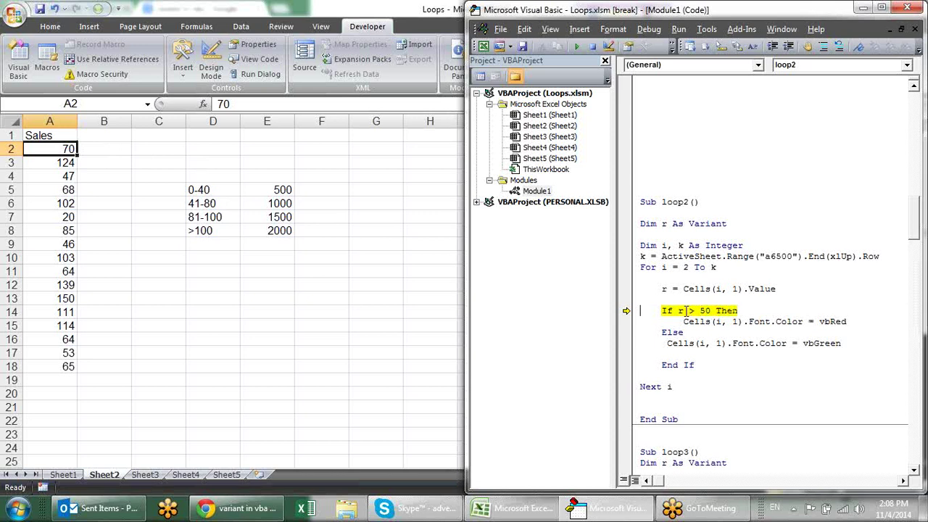
{"action": "key", "text": "F8"}
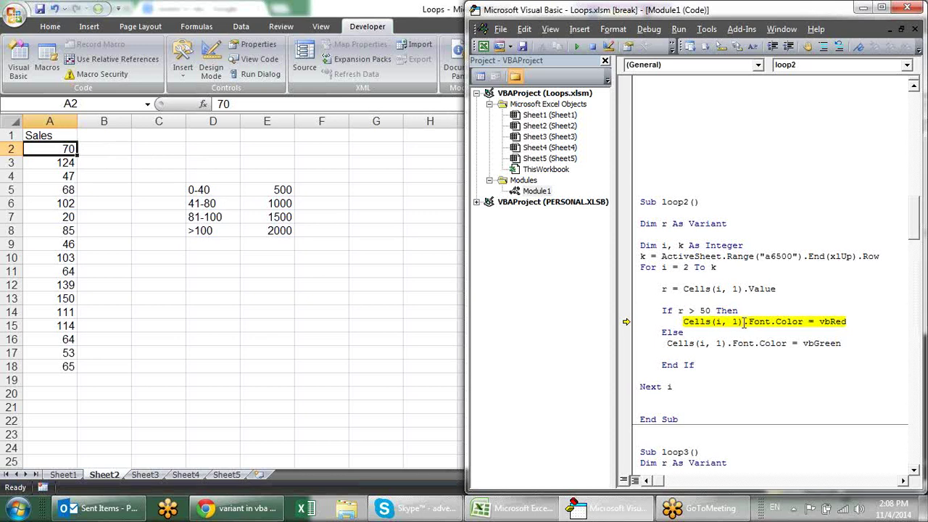
{"action": "key", "text": "F8"}
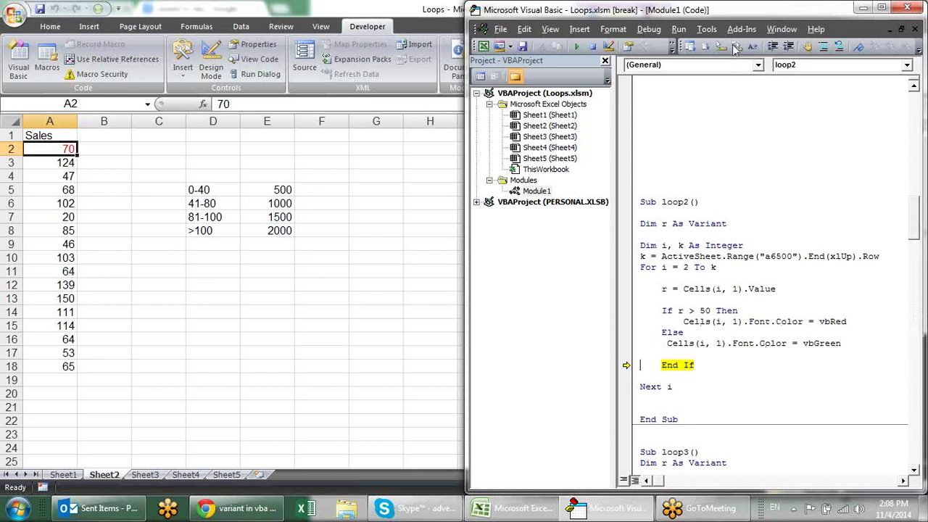
Keep stepping to colour A3 and turn A4 green, then run loop2 to completion.
{"action": "left_click", "coordinate": [731, 45]}
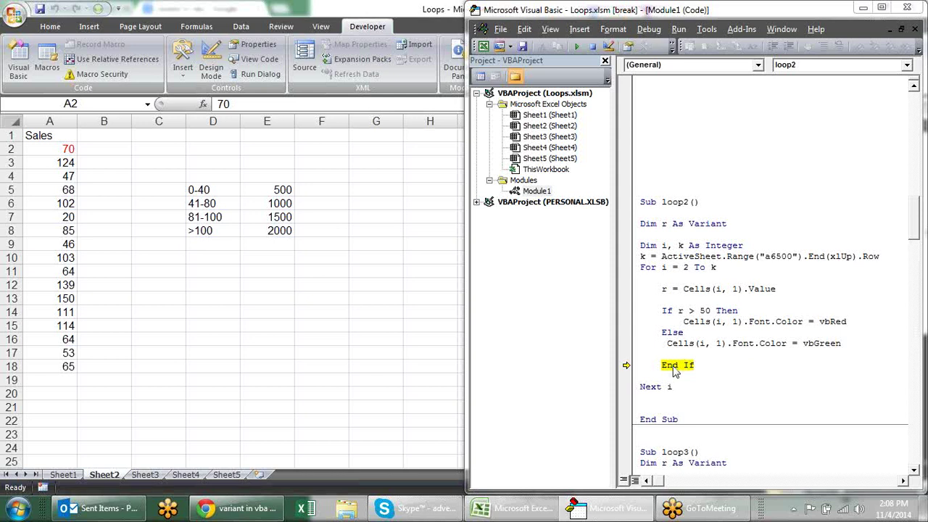
{"action": "left_click", "coordinate": [674, 371]}
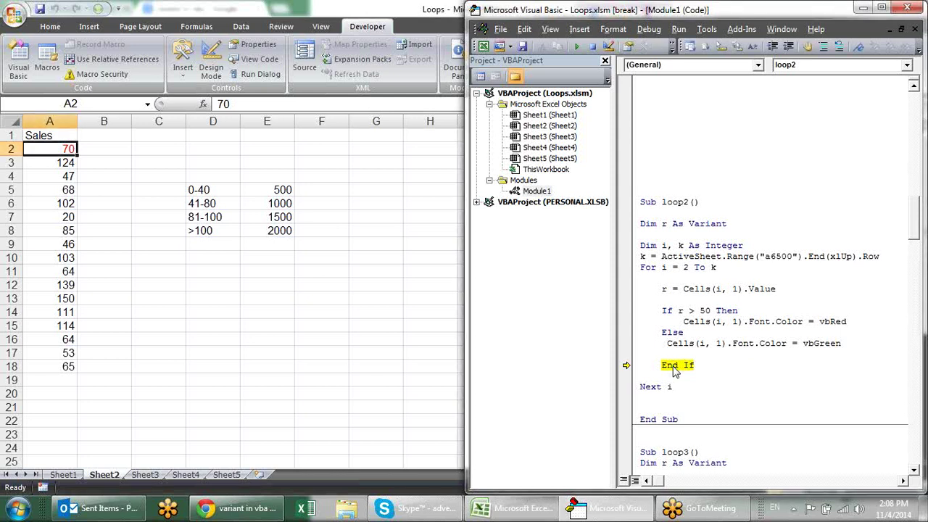
{"action": "key", "text": "F8"}
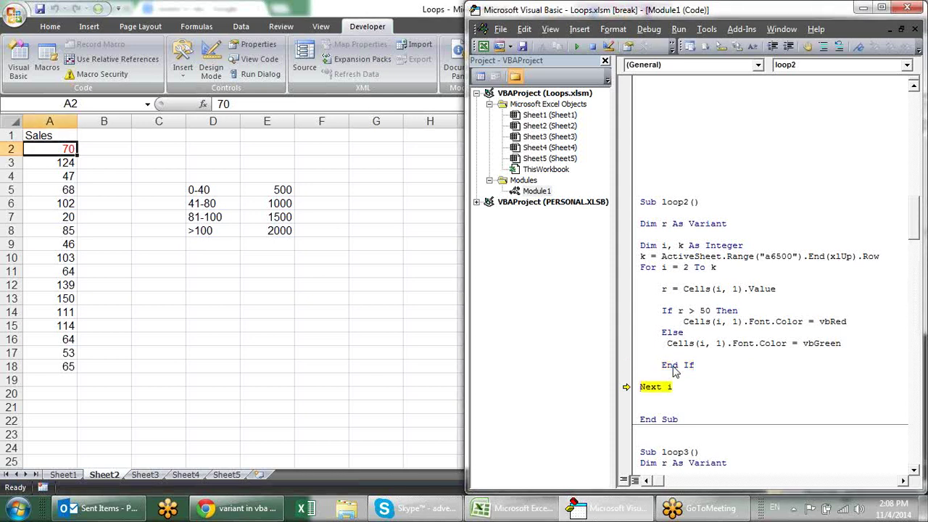
{"action": "key", "text": "F8"}
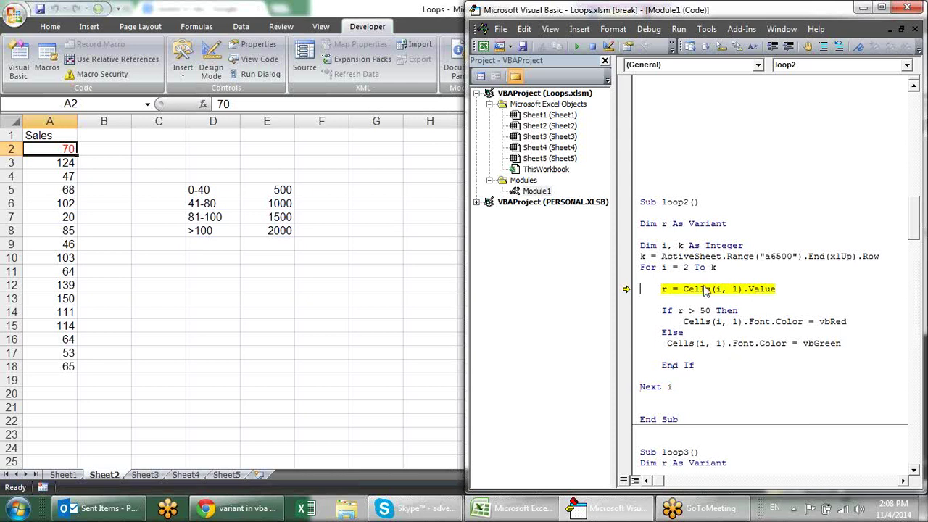
{"action": "mouse_move", "coordinate": [665, 274]}
{"action": "key", "text": "F8"}
{"action": "key", "text": "F8"}
{"action": "key", "text": "F8"}
{"action": "key", "text": "F8"}
{"action": "key", "text": "F8"}
{"action": "key", "text": "F8"}
{"action": "key", "text": "F8"}
{"action": "key", "text": "F8"}
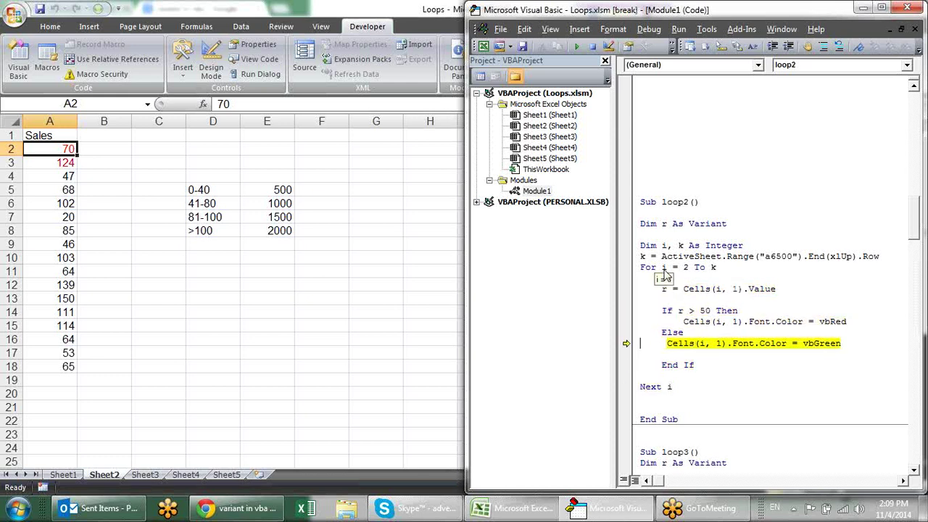
{"action": "key", "text": "F8"}
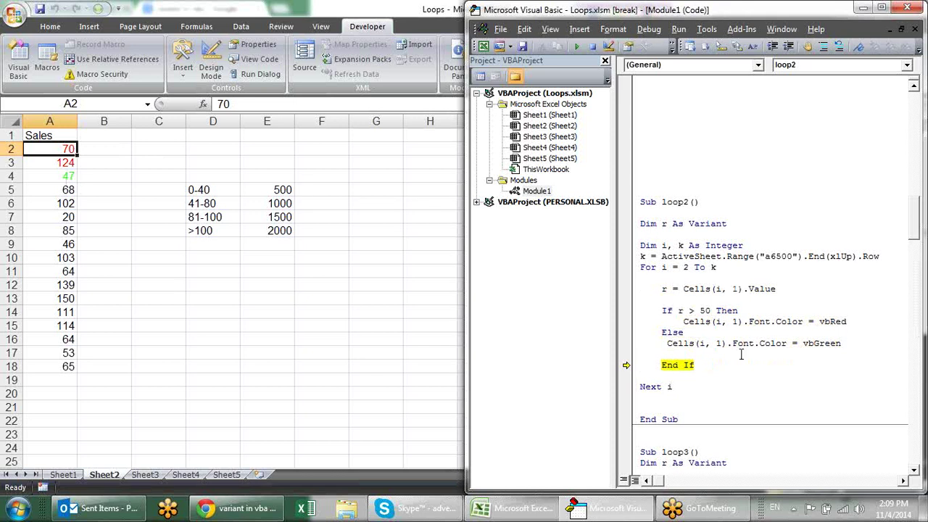
{"action": "key", "text": "F8"}
{"action": "key", "text": "F8"}
{"action": "key", "text": "F8"}
{"action": "key", "text": "F8"}
{"action": "key", "text": "F8"}
{"action": "key", "text": "F8"}
{"action": "key", "text": "F8"}
{"action": "key", "text": "F8"}
{"action": "key", "text": "F8"}
{"action": "key", "text": "F8"}
{"action": "key", "text": "F8"}
{"action": "key", "text": "F8"}
{"action": "key", "text": "F8"}
{"action": "key", "text": "F8"}
{"action": "key", "text": "F8"}
{"action": "key", "text": "F8"}
{"action": "key", "text": "F8"}
{"action": "key", "text": "F8"}
{"action": "key", "text": "F8"}
{"action": "key", "text": "F8"}
{"action": "key", "text": "F8"}
{"action": "key", "text": "F8"}
{"action": "key", "text": "F8"}
{"action": "key", "text": "F8"}
{"action": "key", "text": "F8"}
{"action": "key", "text": "F8"}
{"action": "key", "text": "F8"}
{"action": "key", "text": "F8"}
{"action": "key", "text": "F8"}
{"action": "key", "text": "F8"}
{"action": "key", "text": "F8"}
{"action": "key", "text": "F8"}
{"action": "key", "text": "F8"}
{"action": "key", "text": "F8"}
{"action": "key", "text": "F8"}
{"action": "key", "text": "F8"}
{"action": "key", "text": "F8"}
{"action": "key", "text": "F8"}
{"action": "key", "text": "F8"}
{"action": "key", "text": "F8"}
{"action": "key", "text": "F8"}
{"action": "key", "text": "F8"}
{"action": "key", "text": "F8"}
{"action": "key", "text": "F8"}
{"action": "key", "text": "F8"}
{"action": "key", "text": "F8"}
{"action": "key", "text": "F8"}
{"action": "key", "text": "F8"}
{"action": "key", "text": "F8"}
{"action": "key", "text": "F8"}
{"action": "key", "text": "F8"}
{"action": "key", "text": "F8"}
{"action": "key", "text": "F8"}
{"action": "key", "text": "F8"}
{"action": "left_click", "coordinate": [578, 46]}
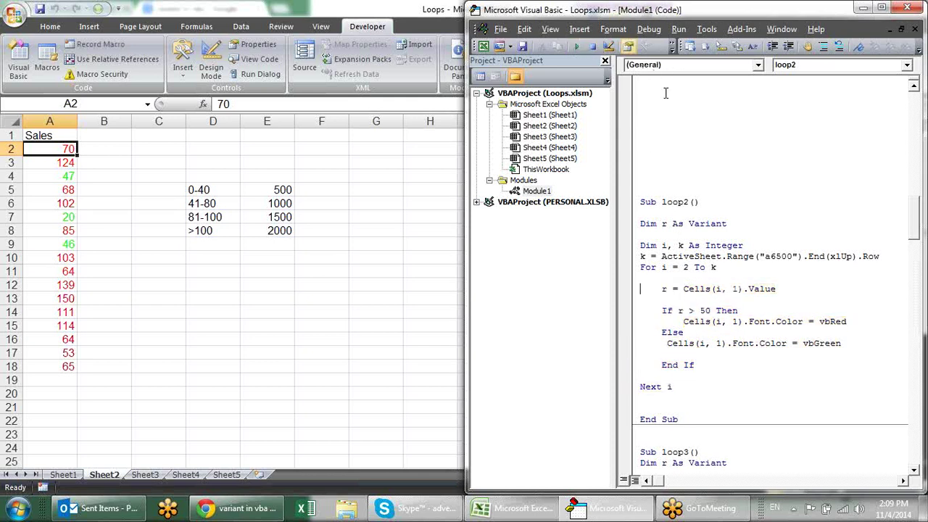
Scroll through the loop3 code, then bring the Excel sheet with the sales bands forward.
{"action": "scroll", "coordinate": [717, 290], "scroll_direction": "down", "scroll_amount": 3}
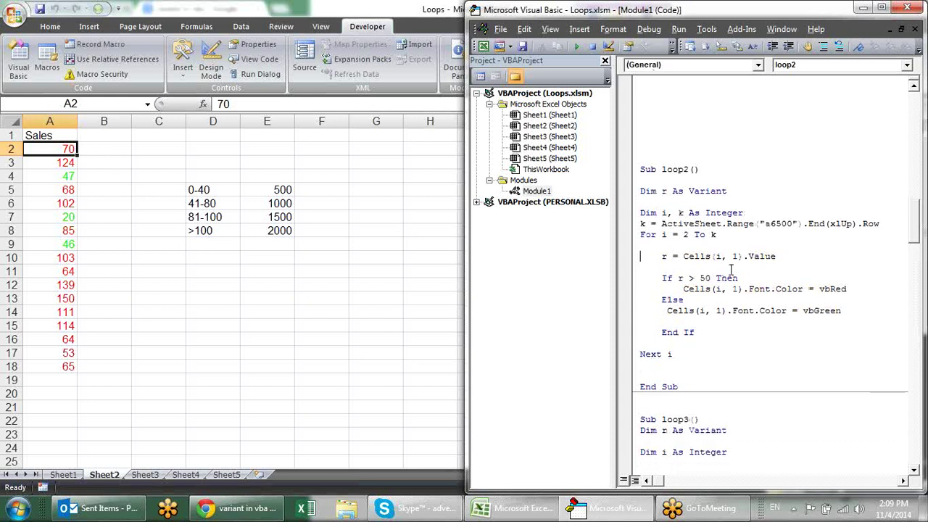
{"action": "scroll", "coordinate": [749, 235], "scroll_direction": "down", "scroll_amount": 2}
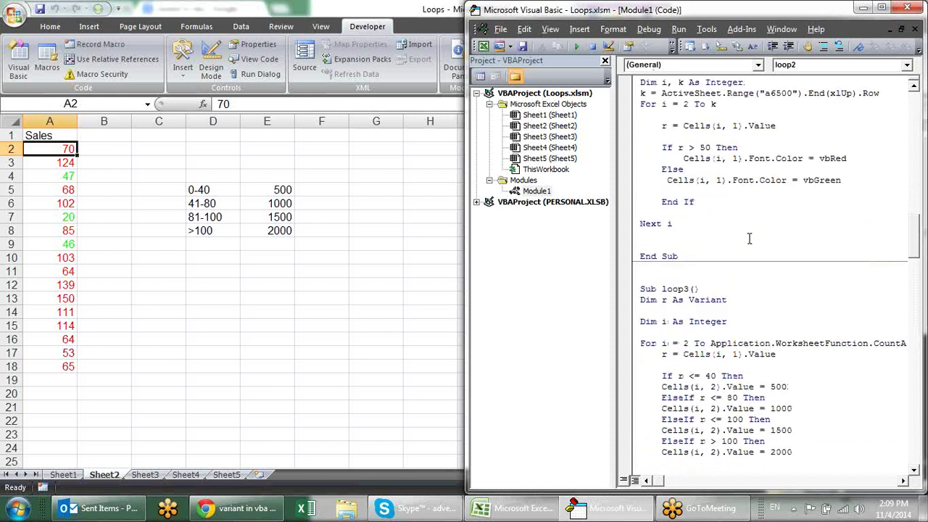
{"action": "scroll", "coordinate": [749, 237], "scroll_direction": "up", "scroll_amount": 3}
{"action": "scroll", "coordinate": [749, 239], "scroll_direction": "up", "scroll_amount": 1}
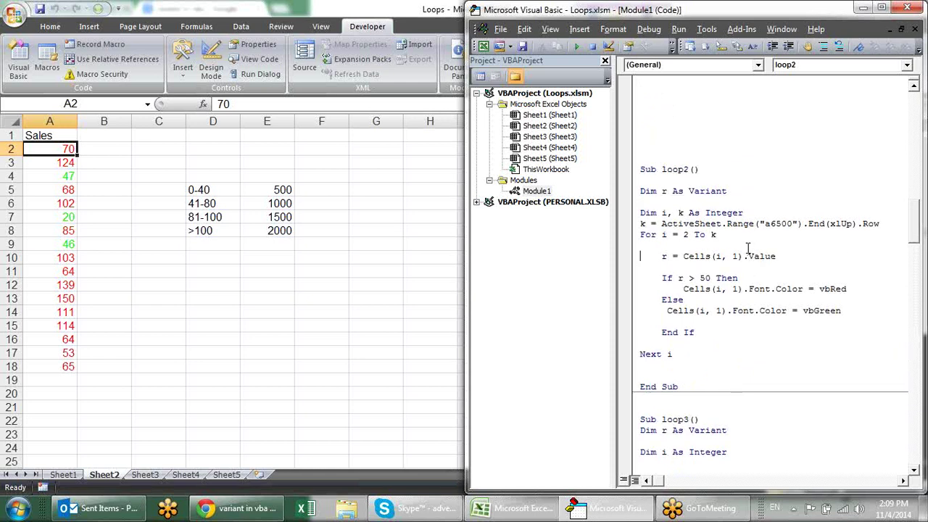
{"action": "scroll", "coordinate": [746, 117], "scroll_direction": "down", "scroll_amount": 1}
{"action": "scroll", "coordinate": [745, 120], "scroll_direction": "down", "scroll_amount": 2}
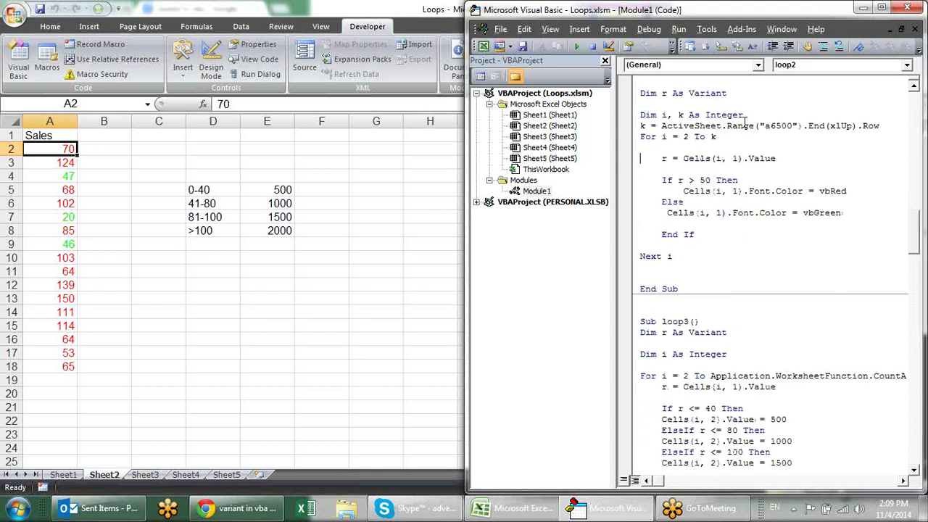
{"action": "scroll", "coordinate": [745, 120], "scroll_direction": "down", "scroll_amount": 5}
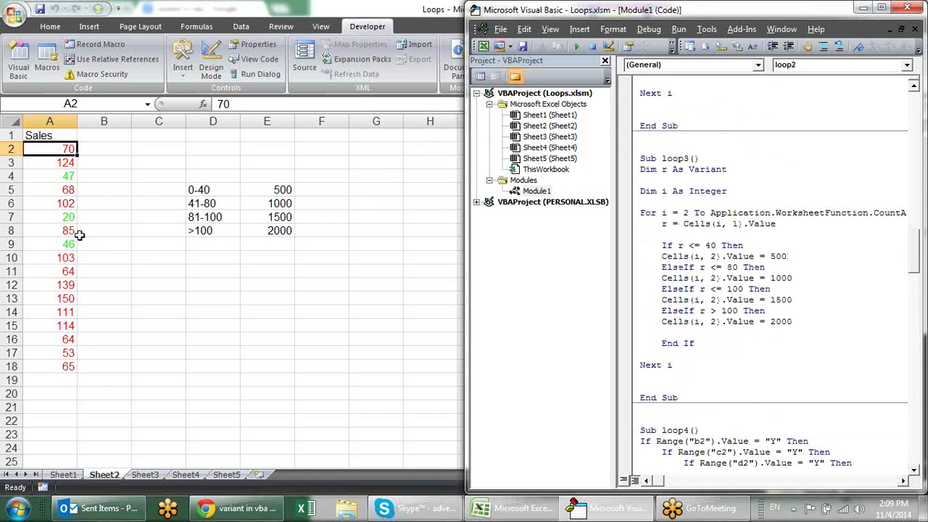
{"action": "left_click", "coordinate": [218, 187]}
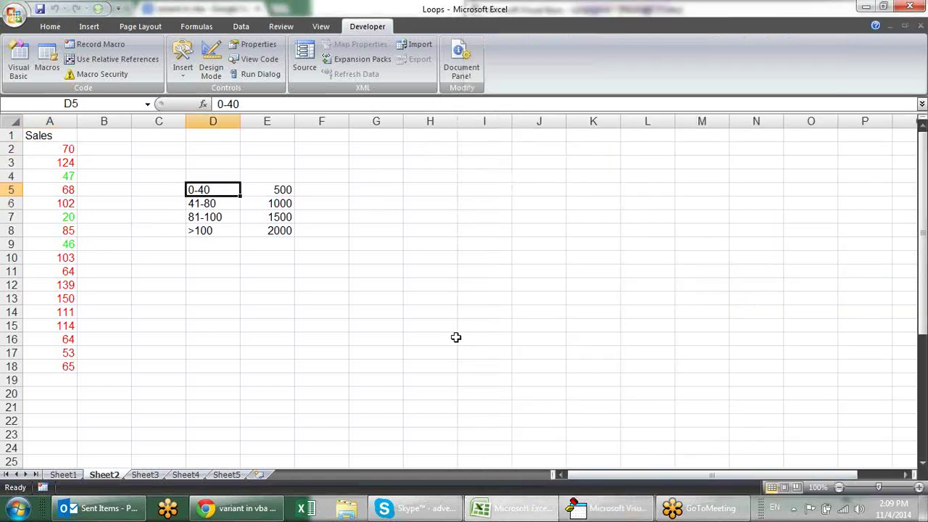
Point out the band table: 0-40 → 500, 41-80 → 1000, 81-100 → 1500, >100 → 2000.
{"action": "left_click", "coordinate": [266, 219]}
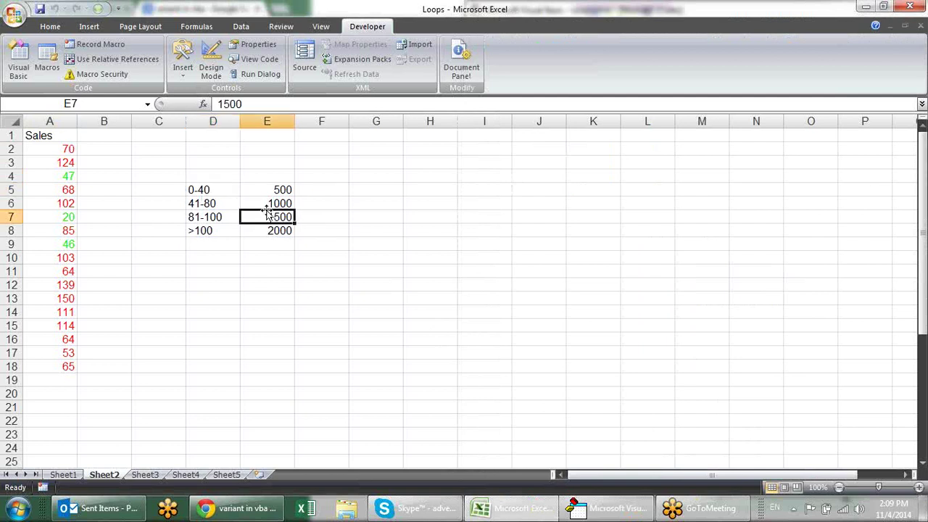
{"action": "left_click", "coordinate": [264, 200]}
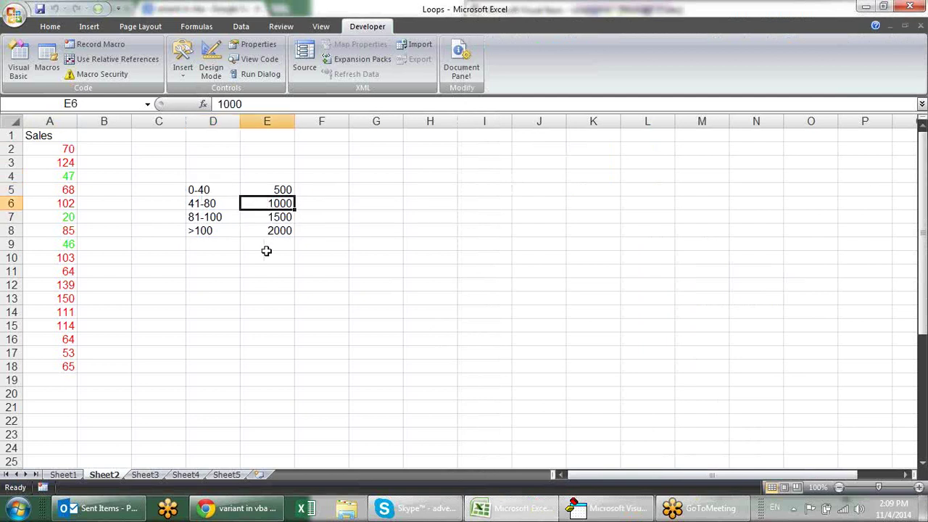
{"action": "left_click", "coordinate": [224, 190]}
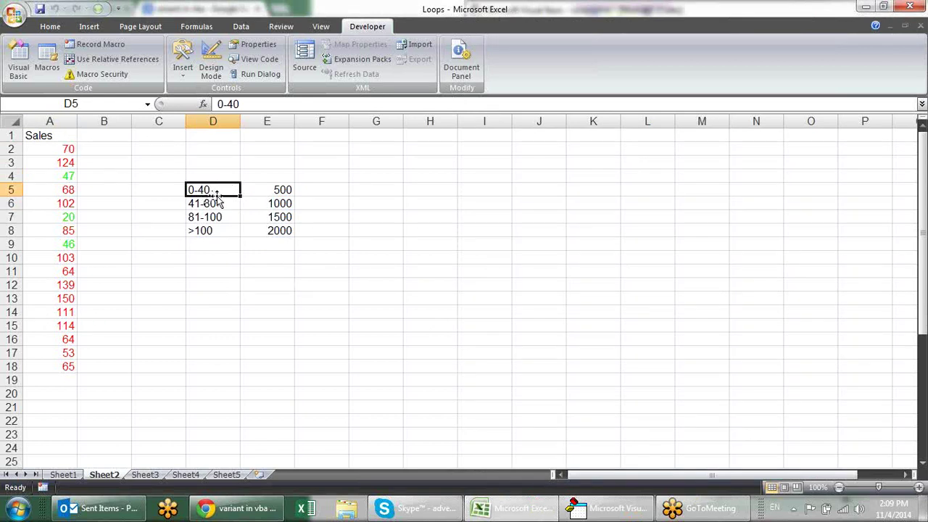
{"action": "left_click", "coordinate": [282, 190]}
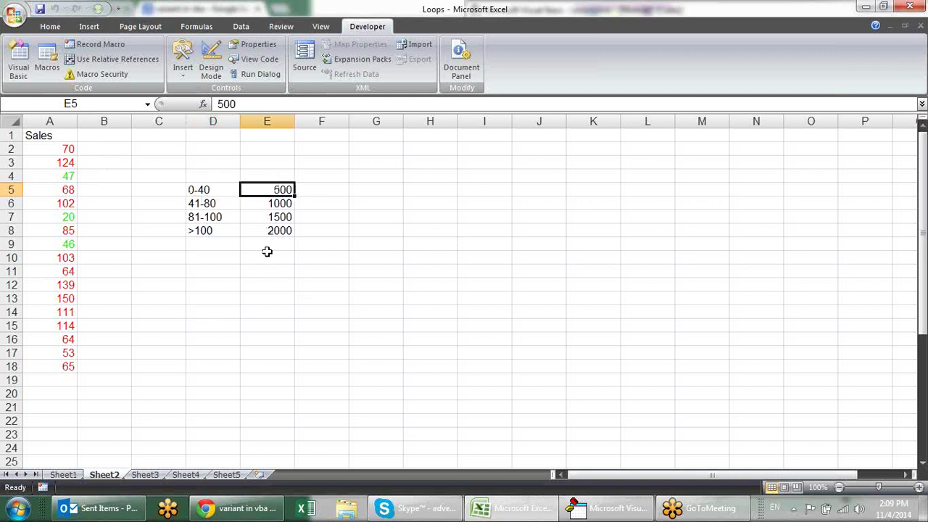
{"action": "left_click_drag", "start_coordinate": [221, 210], "coordinate": [224, 193]}
{"action": "left_click", "coordinate": [237, 206]}
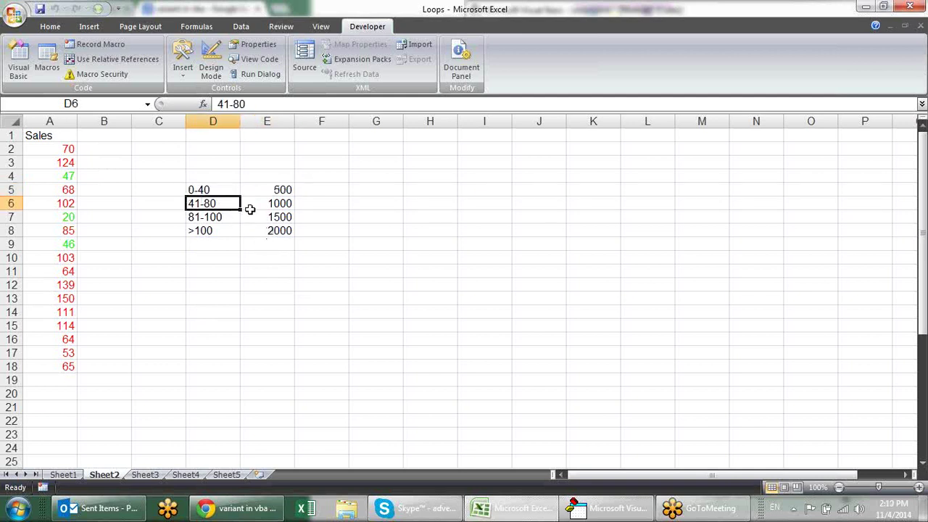
{"action": "left_click", "coordinate": [269, 204]}
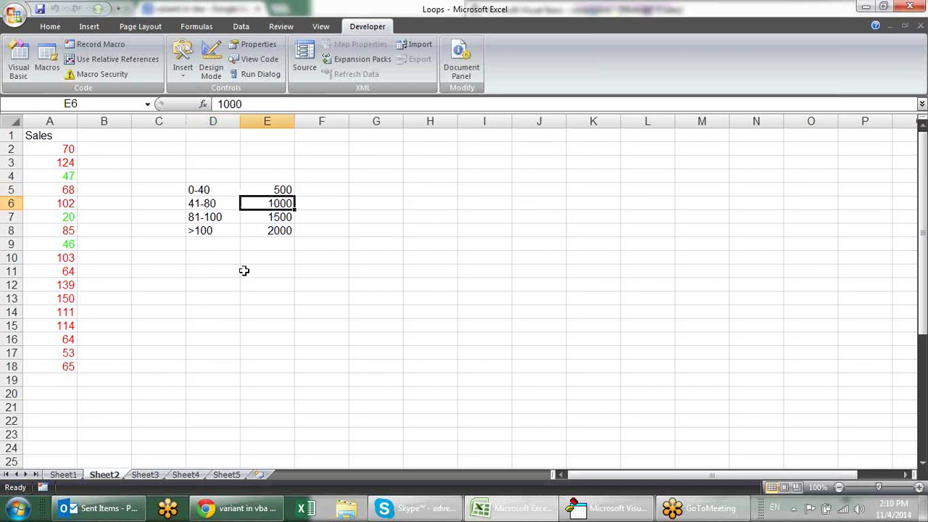
{"action": "left_click", "coordinate": [225, 219]}
{"action": "left_click", "coordinate": [275, 219]}
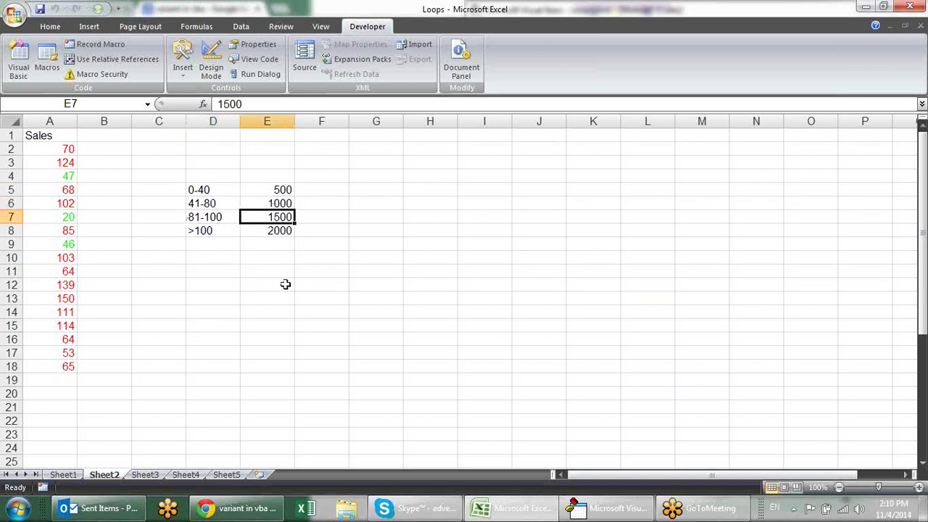
{"action": "left_click", "coordinate": [222, 230]}
{"action": "left_click", "coordinate": [284, 229]}
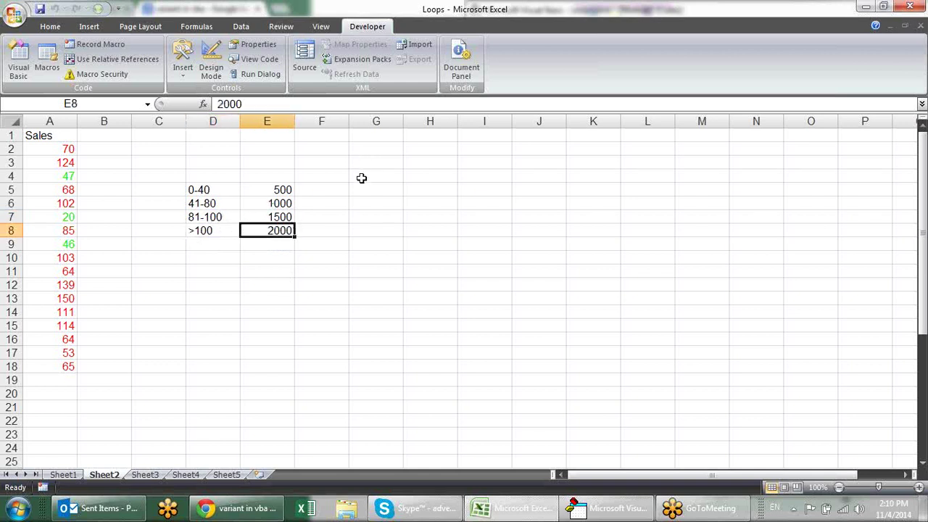
Restore the VBA editor window from the taskbar.
{"action": "right_click", "coordinate": [606, 516]}
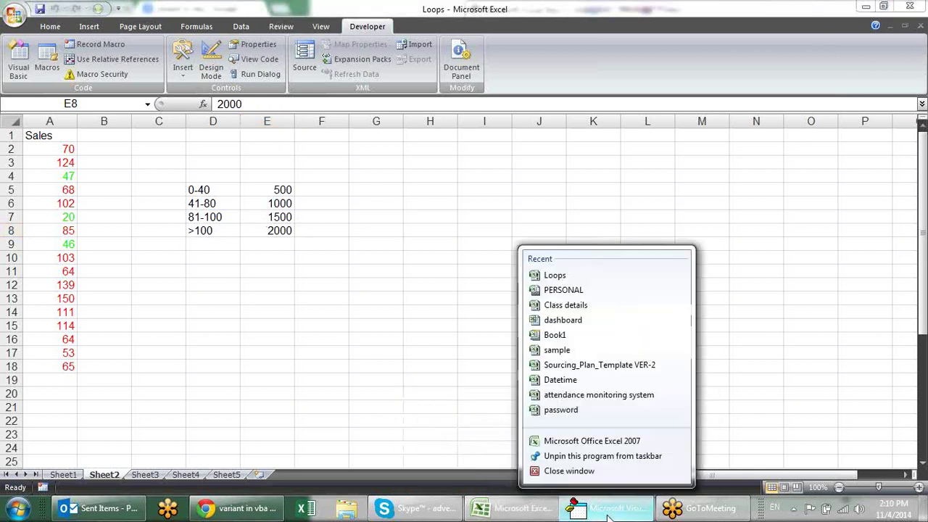
{"action": "left_click", "coordinate": [621, 513]}
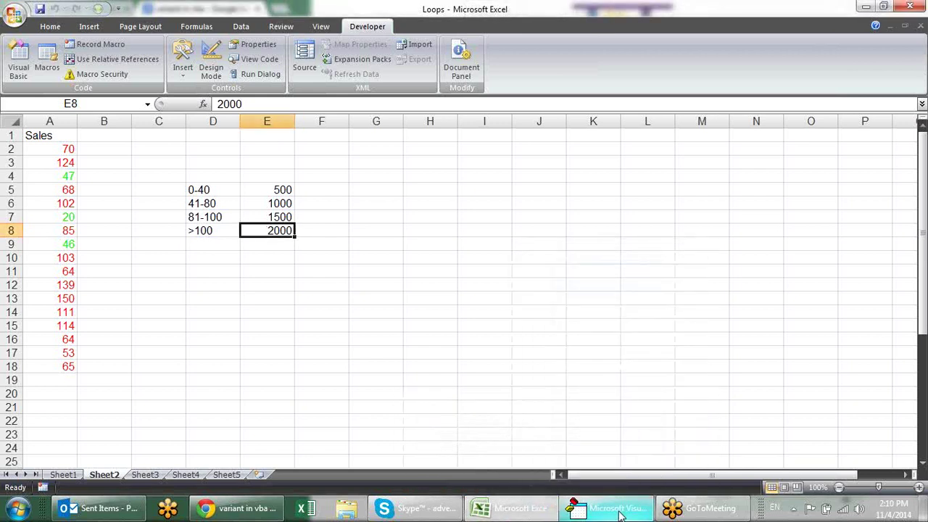
{"action": "left_click", "coordinate": [622, 513]}
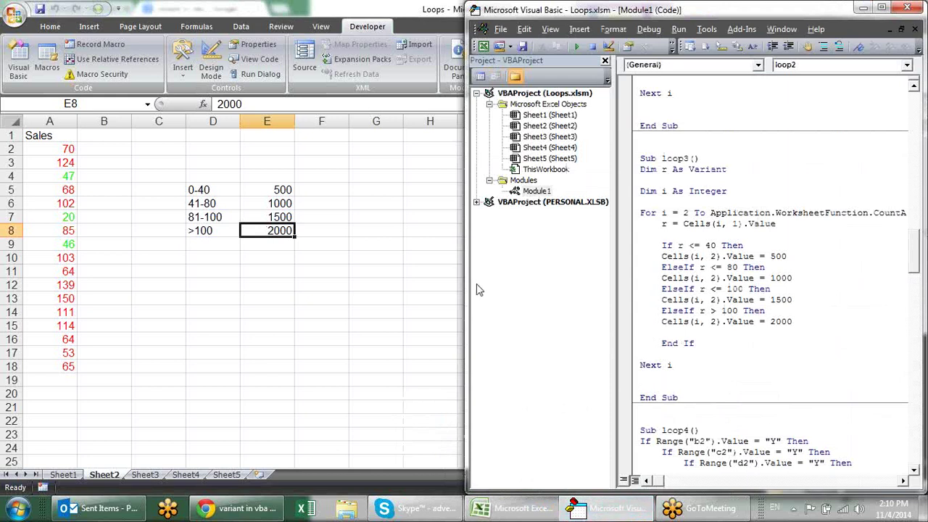
Widen the VBA editor to show loop3's full For line and click inside it.
{"action": "left_click", "coordinate": [460, 271]}
{"action": "left_click", "coordinate": [609, 515]}
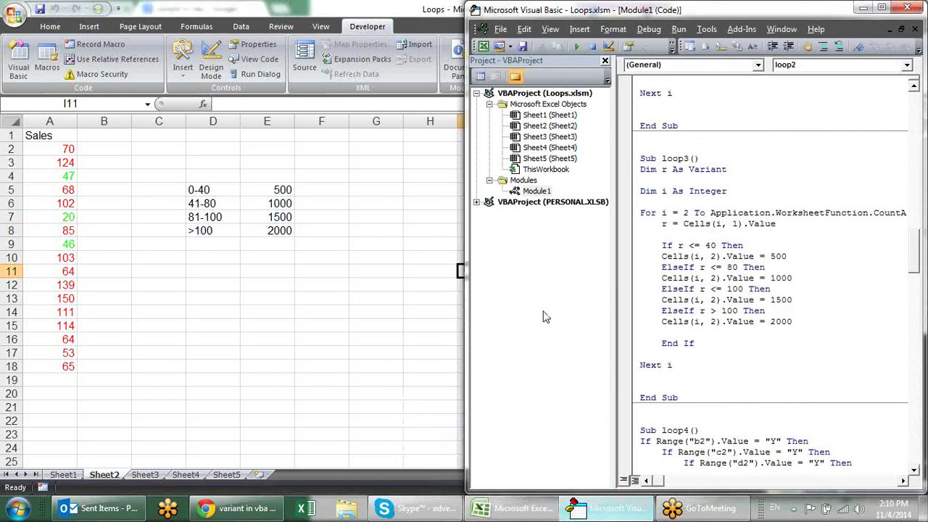
{"action": "left_click_drag", "start_coordinate": [457, 253], "coordinate": [334, 245]}
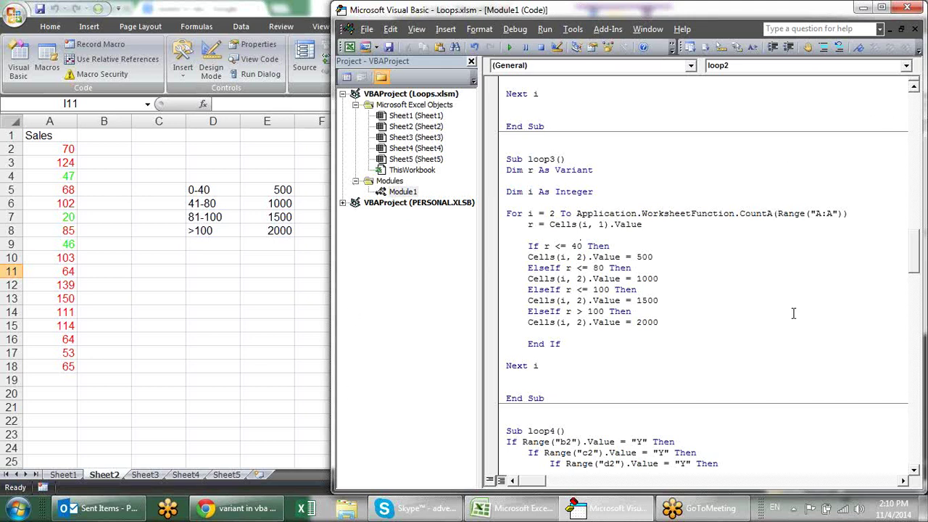
{"action": "left_click", "coordinate": [606, 212]}
Enter =COUNTA(A:A) in C3 to count column A's entries, giving 18.
{"action": "left_click", "coordinate": [155, 180]}
{"action": "left_click", "coordinate": [134, 161]}
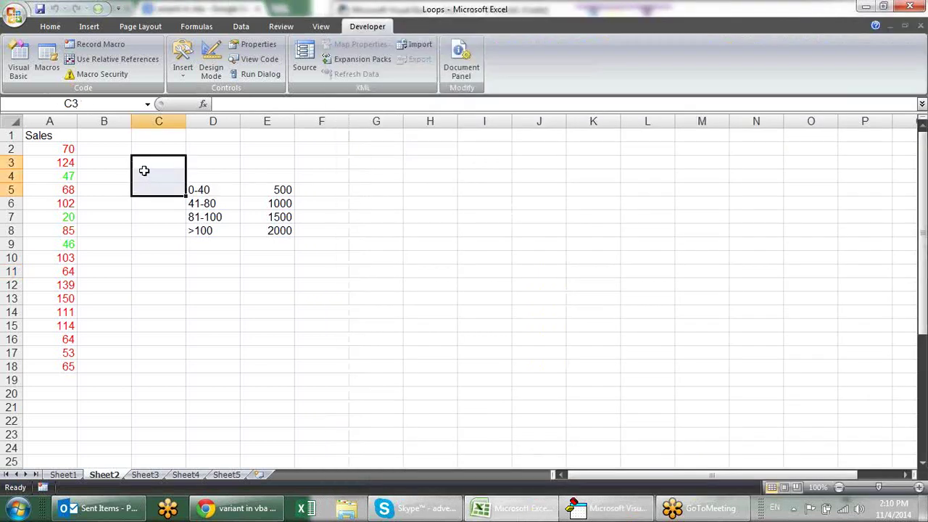
{"action": "type", "text": "=cou"}
{"action": "key", "text": "Down"}
{"action": "key", "text": "Tab"}
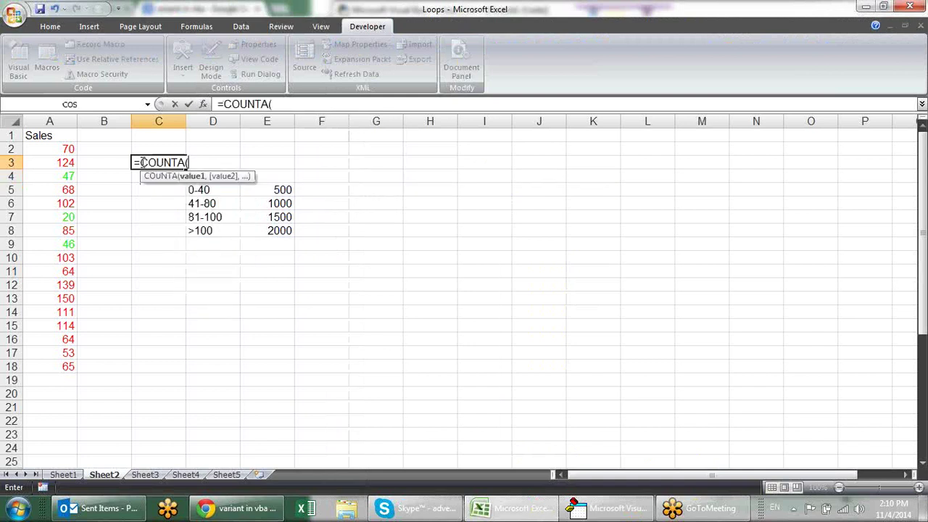
{"action": "left_click", "coordinate": [51, 121]}
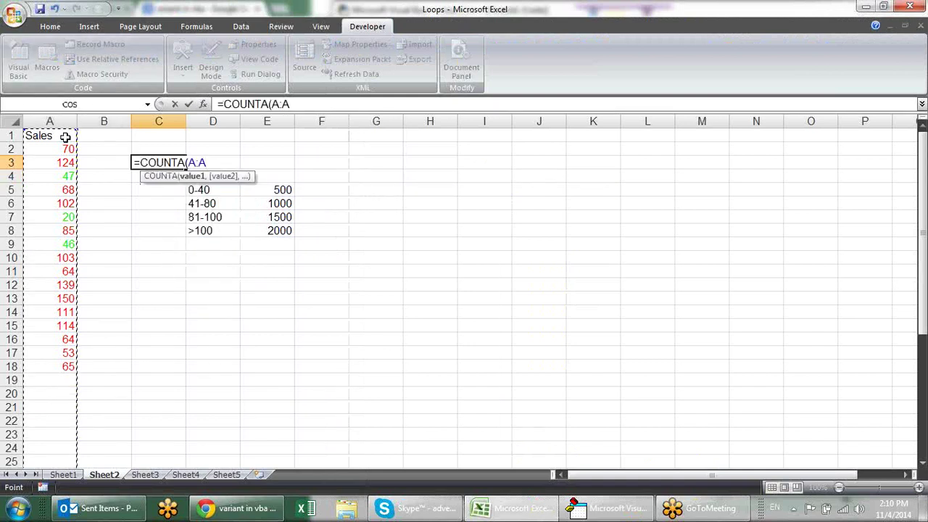
{"action": "key", "text": "Return"}
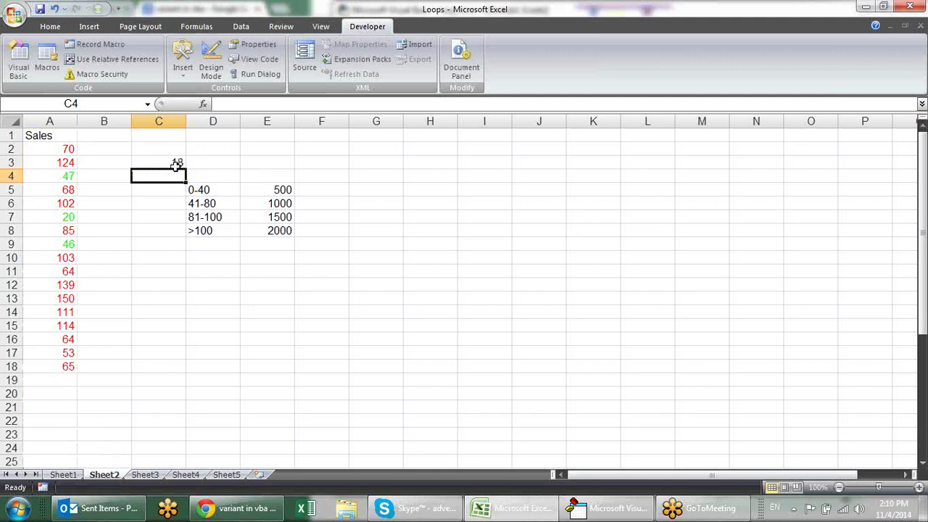
{"action": "left_click_drag", "start_coordinate": [176, 162], "coordinate": [159, 138]}
{"action": "left_click", "coordinate": [176, 162]}
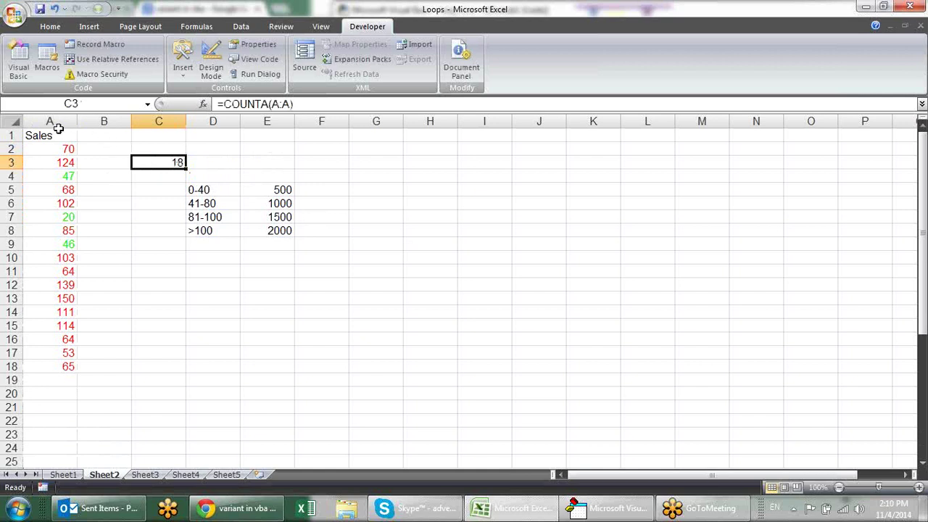
Check the count against the Sales column, clear C3, and return to the VBA editor.
{"action": "left_click_drag", "start_coordinate": [65, 138], "coordinate": [48, 366]}
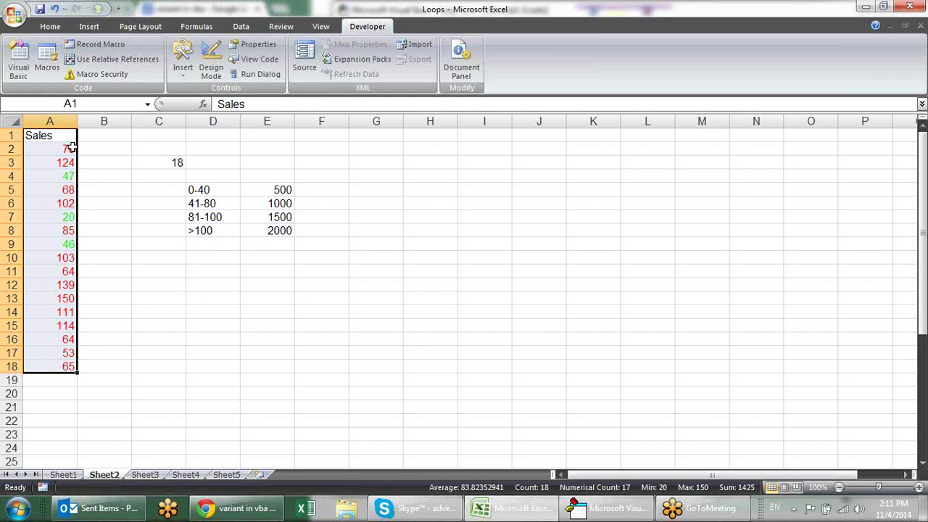
{"action": "left_click", "coordinate": [161, 151]}
{"action": "left_click", "coordinate": [162, 158]}
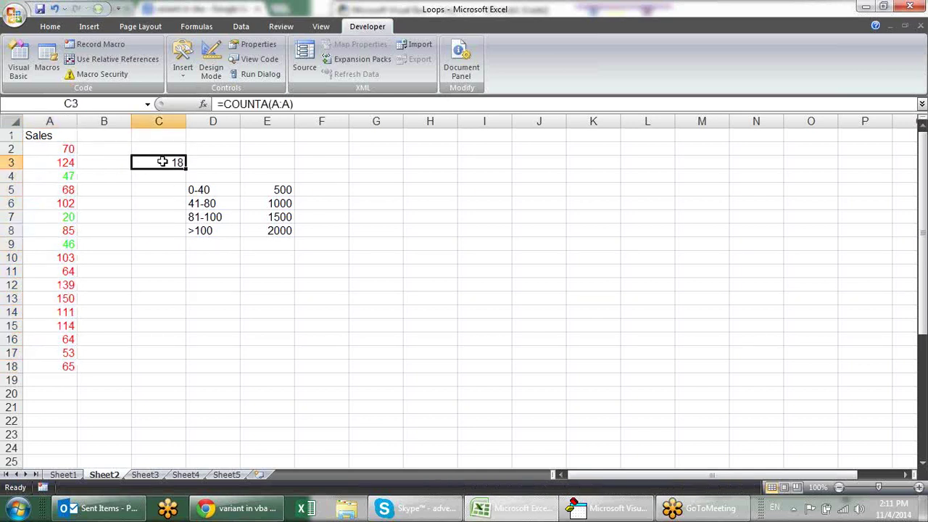
{"action": "key", "text": "Delete"}
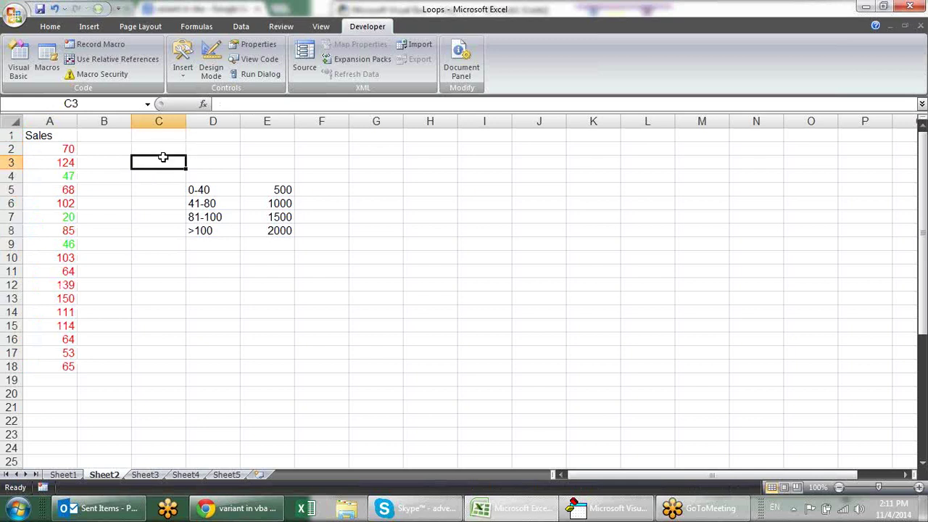
{"action": "key", "text": "alt+F11"}
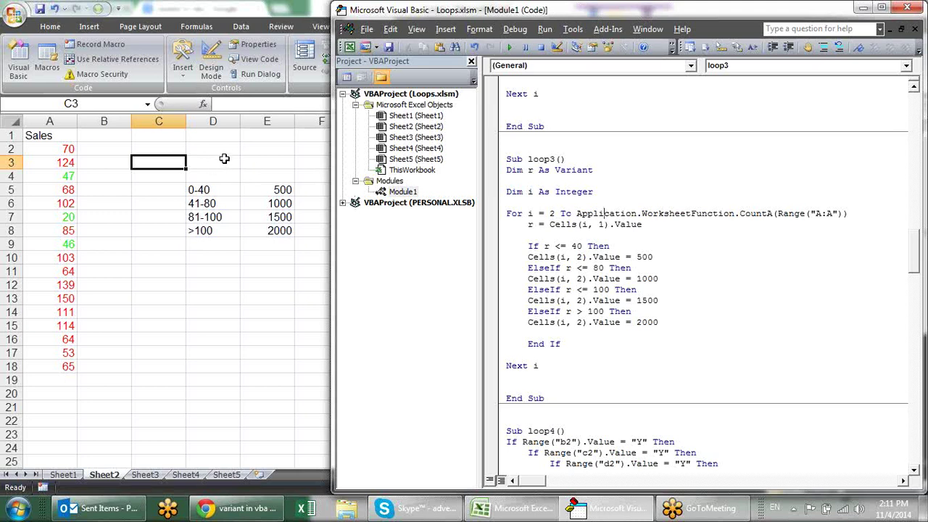
{"action": "left_click_drag", "start_coordinate": [223, 167], "coordinate": [222, 151]}
{"action": "left_click", "coordinate": [252, 152]}
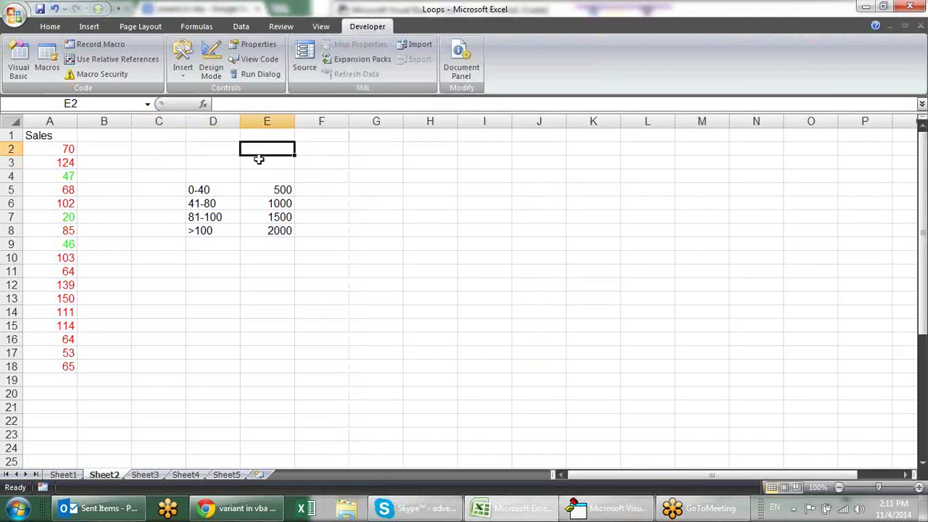
{"action": "type", "text": "=u"}
{"action": "double_click", "coordinate": [261, 163]}
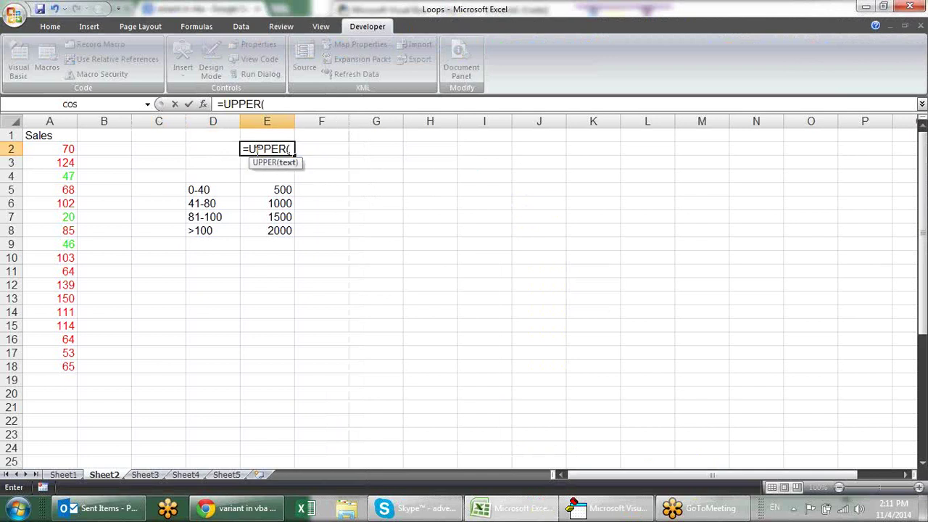
{"action": "key", "text": "Escape"}
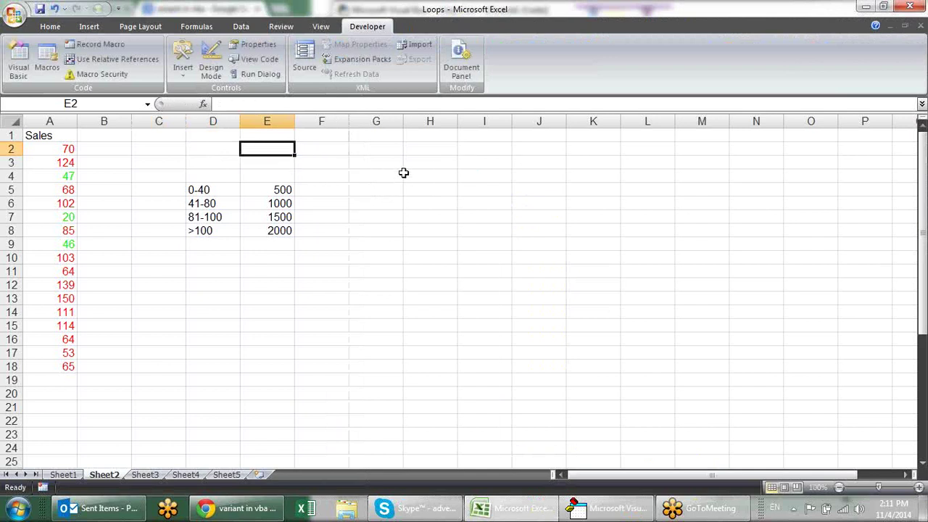
{"action": "key", "text": "alt+F11"}
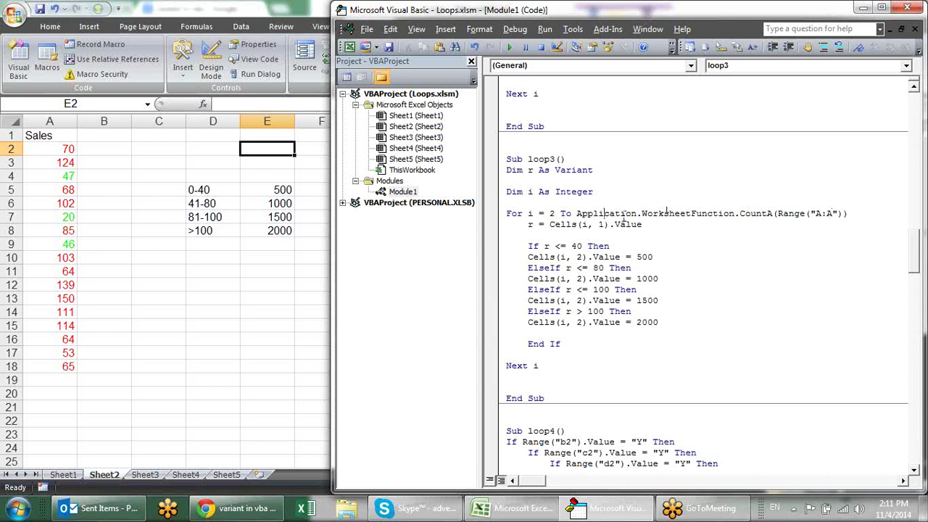
{"action": "left_click", "coordinate": [599, 200]}
{"action": "type", "text": "appl"}
{"action": "type", "text": "ication."}
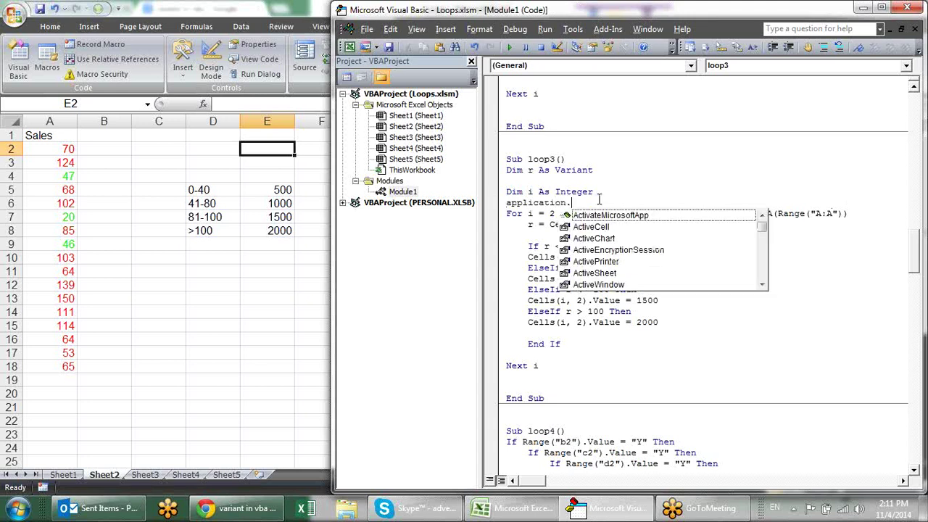
{"action": "type", "text": "ow"}
{"action": "key", "text": "BackSpace"}
{"action": "key", "text": "BackSpace"}
{"action": "key", "text": "BackSpace"}
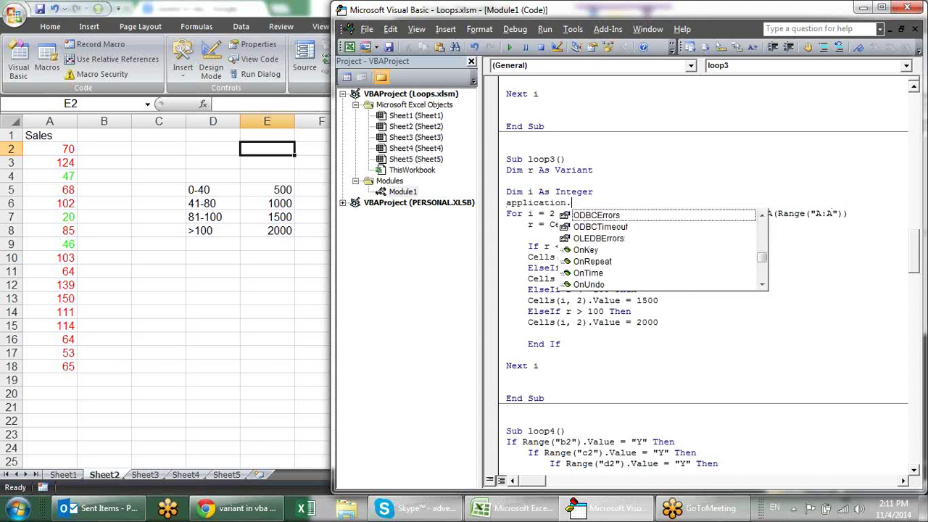
{"action": "type", "text": "wor"}
{"action": "key", "text": "Down"}
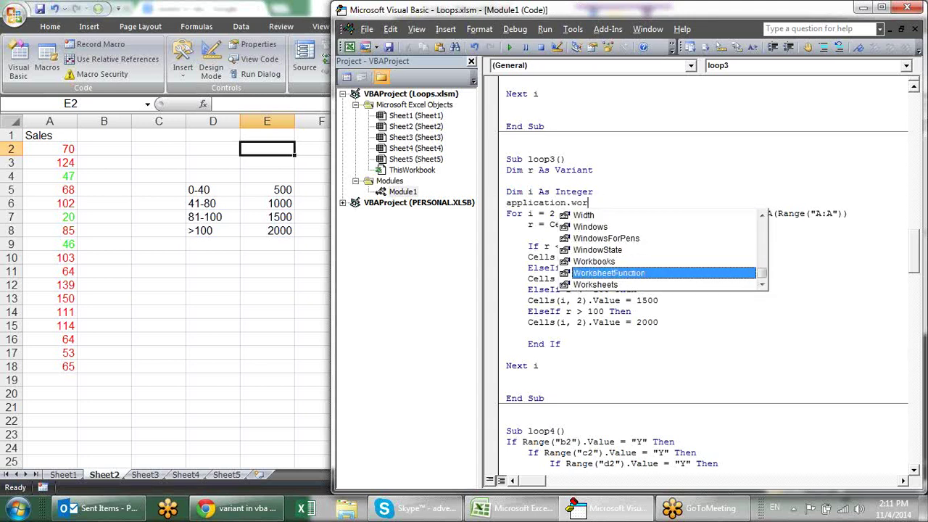
{"action": "key", "text": "Tab"}
{"action": "type", "text": "."}
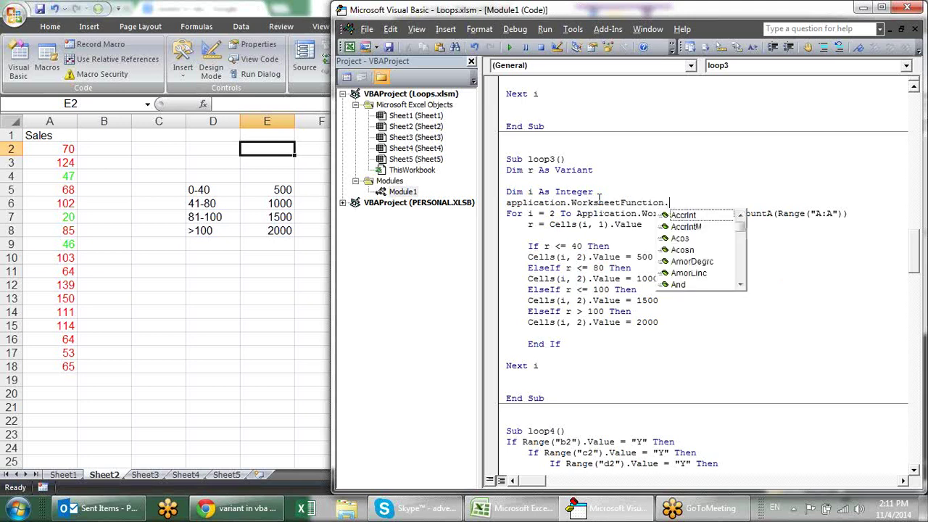
{"action": "scroll", "coordinate": [745, 230], "scroll_direction": "down", "scroll_amount": 3}
{"action": "left_click_drag", "start_coordinate": [743, 228], "coordinate": [743, 232]}
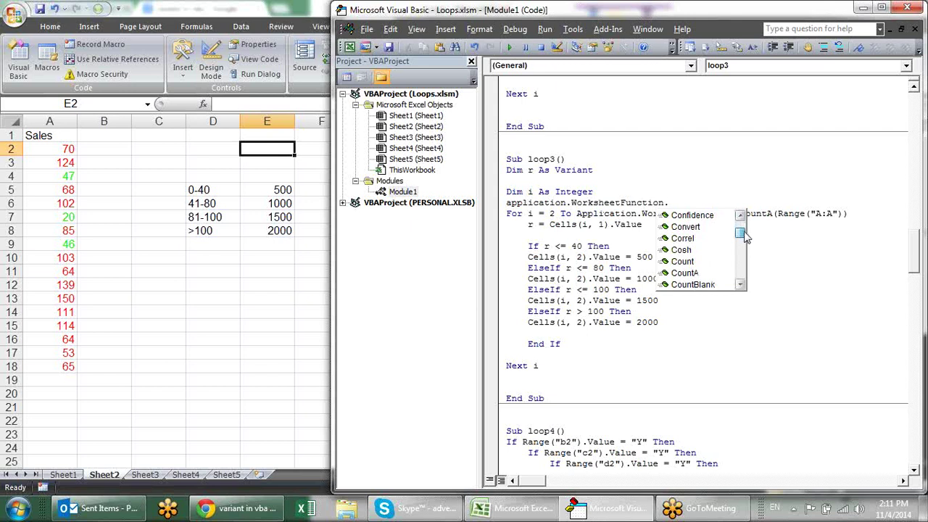
{"action": "left_click_drag", "start_coordinate": [740, 235], "coordinate": [736, 272]}
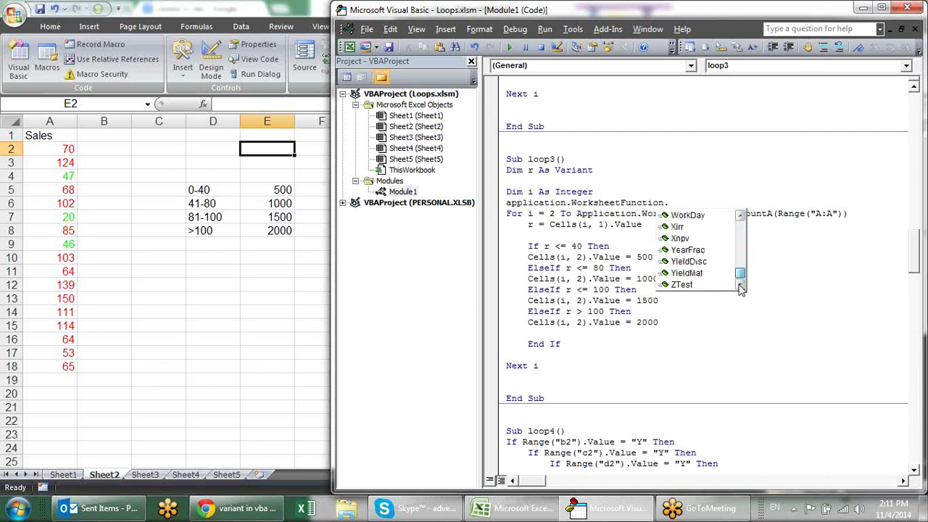
{"action": "left_click", "coordinate": [724, 244]}
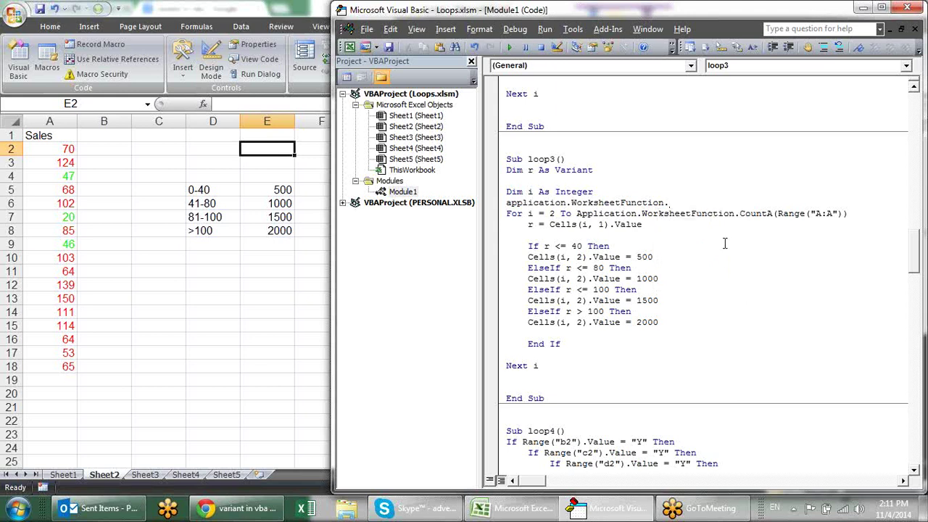
{"action": "key", "text": "BackSpace"}
{"action": "key", "text": "BackSpace"}
{"action": "key", "text": "BackSpace"}
{"action": "key", "text": "BackSpace"}
{"action": "key", "text": "BackSpace"}
{"action": "key", "text": "BackSpace"}
{"action": "key", "text": "BackSpace"}
{"action": "key", "text": "BackSpace"}
{"action": "key", "text": "BackSpace"}
{"action": "key", "text": "BackSpace"}
{"action": "key", "text": "BackSpace"}
{"action": "key", "text": "BackSpace"}
{"action": "key", "text": "BackSpace"}
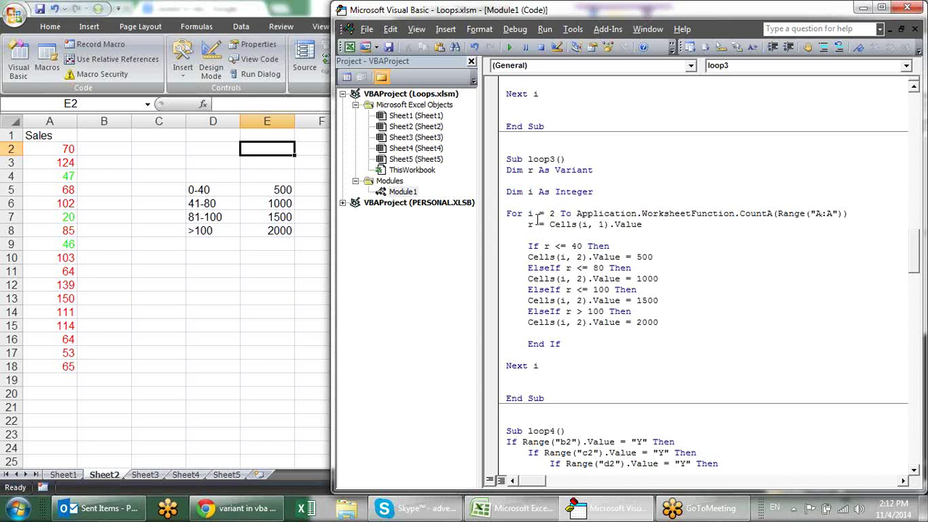
{"action": "left_click", "coordinate": [557, 247]}
Step through loop3 with F8 until B2 receives 1000, then run it to completion.
{"action": "key", "text": "F8"}
{"action": "key", "text": "F8"}
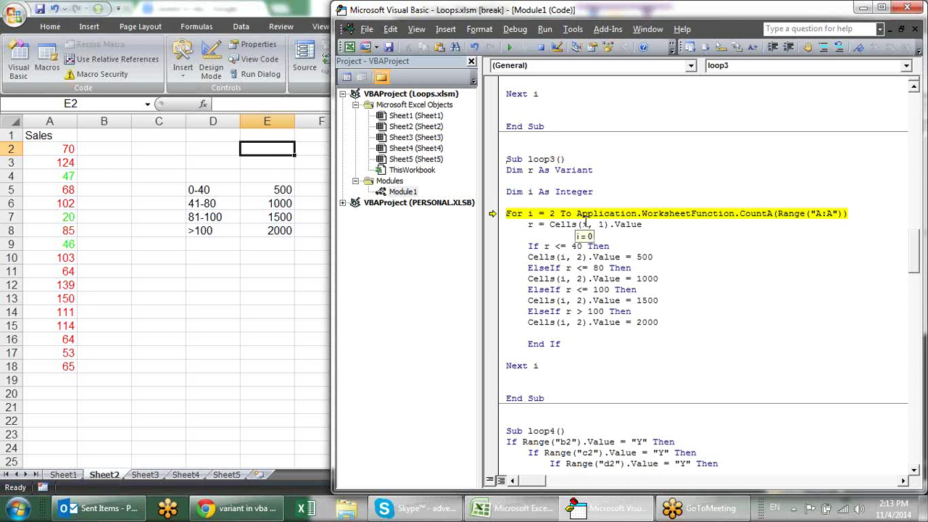
{"action": "key", "text": "F8"}
{"action": "key", "text": "F8"}
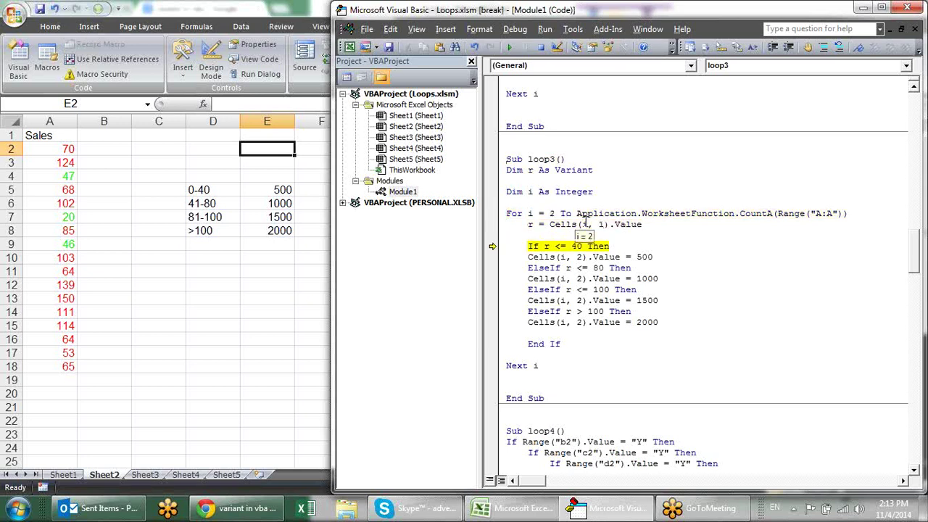
{"action": "key", "text": "F8"}
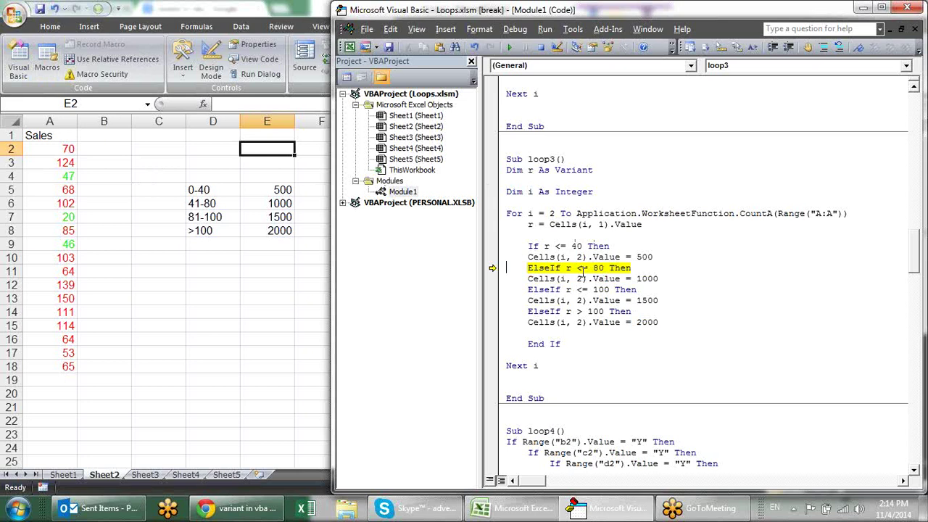
{"action": "key", "text": "F8"}
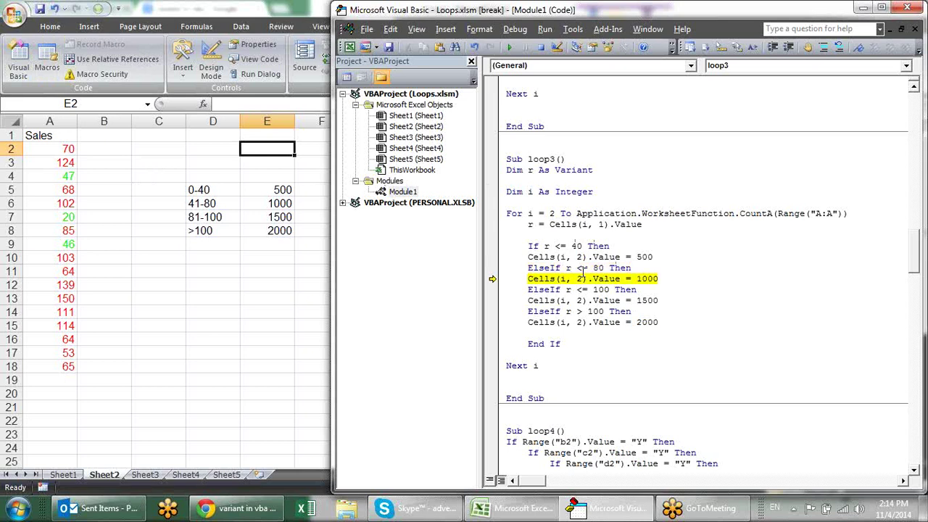
{"action": "key", "text": "F8"}
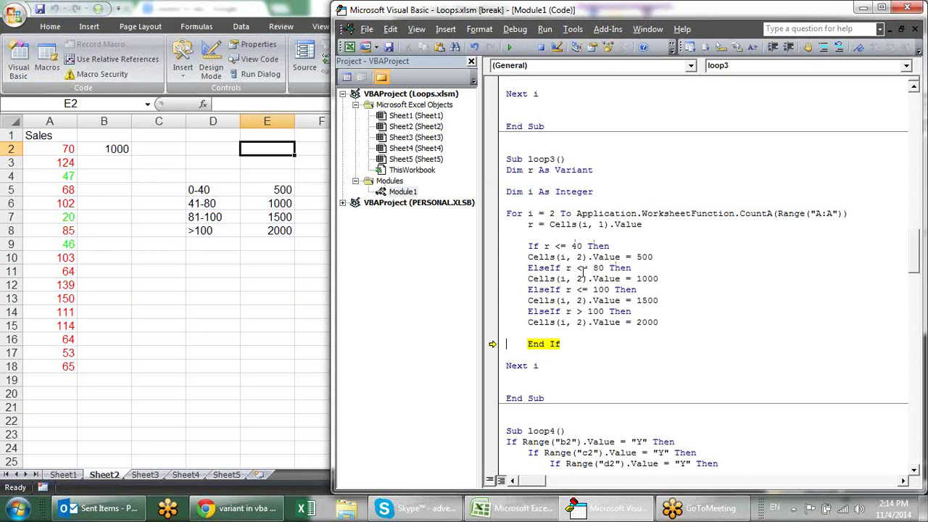
{"action": "key", "text": "F8"}
{"action": "key", "text": "F8"}
{"action": "key", "text": "F8"}
{"action": "key", "text": "F8"}
{"action": "key", "text": "F8"}
{"action": "key", "text": "F8"}
{"action": "key", "text": "F8"}
{"action": "key", "text": "F8"}
{"action": "key", "text": "F8"}
{"action": "key", "text": "F8"}
{"action": "key", "text": "F8"}
{"action": "key", "text": "F8"}
{"action": "key", "text": "F8"}
{"action": "key", "text": "F8"}
{"action": "key", "text": "F8"}
{"action": "key", "text": "F8"}
{"action": "key", "text": "F8"}
{"action": "key", "text": "F8"}
{"action": "key", "text": "F8"}
{"action": "key", "text": "F8"}
{"action": "key", "text": "F8"}
{"action": "key", "text": "F8"}
{"action": "key", "text": "F8"}
{"action": "key", "text": "F8"}
{"action": "key", "text": "F8"}
{"action": "key", "text": "F8"}
{"action": "key", "text": "F8"}
{"action": "key", "text": "F8"}
{"action": "key", "text": "F8"}
{"action": "key", "text": "F8"}
{"action": "key", "text": "F8"}
{"action": "key", "text": "F8"}
{"action": "key", "text": "F8"}
{"action": "key", "text": "F8"}
{"action": "key", "text": "F8"}
{"action": "key", "text": "F8"}
{"action": "key", "text": "F8"}
{"action": "key", "text": "F8"}
{"action": "key", "text": "F8"}
{"action": "key", "text": "F8"}
{"action": "key", "text": "F8"}
{"action": "key", "text": "F8"}
{"action": "key", "text": "F8"}
{"action": "key", "text": "F8"}
{"action": "key", "text": "F8"}
{"action": "key", "text": "F8"}
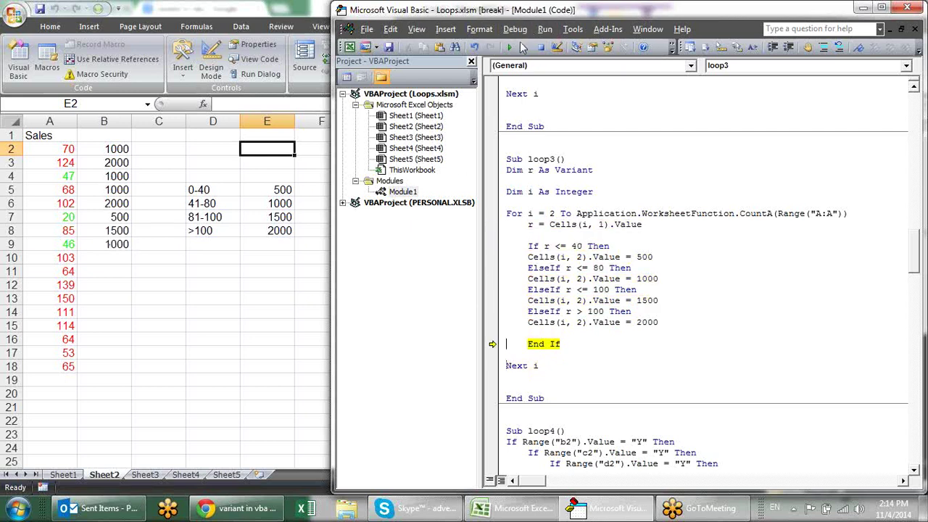
{"action": "left_click", "coordinate": [510, 47]}
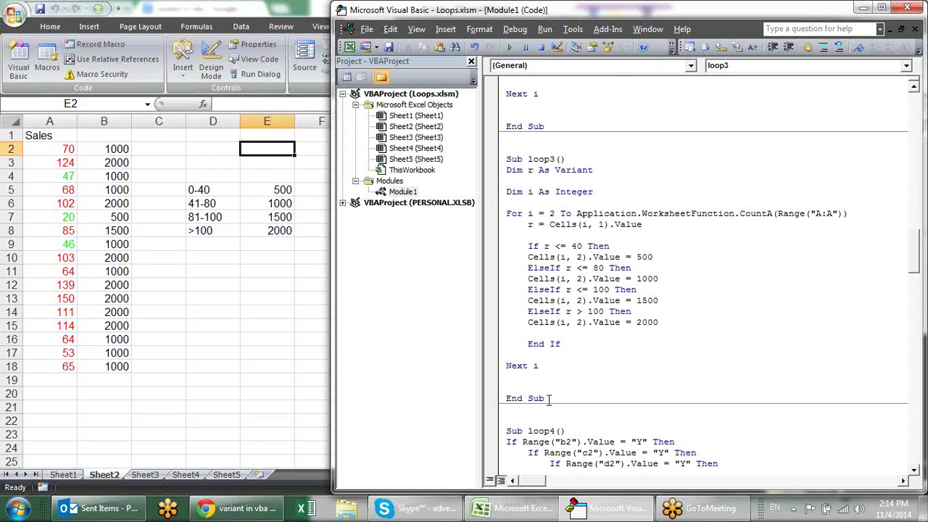
Delete the loop4 code below the loop3 procedure.
{"action": "left_click_drag", "start_coordinate": [545, 398], "coordinate": [489, 165]}
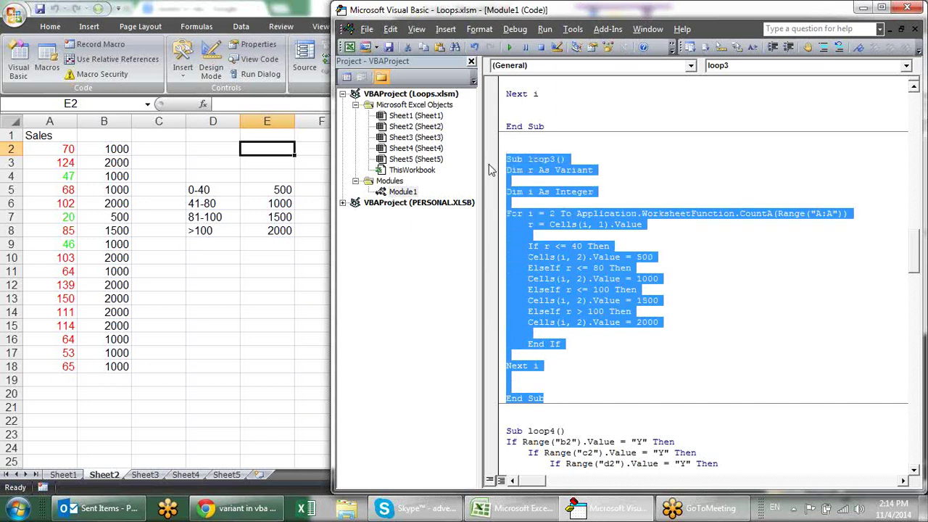
{"action": "left_click", "coordinate": [580, 398]}
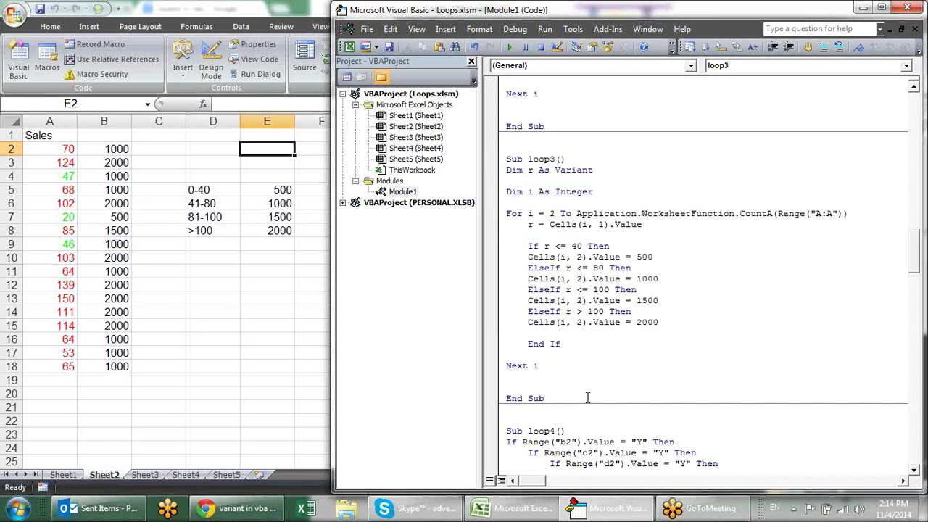
{"action": "key", "text": "shift+ctrl+End"}
{"action": "key", "text": "Delete"}
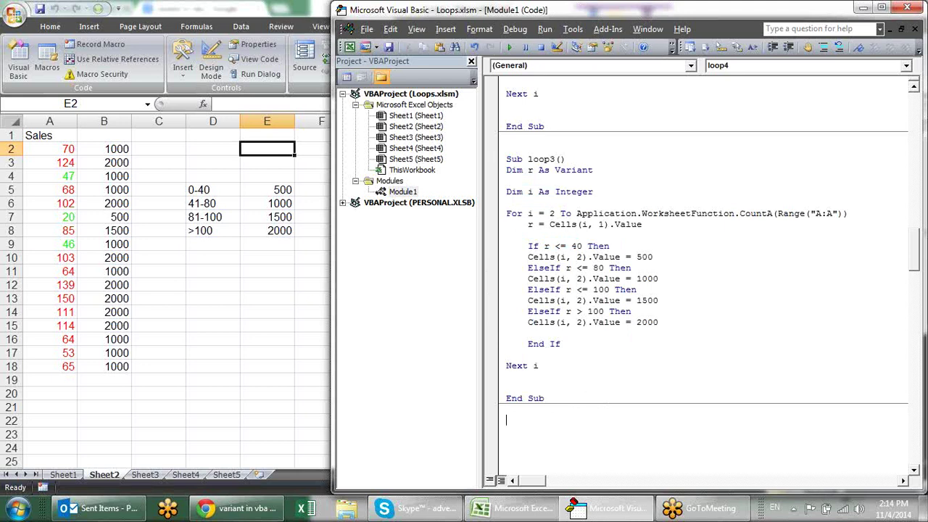
{"action": "key", "text": "BackSpace"}
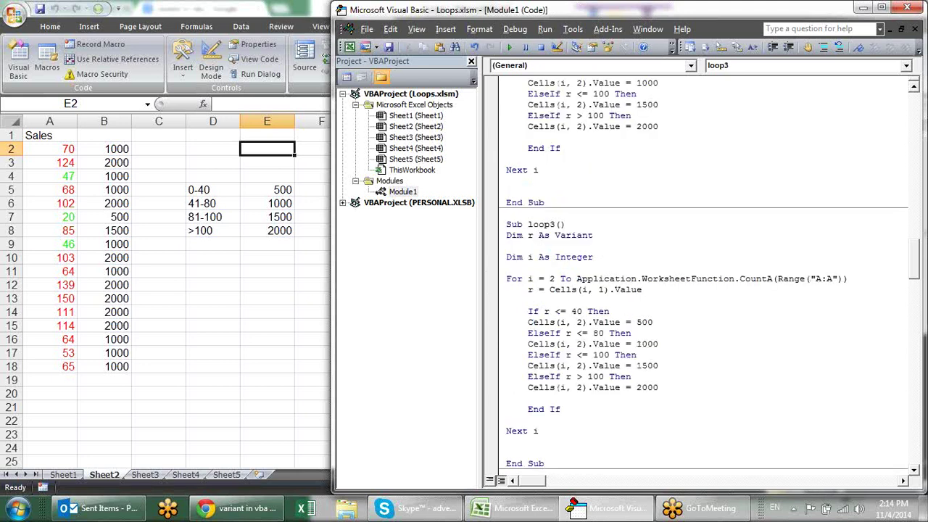
{"action": "scroll", "coordinate": [726, 85], "scroll_direction": "down", "scroll_amount": 2}
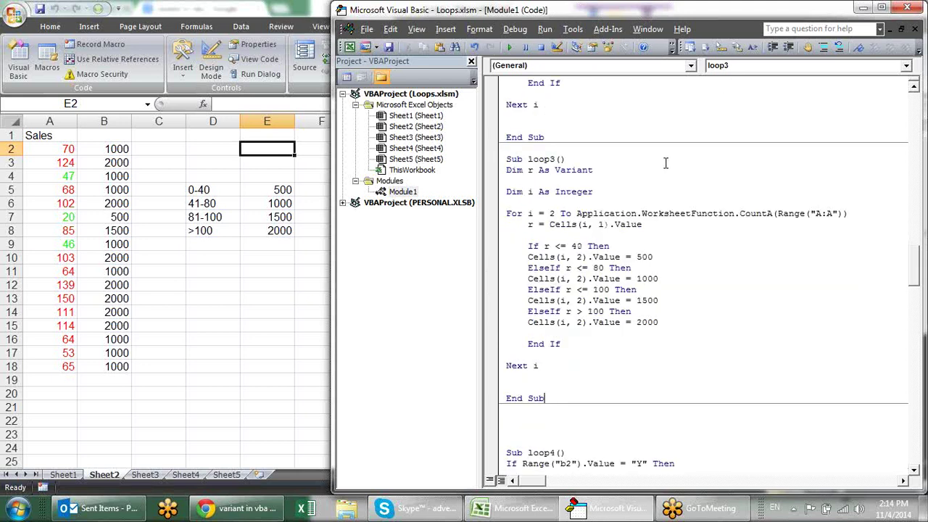
Rename loop3 to 'sample' and delete its If/ElseIf block writing 500–2000.
{"action": "left_click", "coordinate": [557, 159]}
{"action": "key", "text": "BackSpace"}
{"action": "key", "text": "BackSpace"}
{"action": "key", "text": "BackSpace"}
{"action": "key", "text": "BackSpace"}
{"action": "key", "text": "BackSpace"}
{"action": "type", "text": "sample"}
{"action": "left_click", "coordinate": [683, 245]}
{"action": "mouse_move", "coordinate": [569, 344]}
{"action": "left_mouse_down"}
{"action": "mouse_move", "coordinate": [521, 253]}
{"action": "mouse_move", "coordinate": [500, 247]}
{"action": "left_mouse_up"}
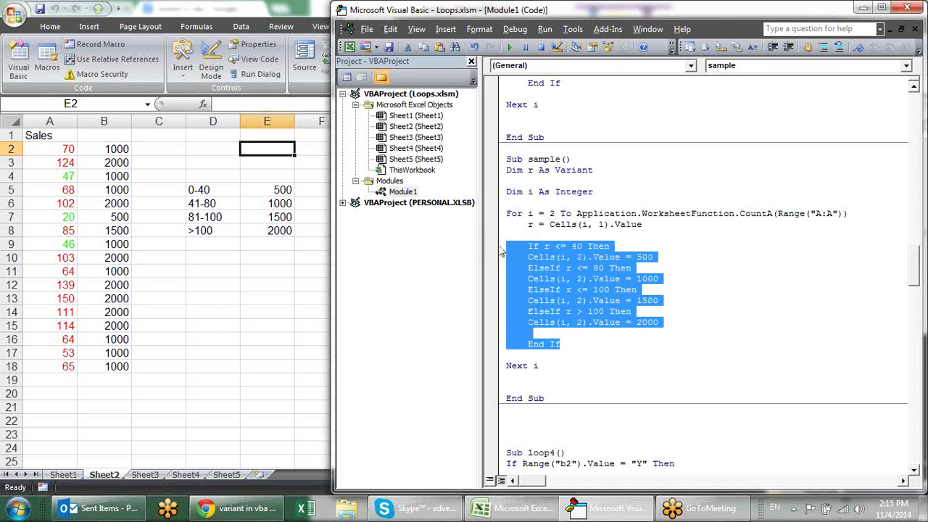
{"action": "key", "text": "Delete"}
Add a 'Dim tf, fe, eo As Integer' declaration below 'Dim i As Integer'.
{"action": "left_click", "coordinate": [605, 191]}
{"action": "key", "text": "Return"}
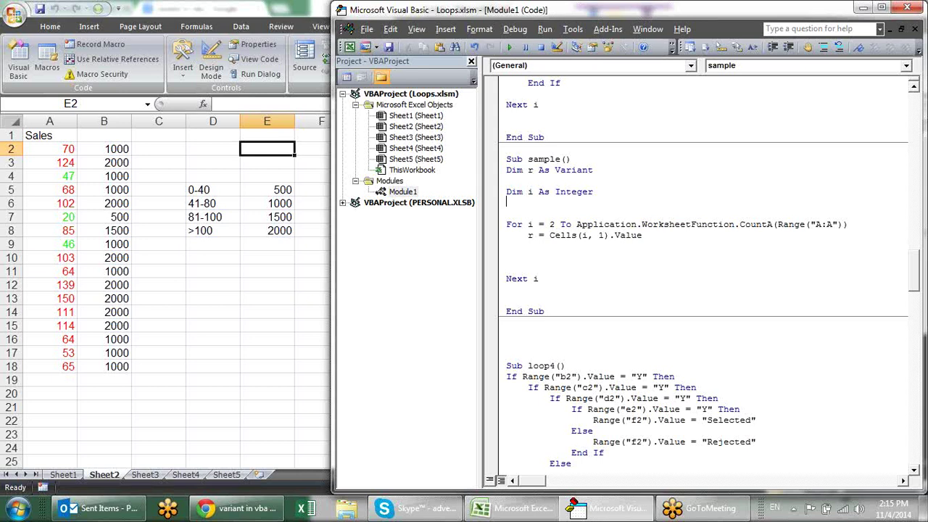
{"action": "type", "text": "dim"}
{"action": "type", "text": "r,"}
{"action": "key", "text": "BackSpace"}
{"action": "type", "text": "en"}
{"action": "type", "text": ","}
{"action": "key", "text": "BackSpace"}
{"action": "key", "text": "BackSpace"}
{"action": "key", "text": "BackSpace"}
{"action": "type", "text": "f"}
{"action": "type", "text": "f"}
{"action": "type", "text": "e,"}
{"action": "type", "text": "ec"}
{"action": "type", "text": " as Integer"}
{"action": "key", "text": "Return"}
Insert empty lines inside the loop below 'r = Cells(i, 1).Value'.
{"action": "key", "text": "Down"}
{"action": "key", "text": "Down"}
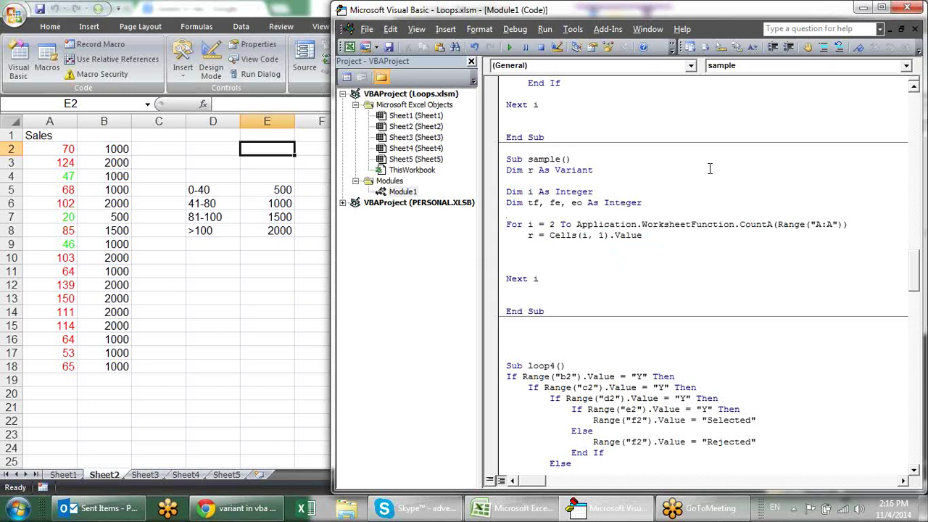
{"action": "key", "text": "Return"}
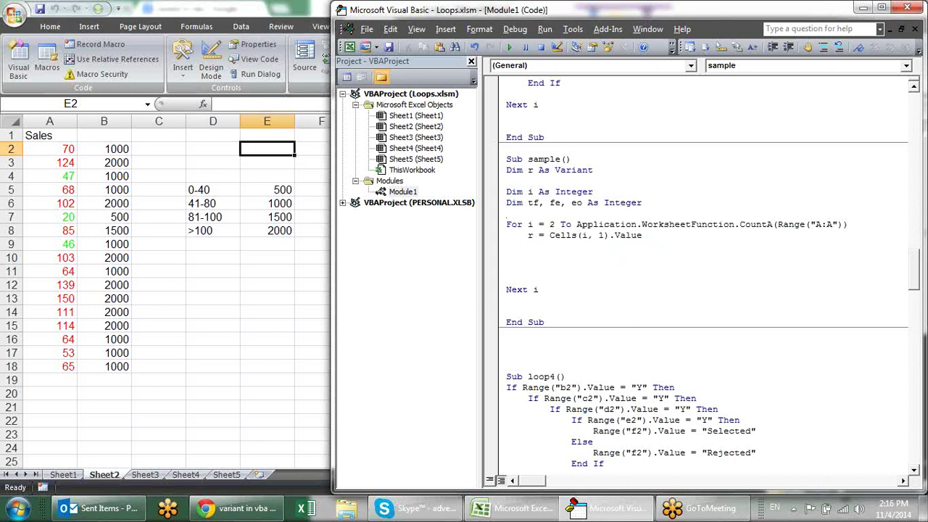
{"action": "key", "text": "Return"}
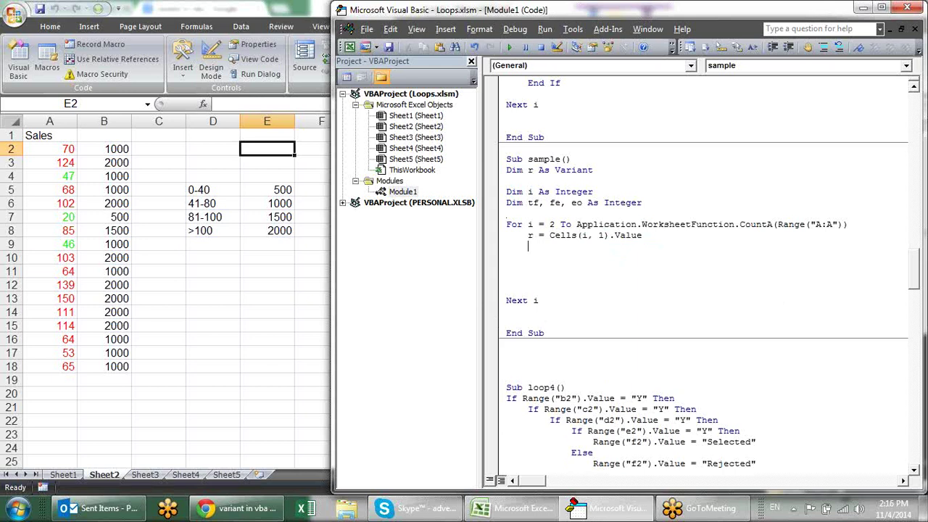
Write 'If r>=10 And r<=40' incrementing tf and 'ElseIf r>40 And r<=80' incrementing fe.
{"action": "key", "text": "Return"}
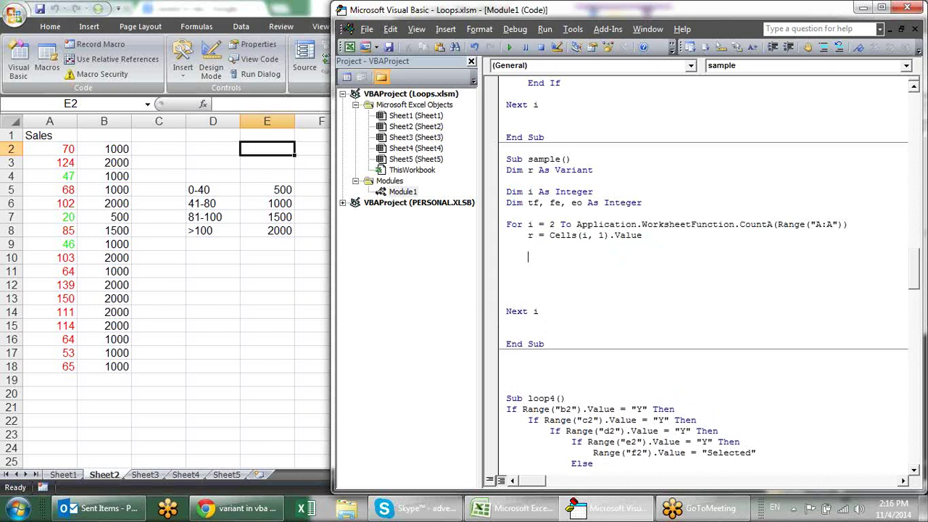
{"action": "type", "text": "if r"}
{"action": "type", "text": ">"}
{"action": "type", "text": "=10"}
{"action": "type", "text": " and r"}
{"action": "type", "text": "<"}
{"action": "type", "text": "="}
{"action": "type", "text": "40"}
{"action": "type", "text": " then"}
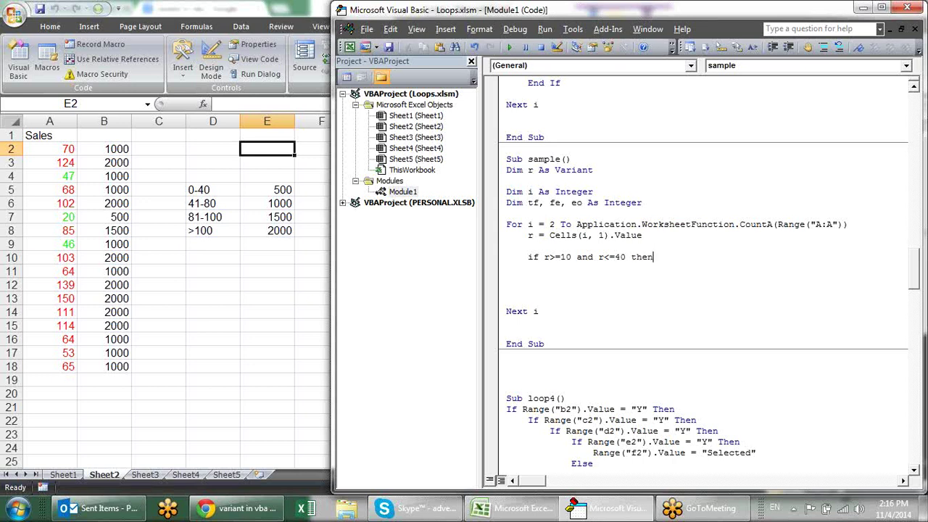
{"action": "key", "text": "Return"}
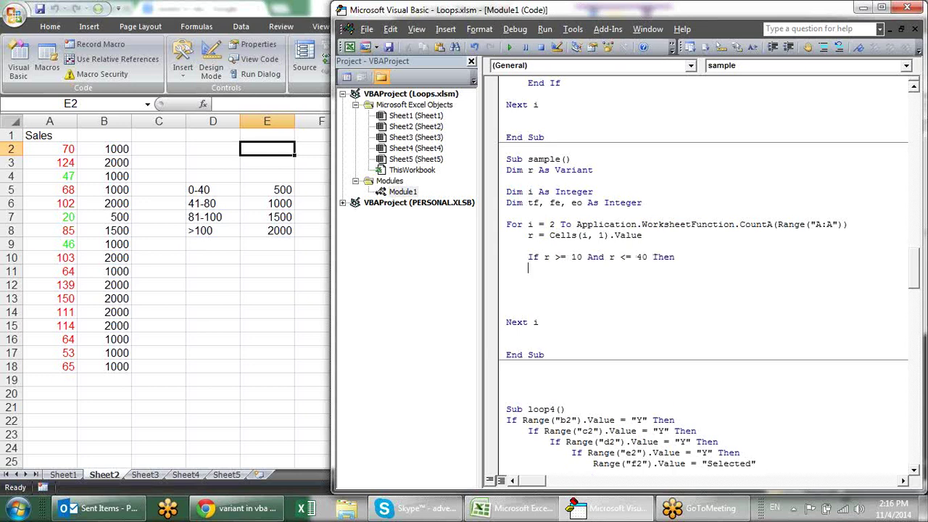
{"action": "type", "text": "tf="}
{"action": "type", "text": "tf"}
{"action": "type", "text": "+1"}
{"action": "key", "text": "Return"}
{"action": "type", "text": "elseif "}
{"action": "type", "text": "r>"}
{"action": "type", "text": "40"}
{"action": "type", "text": " and"}
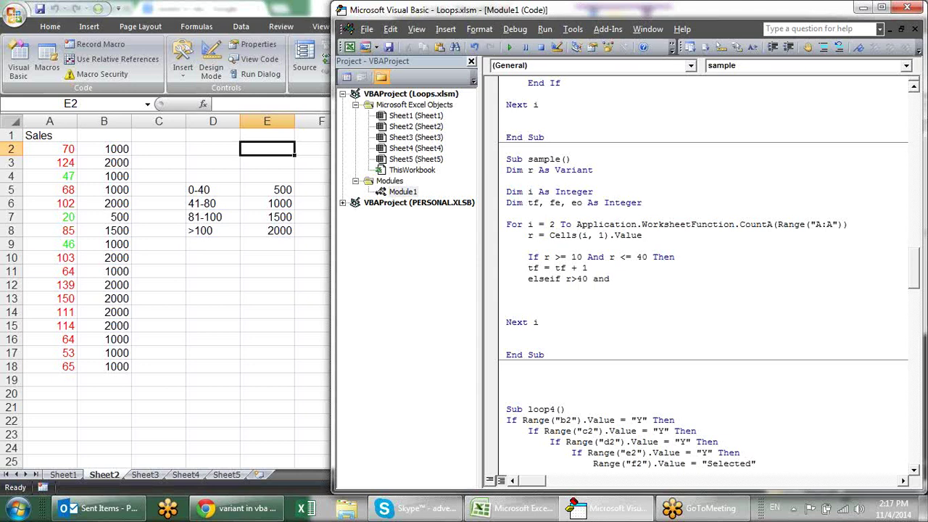
{"action": "type", "text": " r"}
{"action": "type", "text": "<=80 then"}
{"action": "key", "text": "Return"}
{"action": "type", "text": "fe"}
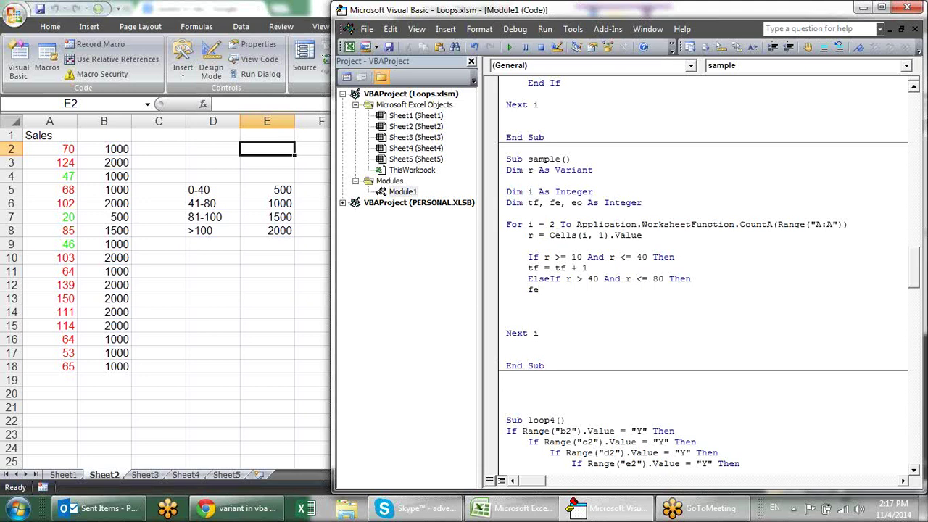
{"action": "type", "text": "=fe+1"}
{"action": "key", "text": "Return"}
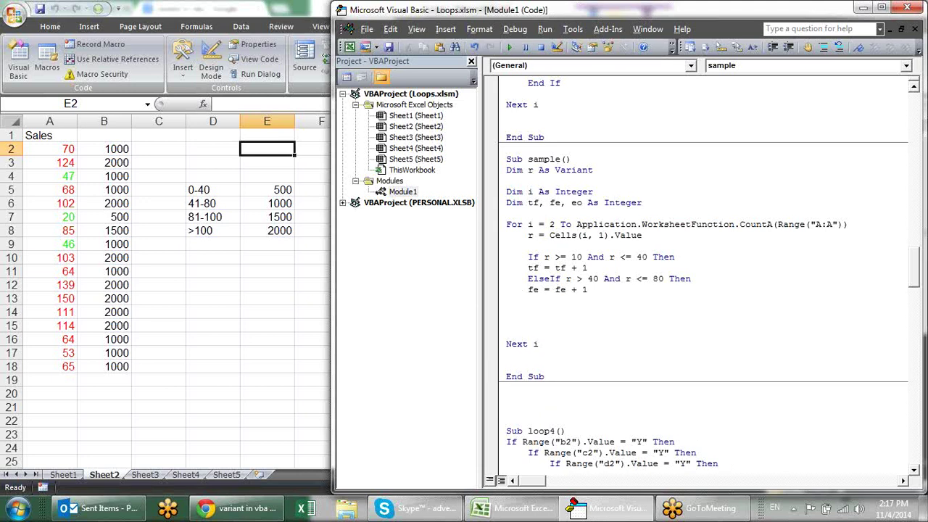
Add 'ElseIf r>80 And r<=120' incrementing eo, then Else and End If.
{"action": "type", "text": "elseif r"}
{"action": "type", "text": ">80"}
{"action": "type", "text": " and r<="}
{"action": "type", "text": "12"}
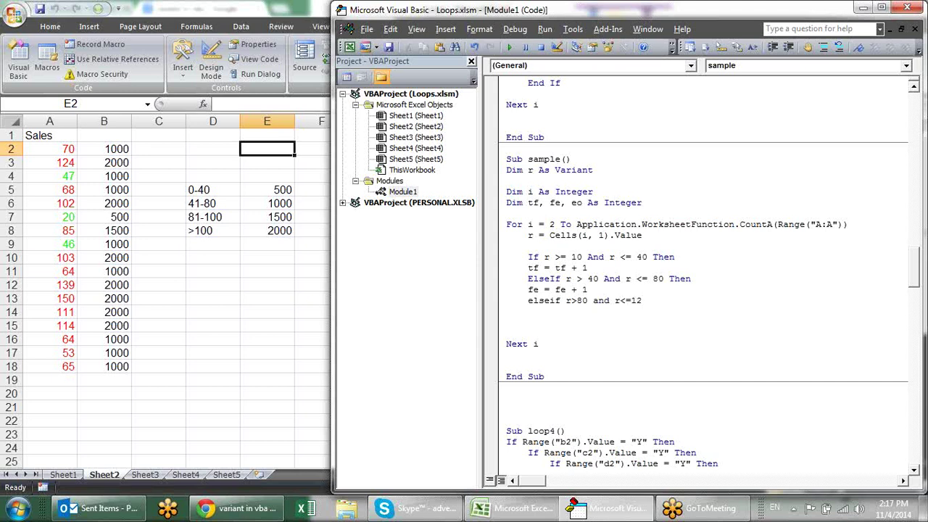
{"action": "type", "text": "0"}
{"action": "type", "text": " then"}
{"action": "key", "text": "Return"}
{"action": "type", "text": "eo = eo "}
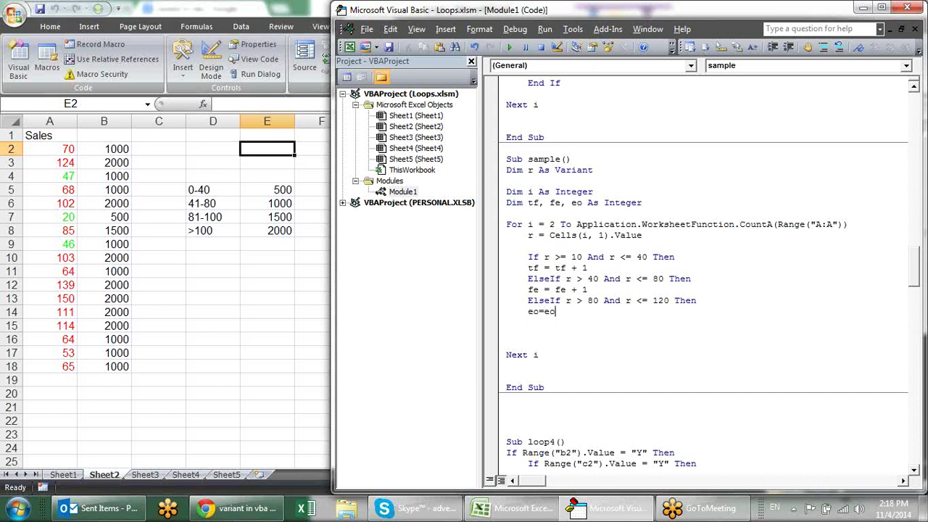
{"action": "type", "text": "+ 1"}
{"action": "key", "text": "Return"}
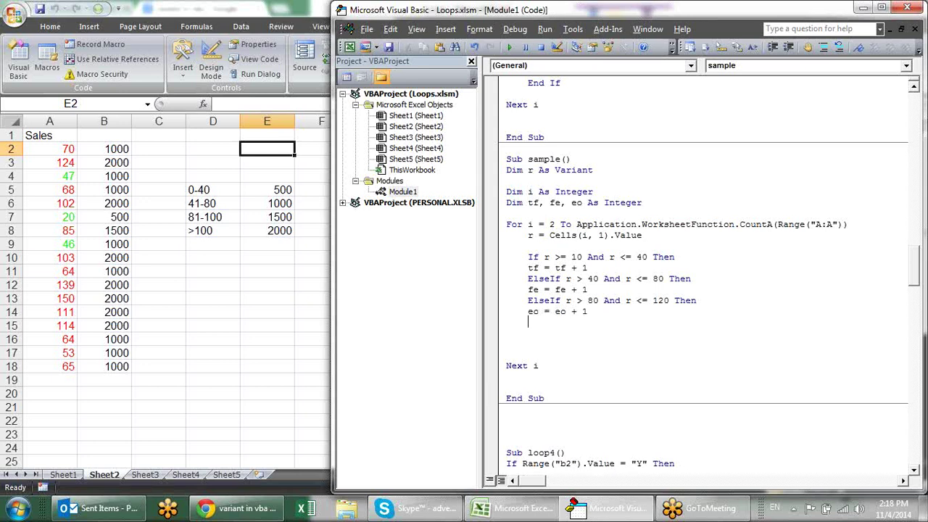
{"action": "type", "text": "else"}
{"action": "key", "text": "Return"}
{"action": "key", "text": "Return"}
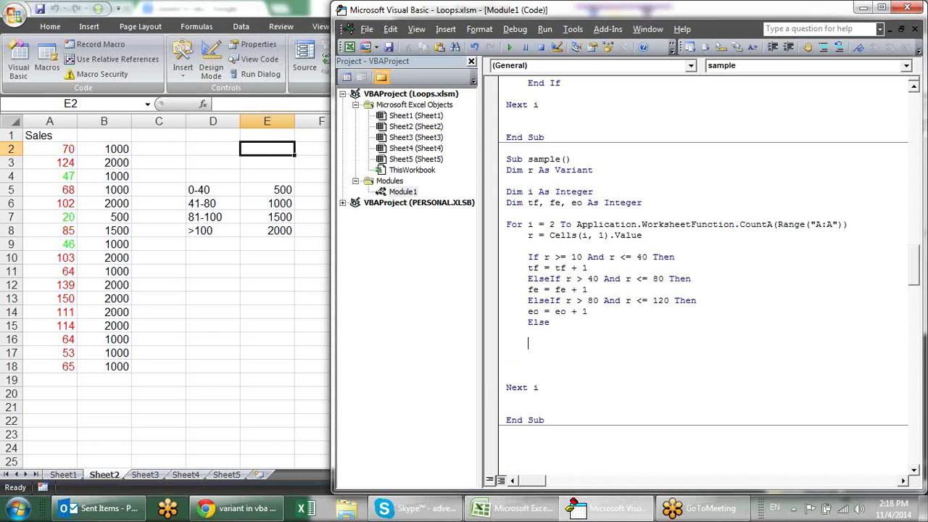
{"action": "type", "text": "end if"}
{"action": "left_click", "coordinate": [529, 333]}
Declare ot on the Dim line and increment it with 'ot=ot+1' under Else.
{"action": "left_click", "coordinate": [583, 202]}
{"action": "type", "text": ", ot"}
{"action": "left_click", "coordinate": [506, 213]}
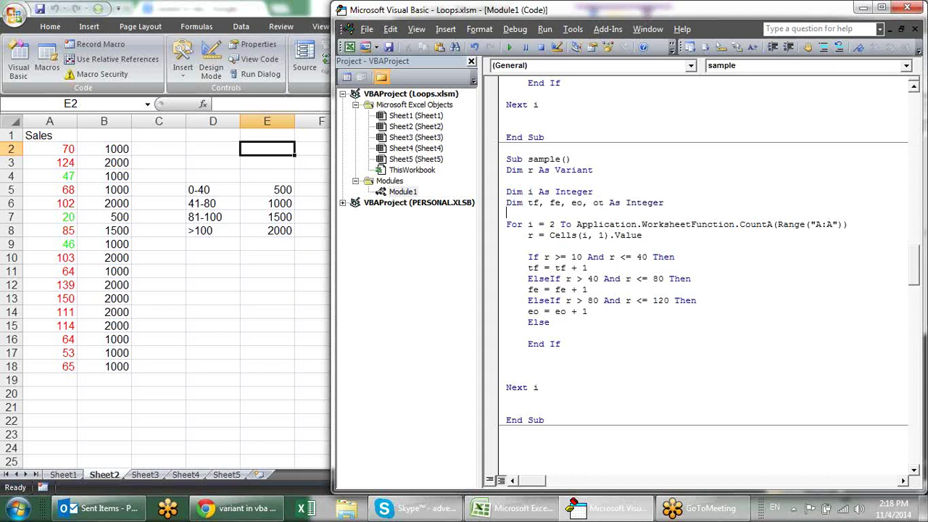
{"action": "left_click", "coordinate": [550, 322]}
{"action": "type", "text": "ot="}
{"action": "type", "text": "ot+1"}
{"action": "key", "text": "Down"}
Begin a msgbox line after 'Next i', before End Sub.
{"action": "left_click", "coordinate": [538, 387]}
{"action": "key", "text": "Return"}
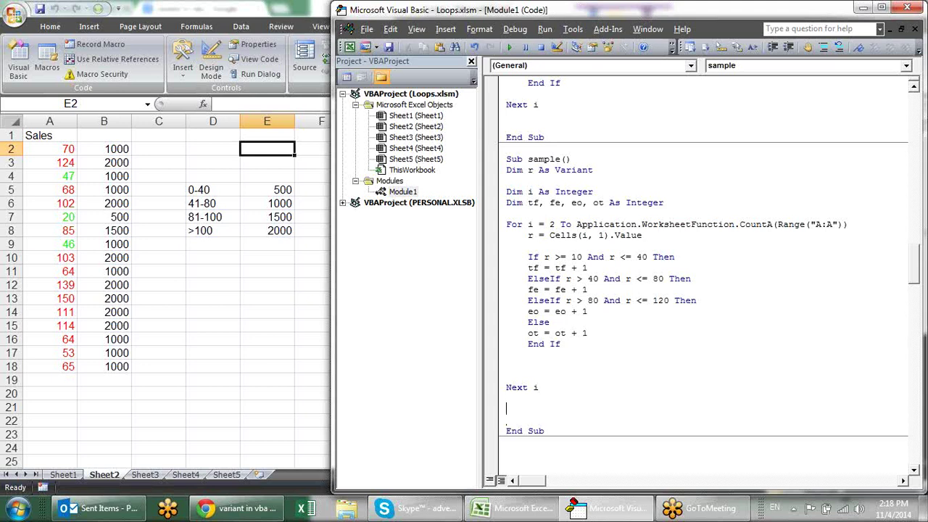
{"action": "type", "text": "msgbox"}
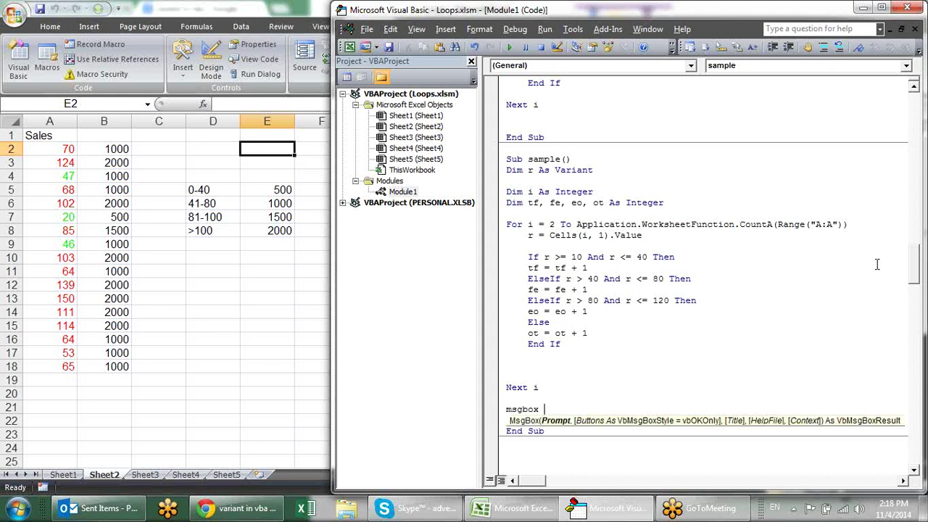
{"action": "type", "text": " \""}
{"action": "type", "text": "Ten to Foo"}
Finish the MsgBox showing Ten to Forty, Forty to Eighty, Eighty to One Twenty and Others counts, then run the macro.
{"action": "key", "text": "BackSpace"}
{"action": "type", "text": "rty"}
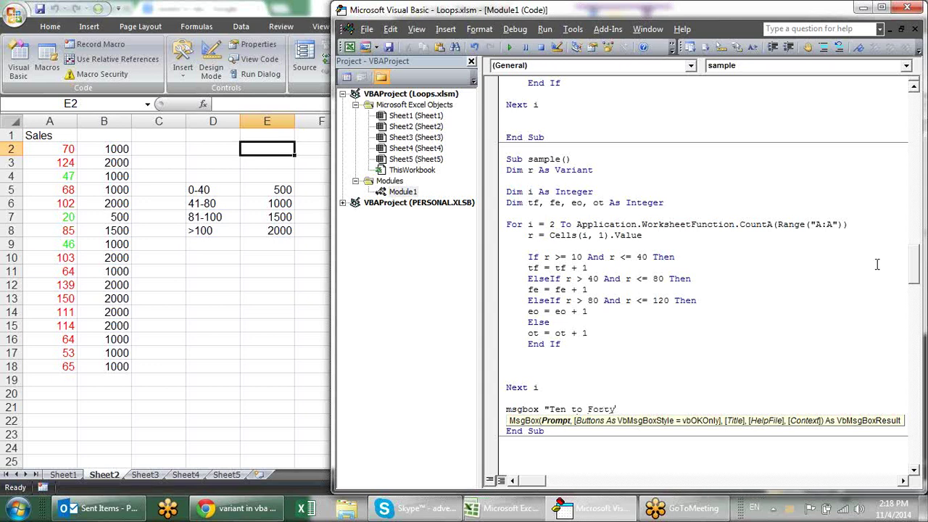
{"action": "type", "text": "=\""}
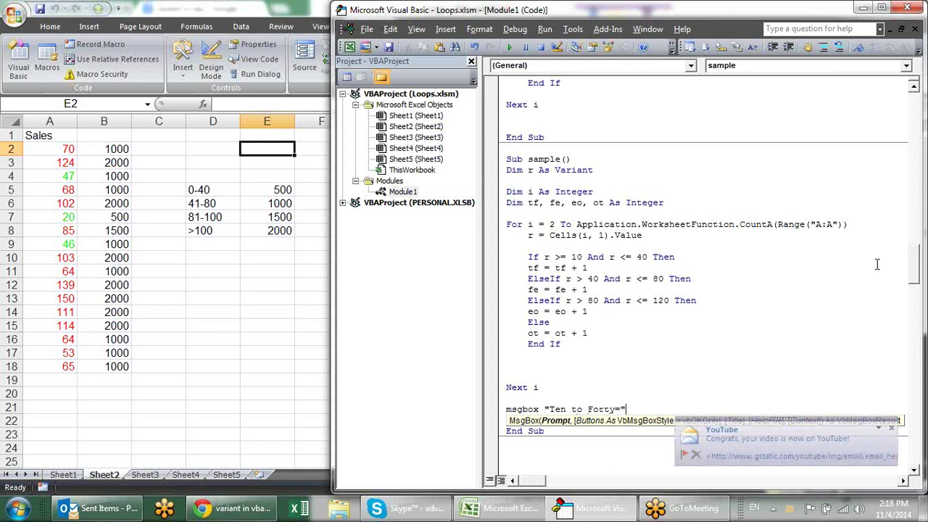
{"action": "type", "text": "&"}
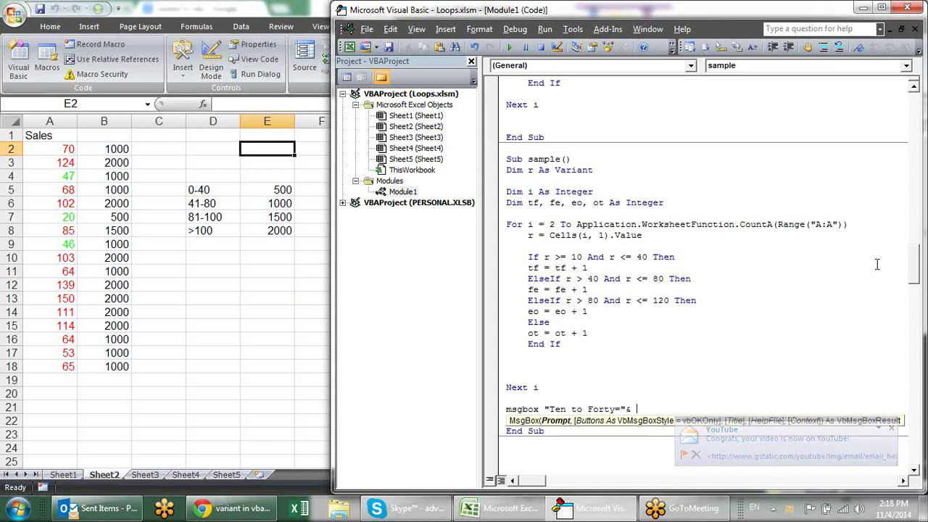
{"action": "type", "text": " tf"}
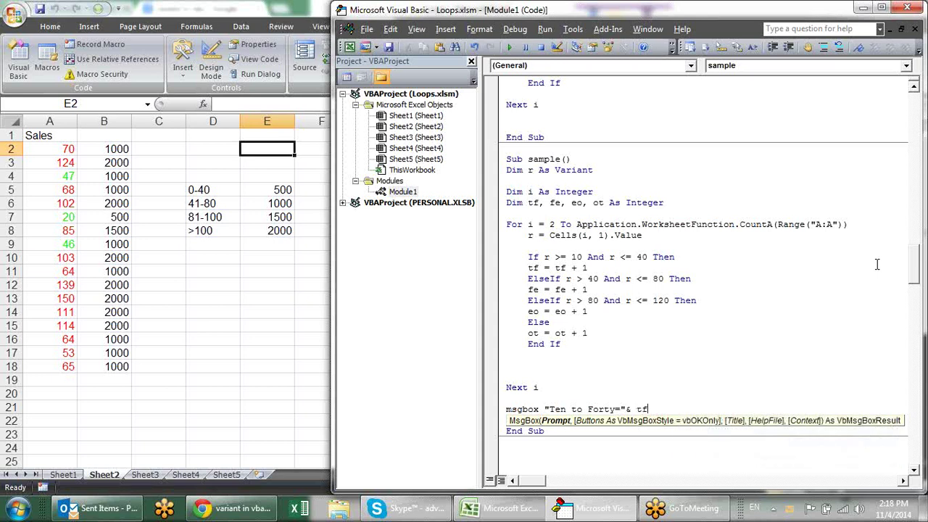
{"action": "type", "text": "&"}
{"action": "type", "text": " \""}
{"action": "key", "text": "Left"}
{"action": "key", "text": "Left"}
{"action": "key", "text": "Left"}
{"action": "type", "text": "Forty to Eighty"}
{"action": "type", "text": "=\" & "}
{"action": "type", "text": "fe "}
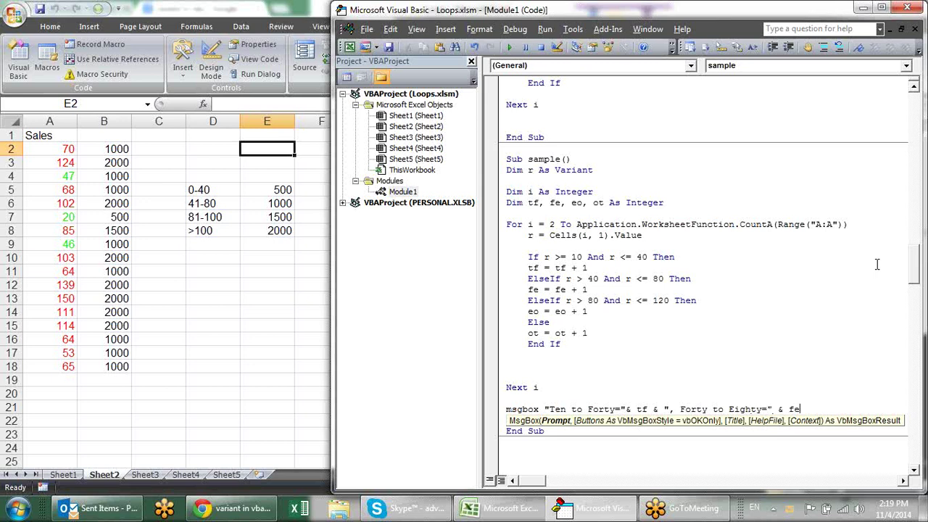
{"action": "type", "text": "&"}
{"action": "type", "text": "\", "}
{"action": "type", "text": "Eithy to"}
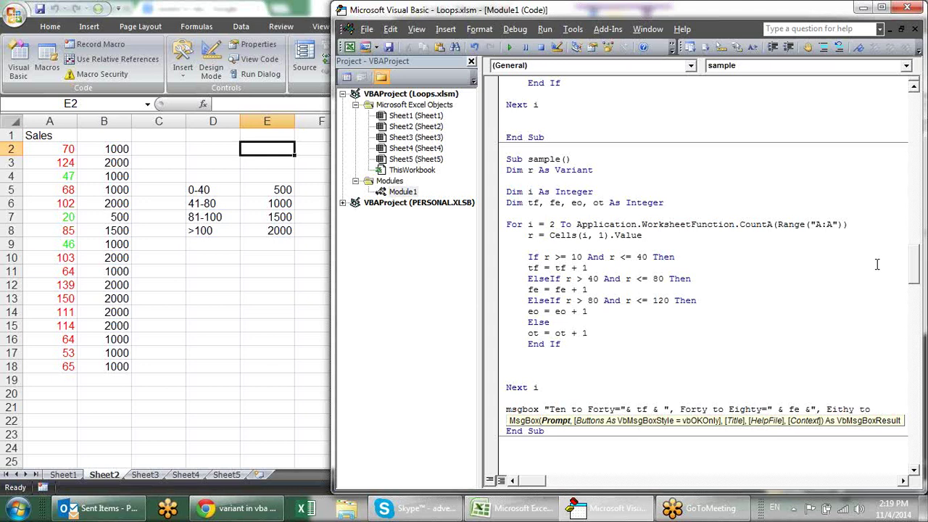
{"action": "key", "text": "BackSpace"}
{"action": "key", "text": "BackSpace"}
{"action": "key", "text": "BackSpace"}
{"action": "key", "text": "BackSpace"}
{"action": "key", "text": "BackSpace"}
{"action": "key", "text": "BackSpace"}
{"action": "key", "text": "BackSpace"}
{"action": "type", "text": "ghty to One Twenty"}
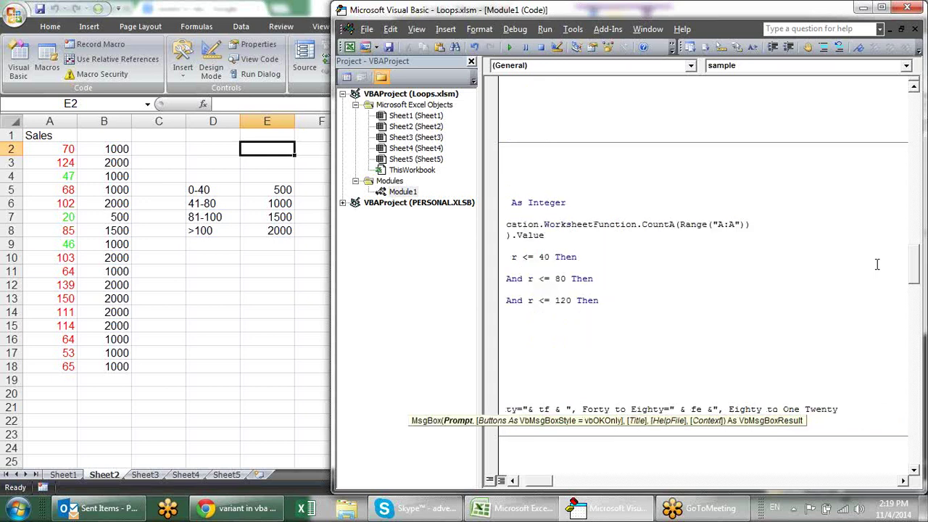
{"action": "type", "text": "=\" &"}
{"action": "type", "text": " eo"}
{"action": "type", "text": " &\""}
{"action": "type", "text": ", "}
{"action": "type", "text": "Others="}
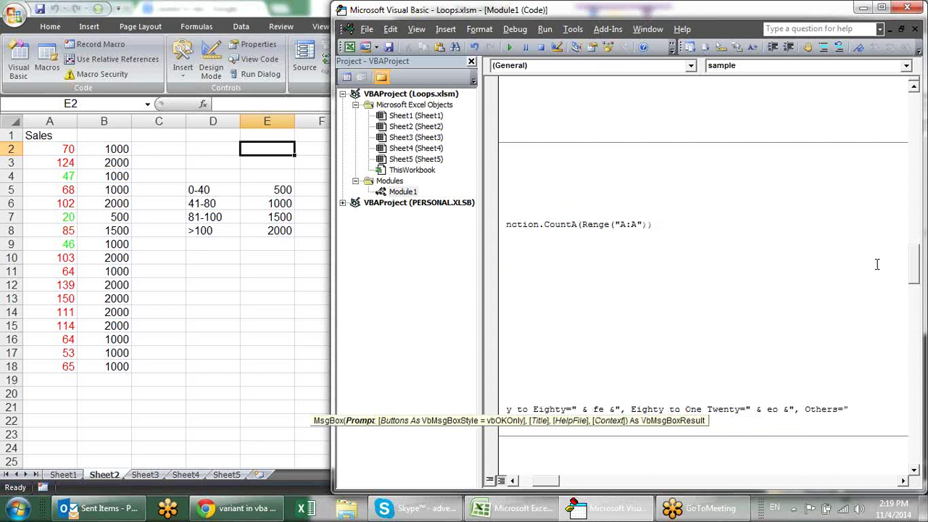
{"action": "type", "text": "& ot"}
{"action": "key", "text": "Return"}
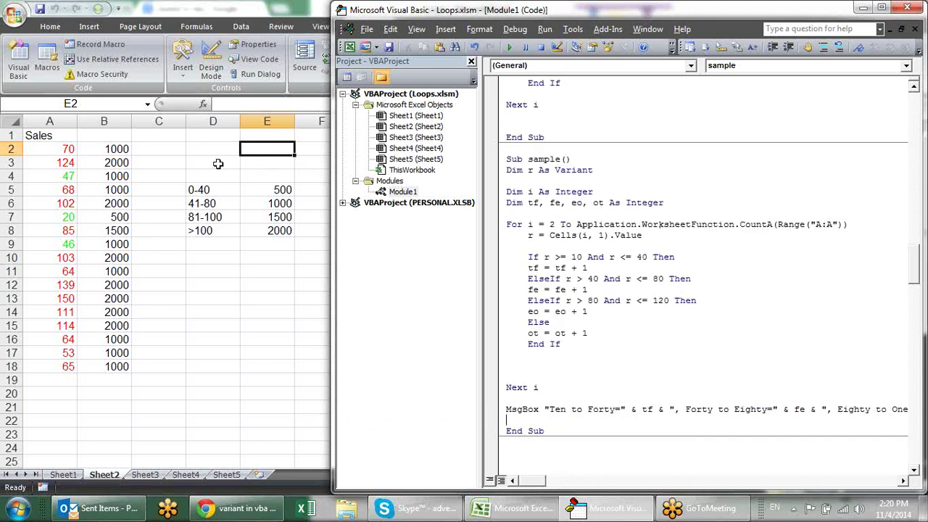
{"action": "left_click", "coordinate": [509, 47]}
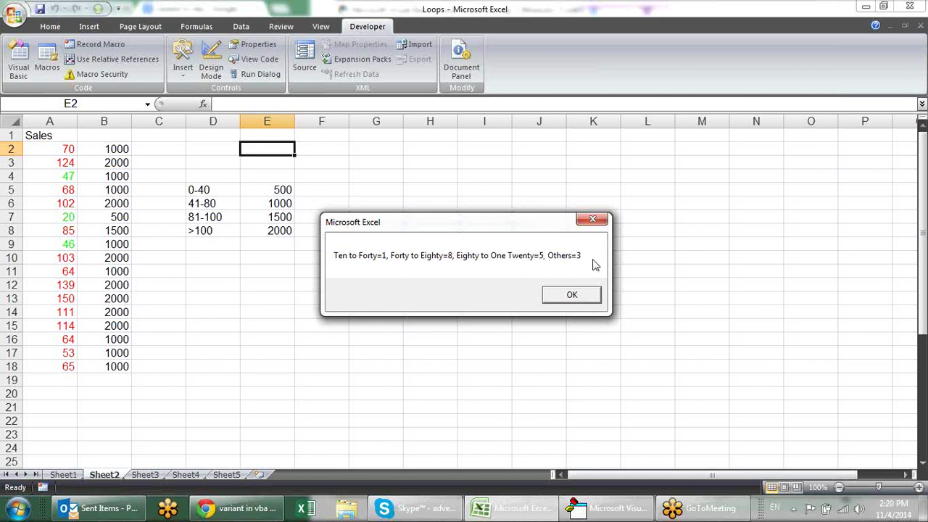
Dismiss the message reporting the Sales band counts 1, 8, 5 and 3.
{"action": "left_click", "coordinate": [580, 298]}
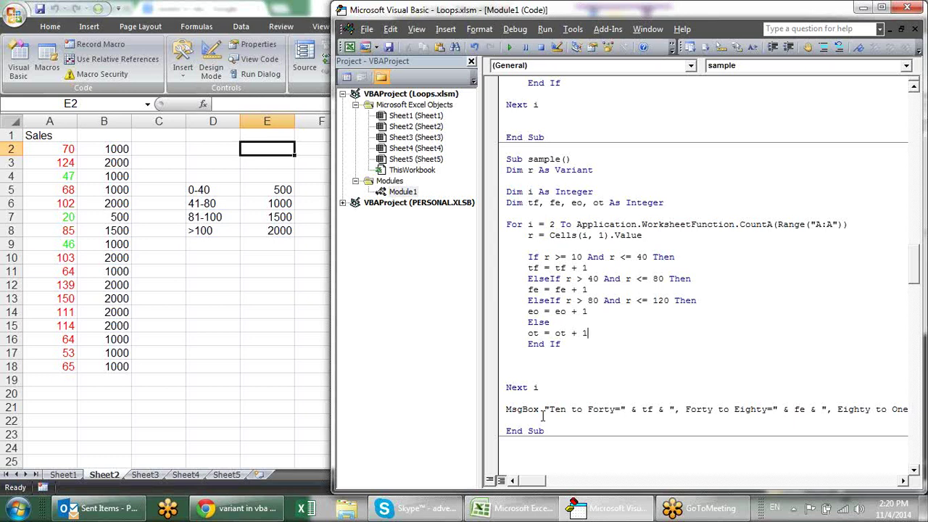
Replace MsgBox with Range("b1").Value = so the summary lands in B1, then run the macro.
{"action": "left_click_drag", "start_coordinate": [541, 411], "coordinate": [499, 413]}
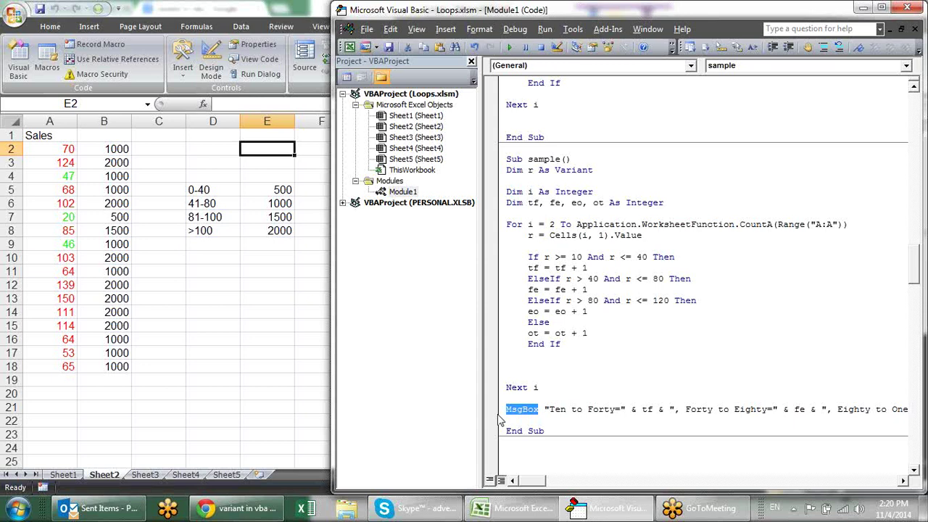
{"action": "type", "text": "Range"}
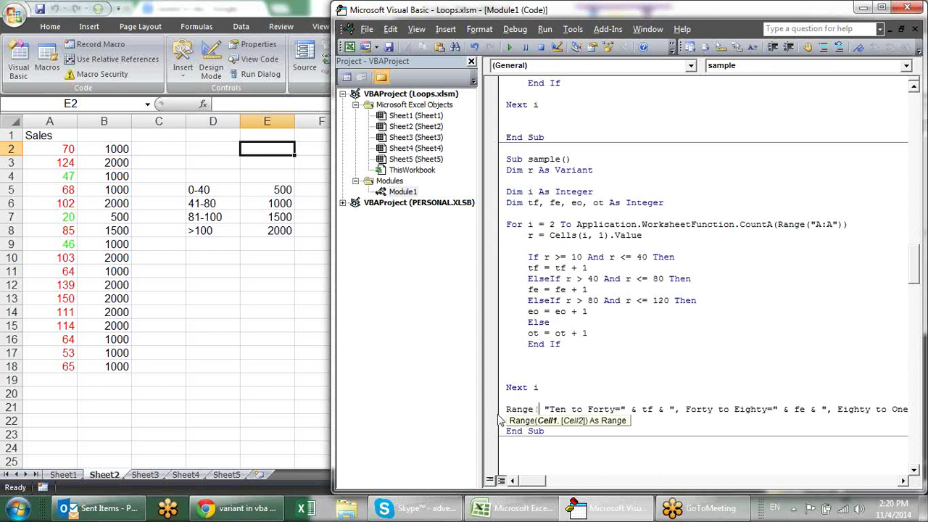
{"action": "type", "text": " \"b1"}
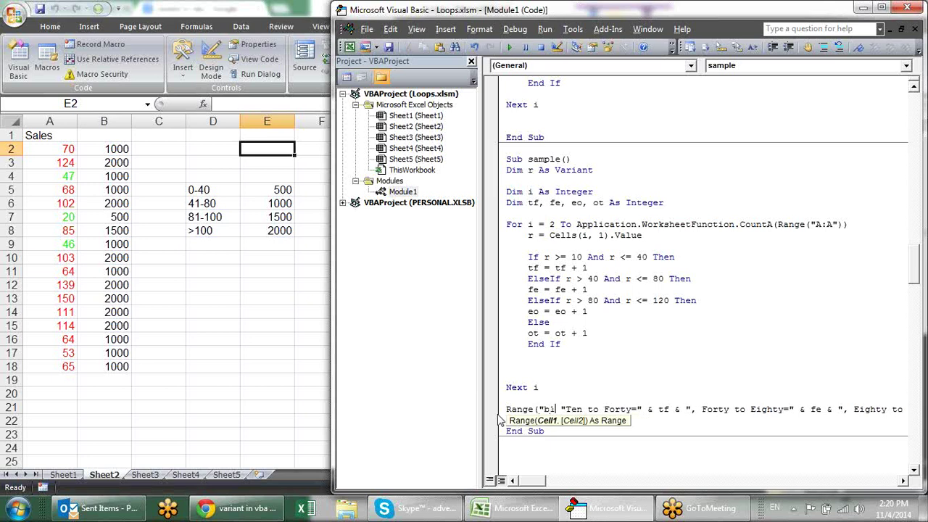
{"action": "type", "text": "\""}
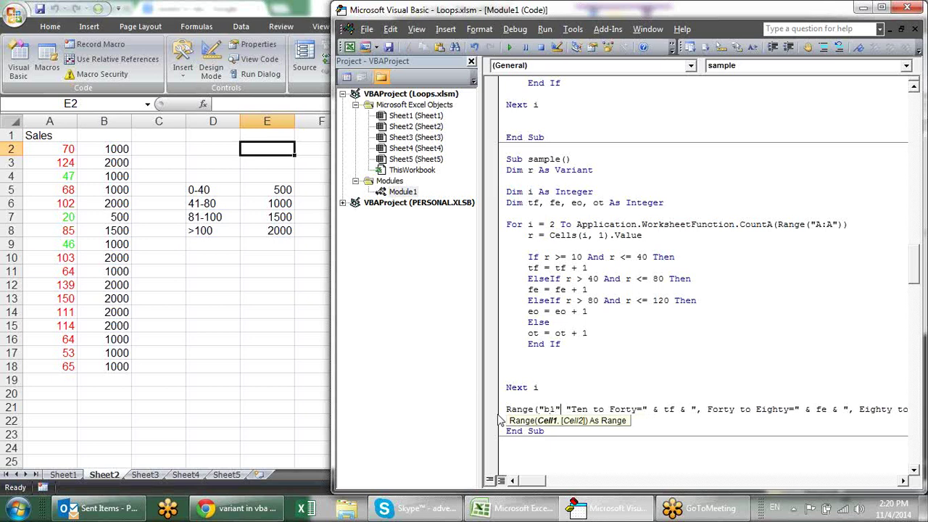
{"action": "type", "text": ").valu"}
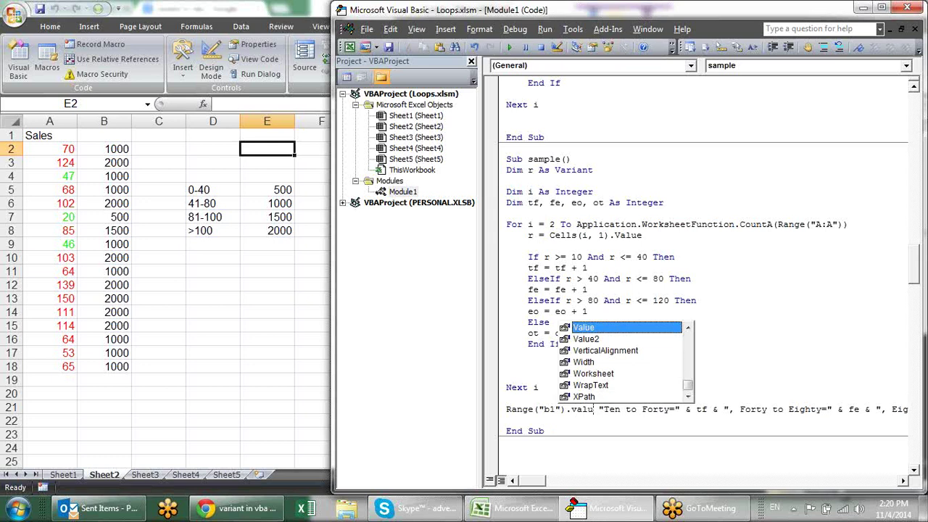
{"action": "key", "text": "Tab"}
{"action": "type", "text": "="}
{"action": "key", "text": "Down"}
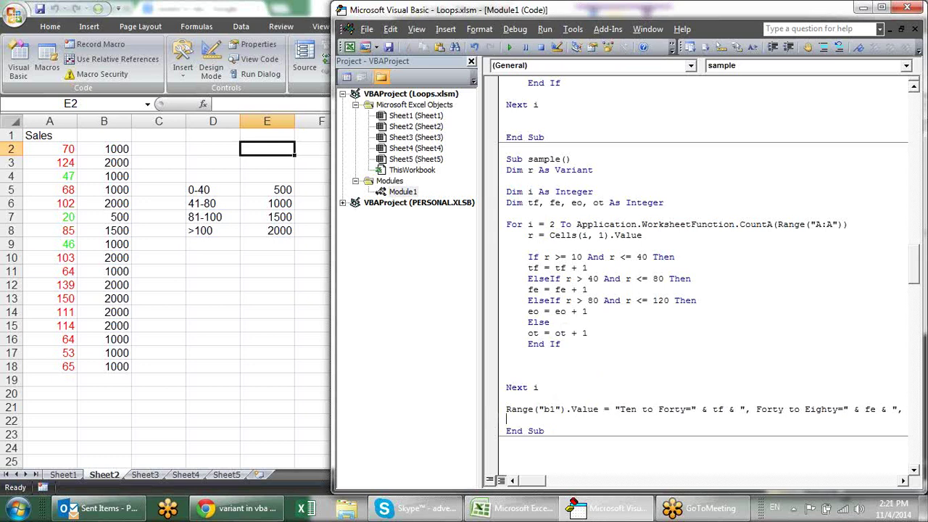
{"action": "left_click", "coordinate": [509, 46]}
{"action": "double_click", "coordinate": [609, 15]}
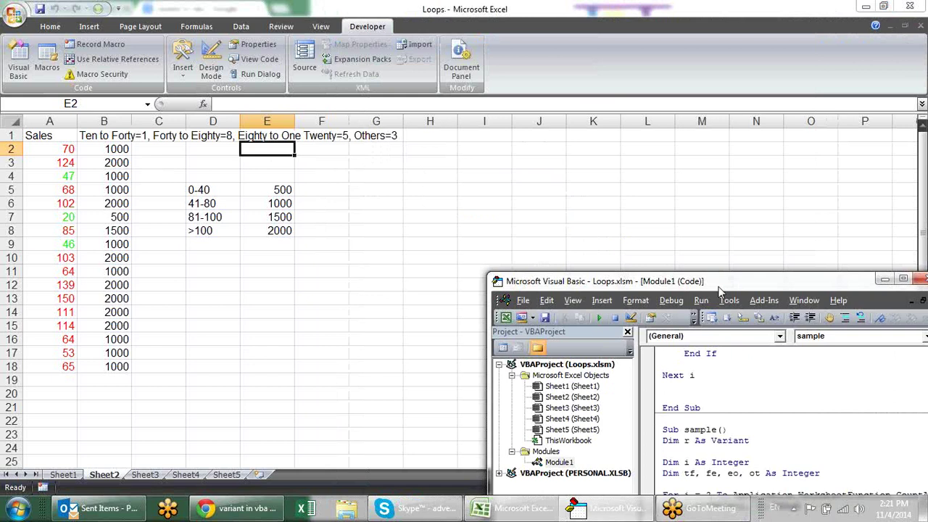
Place the code editor beside the sheet and enter labels Ten to Forty, Forty e, eightt, other in D10:D13.
{"action": "left_click_drag", "start_coordinate": [718, 287], "coordinate": [669, 6]}
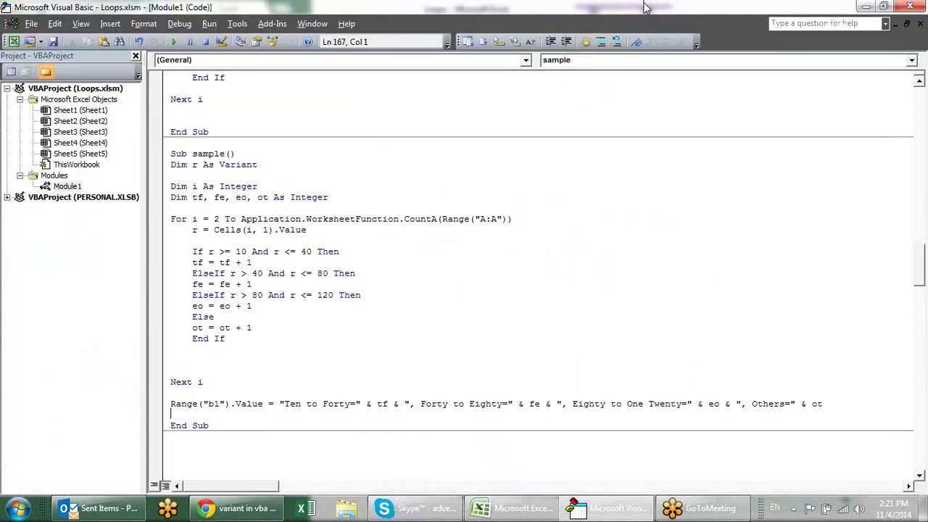
{"action": "mouse_move", "coordinate": [644, 7]}
{"action": "left_mouse_down"}
{"action": "mouse_move", "coordinate": [727, 52]}
{"action": "mouse_move", "coordinate": [659, 26]}
{"action": "left_mouse_up"}
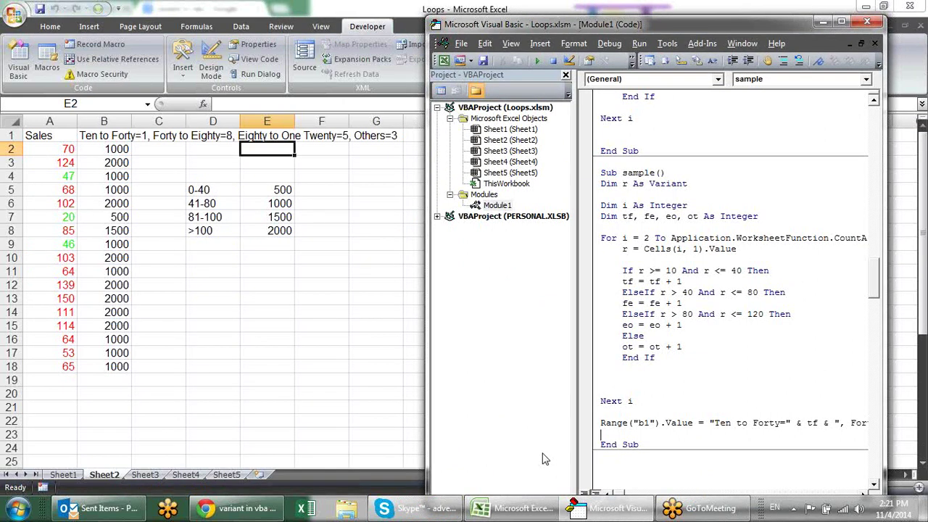
{"action": "left_click", "coordinate": [227, 258]}
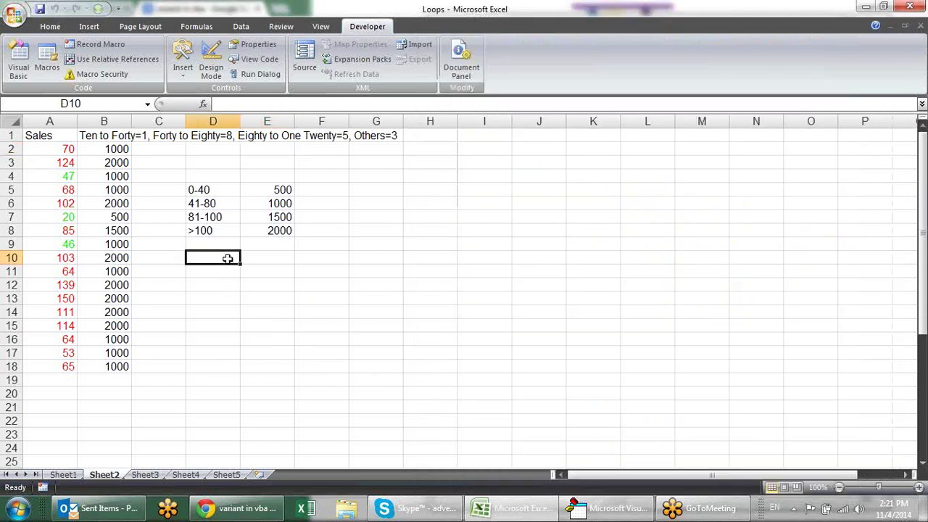
{"action": "type", "text": "Ten to For"}
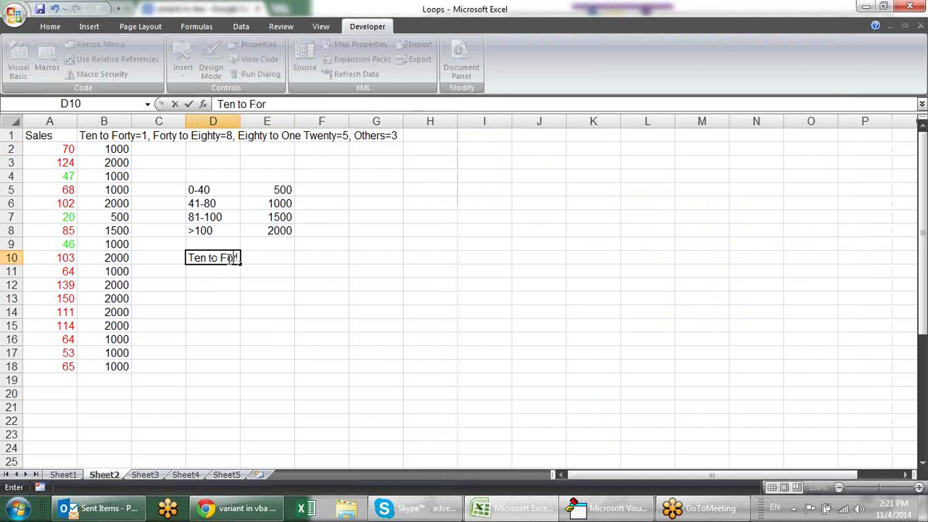
{"action": "type", "text": "ty"}
{"action": "key", "text": "Return"}
{"action": "type", "text": "Forty eithg"}
{"action": "key", "text": "BackSpace"}
{"action": "key", "text": "BackSpace"}
{"action": "key", "text": "BackSpace"}
{"action": "key", "text": "BackSpace"}
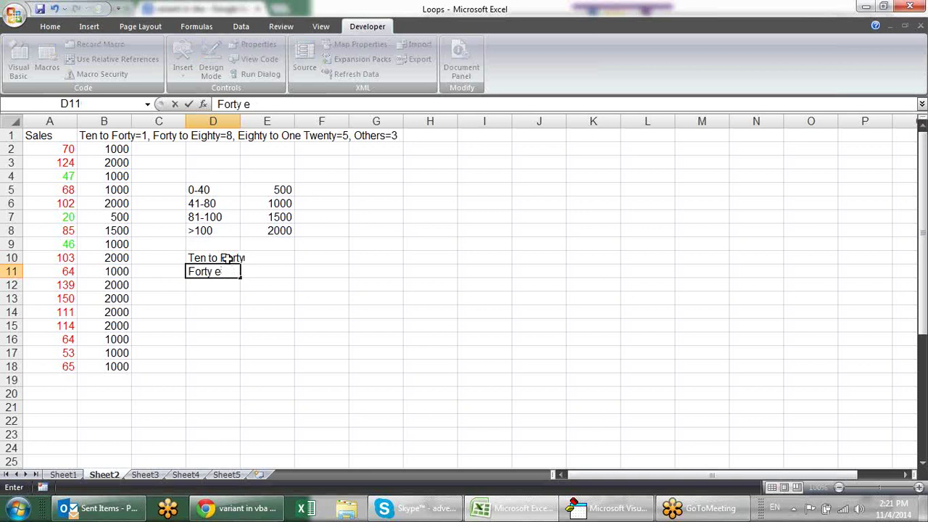
{"action": "key", "text": "Return"}
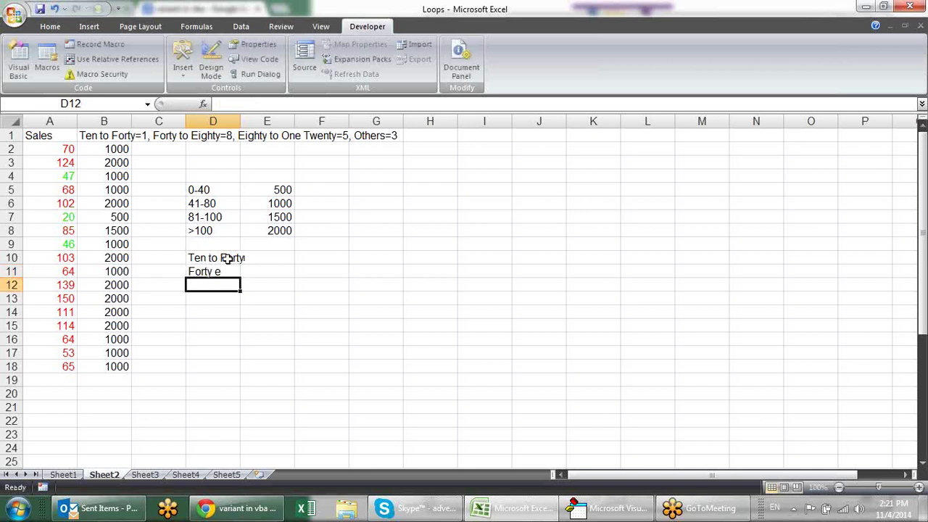
{"action": "type", "text": "eightt"}
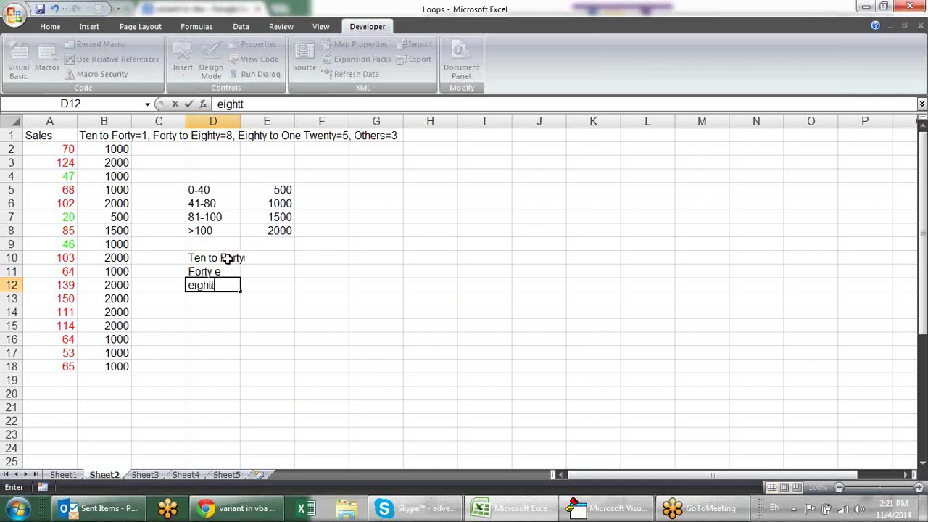
{"action": "key", "text": "Return"}
{"action": "type", "text": "othe"}
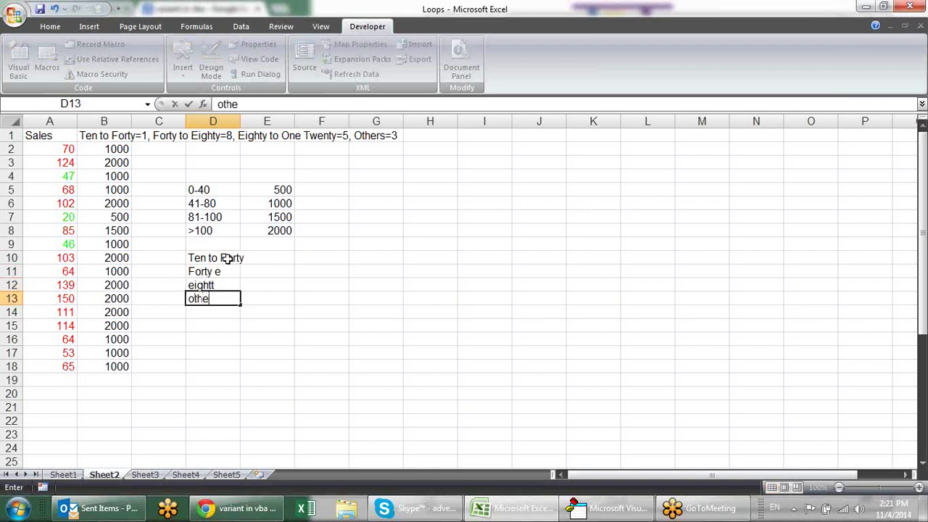
{"action": "type", "text": "r"}
{"action": "key", "text": "Return"}
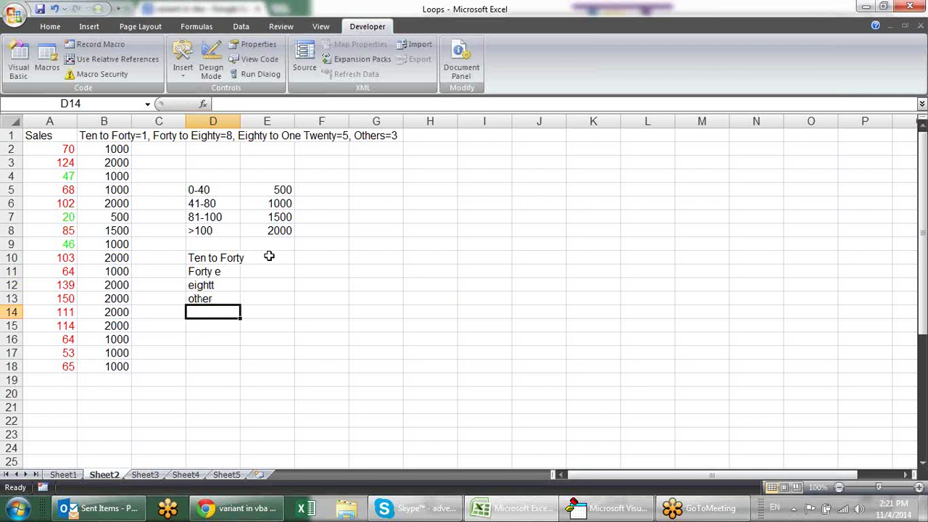
Point out cells E10 through E13 for the counts and return to the macro code.
{"action": "left_click", "coordinate": [267, 255]}
{"action": "left_click", "coordinate": [264, 274]}
{"action": "left_click", "coordinate": [257, 287]}
{"action": "left_click", "coordinate": [265, 296]}
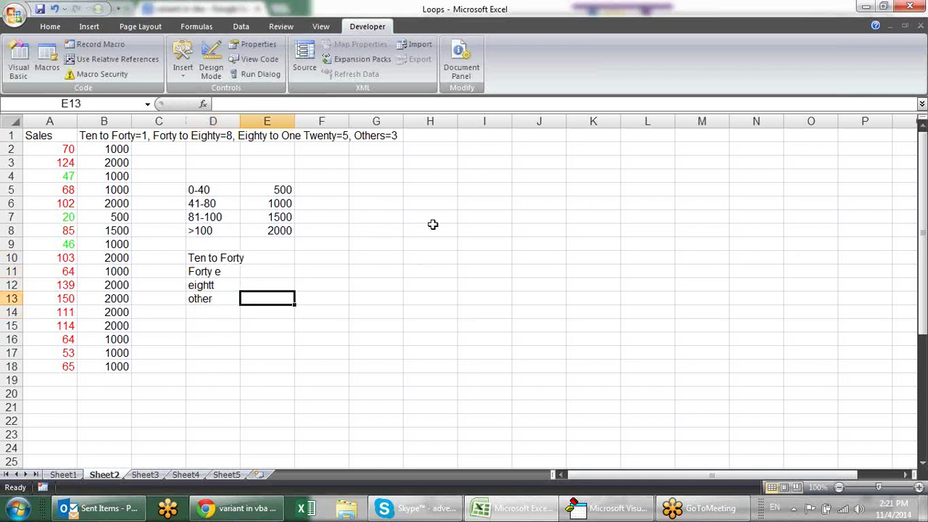
{"action": "key", "text": "alt+F11"}
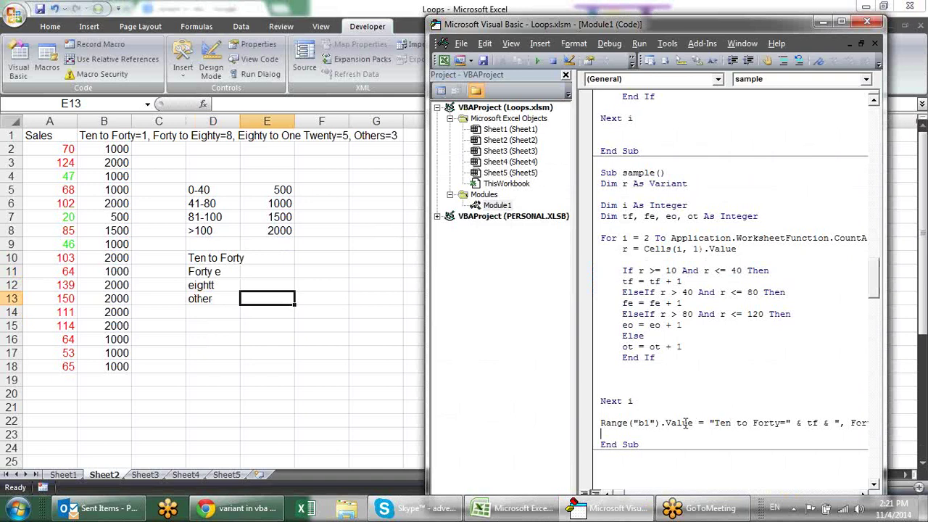
Comment out the B1 line and add the line Range("e10").Value = tf.
{"action": "type", "text": "'"}
{"action": "key", "text": "Down"}
{"action": "key", "text": "Return"}
{"action": "key", "text": "Return"}
{"action": "key", "text": "Return"}
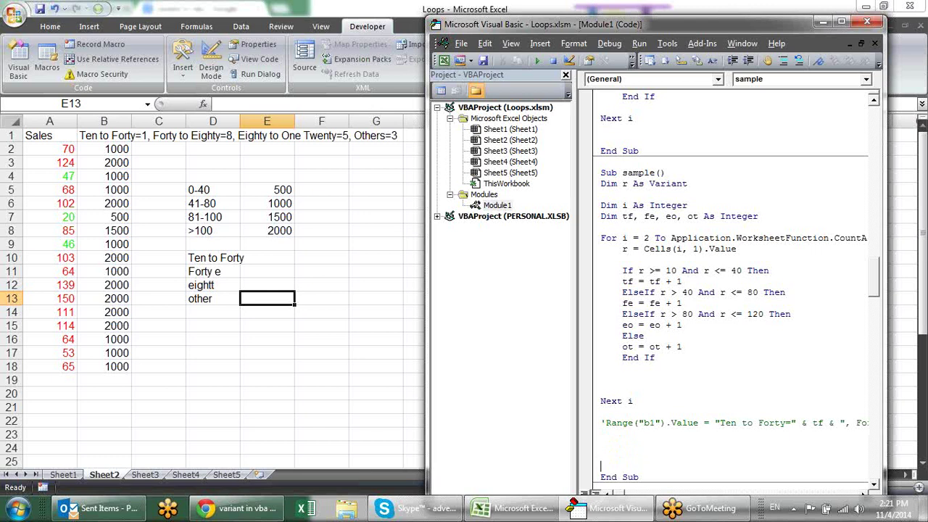
{"action": "type", "text": "11"}
{"action": "key", "text": "BackSpace"}
{"action": "key", "text": "BackSpace"}
{"action": "type", "text": "Rang"}
{"action": "key", "text": "BackSpace"}
{"action": "key", "text": "BackSpace"}
{"action": "key", "text": "BackSpace"}
{"action": "type", "text": "ange(\""}
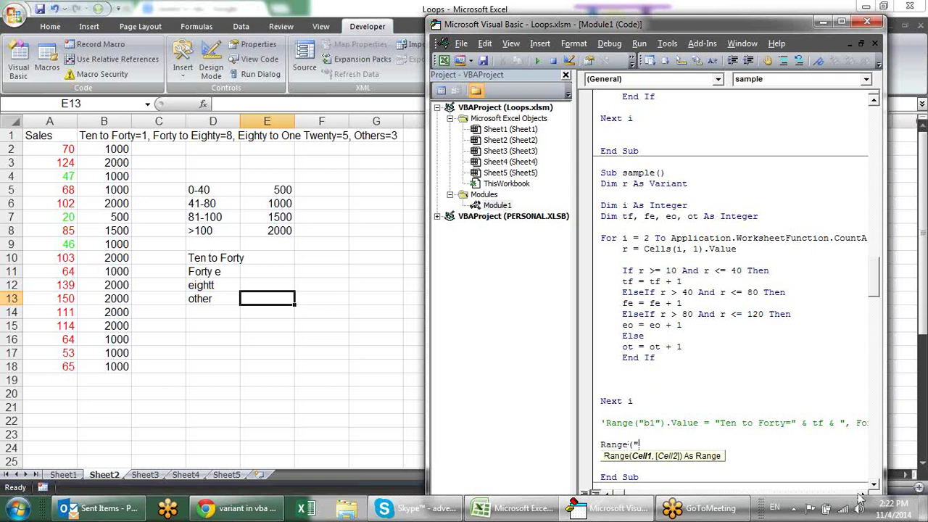
{"action": "type", "text": "e10"}
{"action": "type", "text": "\").valu"}
{"action": "key", "text": "Tab"}
{"action": "type", "text": "=tf"}
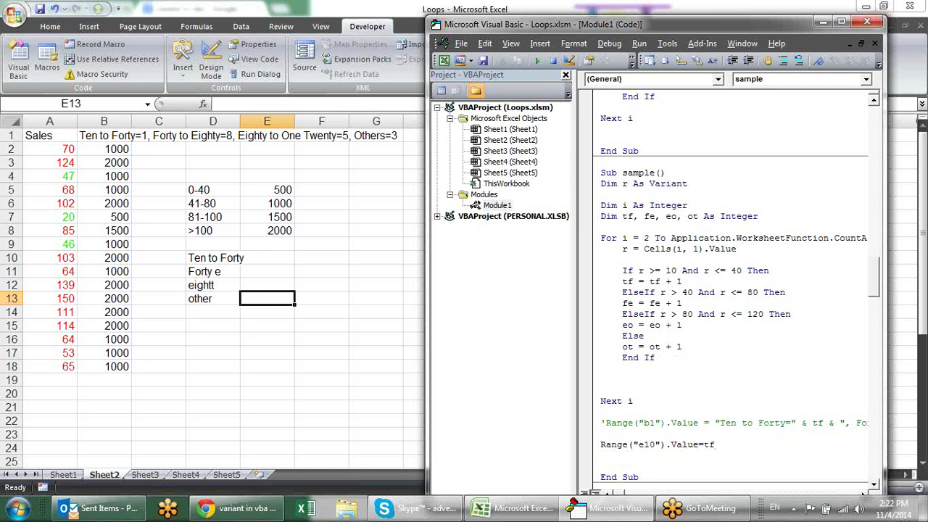
{"action": "key", "text": "Return"}
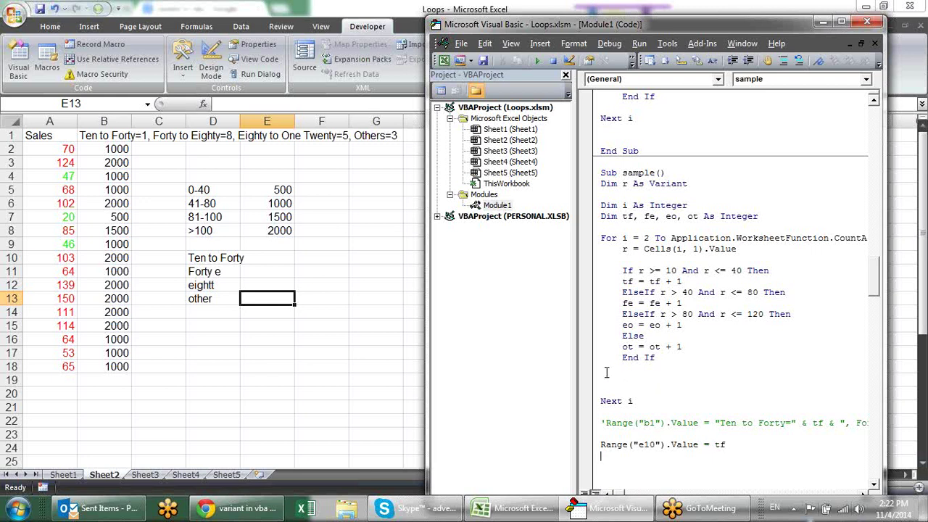
Duplicate the E10 line three times, retargeting the copies to E11, E12 and E13.
{"action": "left_click_drag", "start_coordinate": [725, 445], "coordinate": [662, 446]}
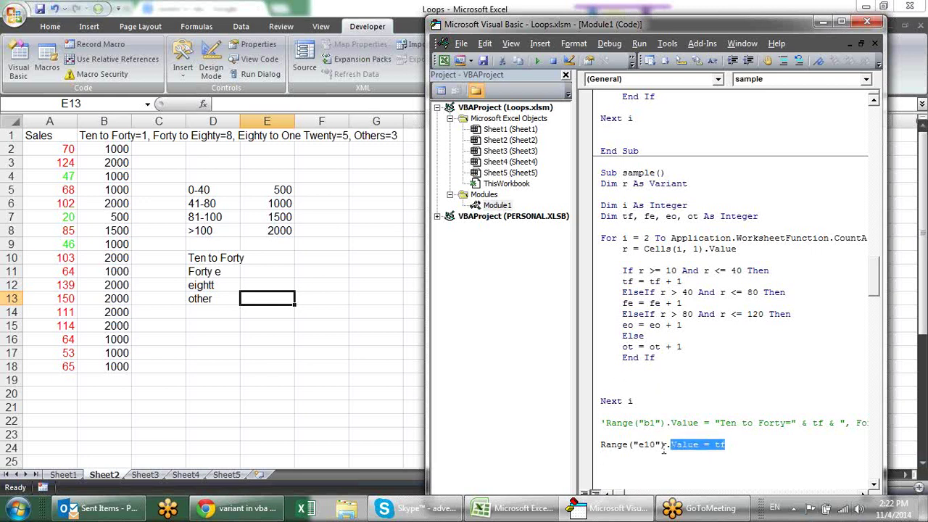
{"action": "left_click", "coordinate": [593, 448]}
{"action": "key", "text": "ctrl+c"}
{"action": "left_click", "coordinate": [593, 455]}
{"action": "key", "text": "ctrl+v"}
{"action": "key", "text": "ctrl+v"}
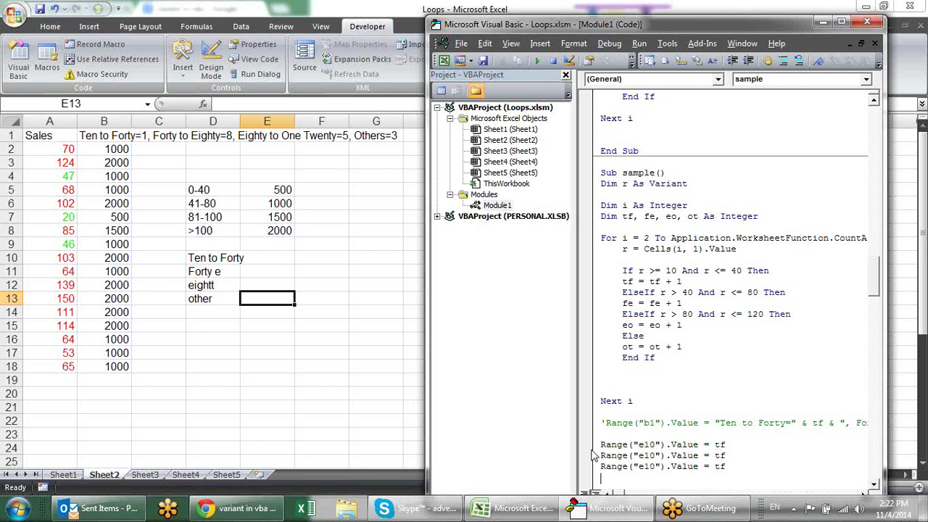
{"action": "key", "text": "ctrl+v"}
{"action": "left_click", "coordinate": [655, 455]}
{"action": "key", "text": "BackSpace"}
{"action": "type", "text": "1"}
{"action": "key", "text": "Down"}
{"action": "key", "text": "BackSpace"}
{"action": "type", "text": "2"}
{"action": "key", "text": "BackSpace"}
{"action": "type", "text": "3"}
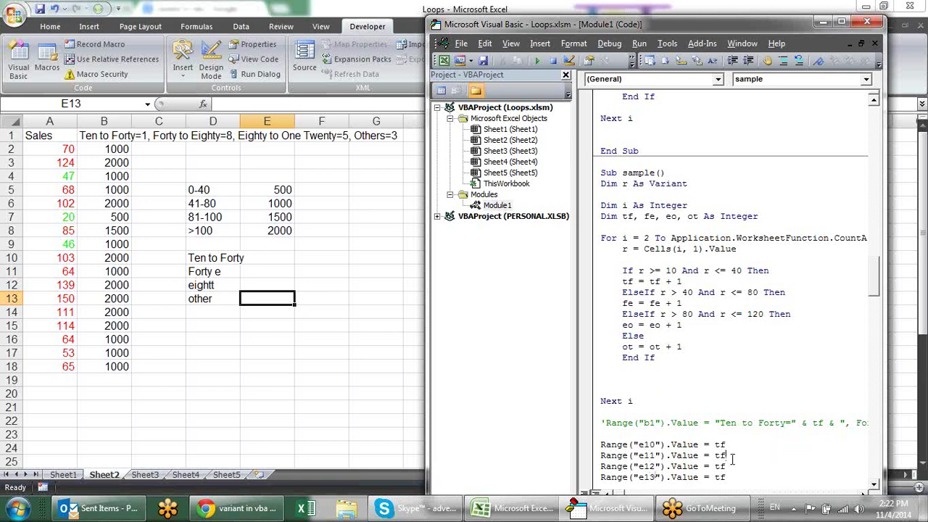
Switch the copied lines to fe, eo and ot, then run the macro, giving 1, 8, 5, 3.
{"action": "key", "text": "BackSpace"}
{"action": "key", "text": "BackSpace"}
{"action": "key", "text": "BackSpace"}
{"action": "key", "text": "BackSpace"}
{"action": "key", "text": "BackSpace"}
{"action": "key", "text": "BackSpace"}
{"action": "type", "text": "ot"}
{"action": "key", "text": "Down"}
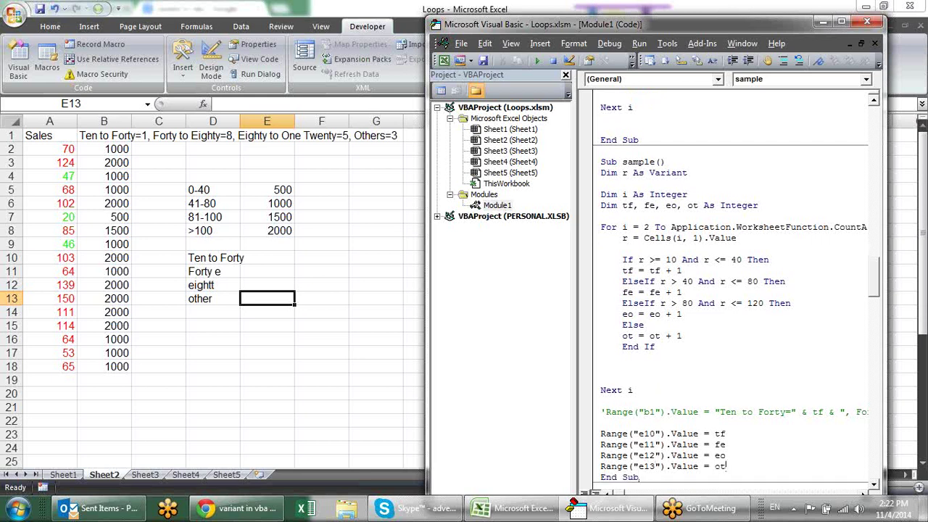
{"action": "left_click", "coordinate": [724, 378]}
{"action": "left_click", "coordinate": [537, 61]}
{"action": "left_click_drag", "start_coordinate": [269, 260], "coordinate": [275, 300]}
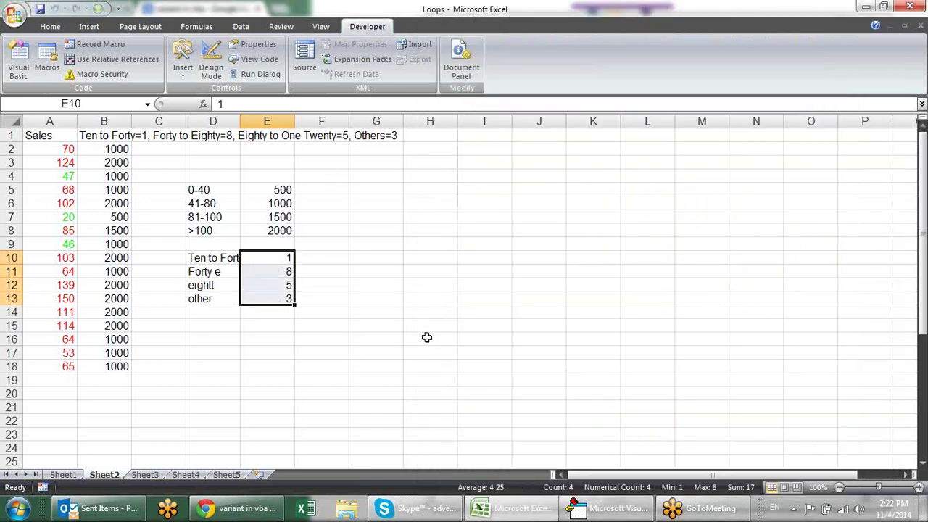
Review the worksheet and macro side by side, then maximize the VBA editor showing the sample macro.
{"action": "left_click", "coordinate": [375, 281]}
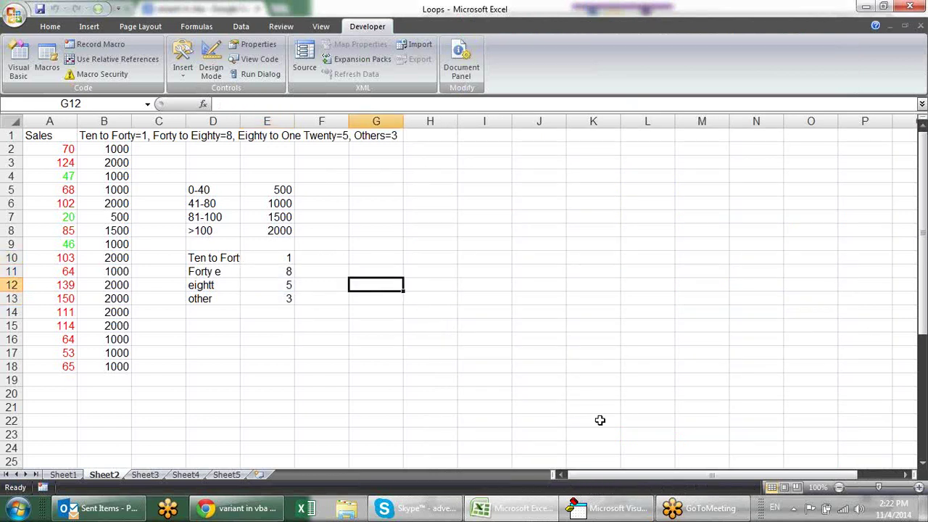
{"action": "left_click", "coordinate": [614, 509]}
{"action": "scroll", "coordinate": [699, 339], "scroll_direction": "down", "scroll_amount": 1}
{"action": "scroll", "coordinate": [699, 339], "scroll_direction": "down", "scroll_amount": 2}
{"action": "scroll", "coordinate": [699, 339], "scroll_direction": "down", "scroll_amount": 1}
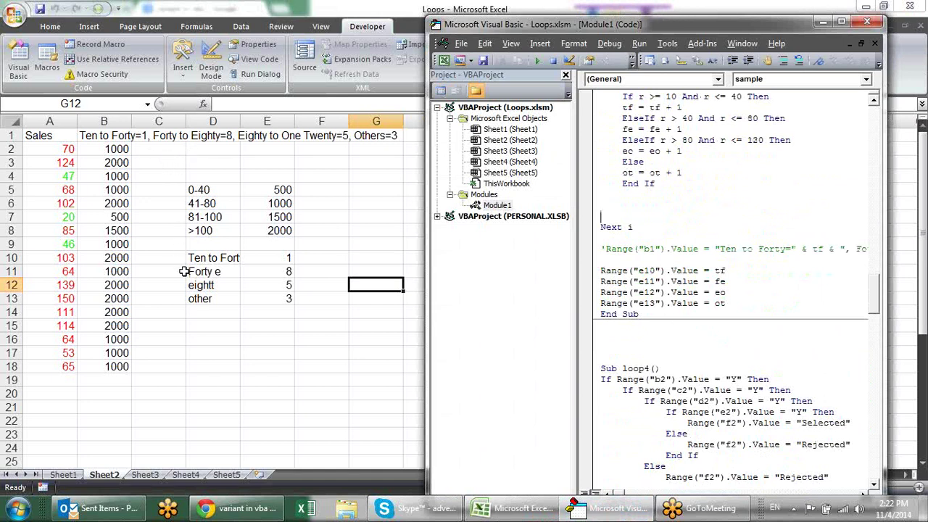
{"action": "left_click", "coordinate": [172, 157]}
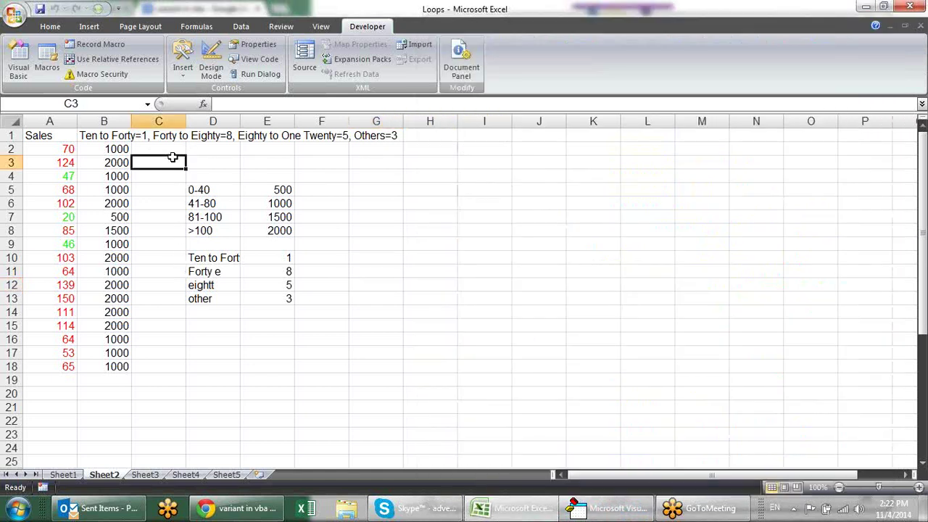
{"action": "left_click", "coordinate": [175, 201]}
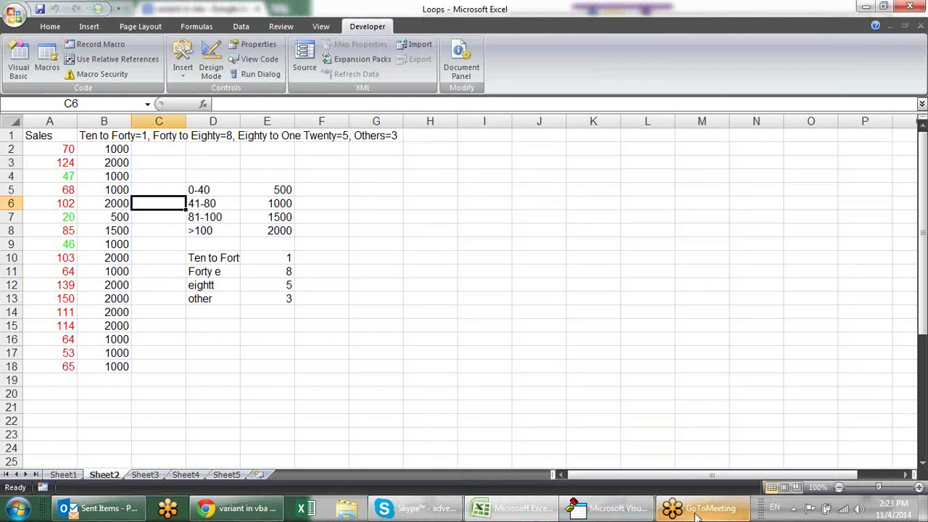
{"action": "left_click_drag", "start_coordinate": [245, 148], "coordinate": [417, 143]}
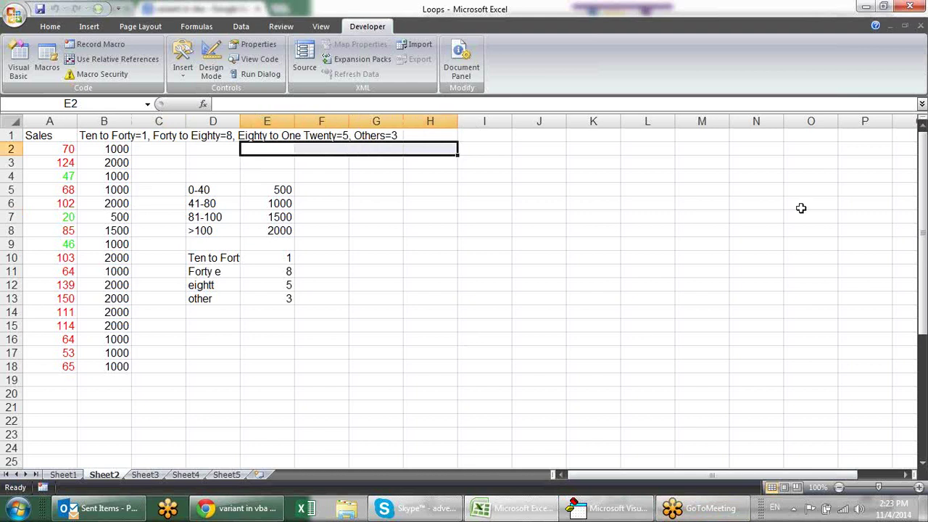
{"action": "left_click", "coordinate": [609, 509]}
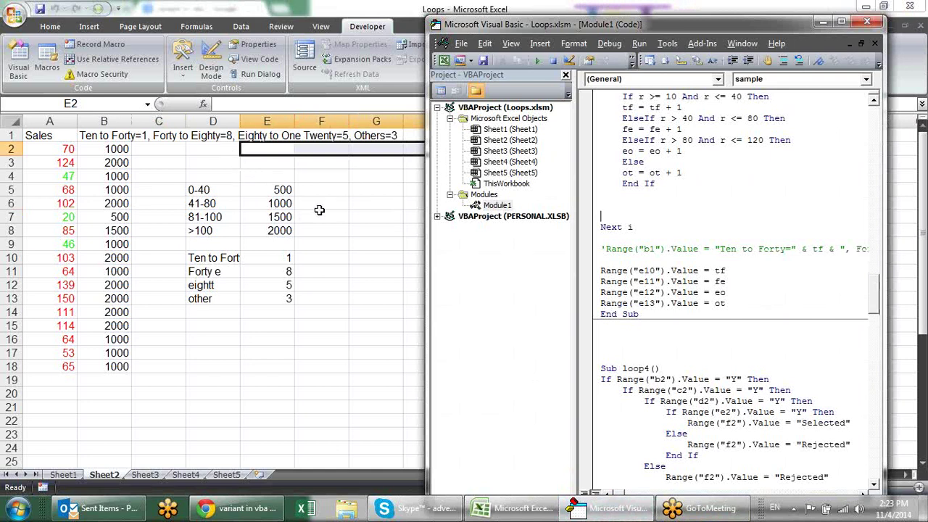
{"action": "left_click", "coordinate": [341, 283]}
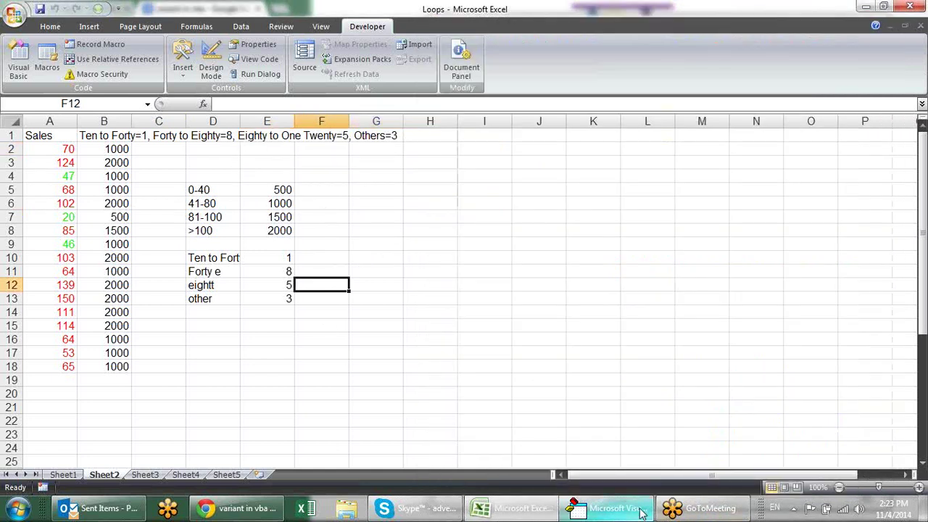
{"action": "left_click", "coordinate": [641, 511]}
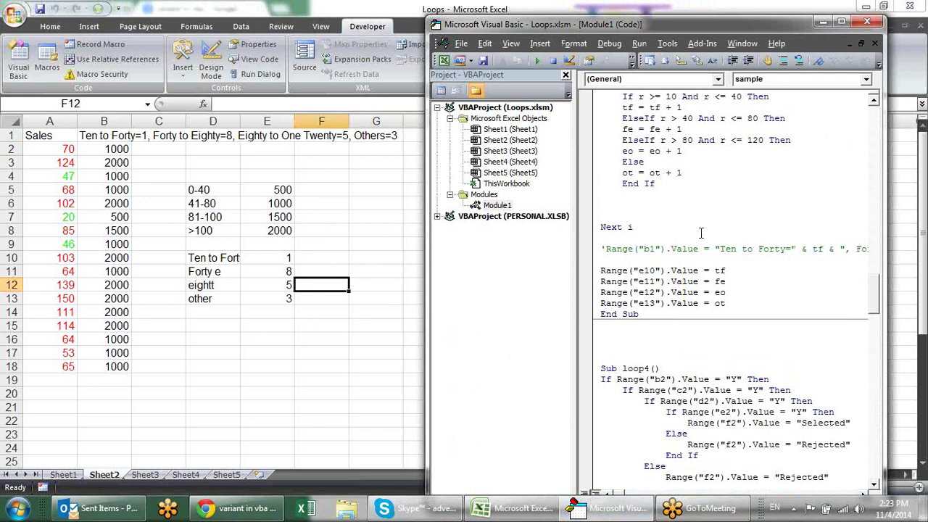
{"action": "left_click", "coordinate": [841, 22]}
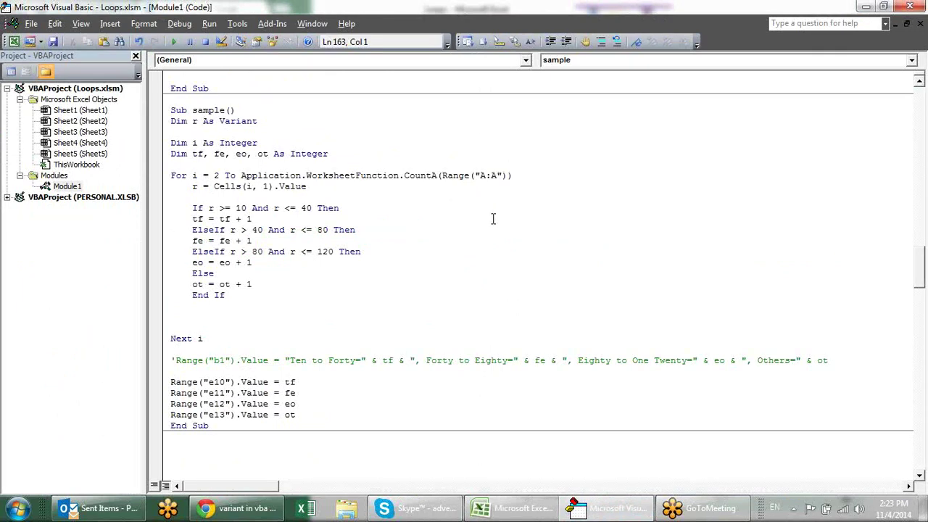
{"action": "left_click", "coordinate": [305, 187]}
{"action": "scroll", "coordinate": [408, 172], "scroll_direction": "down", "scroll_amount": 2}
{"action": "scroll", "coordinate": [420, 159], "scroll_direction": "down", "scroll_amount": 3}
{"action": "scroll", "coordinate": [419, 159], "scroll_direction": "down", "scroll_amount": 3}
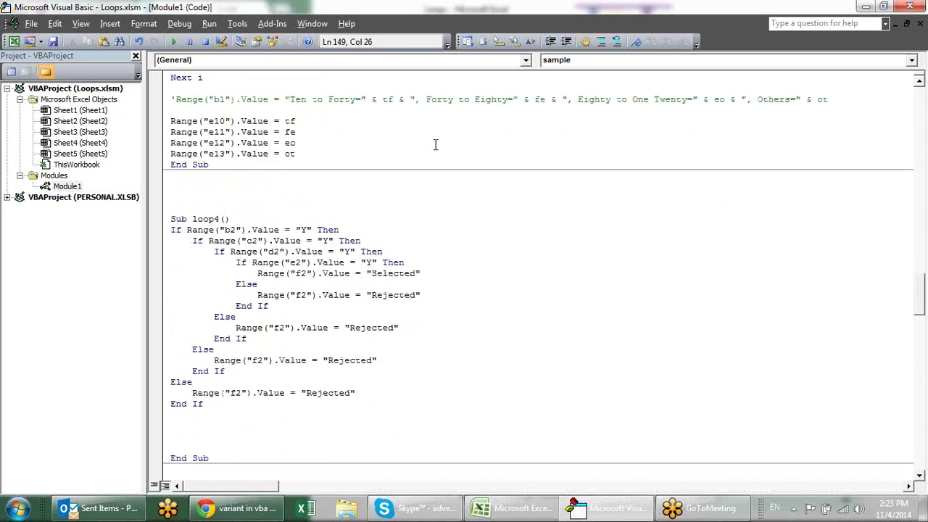
{"action": "left_click_drag", "start_coordinate": [220, 229], "coordinate": [415, 353]}
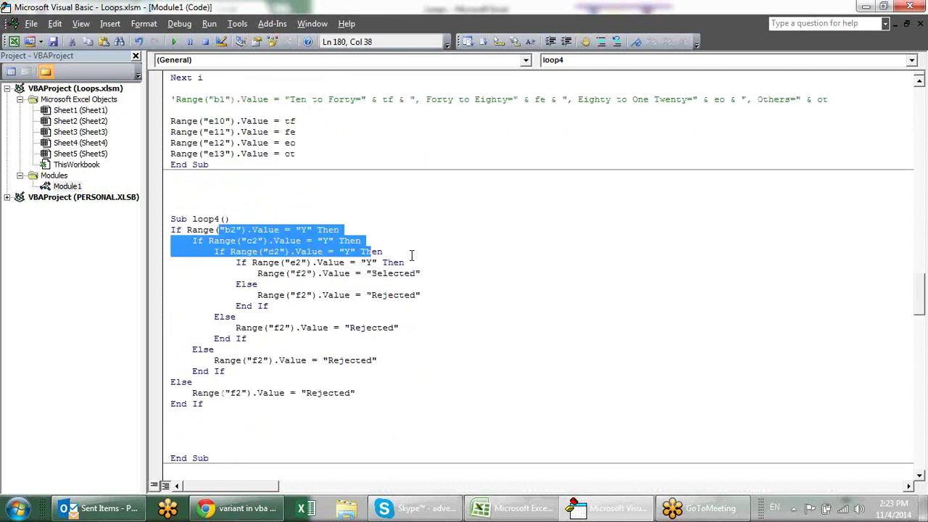
{"action": "left_click", "coordinate": [398, 388]}
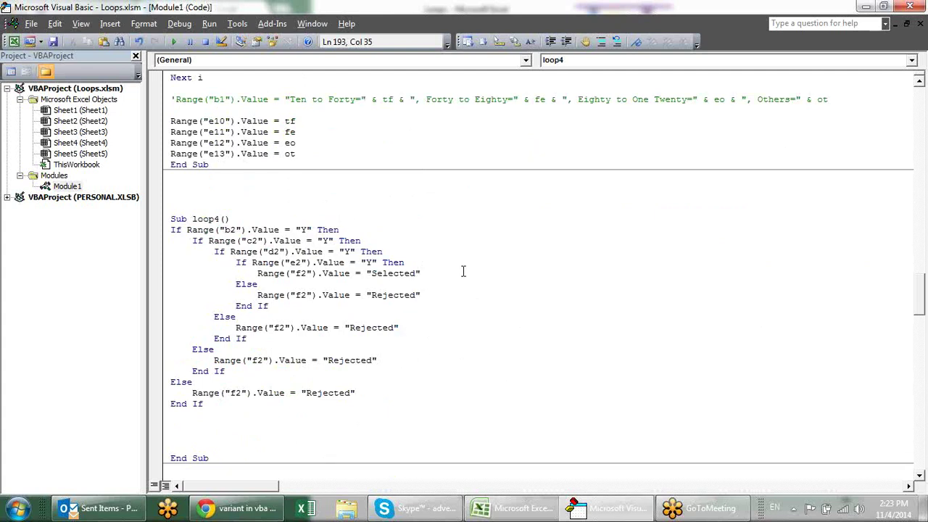
{"action": "scroll", "coordinate": [463, 271], "scroll_direction": "down", "scroll_amount": 2}
{"action": "scroll", "coordinate": [463, 271], "scroll_direction": "down", "scroll_amount": 5}
{"action": "scroll", "coordinate": [463, 271], "scroll_direction": "down", "scroll_amount": 2}
{"action": "scroll", "coordinate": [463, 271], "scroll_direction": "down", "scroll_amount": 1}
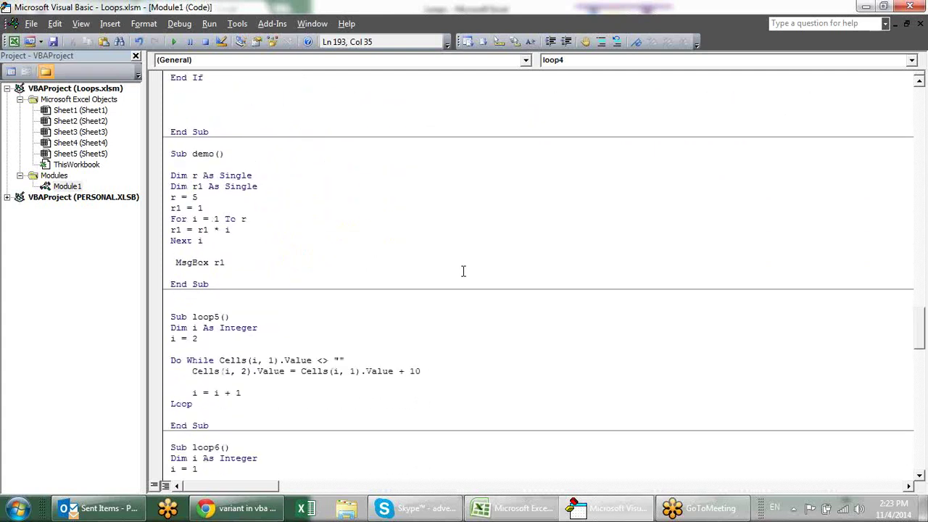
{"action": "scroll", "coordinate": [463, 271], "scroll_direction": "down", "scroll_amount": 3}
{"action": "scroll", "coordinate": [463, 271], "scroll_direction": "down", "scroll_amount": 3}
{"action": "scroll", "coordinate": [463, 271], "scroll_direction": "down", "scroll_amount": 3}
{"action": "scroll", "coordinate": [464, 271], "scroll_direction": "down", "scroll_amount": 2}
{"action": "scroll", "coordinate": [463, 271], "scroll_direction": "down", "scroll_amount": 4}
{"action": "scroll", "coordinate": [463, 271], "scroll_direction": "down", "scroll_amount": 6}
{"action": "scroll", "coordinate": [464, 271], "scroll_direction": "down", "scroll_amount": 6}
{"action": "scroll", "coordinate": [463, 271], "scroll_direction": "down", "scroll_amount": 2}
{"action": "scroll", "coordinate": [463, 271], "scroll_direction": "down", "scroll_amount": 3}
{"action": "scroll", "coordinate": [464, 271], "scroll_direction": "down", "scroll_amount": 1}
{"action": "scroll", "coordinate": [463, 271], "scroll_direction": "down", "scroll_amount": 2}
{"action": "scroll", "coordinate": [463, 271], "scroll_direction": "down", "scroll_amount": 1}
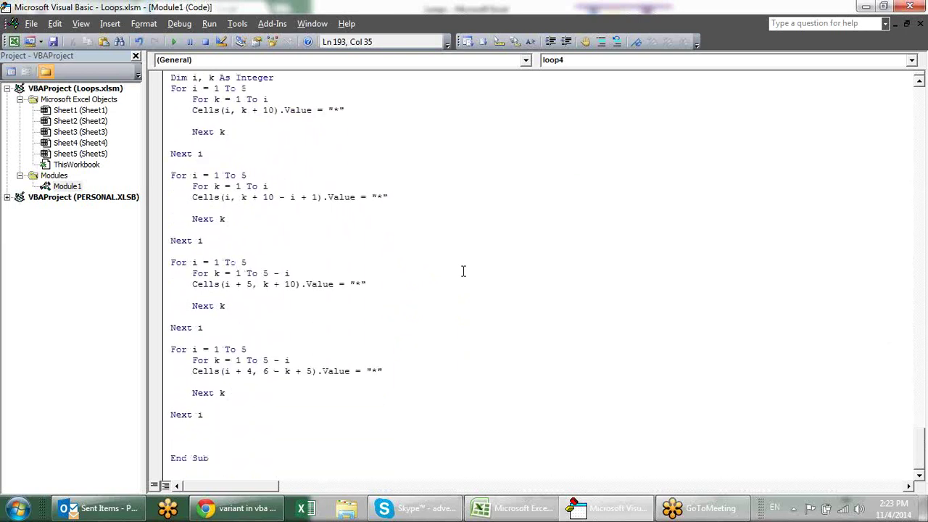
{"action": "scroll", "coordinate": [463, 271], "scroll_direction": "up", "scroll_amount": 8}
{"action": "scroll", "coordinate": [463, 271], "scroll_direction": "up", "scroll_amount": 10}
{"action": "scroll", "coordinate": [463, 272], "scroll_direction": "up", "scroll_amount": 7}
{"action": "scroll", "coordinate": [465, 271], "scroll_direction": "up", "scroll_amount": 5}
{"action": "scroll", "coordinate": [465, 271], "scroll_direction": "up", "scroll_amount": 2}
{"action": "scroll", "coordinate": [465, 271], "scroll_direction": "up", "scroll_amount": 2}
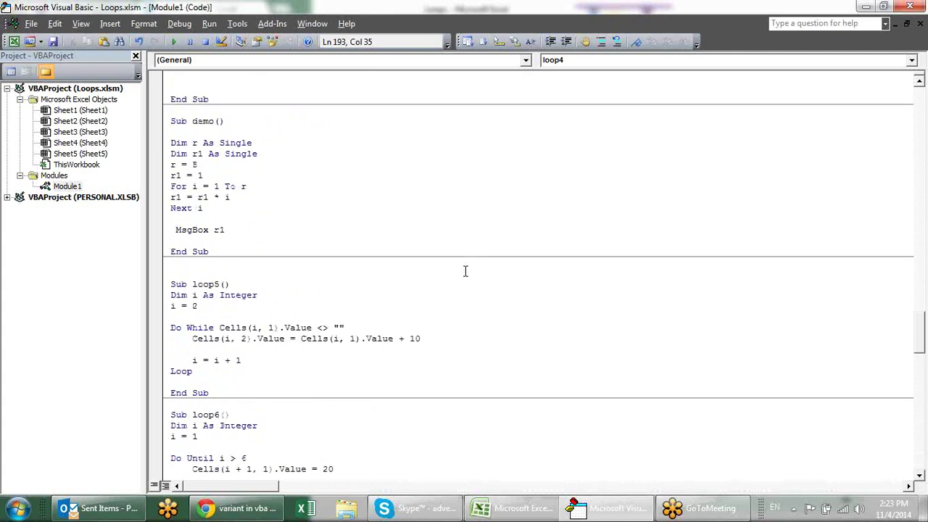
{"action": "scroll", "coordinate": [465, 271], "scroll_direction": "down", "scroll_amount": 1}
{"action": "scroll", "coordinate": [465, 271], "scroll_direction": "down", "scroll_amount": 1}
{"action": "scroll", "coordinate": [465, 271], "scroll_direction": "up", "scroll_amount": 1}
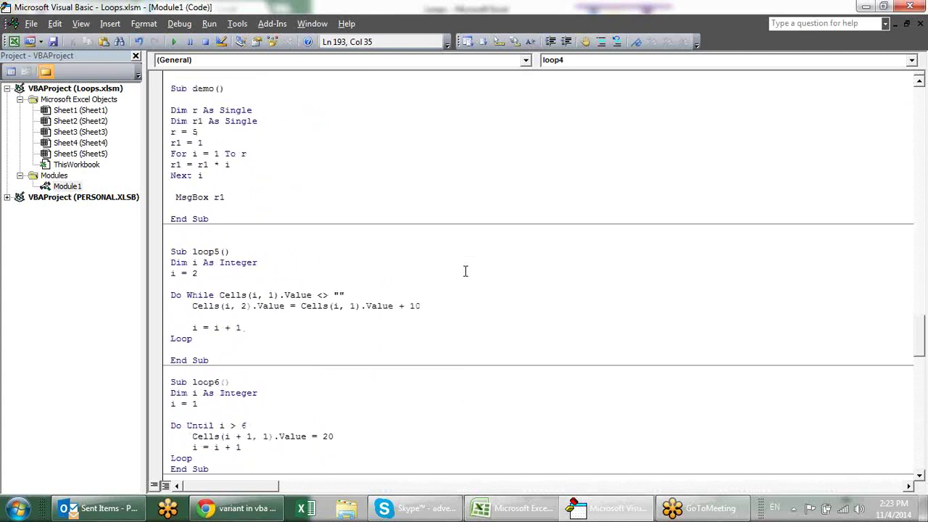
Highlight the Do While keywords and stopping condition in loop5, then return to Excel and select column B.
{"action": "left_click", "coordinate": [307, 305]}
{"action": "mouse_move", "coordinate": [181, 295]}
{"action": "left_mouse_down"}
{"action": "mouse_move", "coordinate": [169, 295]}
{"action": "mouse_move", "coordinate": [276, 283]}
{"action": "mouse_move", "coordinate": [353, 297]}
{"action": "left_mouse_up"}
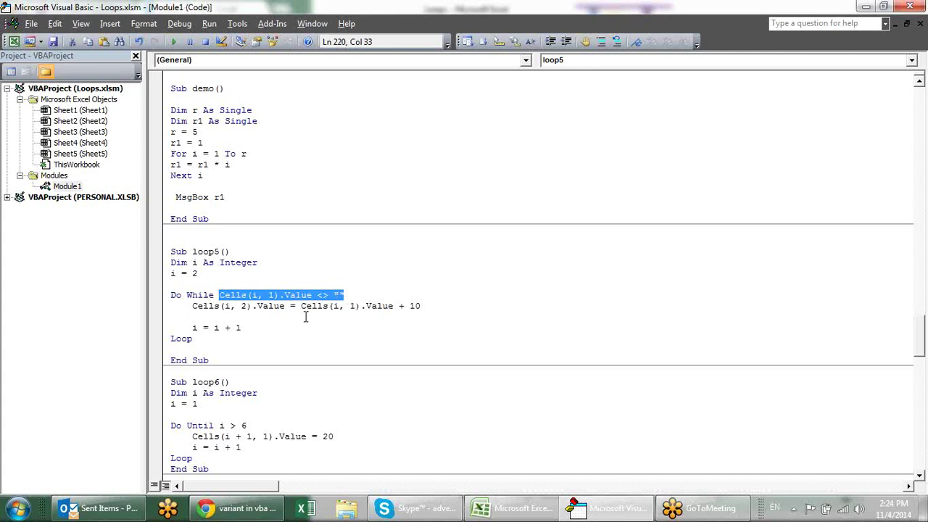
{"action": "left_click", "coordinate": [305, 317]}
{"action": "left_click_drag", "start_coordinate": [220, 295], "coordinate": [349, 296]}
{"action": "left_click", "coordinate": [306, 326]}
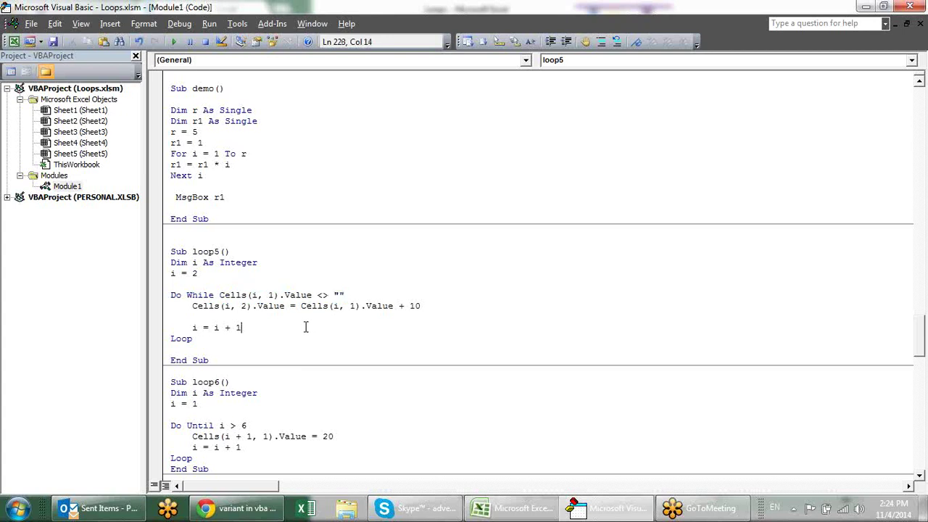
{"action": "left_click_drag", "start_coordinate": [219, 295], "coordinate": [353, 296]}
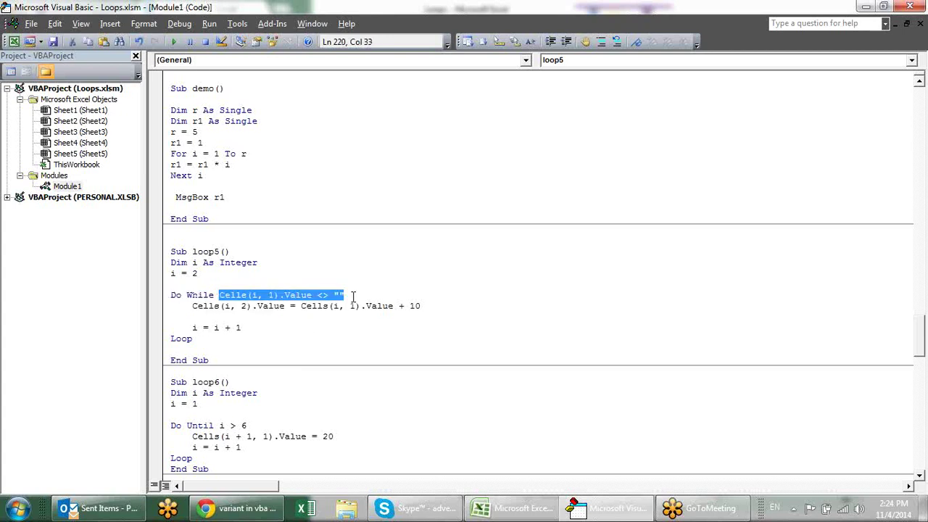
{"action": "left_click", "coordinate": [241, 321]}
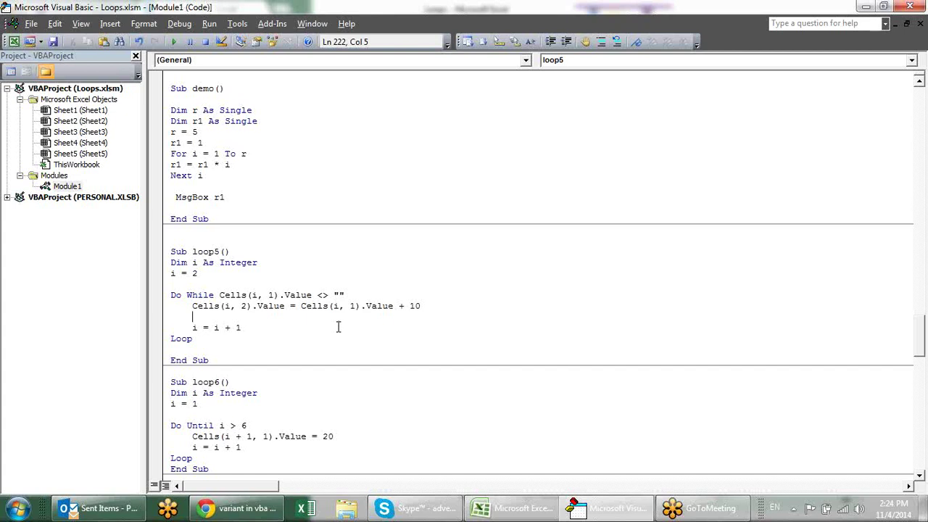
{"action": "key", "text": "alt+F11"}
{"action": "mouse_move", "coordinate": [104, 121]}
{"action": "left_mouse_down"}
{"action": "mouse_move", "coordinate": [371, 142]}
{"action": "mouse_move", "coordinate": [112, 152]}
{"action": "left_mouse_up"}
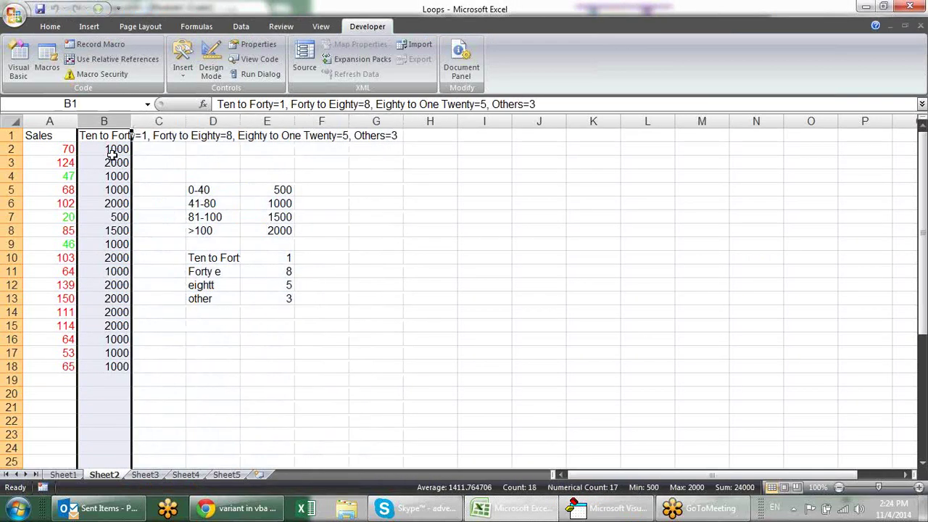
Clear column B and reset the Sales values' font colour to automatic black.
{"action": "key", "text": "Delete"}
{"action": "left_click", "coordinate": [399, 201]}
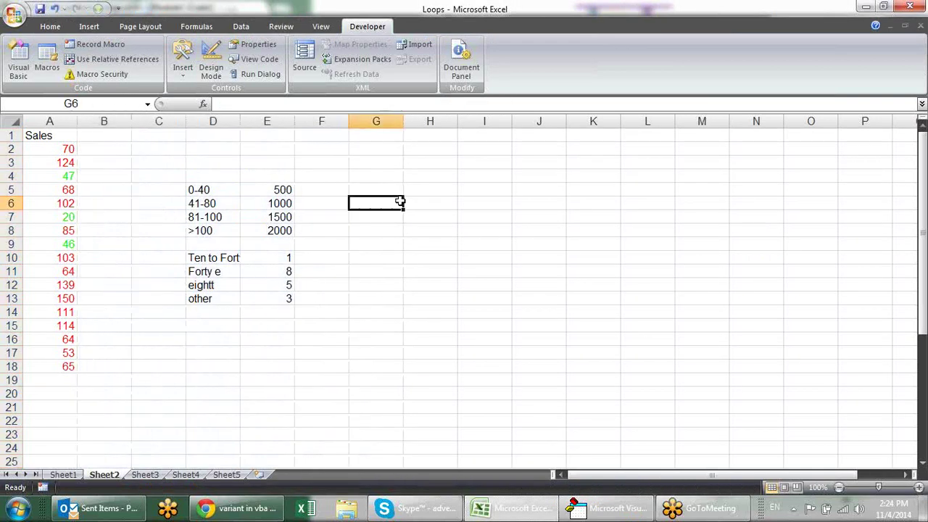
{"action": "mouse_move", "coordinate": [72, 149]}
{"action": "left_mouse_down"}
{"action": "mouse_move", "coordinate": [67, 386]}
{"action": "mouse_move", "coordinate": [64, 368]}
{"action": "left_mouse_up"}
{"action": "left_click", "coordinate": [50, 25]}
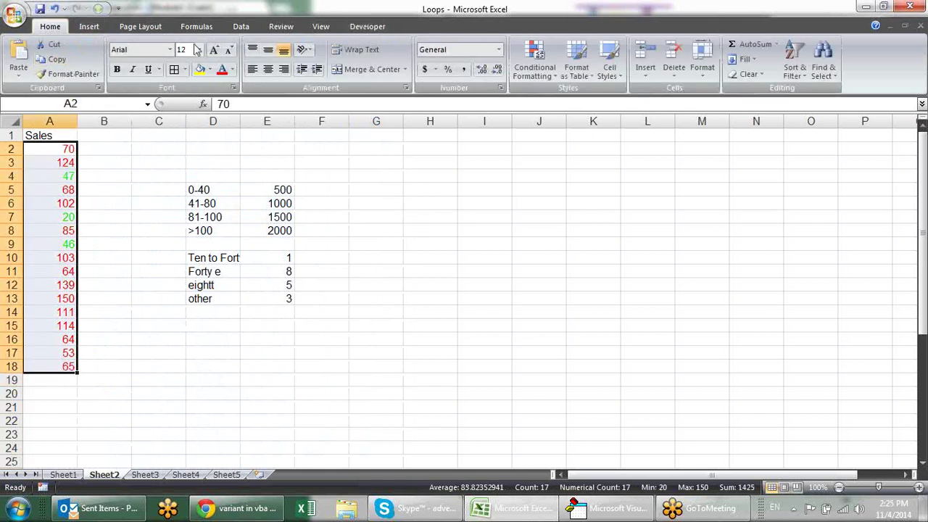
{"action": "left_click", "coordinate": [208, 69]}
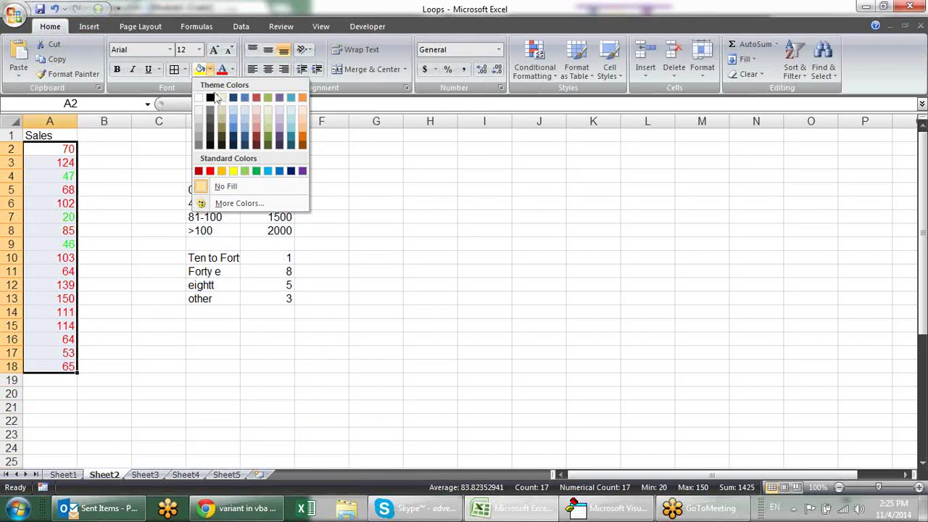
{"action": "left_click", "coordinate": [233, 69]}
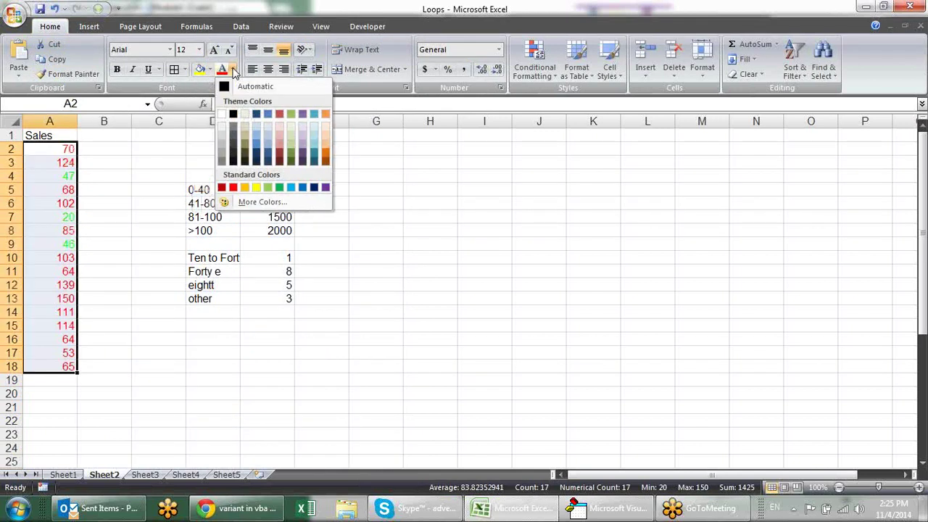
{"action": "left_click", "coordinate": [235, 82]}
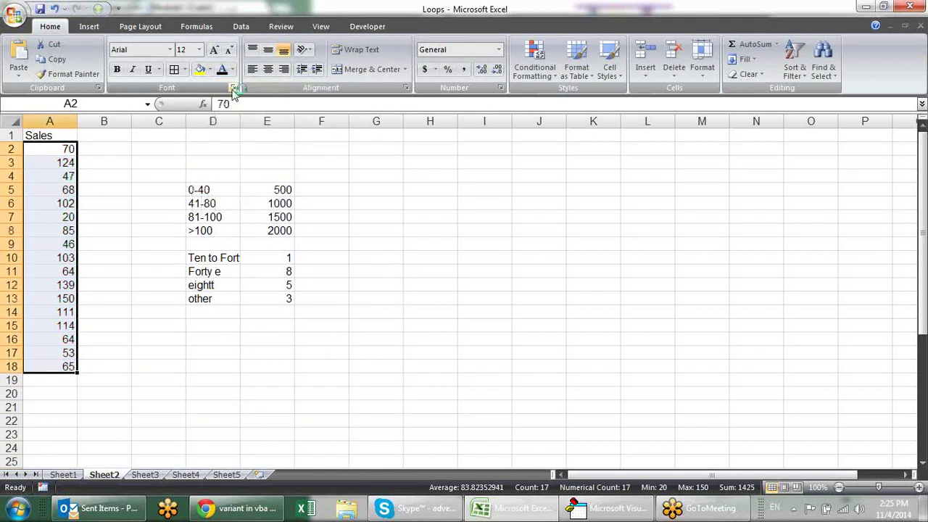
{"action": "left_click", "coordinate": [140, 161]}
Step through the Sales values in A2:A18 with the arrow keys, then switch to the macro code.
{"action": "left_click", "coordinate": [65, 435]}
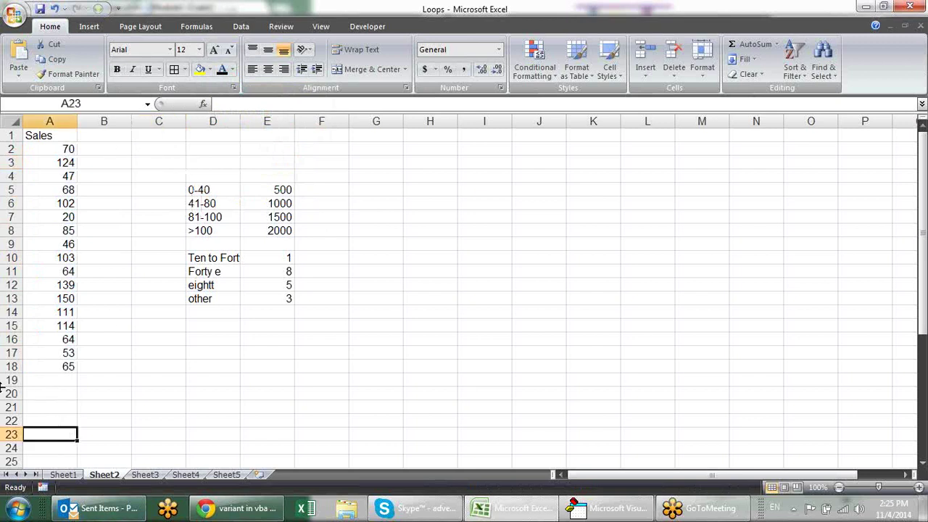
{"action": "key", "text": "ctrl+Up"}
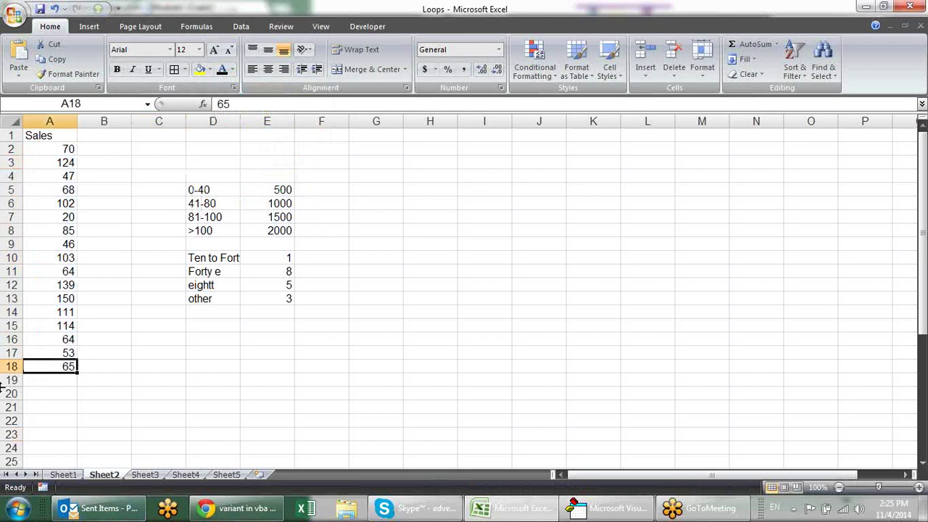
{"action": "key", "text": "Up"}
{"action": "key", "text": "Up"}
{"action": "key", "text": "Up"}
{"action": "key", "text": "Up"}
{"action": "key", "text": "Up"}
{"action": "key", "text": "Up"}
{"action": "key", "text": "Up"}
{"action": "key", "text": "Down"}
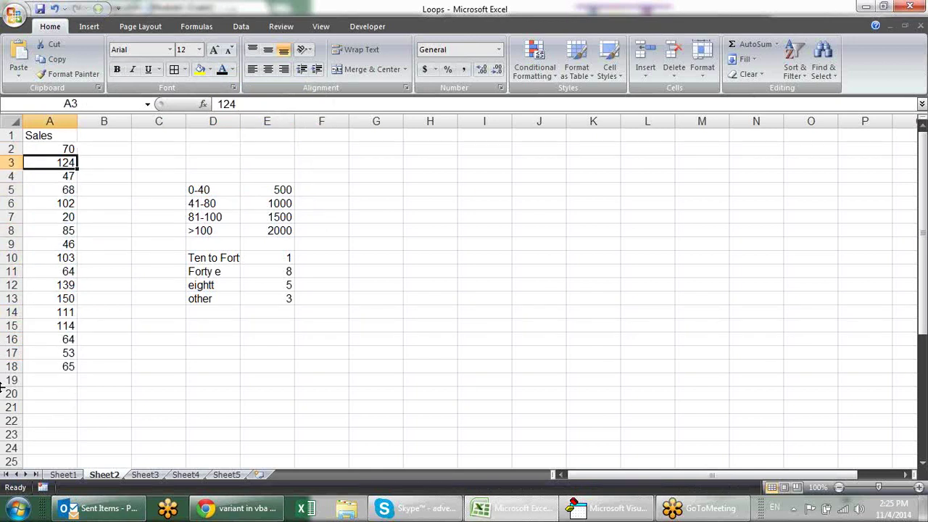
{"action": "key", "text": "Down"}
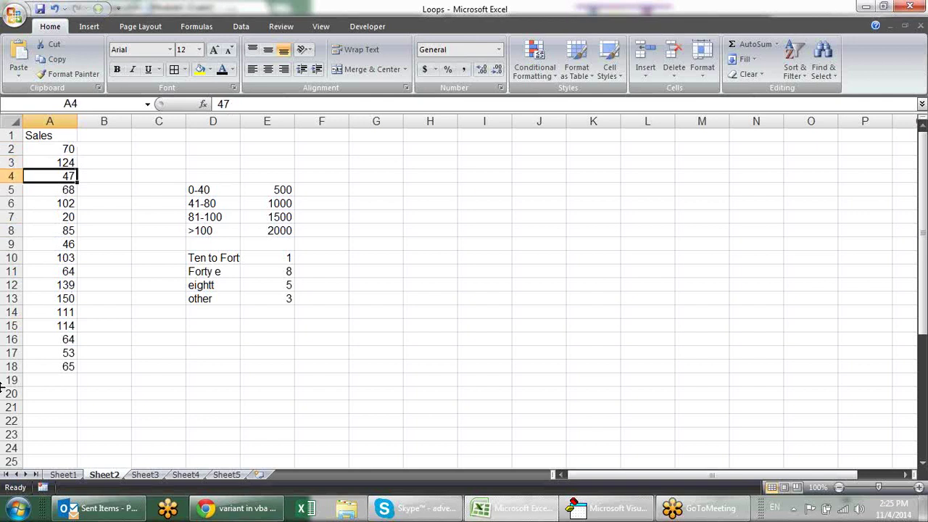
{"action": "key", "text": "Down"}
{"action": "key", "text": "Down"}
{"action": "key", "text": "Down"}
{"action": "key", "text": "Down"}
{"action": "key", "text": "Down"}
{"action": "key", "text": "Down"}
{"action": "key", "text": "Down"}
{"action": "key", "text": "Down"}
{"action": "key", "text": "Down"}
{"action": "key", "text": "Down"}
{"action": "key", "text": "Down"}
{"action": "key", "text": "Down"}
{"action": "key", "text": "Down"}
{"action": "key", "text": "Down"}
{"action": "key", "text": "Down"}
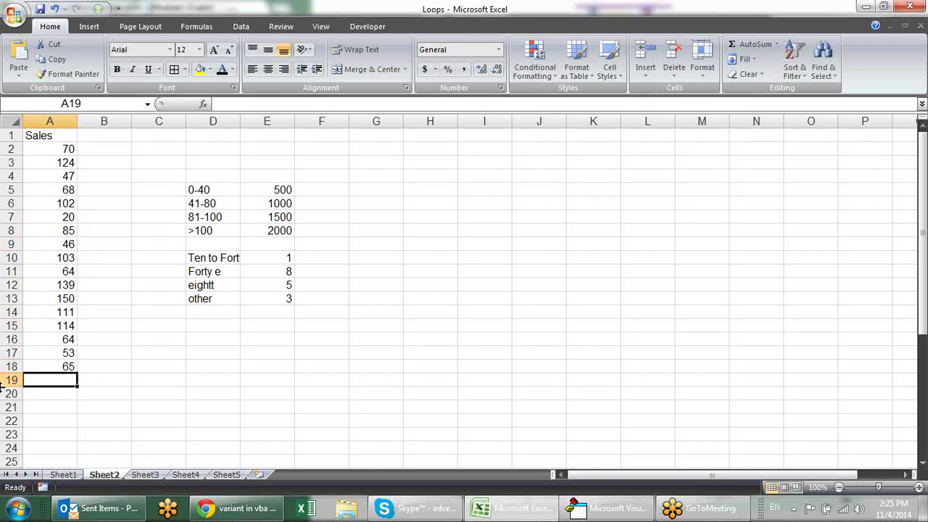
{"action": "key", "text": "Down"}
{"action": "key", "text": "Up"}
{"action": "key", "text": "Up"}
{"action": "key", "text": "Up"}
{"action": "key", "text": "Up"}
{"action": "key", "text": "Up"}
{"action": "key", "text": "Down"}
{"action": "key", "text": "Down"}
{"action": "key", "text": "Up"}
{"action": "key", "text": "Up"}
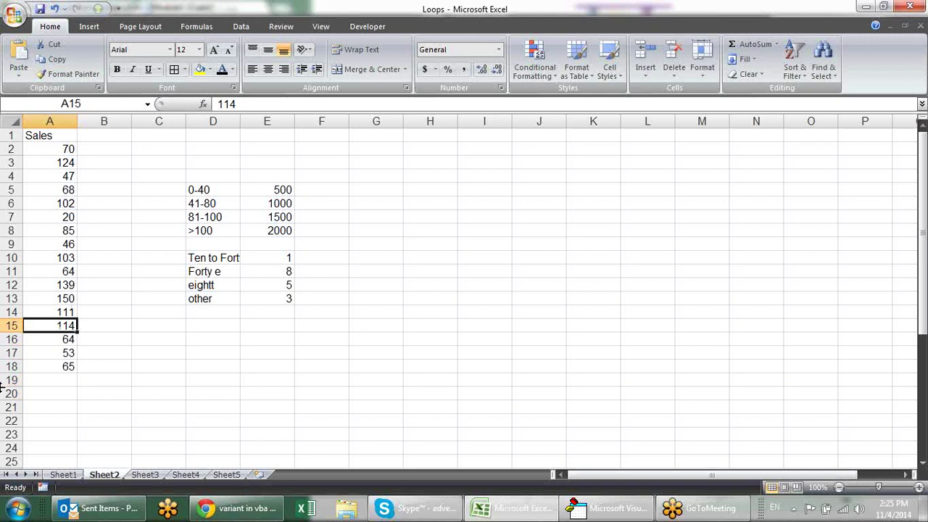
{"action": "key", "text": "Down"}
{"action": "key", "text": "Down"}
{"action": "key", "text": "Down"}
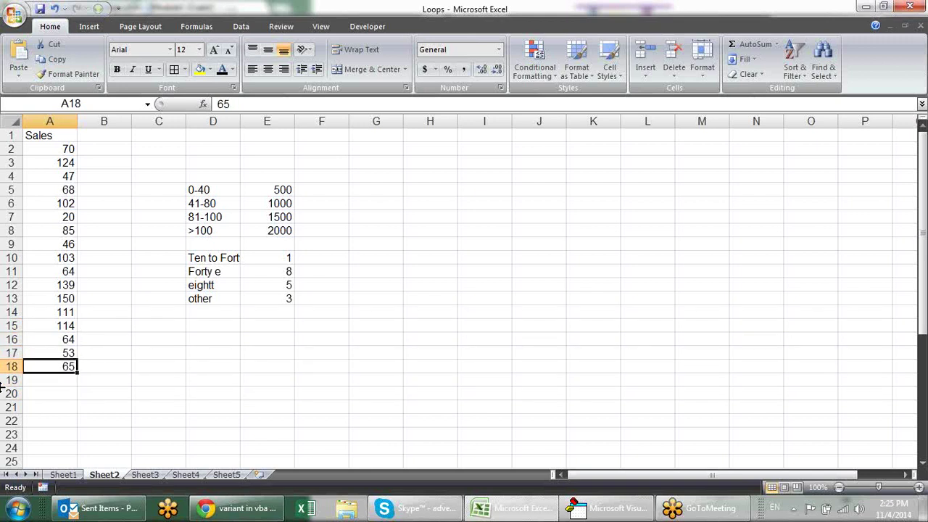
{"action": "key", "text": "Up"}
{"action": "key", "text": "Down"}
{"action": "key", "text": "Down"}
{"action": "key", "text": "Down"}
{"action": "key", "text": "Up"}
{"action": "key", "text": "Up"}
{"action": "key", "text": "Up"}
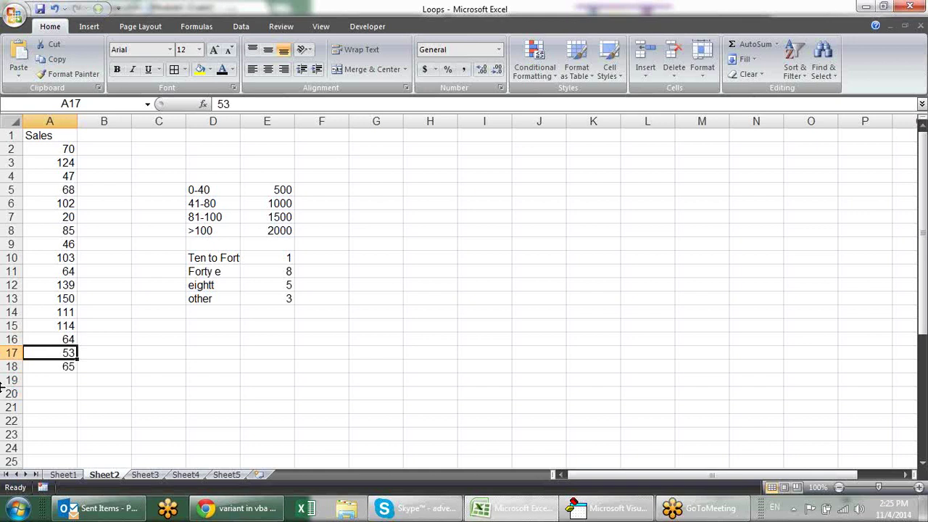
{"action": "key", "text": "Down"}
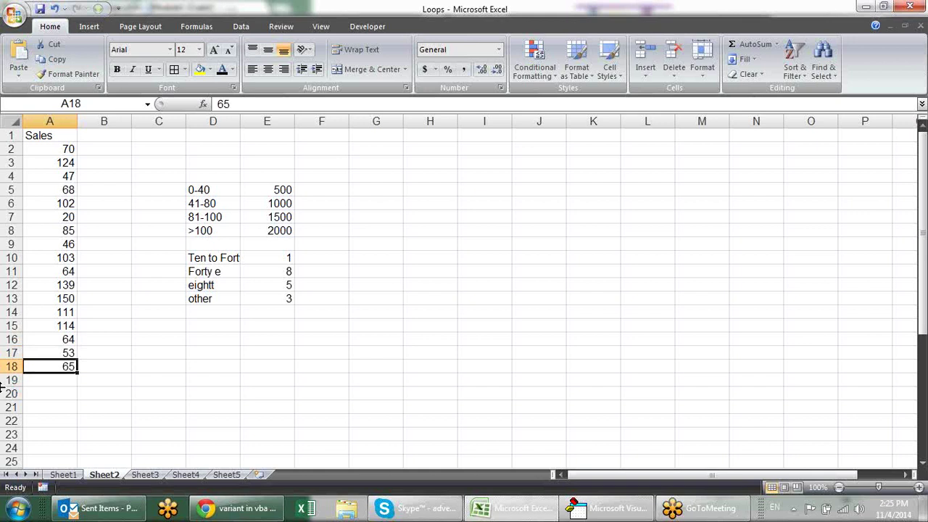
{"action": "key", "text": "alt+F11"}
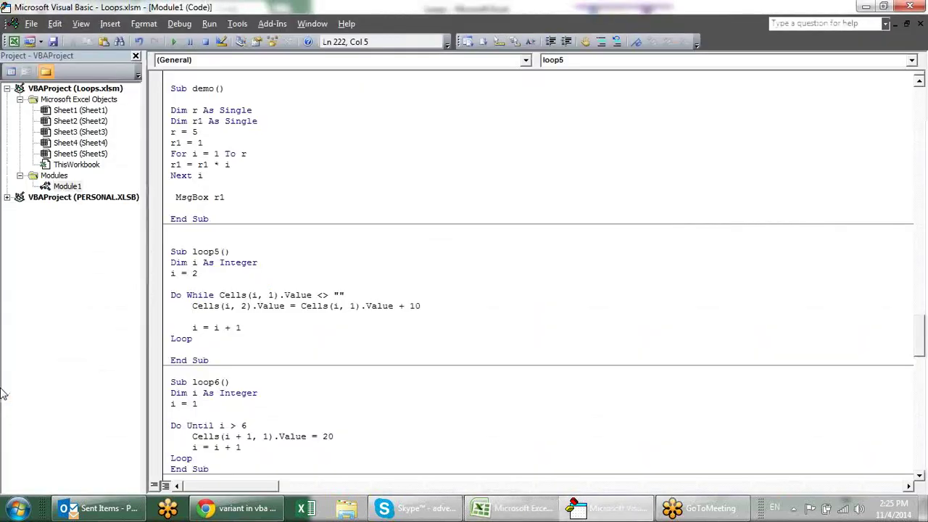
{"action": "left_click", "coordinate": [273, 273]}
{"action": "left_click", "coordinate": [233, 263]}
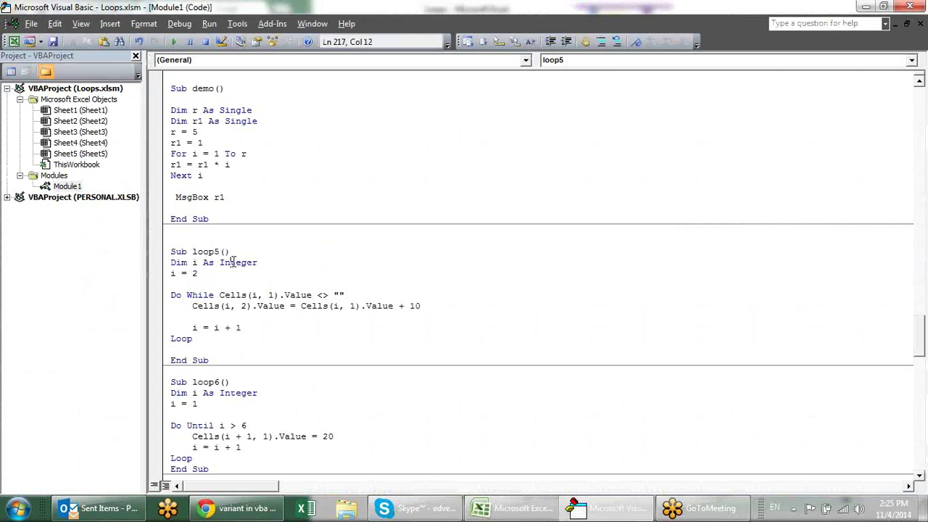
{"action": "left_click", "coordinate": [198, 274]}
{"action": "left_click", "coordinate": [230, 306]}
{"action": "left_click", "coordinate": [205, 271]}
{"action": "left_click", "coordinate": [177, 294]}
{"action": "left_click_drag", "start_coordinate": [220, 295], "coordinate": [259, 299]}
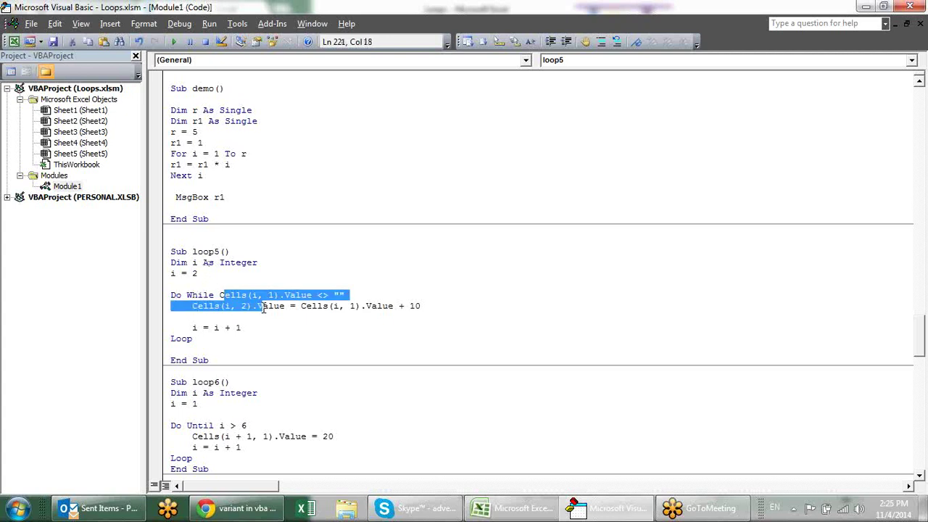
{"action": "left_click", "coordinate": [273, 295]}
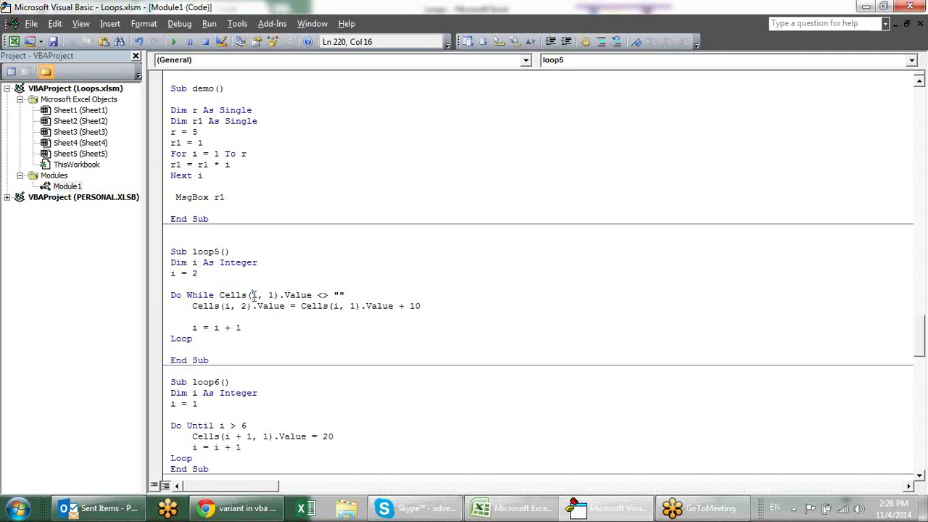
{"action": "key", "text": "alt+Tab"}
{"action": "left_click", "coordinate": [69, 150]}
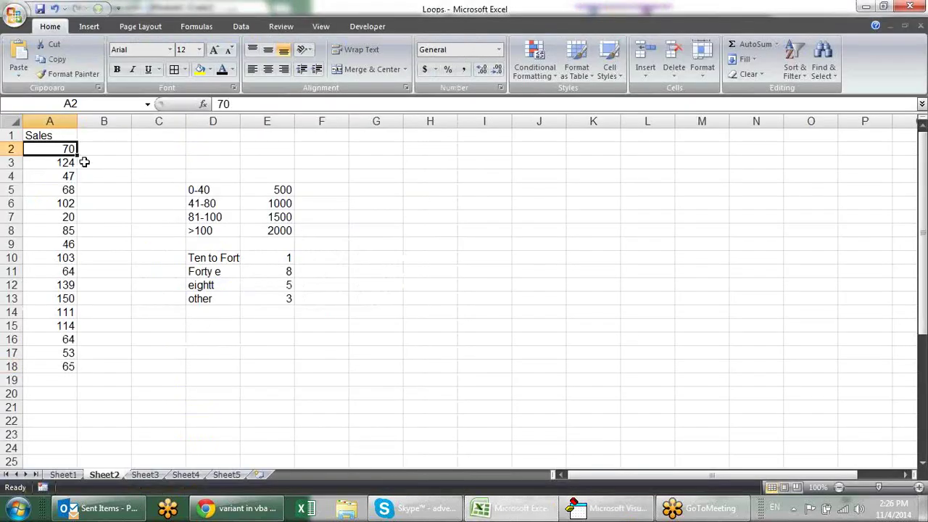
{"action": "key", "text": "alt+Tab"}
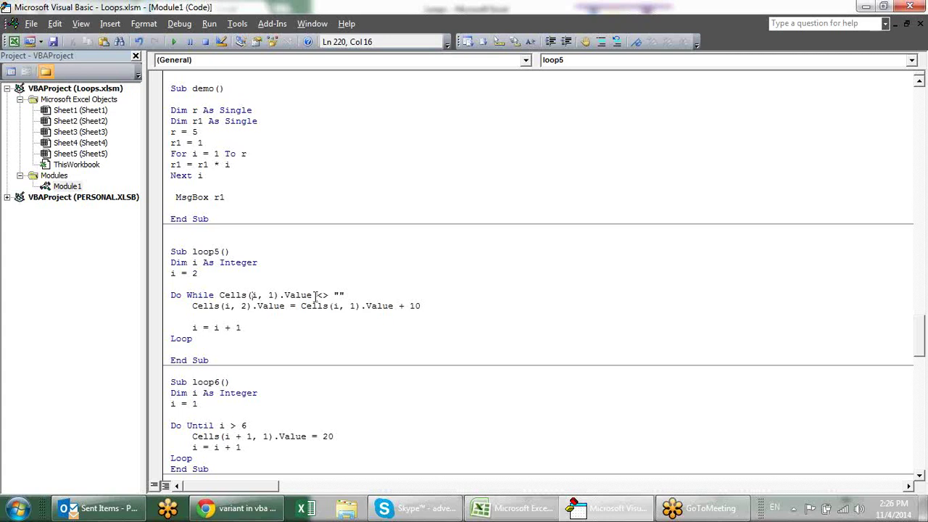
{"action": "key", "text": "alt+Tab"}
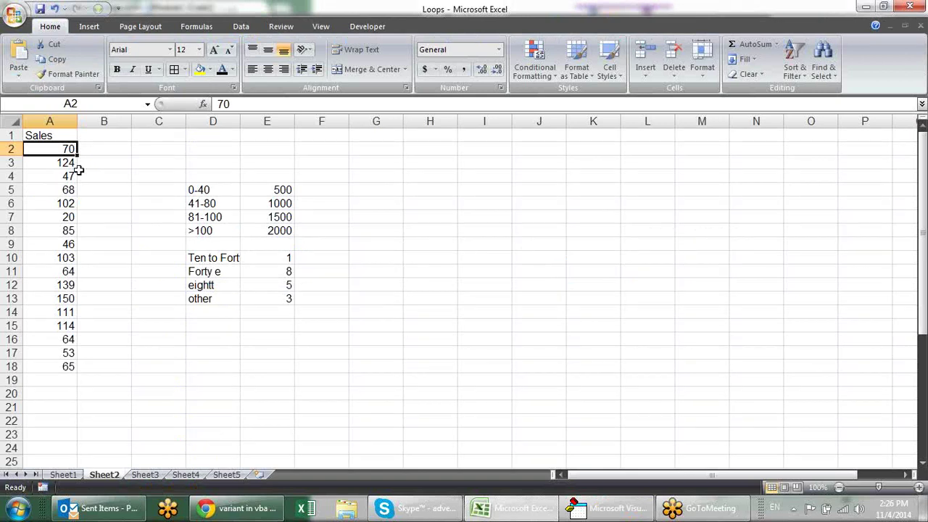
{"action": "left_click", "coordinate": [69, 377]}
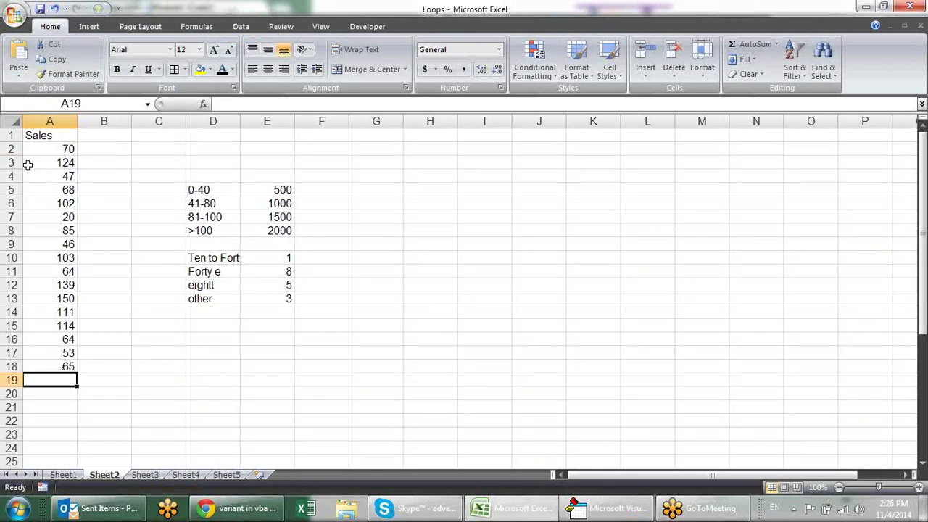
{"action": "left_click", "coordinate": [71, 351]}
{"action": "left_click", "coordinate": [58, 153]}
{"action": "key", "text": "alt+Tab"}
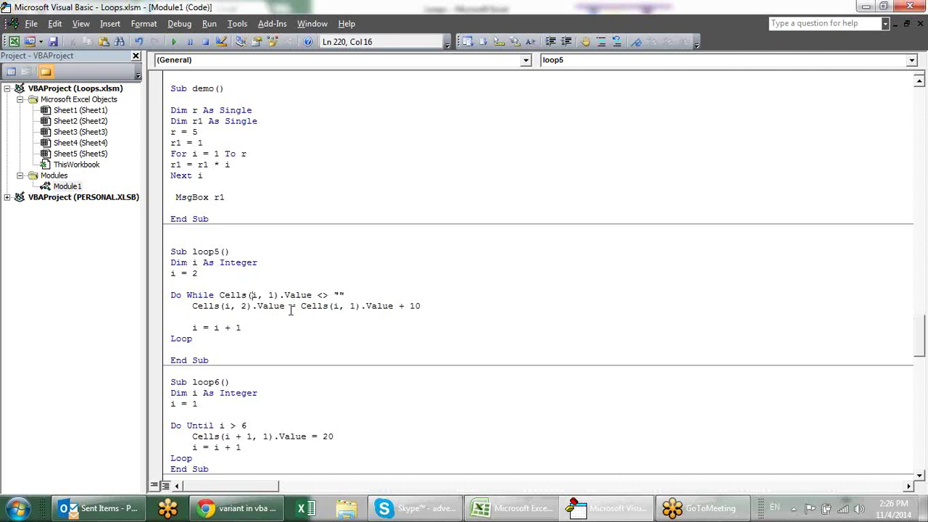
Append the comment 'stops on false' to loop5's Do While line and return to the sheet at A19.
{"action": "left_click_drag", "start_coordinate": [251, 327], "coordinate": [191, 328]}
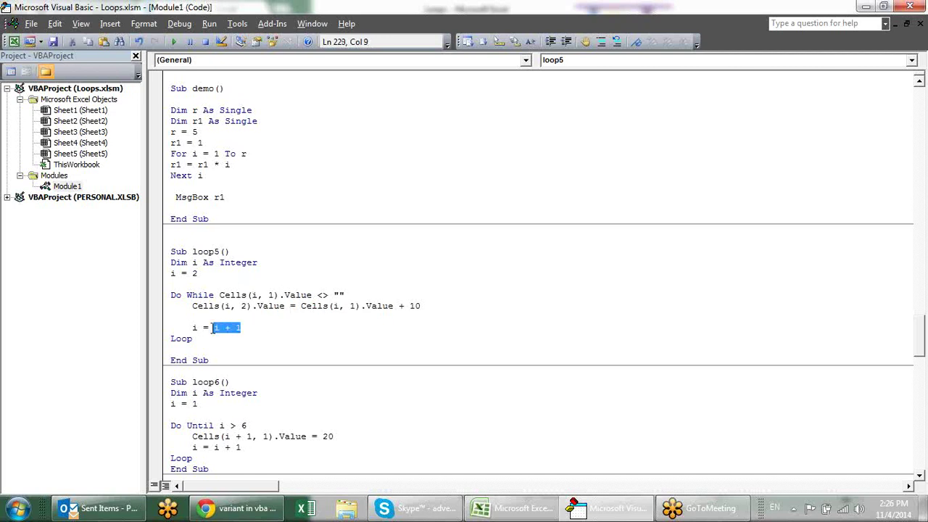
{"action": "left_click", "coordinate": [252, 328]}
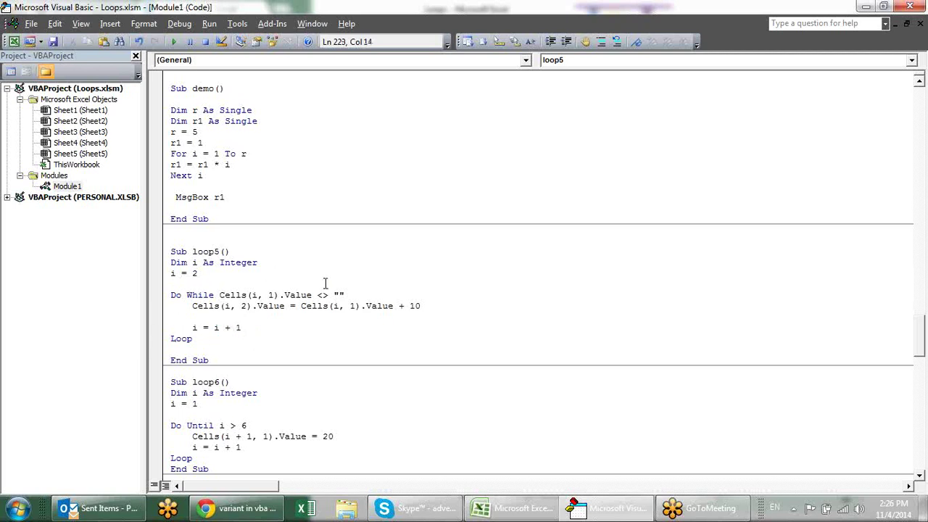
{"action": "left_click_drag", "start_coordinate": [345, 294], "coordinate": [218, 295]}
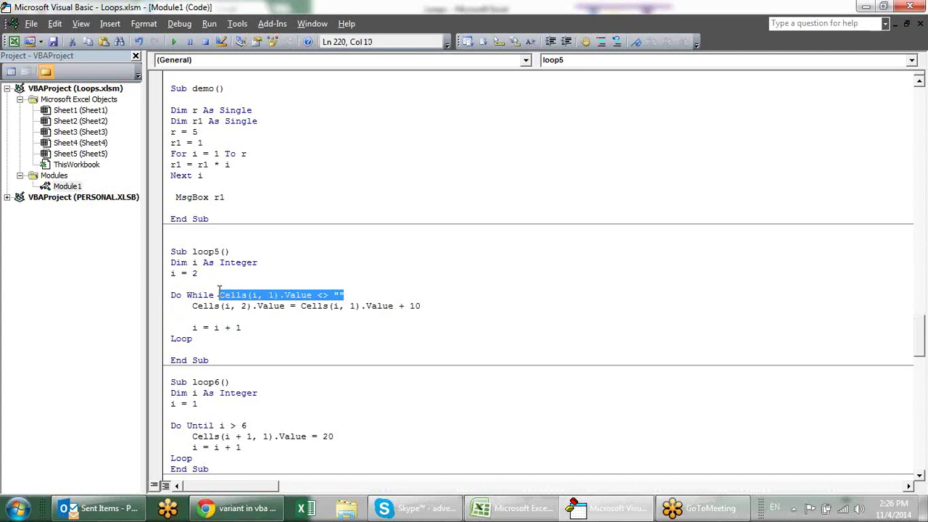
{"action": "left_click", "coordinate": [397, 295]}
{"action": "type", "text": "'stops c"}
{"action": "key", "text": "BackSpace"}
{"action": "type", "text": "on false"}
{"action": "key", "text": "Down"}
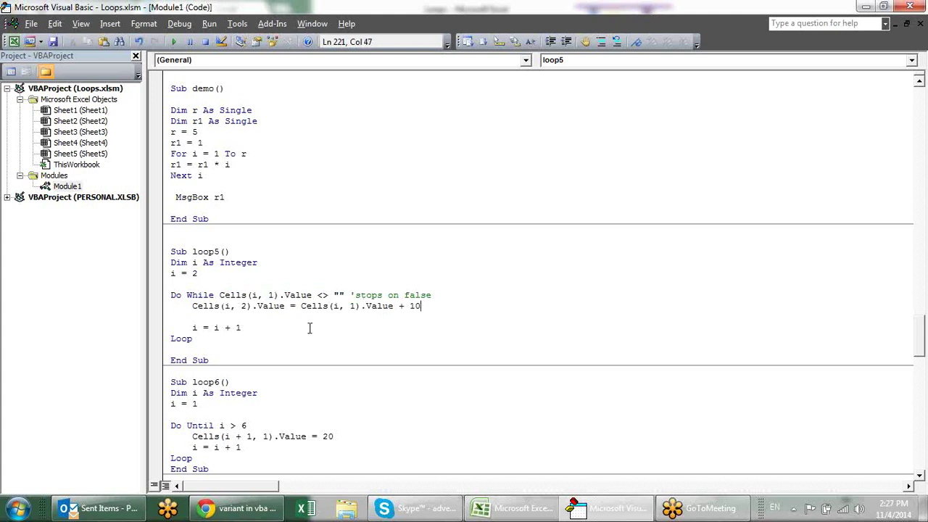
{"action": "key", "text": "alt+Tab"}
{"action": "left_click", "coordinate": [69, 378]}
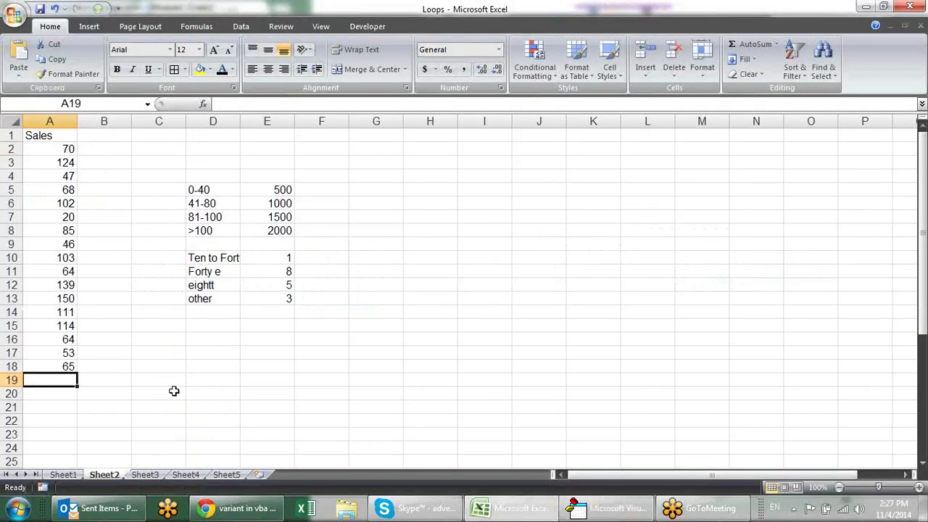
Enter 100 in A19 and A21, leaving A20 blank.
{"action": "type", "text": "100"}
{"action": "key", "text": "Return"}
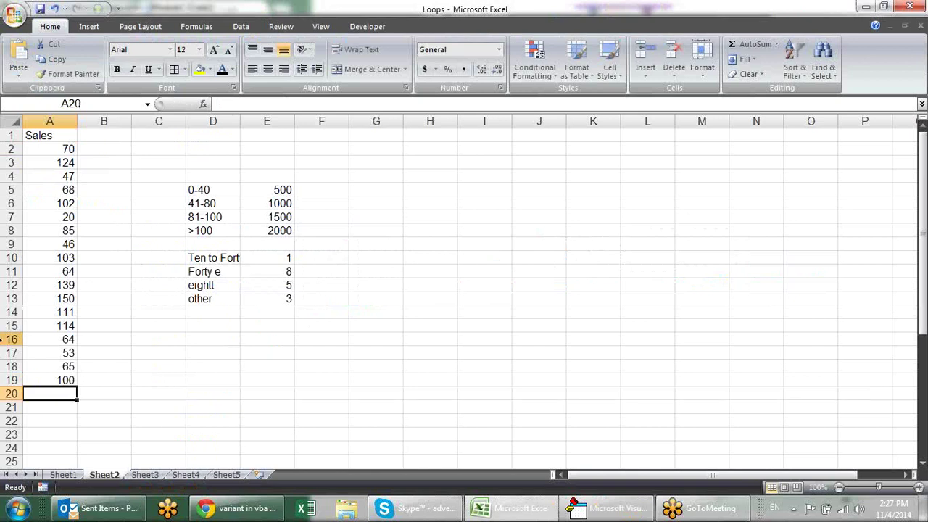
{"action": "left_click", "coordinate": [65, 407]}
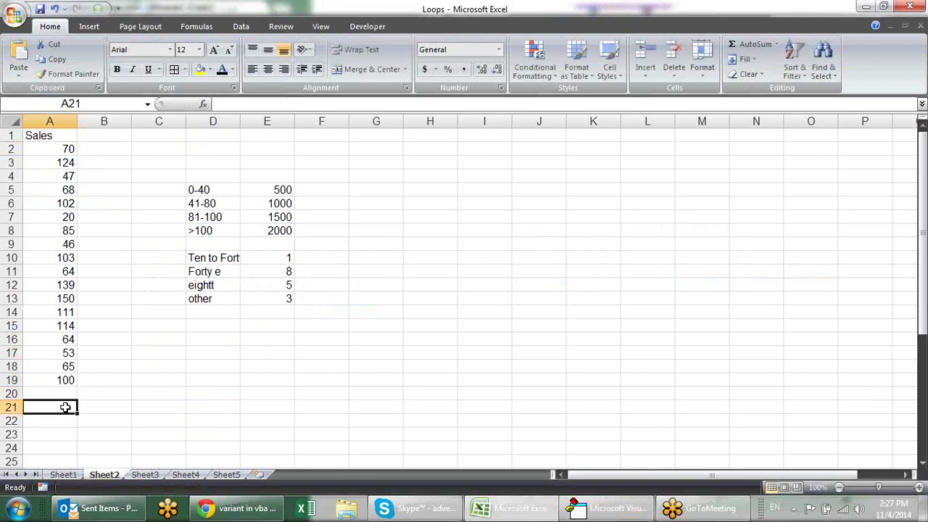
{"action": "type", "text": "100"}
{"action": "key", "text": "Return"}
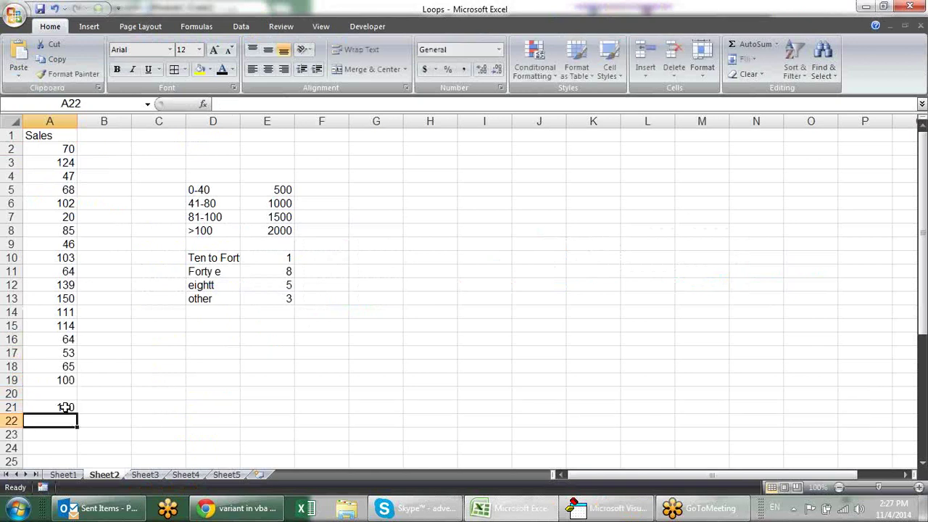
{"action": "left_click", "coordinate": [69, 392]}
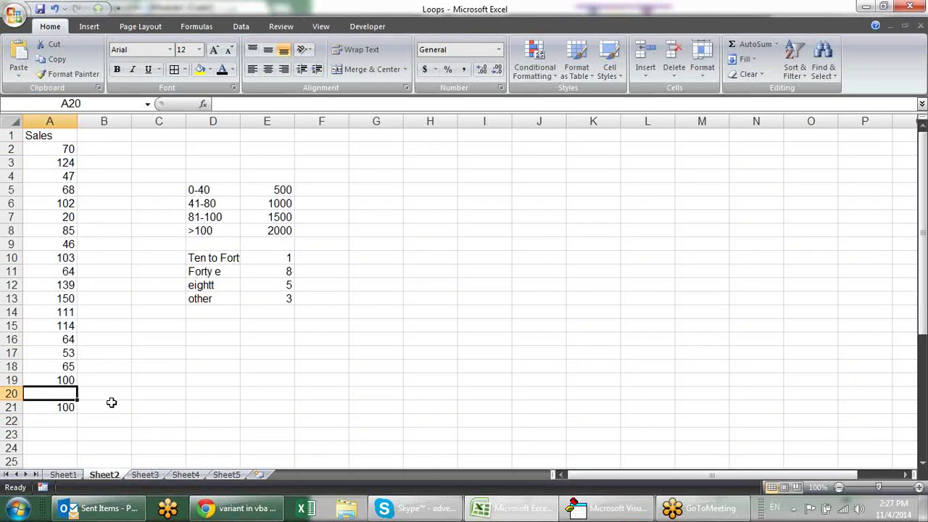
{"action": "left_click", "coordinate": [66, 407]}
{"action": "left_click", "coordinate": [73, 392]}
{"action": "left_click", "coordinate": [106, 351]}
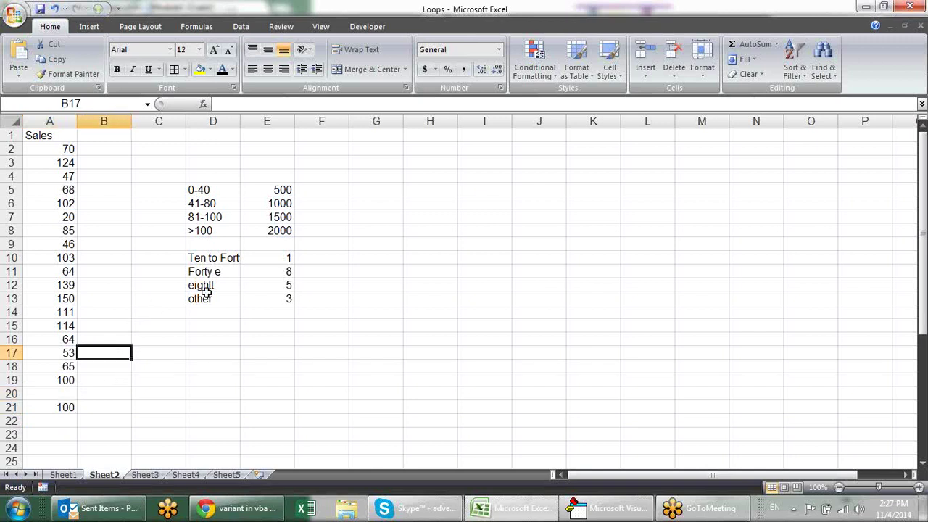
Snap the VBA editor to the right half and run loop5.
{"action": "key", "text": "alt+F11"}
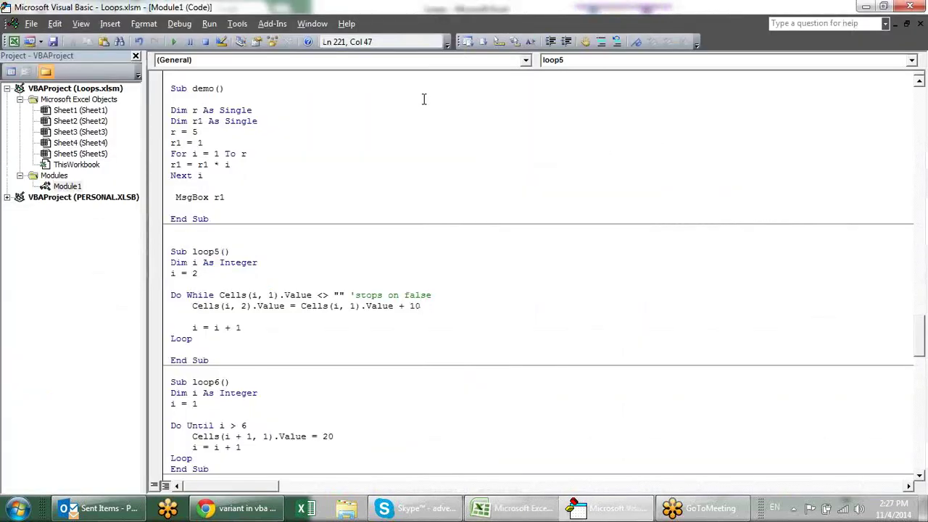
{"action": "key", "text": "super+Right"}
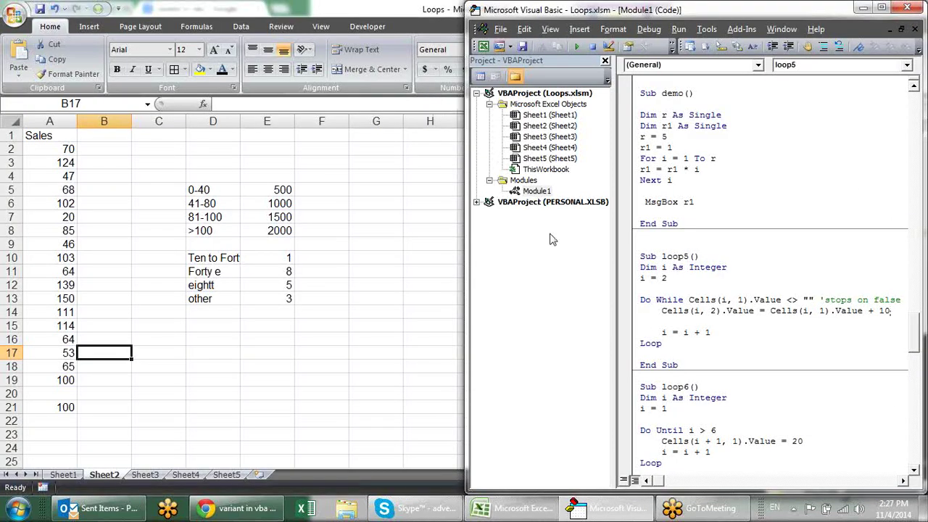
{"action": "left_click", "coordinate": [576, 47]}
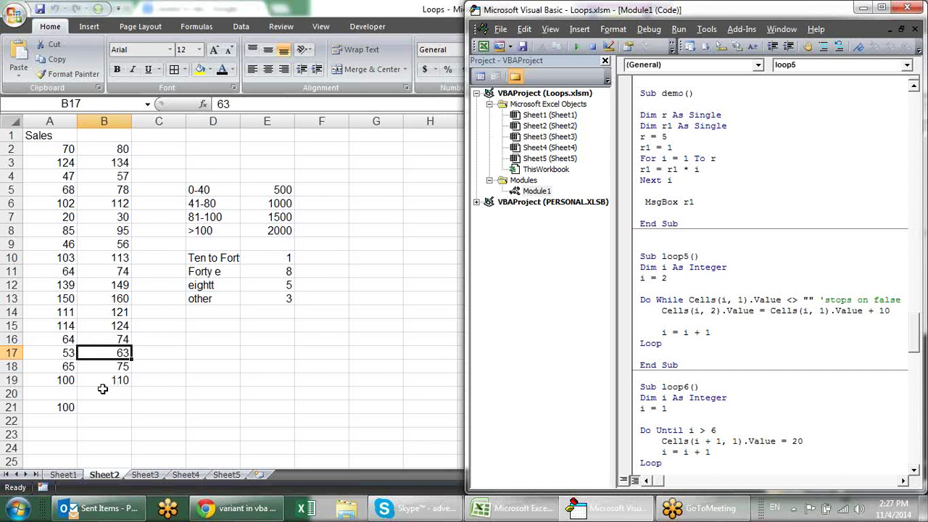
Check the plus-10 result in B19, then delete the 100 from A21.
{"action": "left_click", "coordinate": [76, 387]}
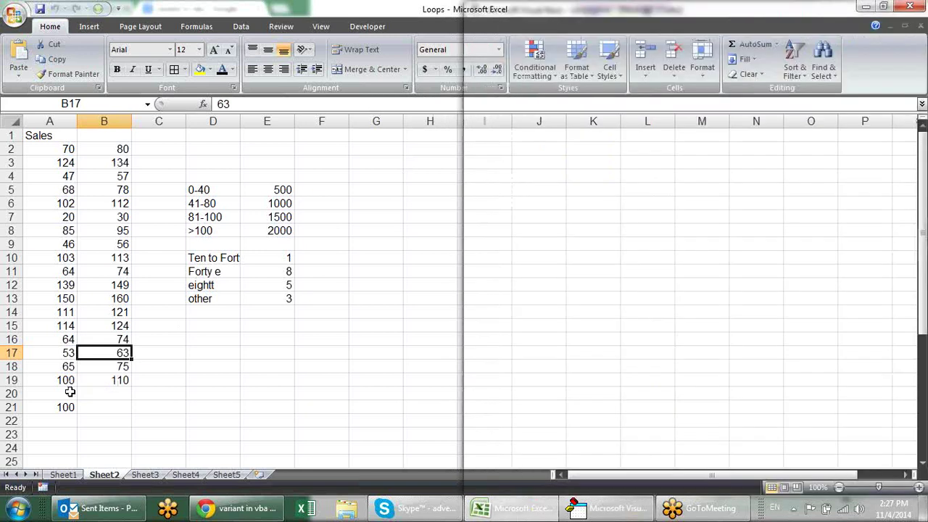
{"action": "left_click", "coordinate": [122, 381]}
{"action": "left_click", "coordinate": [609, 508]}
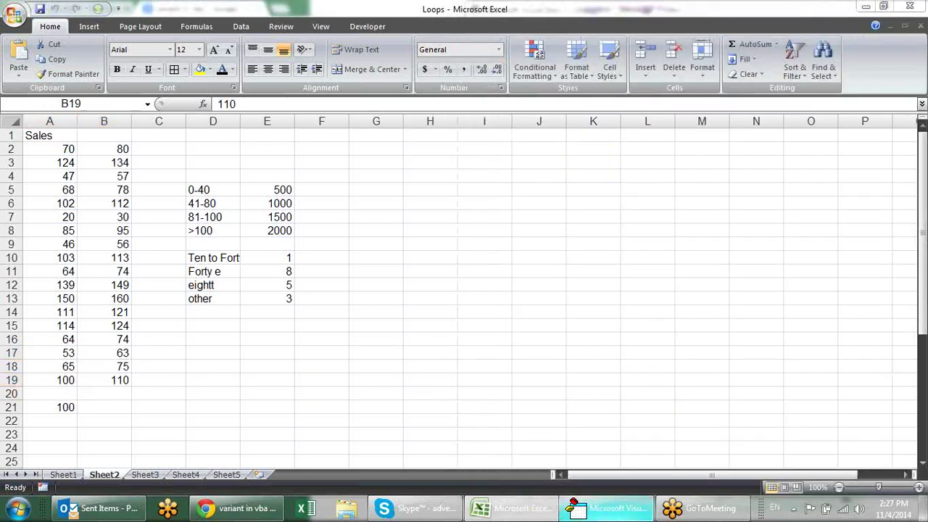
{"action": "left_click", "coordinate": [736, 321]}
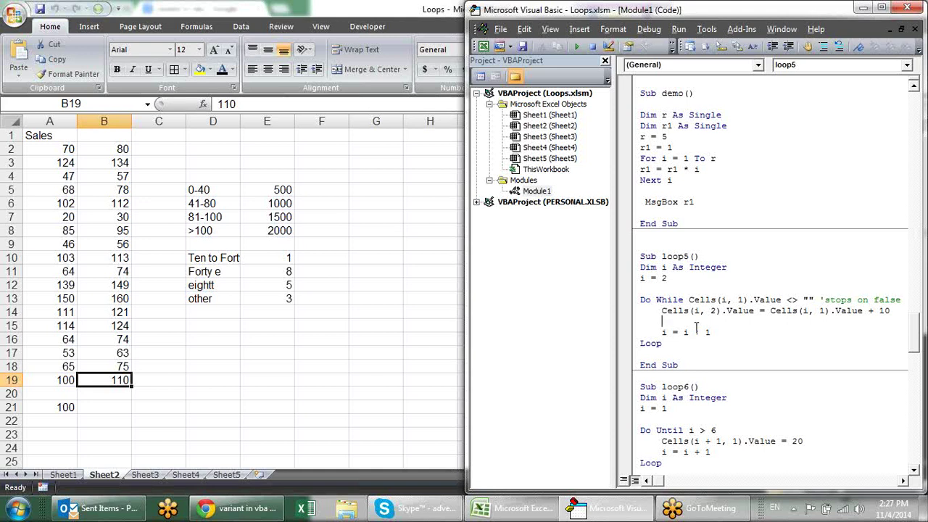
{"action": "left_click", "coordinate": [70, 407]}
{"action": "key", "text": "Delete"}
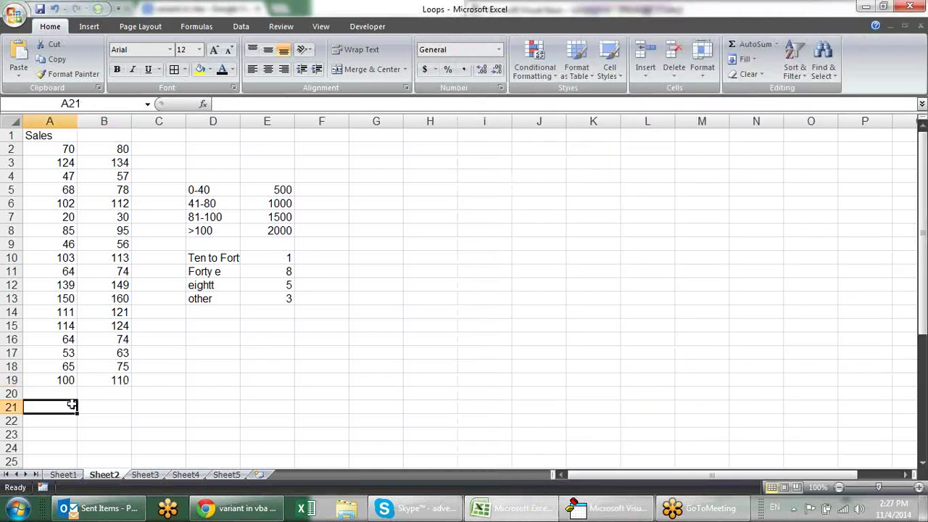
{"action": "left_click", "coordinate": [580, 509]}
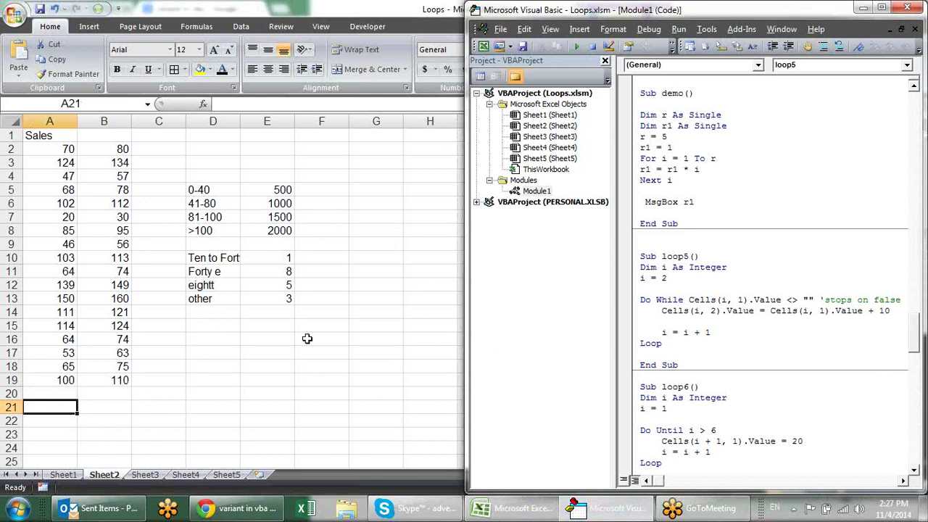
{"action": "left_click", "coordinate": [127, 150]}
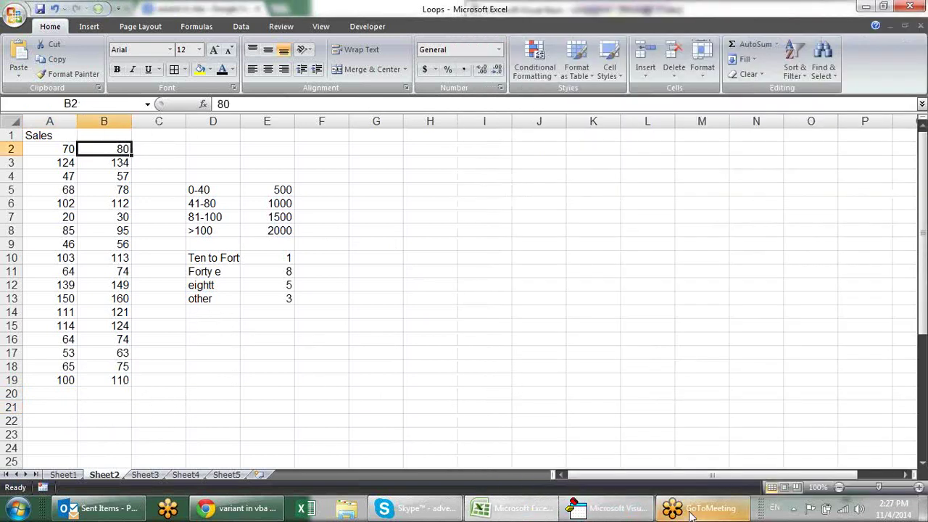
Replace '+ 10' with '*10' in loop5's Cells(i, 2) line.
{"action": "left_click", "coordinate": [601, 509]}
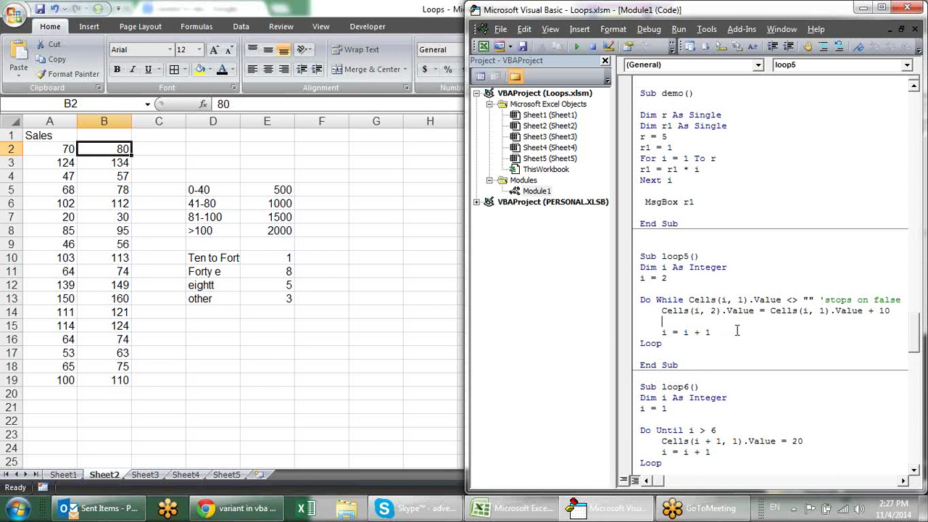
{"action": "left_click_drag", "start_coordinate": [890, 311], "coordinate": [873, 320]}
{"action": "type", "text": "*10"}
{"action": "left_click", "coordinate": [878, 329]}
{"action": "left_click", "coordinate": [101, 175]}
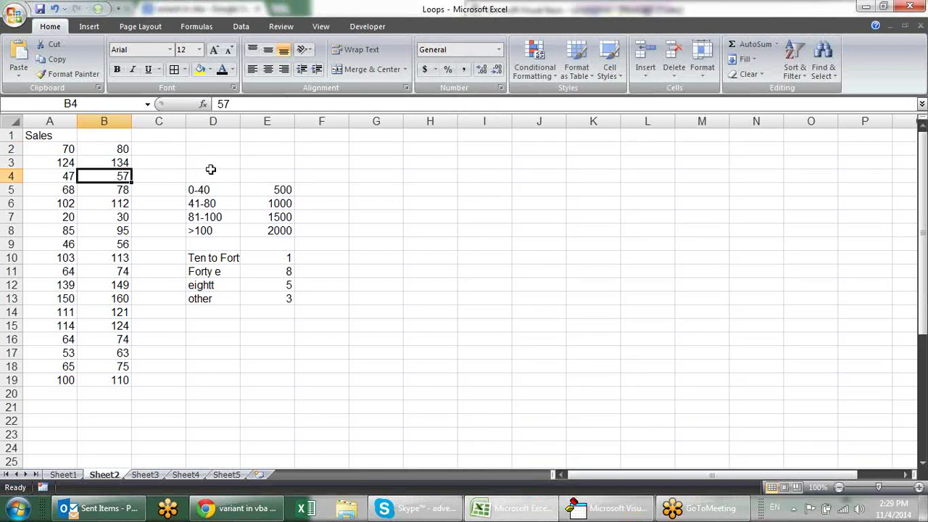
{"action": "left_click", "coordinate": [584, 507]}
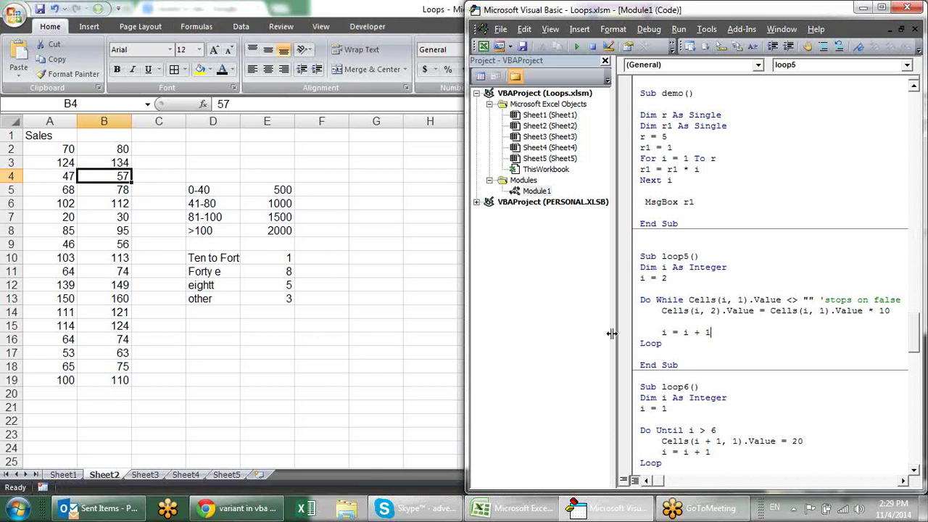
{"action": "scroll", "coordinate": [724, 198], "scroll_direction": "down", "scroll_amount": 2}
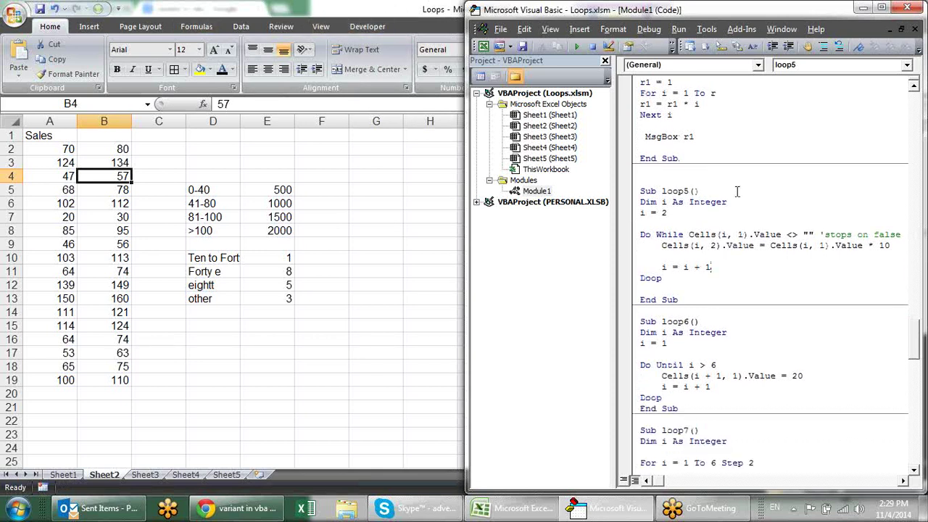
Maximize the VBA editor and review loop6's Until i > 6 condition and loop5's comment.
{"action": "left_click", "coordinate": [886, 10]}
{"action": "left_click", "coordinate": [283, 241]}
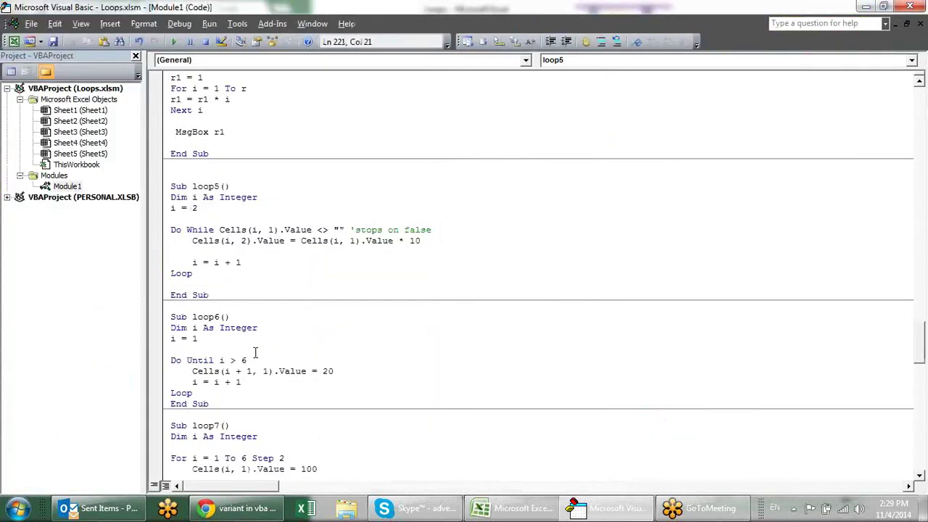
{"action": "left_click_drag", "start_coordinate": [248, 360], "coordinate": [189, 360]}
{"action": "left_click", "coordinate": [189, 360]}
{"action": "scroll", "coordinate": [306, 315], "scroll_direction": "down", "scroll_amount": 2}
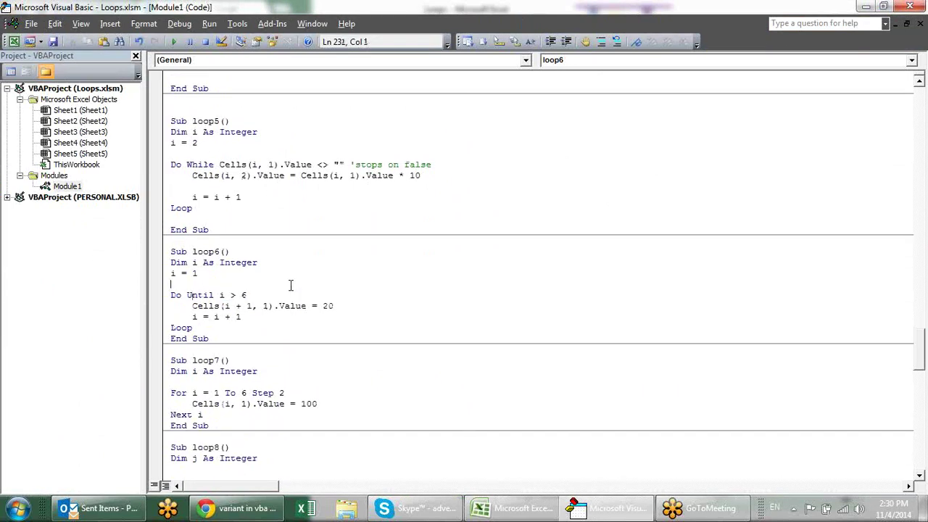
{"action": "mouse_move", "coordinate": [245, 295]}
{"action": "left_mouse_down"}
{"action": "mouse_move", "coordinate": [226, 317]}
{"action": "mouse_move", "coordinate": [216, 296]}
{"action": "left_mouse_up"}
{"action": "left_click", "coordinate": [275, 294]}
{"action": "left_click", "coordinate": [395, 164]}
Add the comment 'stops on True' after loop6's Do Until i > 6 line.
{"action": "left_click", "coordinate": [317, 294]}
{"action": "type", "text": "'stop"}
{"action": "key", "text": "BackSpace"}
{"action": "type", "text": "s"}
{"action": "key", "text": "BackSpace"}
{"action": "type", "text": "ps "}
{"action": "type", "text": "on True"}
{"action": "left_click", "coordinate": [329, 305]}
Change loop5's condition to Do Until Cells(i, 1).Value = "", then return to Excel.
{"action": "left_click", "coordinate": [327, 153]}
{"action": "left_click", "coordinate": [330, 164]}
{"action": "key", "text": "BackSpace"}
{"action": "key", "text": "BackSpace"}
{"action": "type", "text": "="}
{"action": "left_click_drag", "start_coordinate": [215, 165], "coordinate": [189, 166]}
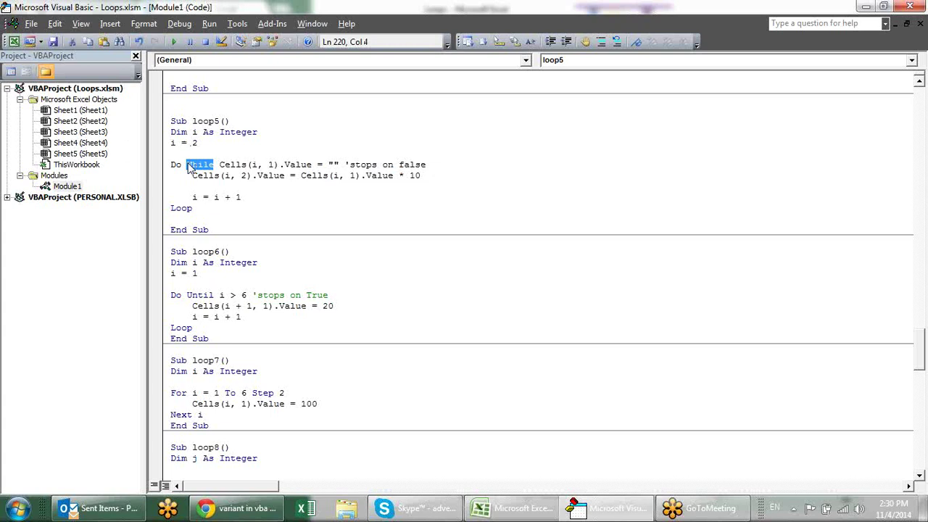
{"action": "type", "text": "Until"}
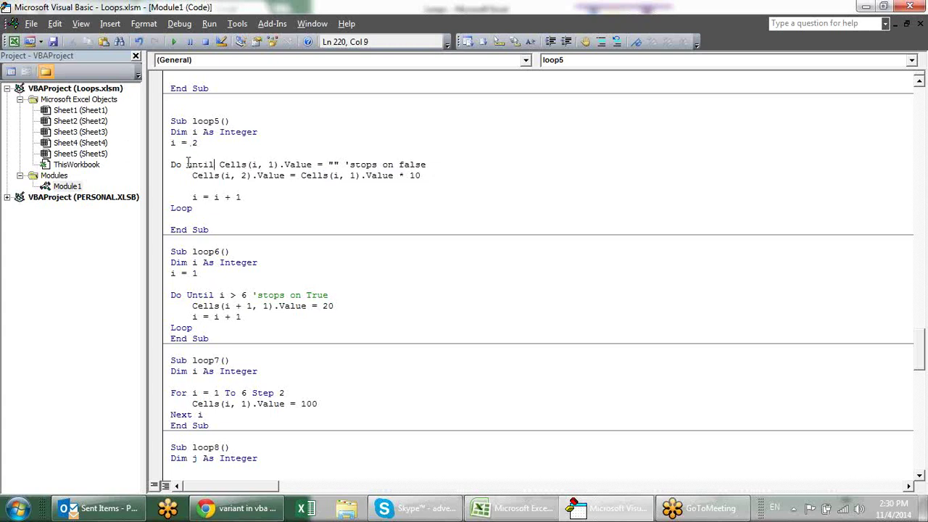
{"action": "left_click", "coordinate": [349, 196]}
{"action": "key", "text": "alt+F11"}
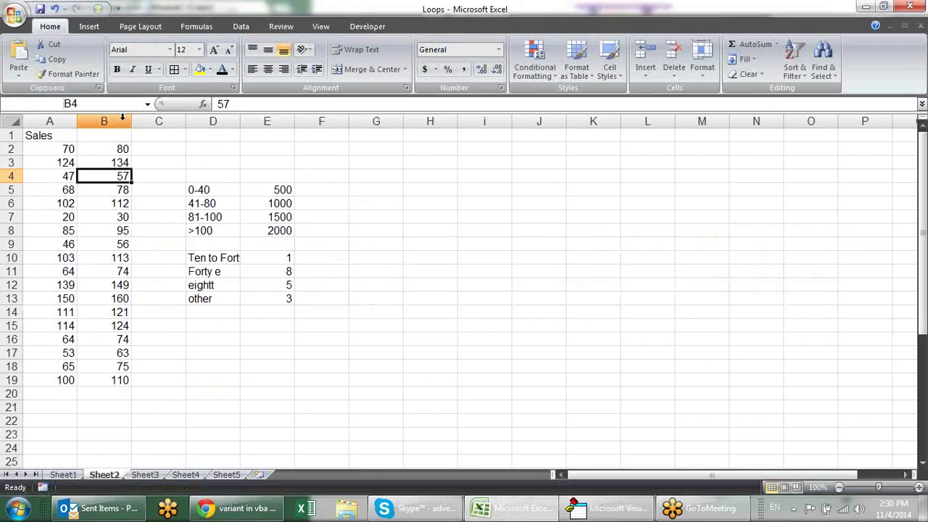
Clear column B, run loop5 with F5, and check the times-10 results in Excel.
{"action": "left_click", "coordinate": [114, 120]}
{"action": "key", "text": "Delete"}
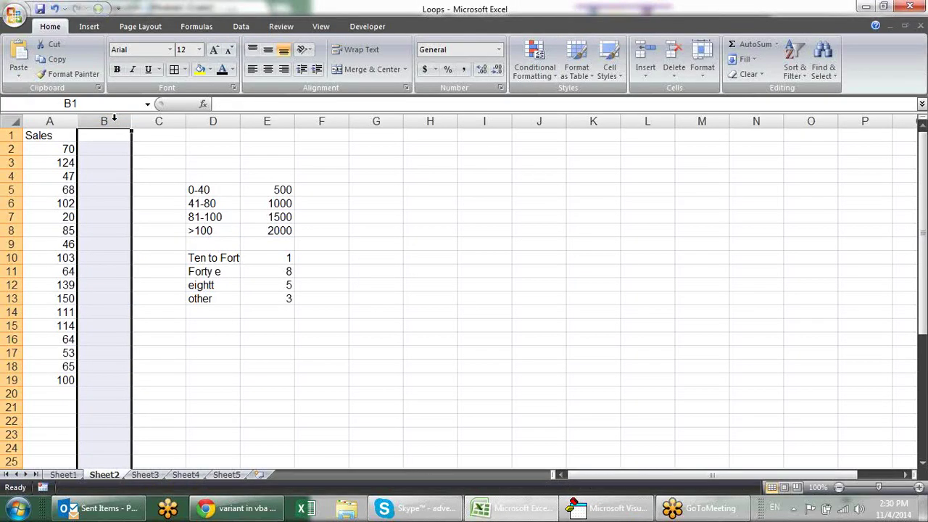
{"action": "left_click", "coordinate": [125, 190]}
{"action": "key", "text": "alt+Tab"}
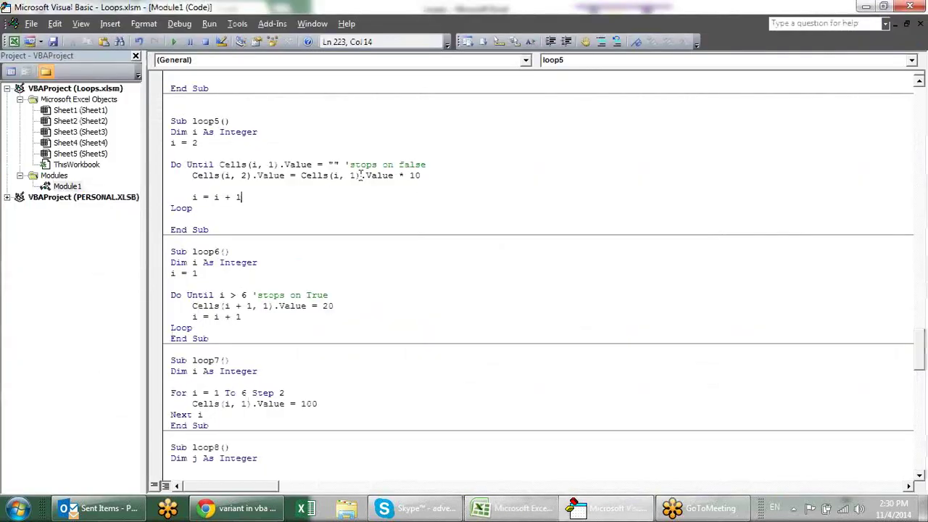
{"action": "key", "text": "F5"}
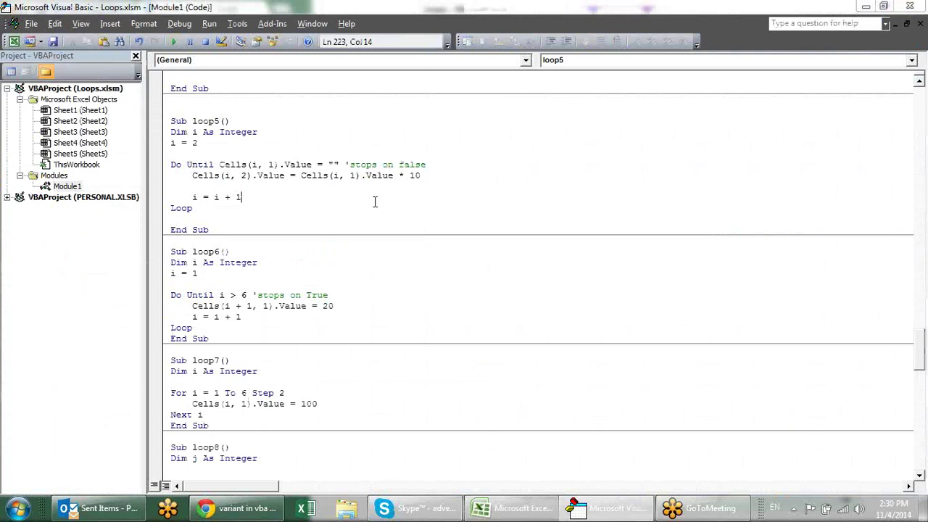
{"action": "key", "text": "alt+F11"}
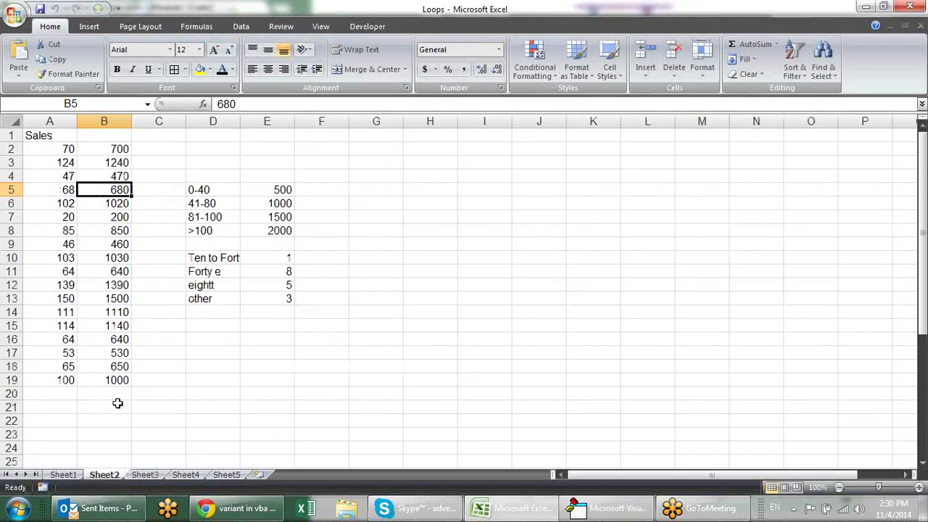
{"action": "key", "text": "alt+F11"}
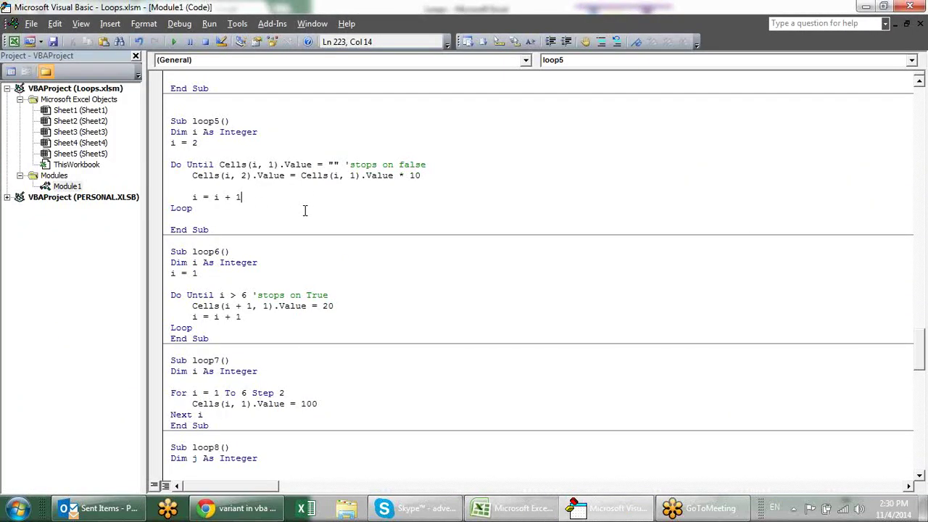
{"action": "key", "text": "alt+F11"}
{"action": "key", "text": "alt+F11"}
Change loop5's Do Until back to Do While and add blank lines around its body.
{"action": "left_click", "coordinate": [215, 165]}
{"action": "key", "text": "BackSpace"}
{"action": "key", "text": "BackSpace"}
{"action": "key", "text": "BackSpace"}
{"action": "key", "text": "BackSpace"}
{"action": "key", "text": "BackSpace"}
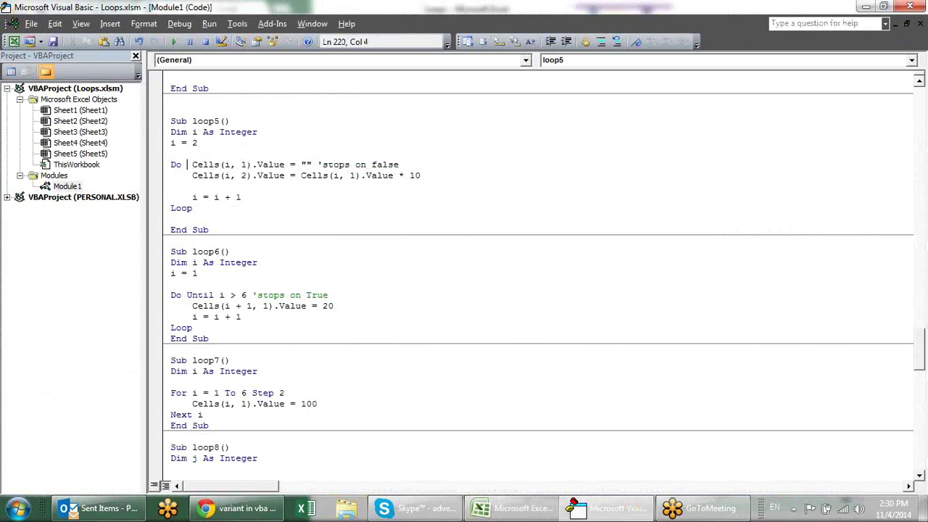
{"action": "type", "text": "while"}
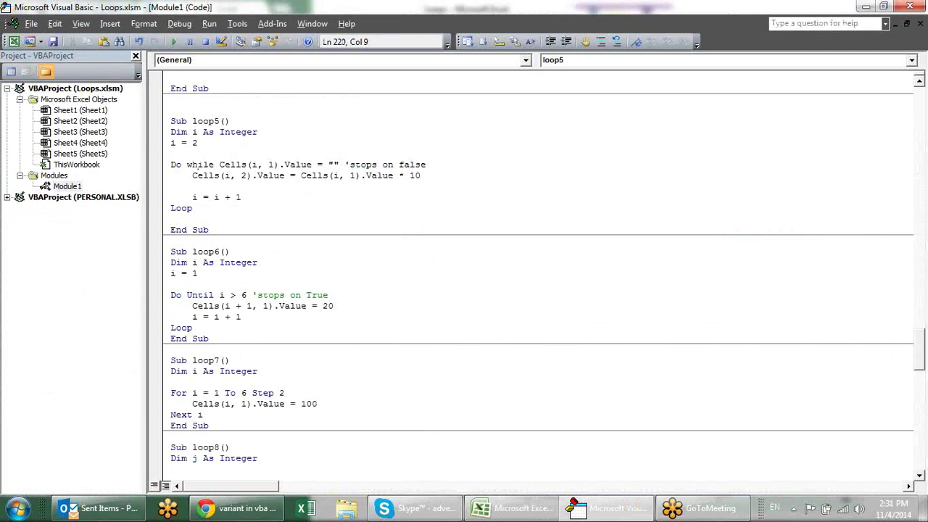
{"action": "key", "text": "Down"}
{"action": "key", "text": "Down"}
{"action": "key", "text": "Down"}
{"action": "key", "text": "Down"}
{"action": "key", "text": "Down"}
{"action": "key", "text": "Down"}
{"action": "key", "text": "Down"}
{"action": "key", "text": "Down"}
{"action": "key", "text": "Down"}
{"action": "left_click", "coordinate": [176, 165]}
{"action": "left_click", "coordinate": [189, 164]}
{"action": "key", "text": "Return"}
{"action": "key", "text": "Return"}
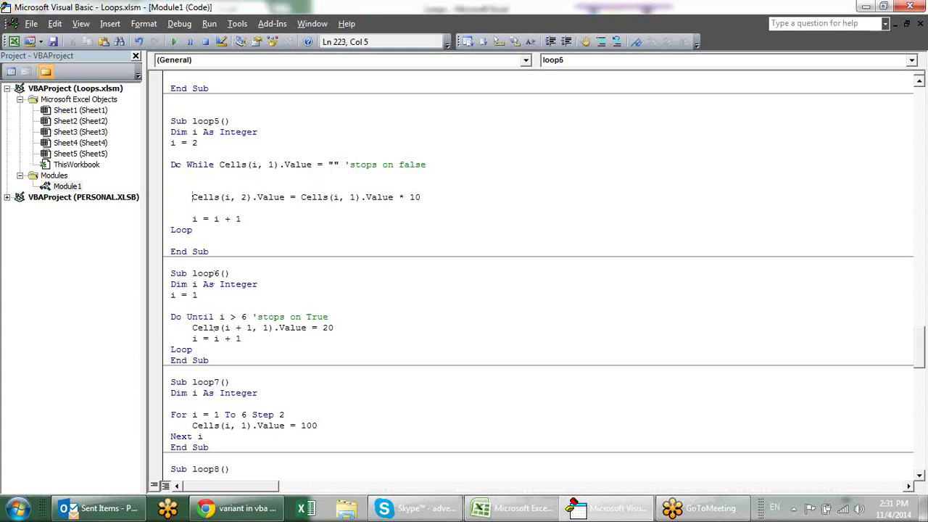
{"action": "left_click", "coordinate": [284, 219]}
{"action": "key", "text": "Return"}
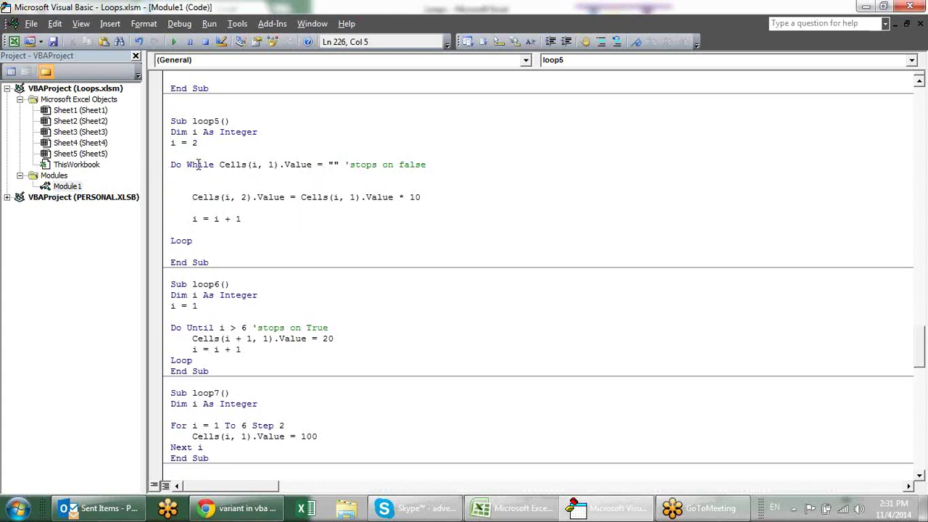
{"action": "left_click_drag", "start_coordinate": [196, 241], "coordinate": [172, 238]}
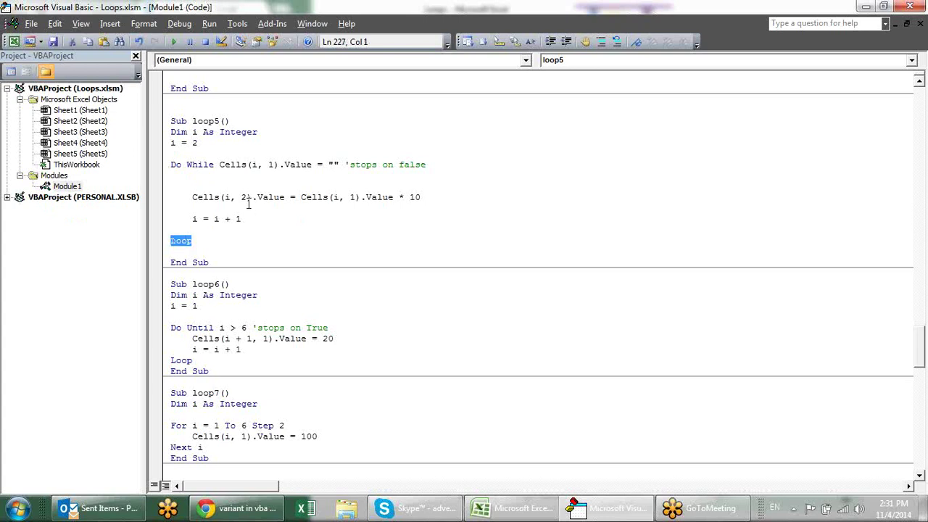
Restore the <> operator in loop5's Cells(i, 1).Value condition.
{"action": "left_click", "coordinate": [323, 165]}
{"action": "key", "text": "BackSpace"}
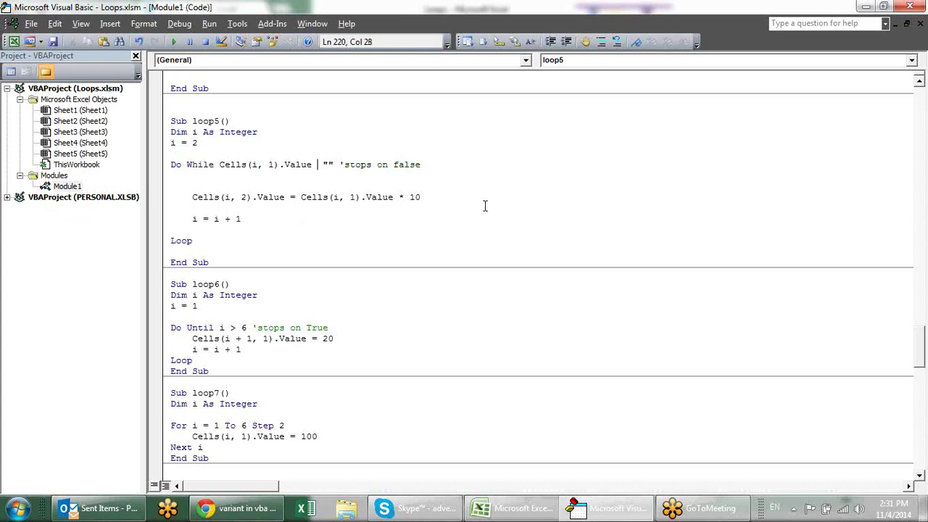
{"action": "type", "text": "<>"}
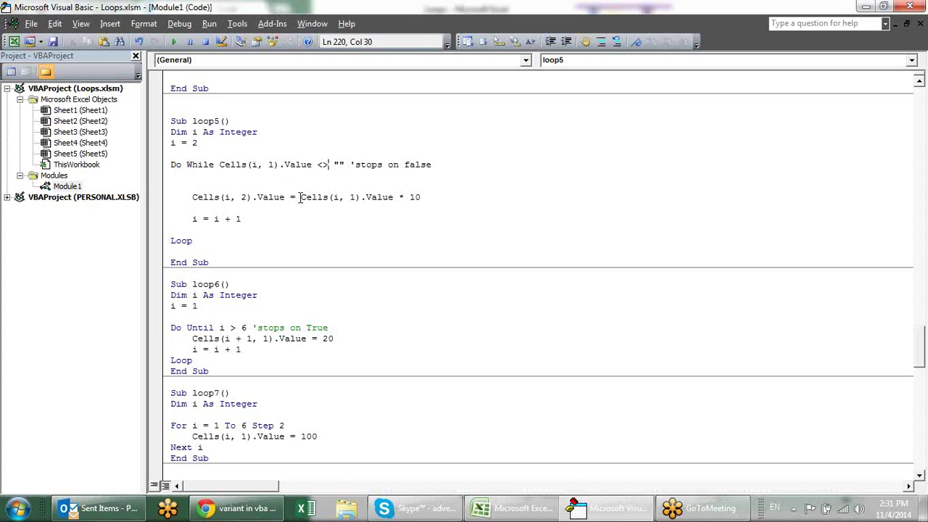
{"action": "left_click", "coordinate": [253, 197]}
{"action": "left_click_drag", "start_coordinate": [236, 197], "coordinate": [192, 186]}
Move 'While Cells(i, 1).Value <> ""' from loop5's Do line to after Loop.
{"action": "left_click", "coordinate": [302, 164]}
{"action": "left_click", "coordinate": [310, 165]}
{"action": "left_click_drag", "start_coordinate": [187, 163], "coordinate": [345, 164]}
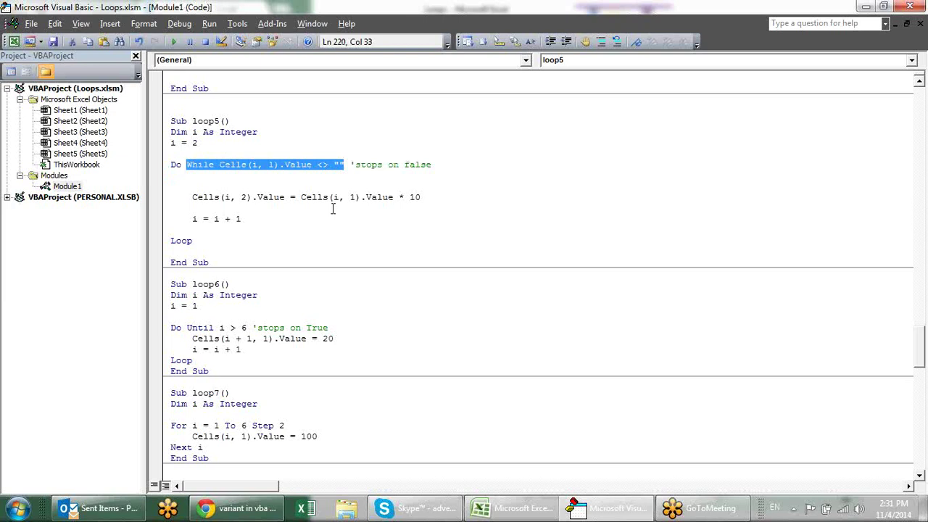
{"action": "key", "text": "Delete"}
{"action": "left_click", "coordinate": [232, 239]}
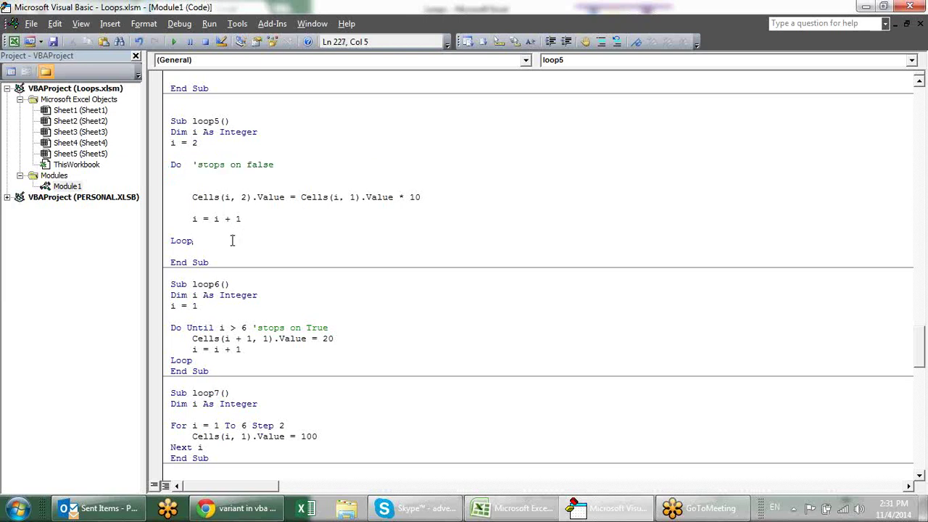
{"action": "type", "text": "While Cells(i, 1).Value <> \"\""}
{"action": "left_click", "coordinate": [451, 230]}
{"action": "left_click_drag", "start_coordinate": [241, 198], "coordinate": [324, 217]}
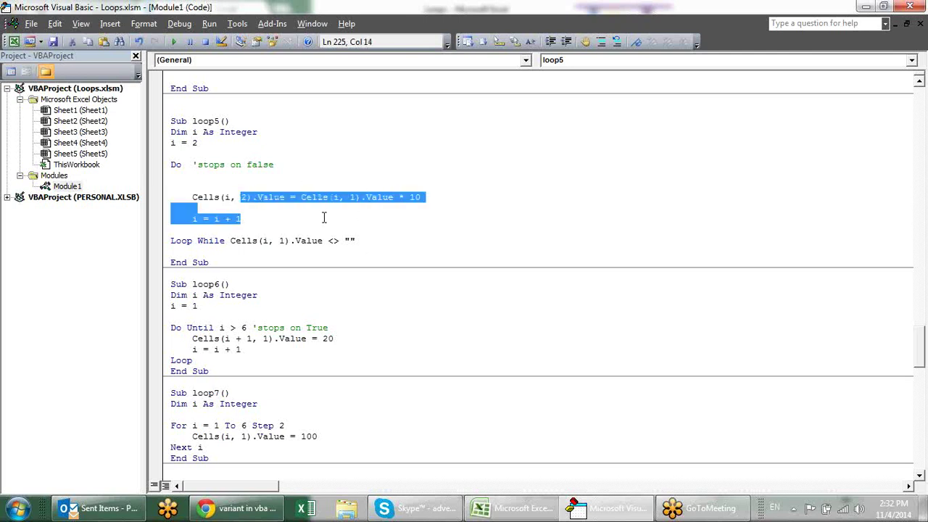
{"action": "left_click", "coordinate": [290, 208]}
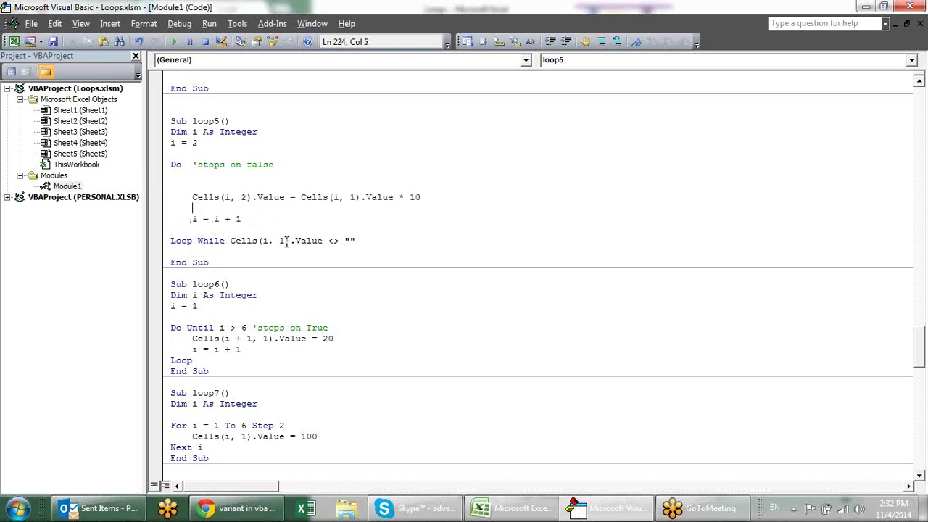
{"action": "left_click_drag", "start_coordinate": [269, 242], "coordinate": [350, 244]}
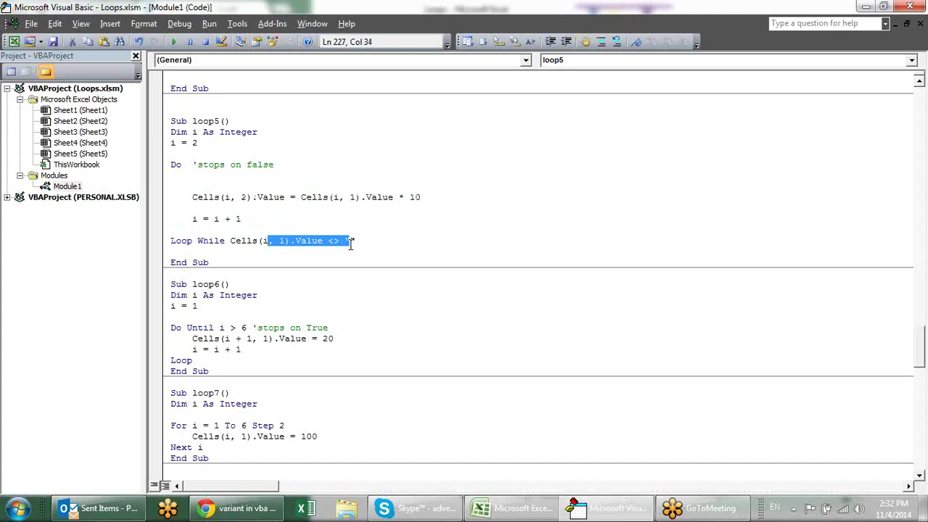
{"action": "left_click", "coordinate": [352, 240]}
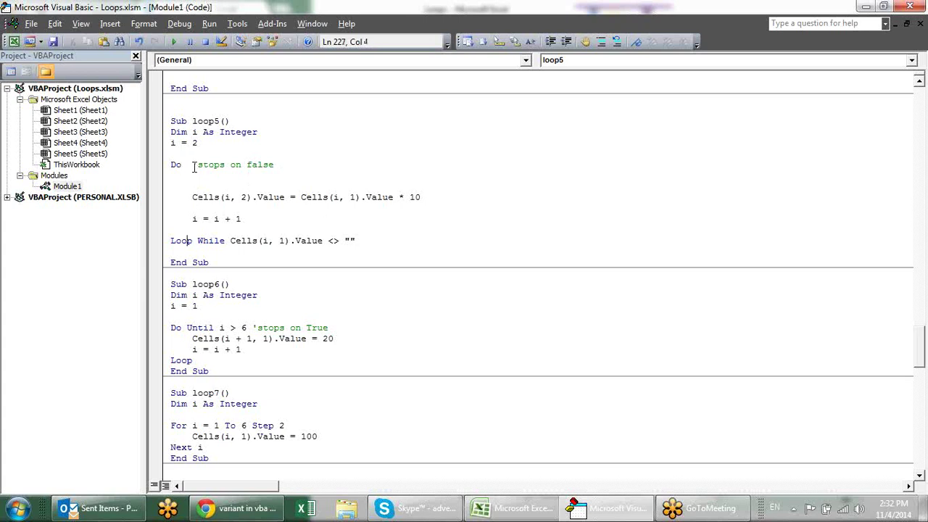
Select column B on Sheet2 and inspect its current values below the data.
{"action": "left_click", "coordinate": [196, 239]}
{"action": "key", "text": "Right"}
{"action": "key", "text": "alt+F11"}
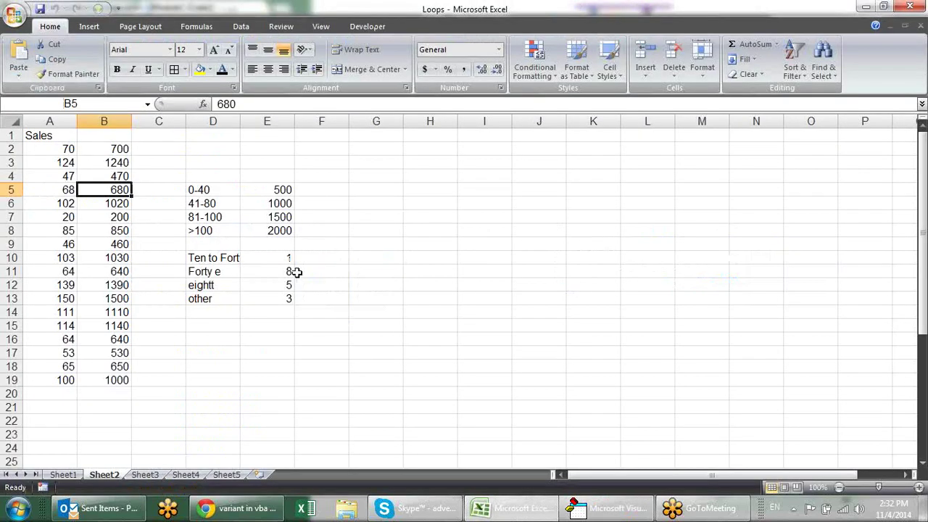
{"action": "left_click", "coordinate": [126, 121]}
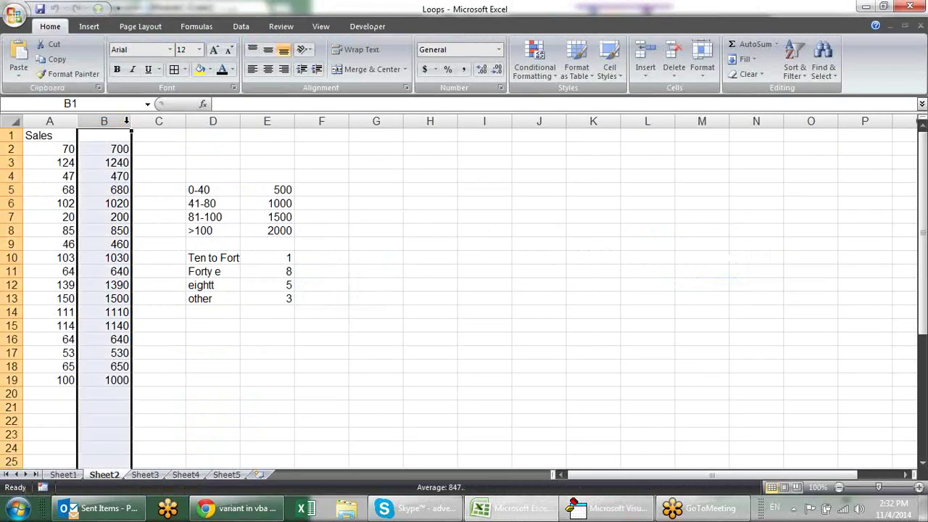
{"action": "key", "text": "alt+Tab"}
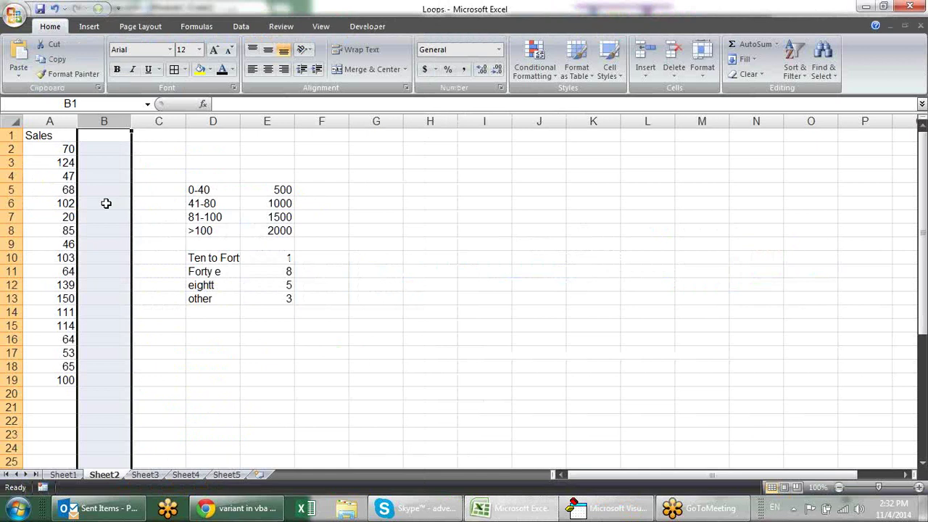
{"action": "key", "text": "alt+Tab"}
{"action": "left_click", "coordinate": [278, 220]}
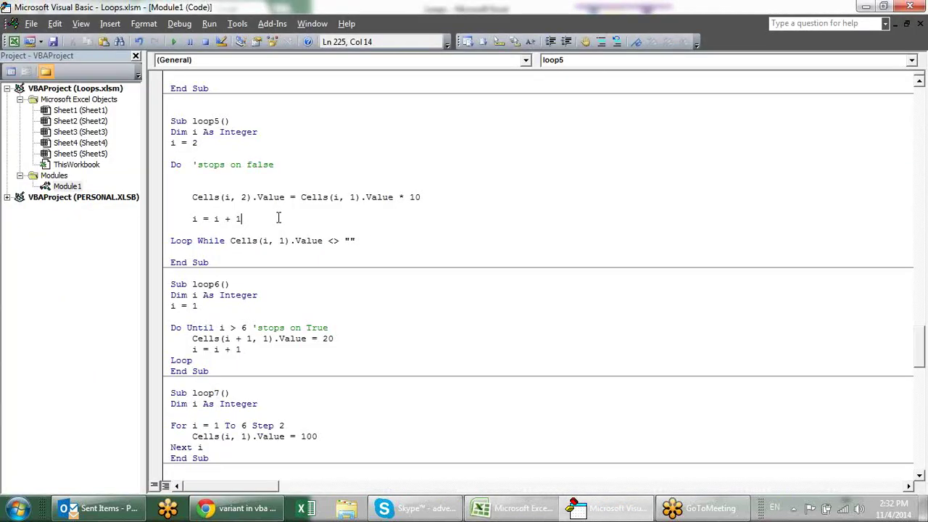
{"action": "key", "text": "alt+Tab"}
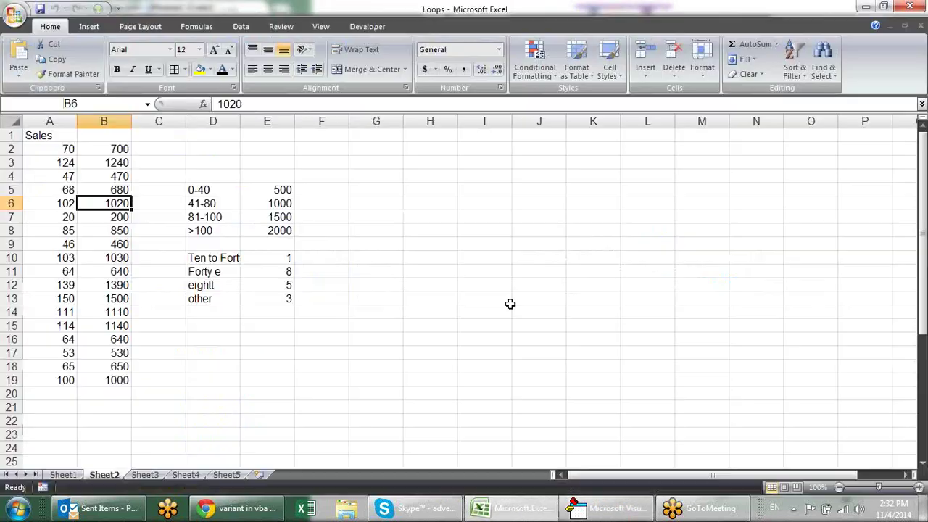
{"action": "left_click", "coordinate": [112, 398]}
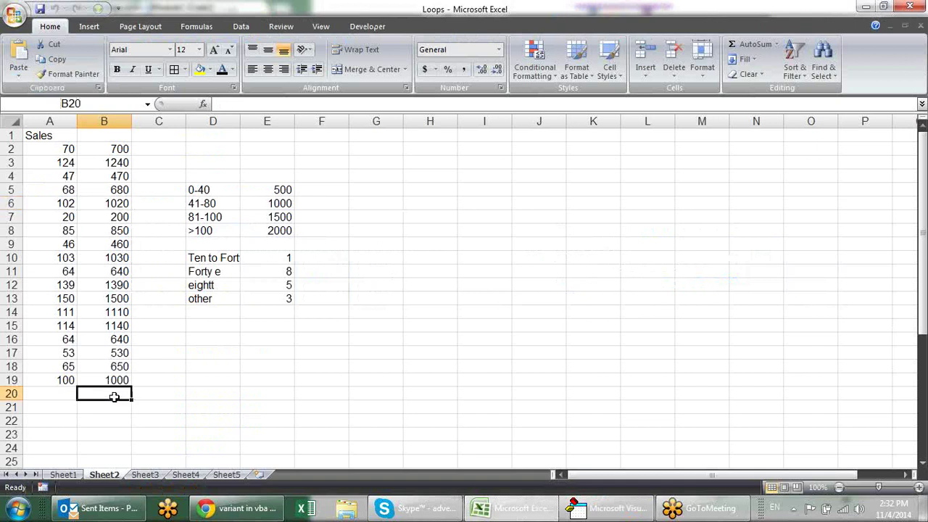
{"action": "left_click", "coordinate": [119, 350]}
{"action": "left_click", "coordinate": [107, 394]}
{"action": "key", "text": "alt+F11"}
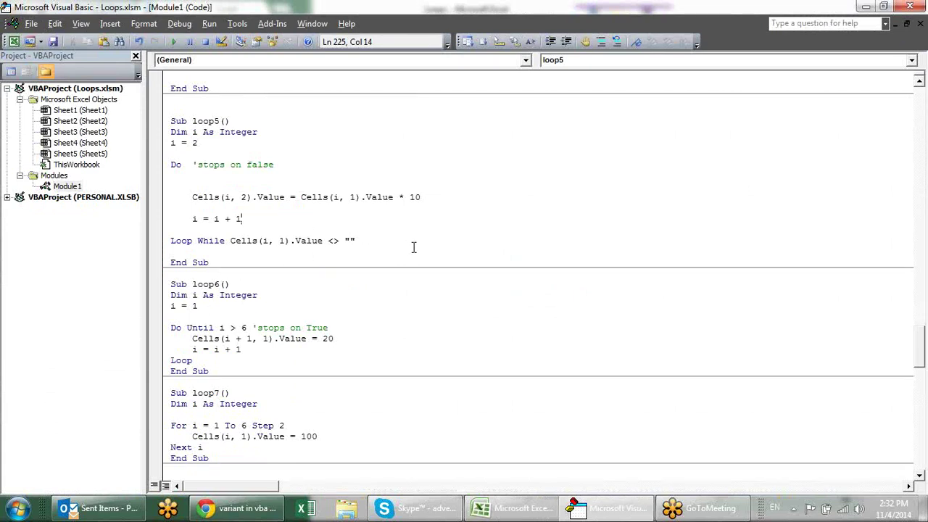
Snap the VBA editor beside the workbook, clear column B, and reset the paused run.
{"action": "key", "text": "F8"}
{"action": "key", "text": "F8"}
{"action": "key", "text": "F8"}
{"action": "key", "text": "F8"}
{"action": "key", "text": "F8"}
{"action": "key", "text": "F8"}
{"action": "key", "text": "F8"}
{"action": "key", "text": "F8"}
{"action": "key", "text": "F8"}
{"action": "key", "text": "super+Right"}
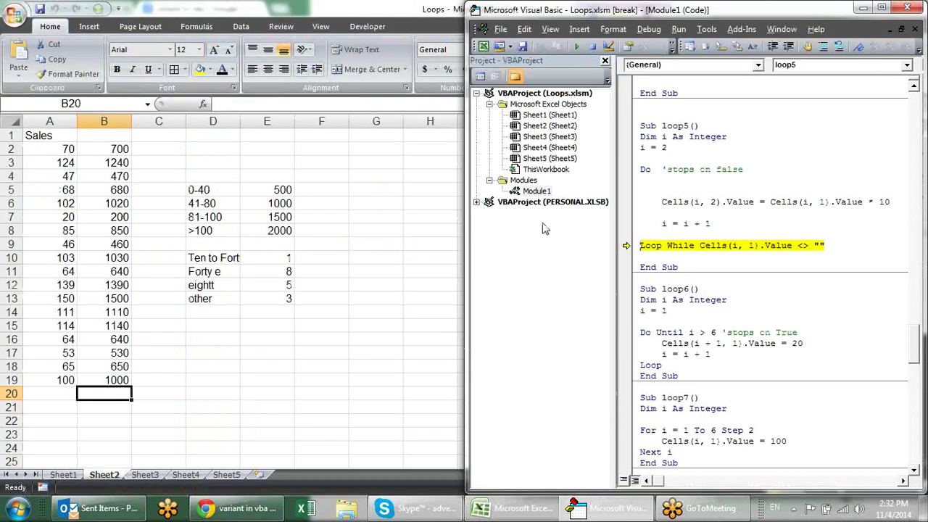
{"action": "left_click", "coordinate": [120, 121]}
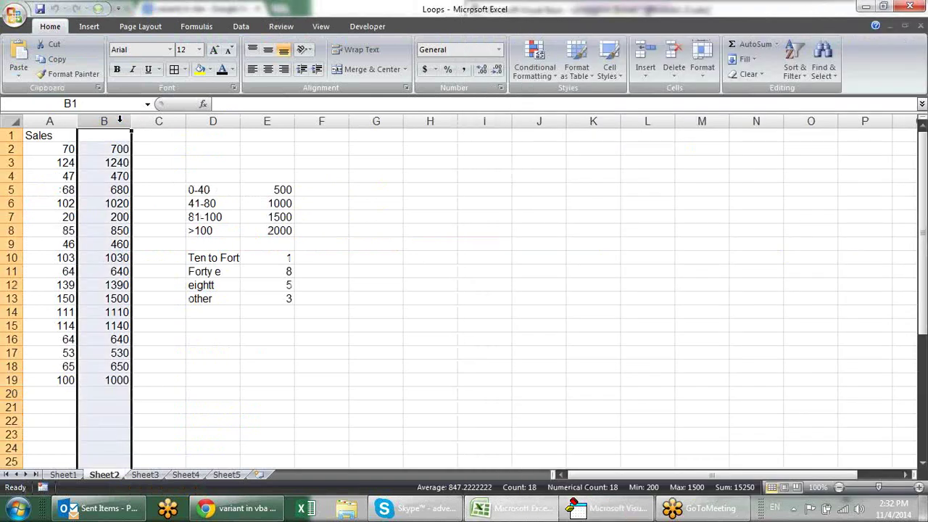
{"action": "key", "text": "Delete"}
{"action": "left_click", "coordinate": [100, 200]}
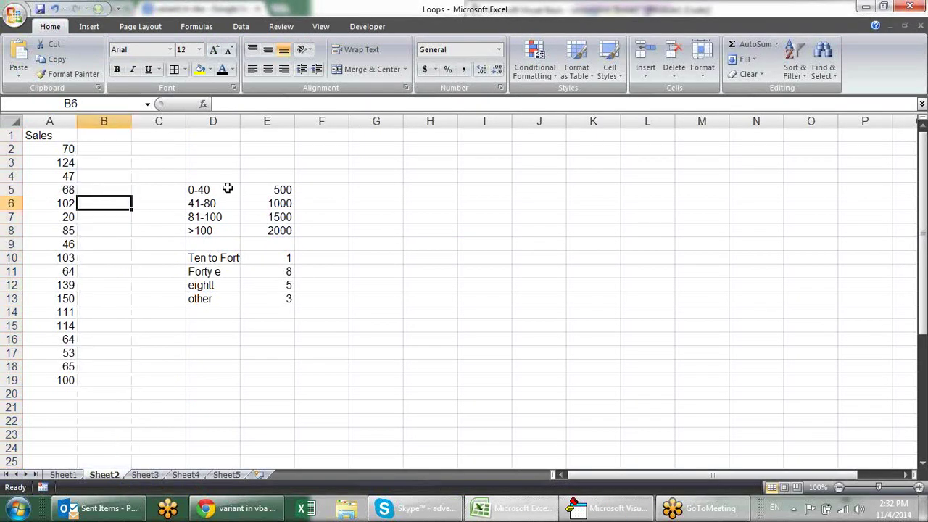
{"action": "key", "text": "alt+Tab"}
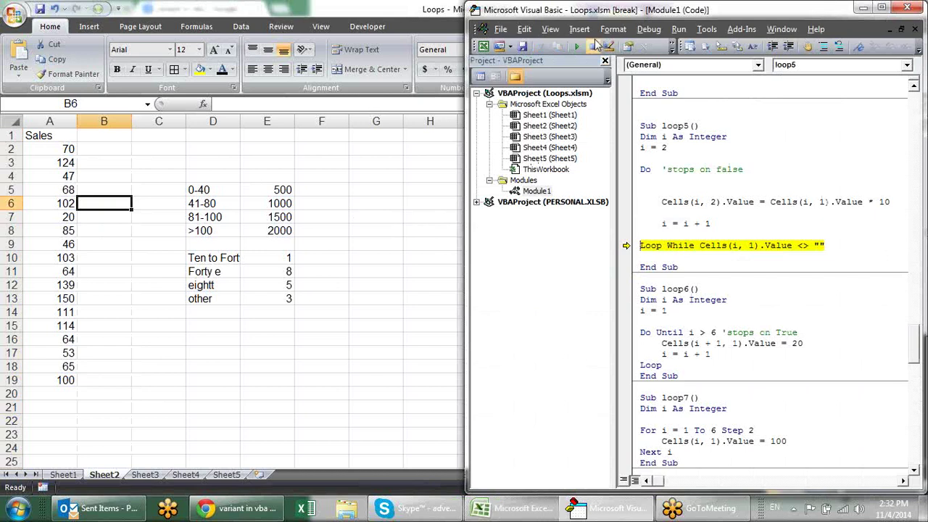
{"action": "left_click", "coordinate": [593, 45]}
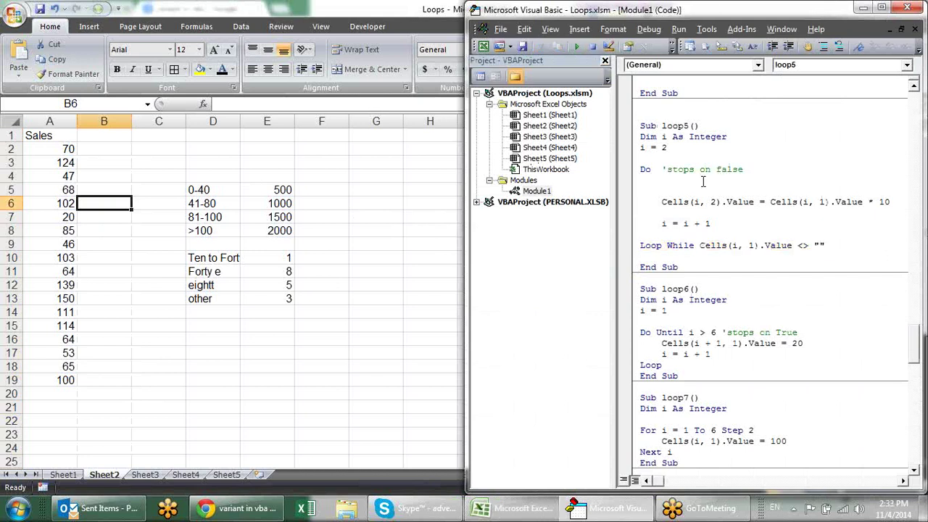
Step through loop5 with F8 until column B refills to row 19, then Reset.
{"action": "key", "text": "F8"}
{"action": "key", "text": "F8"}
{"action": "key", "text": "F8"}
{"action": "key", "text": "F8"}
{"action": "key", "text": "F8"}
{"action": "key", "text": "F8"}
{"action": "key", "text": "F8"}
{"action": "key", "text": "F8"}
{"action": "key", "text": "F8"}
{"action": "key", "text": "F8"}
{"action": "key", "text": "F8"}
{"action": "key", "text": "F8"}
{"action": "key", "text": "F8"}
{"action": "key", "text": "F8"}
{"action": "key", "text": "F8"}
{"action": "key", "text": "F8"}
{"action": "key", "text": "F8"}
{"action": "key", "text": "F8"}
{"action": "key", "text": "F8"}
{"action": "key", "text": "F8"}
{"action": "key", "text": "F8"}
{"action": "key", "text": "F8"}
{"action": "key", "text": "F8"}
{"action": "key", "text": "F8"}
{"action": "key", "text": "F8"}
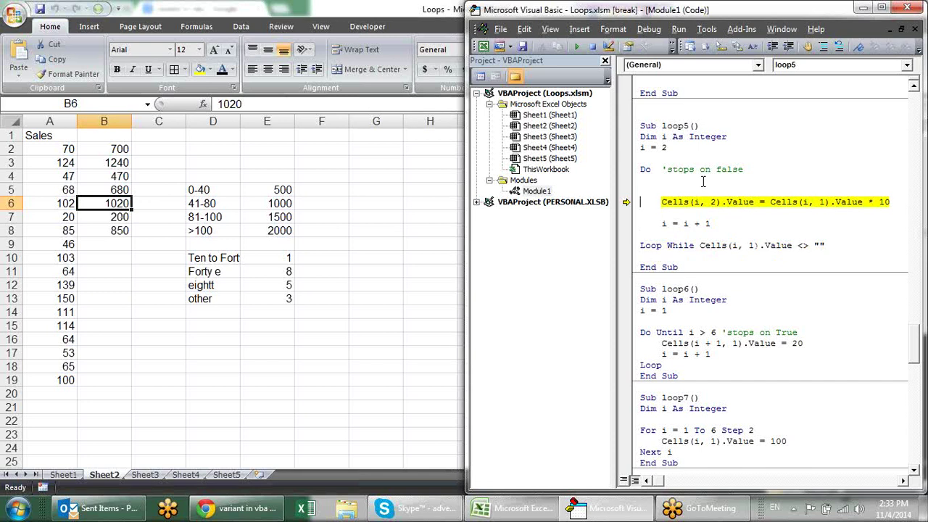
{"action": "key", "text": "F8"}
{"action": "key", "text": "F8"}
{"action": "key", "text": "F8"}
{"action": "key", "text": "F8"}
{"action": "key", "text": "F8"}
{"action": "key", "text": "F8"}
{"action": "key", "text": "F8"}
{"action": "key", "text": "F8"}
{"action": "key", "text": "F8"}
{"action": "key", "text": "F8"}
{"action": "key", "text": "F8"}
{"action": "key", "text": "F8"}
{"action": "key", "text": "F8"}
{"action": "key", "text": "F8"}
{"action": "key", "text": "F8"}
{"action": "key", "text": "F8"}
{"action": "key", "text": "F8"}
{"action": "key", "text": "F8"}
{"action": "key", "text": "F8"}
{"action": "key", "text": "F8"}
{"action": "key", "text": "F8"}
{"action": "key", "text": "F8"}
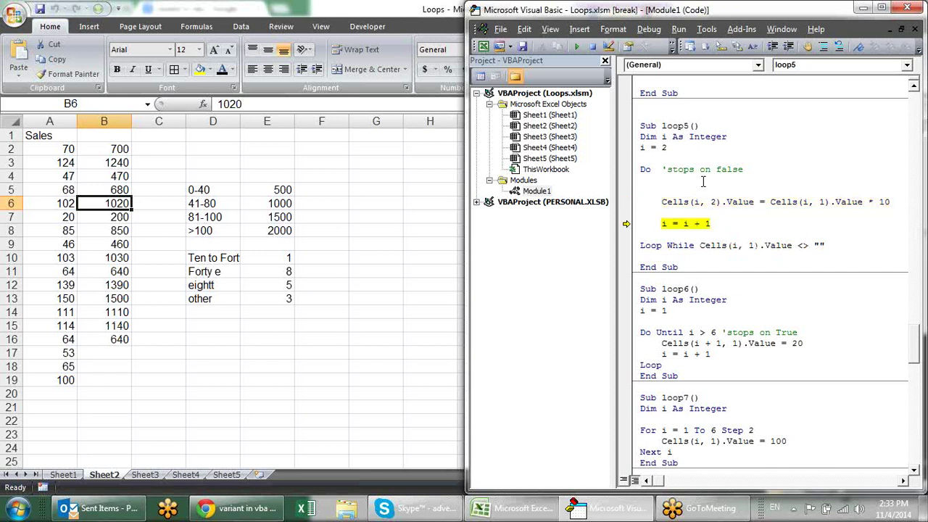
{"action": "key", "text": "F8"}
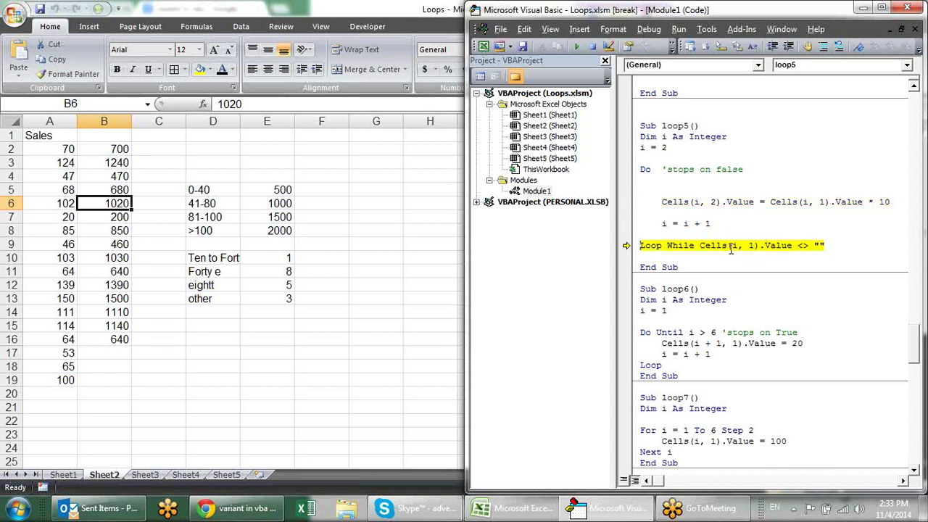
{"action": "key", "text": "F8"}
{"action": "key", "text": "F8"}
{"action": "key", "text": "F8"}
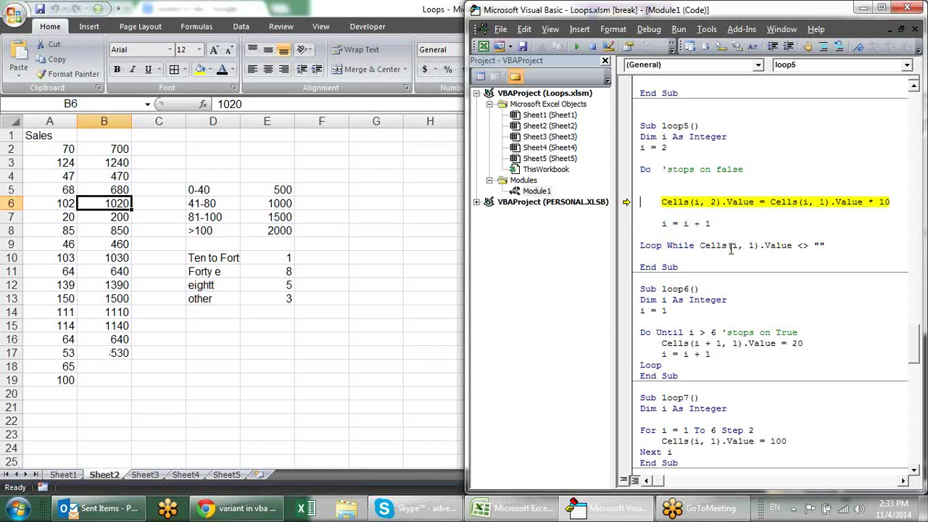
{"action": "key", "text": "F8"}
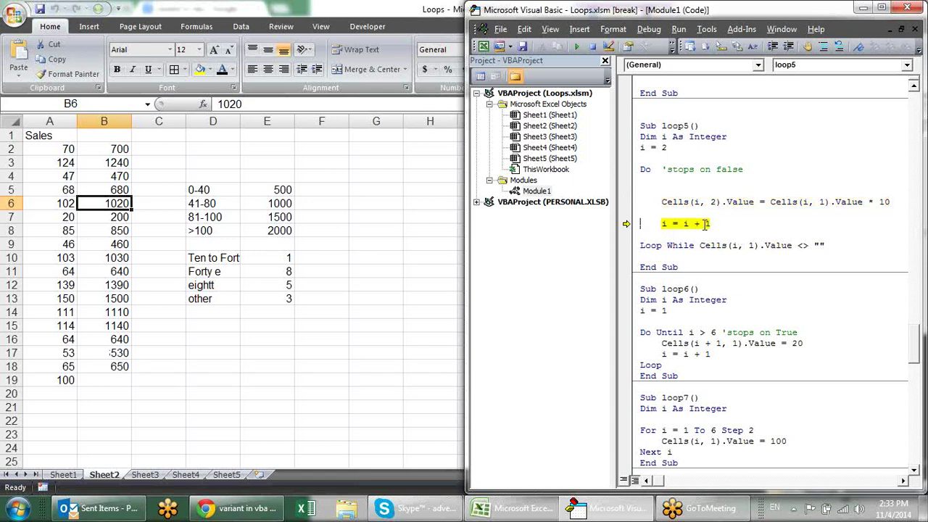
{"action": "key", "text": "F8"}
{"action": "key", "text": "F8"}
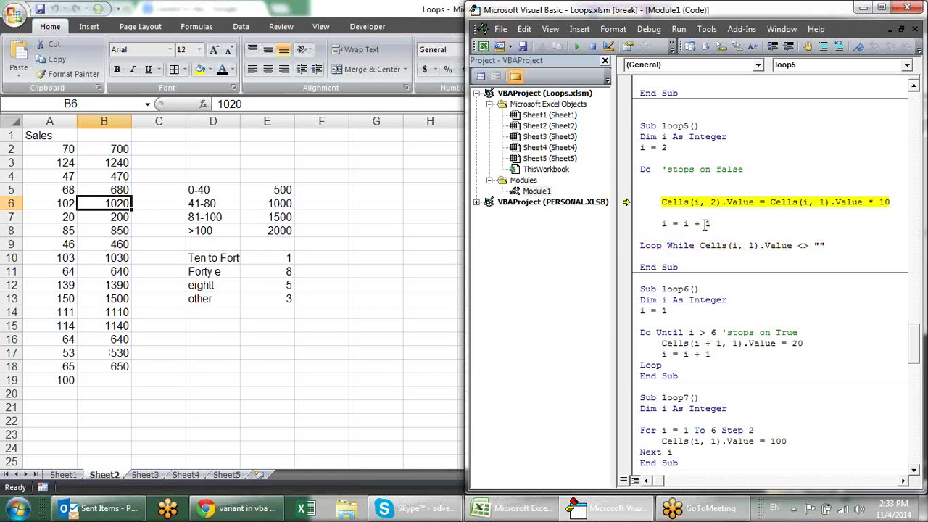
{"action": "key", "text": "F8"}
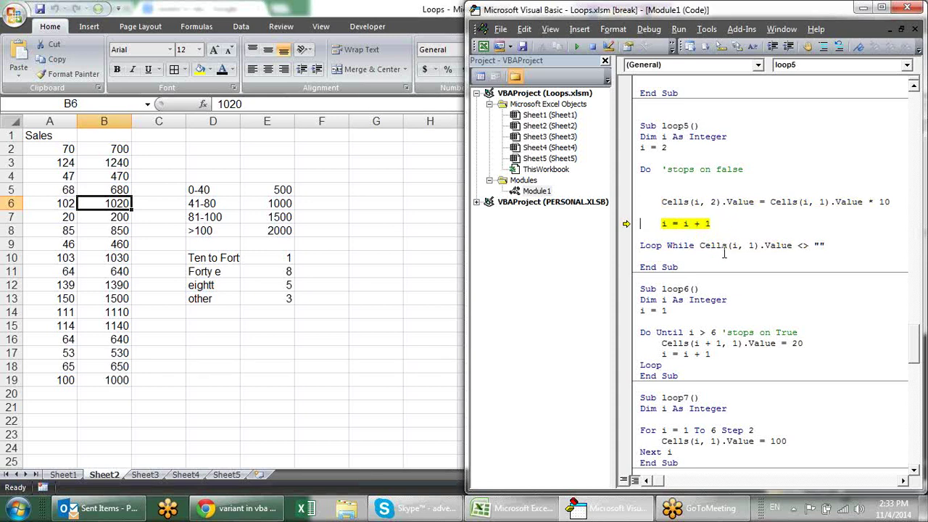
{"action": "key", "text": "F8"}
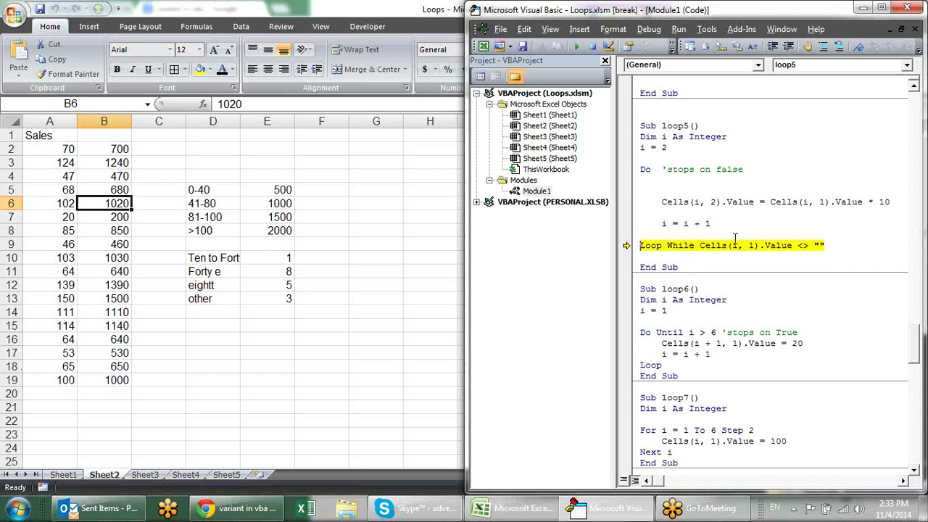
{"action": "mouse_move", "coordinate": [735, 246]}
{"action": "key", "text": "F8"}
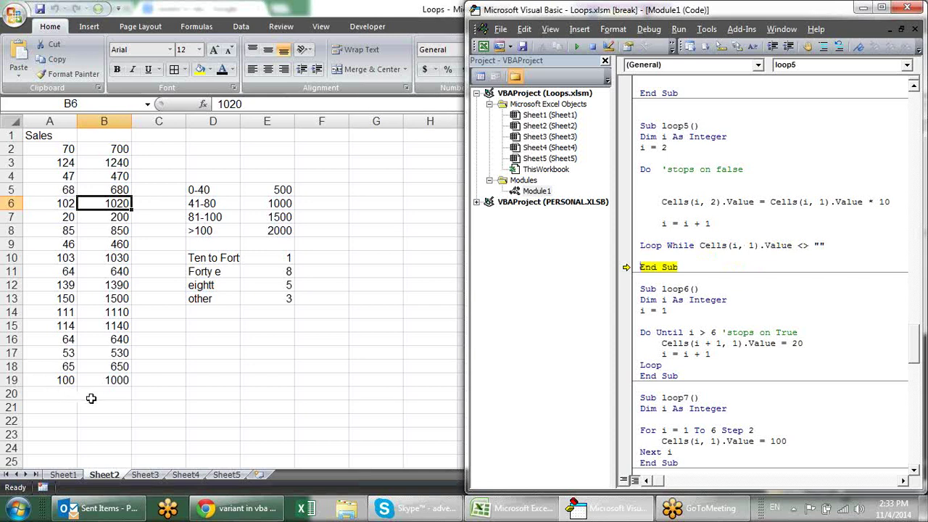
{"action": "key", "text": "F8"}
{"action": "key", "text": "F8"}
{"action": "key", "text": "F8"}
{"action": "key", "text": "F8"}
{"action": "key", "text": "F8"}
{"action": "key", "text": "F8"}
{"action": "key", "text": "F8"}
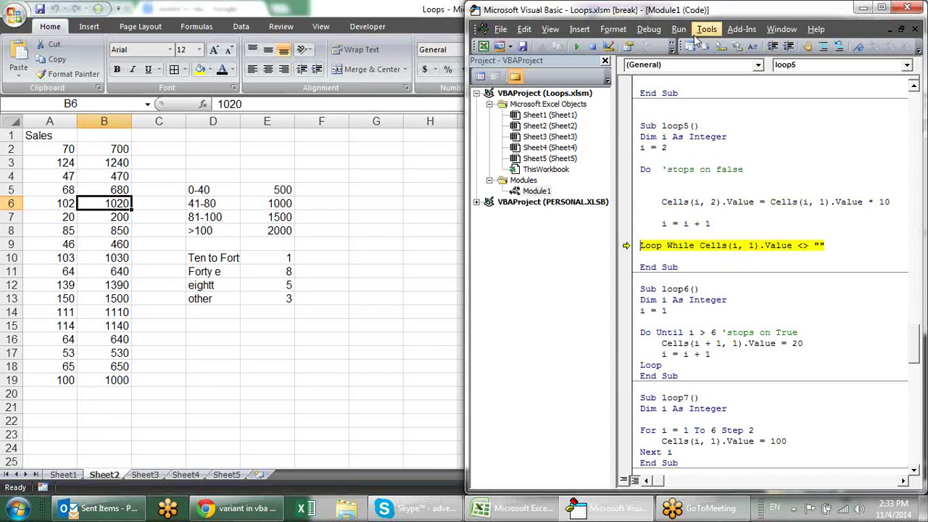
{"action": "left_click", "coordinate": [593, 46]}
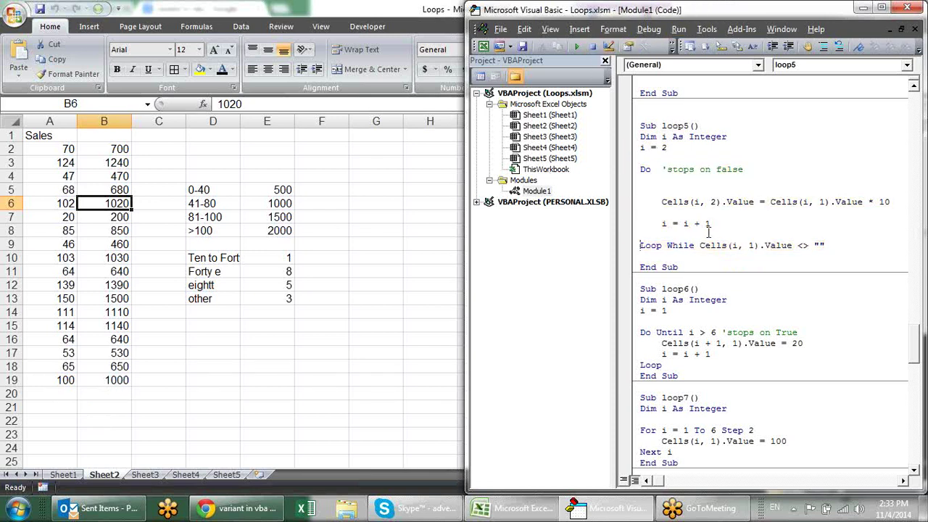
Maximize the VBA editor and scroll through the macro code.
{"action": "left_click", "coordinate": [879, 8]}
{"action": "left_click", "coordinate": [509, 220]}
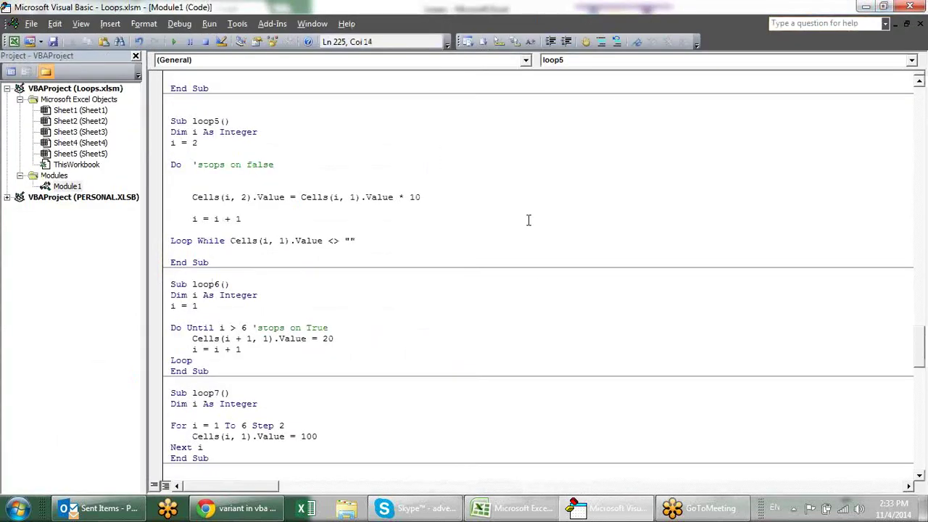
{"action": "scroll", "coordinate": [527, 225], "scroll_direction": "down", "scroll_amount": 4}
{"action": "scroll", "coordinate": [527, 228], "scroll_direction": "down", "scroll_amount": 5}
{"action": "scroll", "coordinate": [528, 229], "scroll_direction": "down", "scroll_amount": 5}
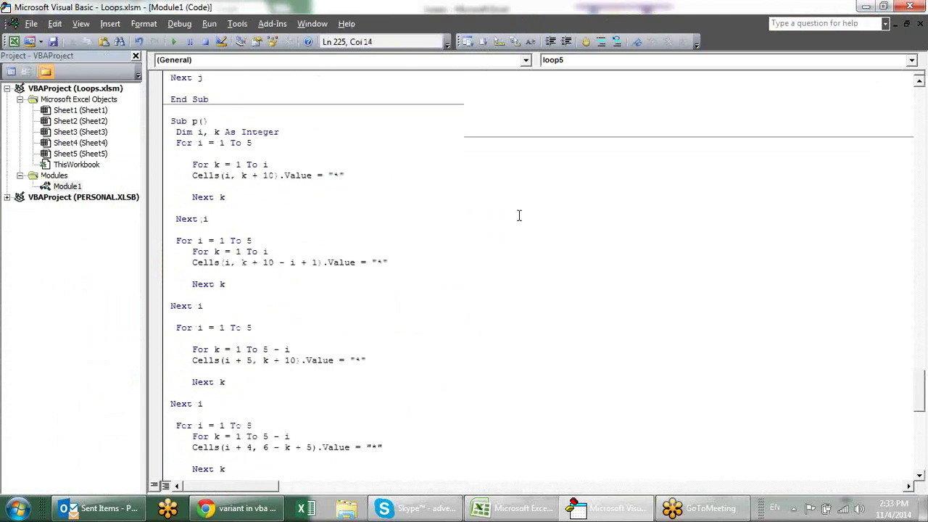
{"action": "scroll", "coordinate": [530, 202], "scroll_direction": "up", "scroll_amount": 10}
{"action": "scroll", "coordinate": [530, 202], "scroll_direction": "up", "scroll_amount": 10}
{"action": "scroll", "coordinate": [529, 201], "scroll_direction": "up", "scroll_amount": 5}
{"action": "scroll", "coordinate": [530, 201], "scroll_direction": "up", "scroll_amount": 8}
{"action": "scroll", "coordinate": [530, 202], "scroll_direction": "up", "scroll_amount": 5}
{"action": "scroll", "coordinate": [529, 201], "scroll_direction": "down", "scroll_amount": 7}
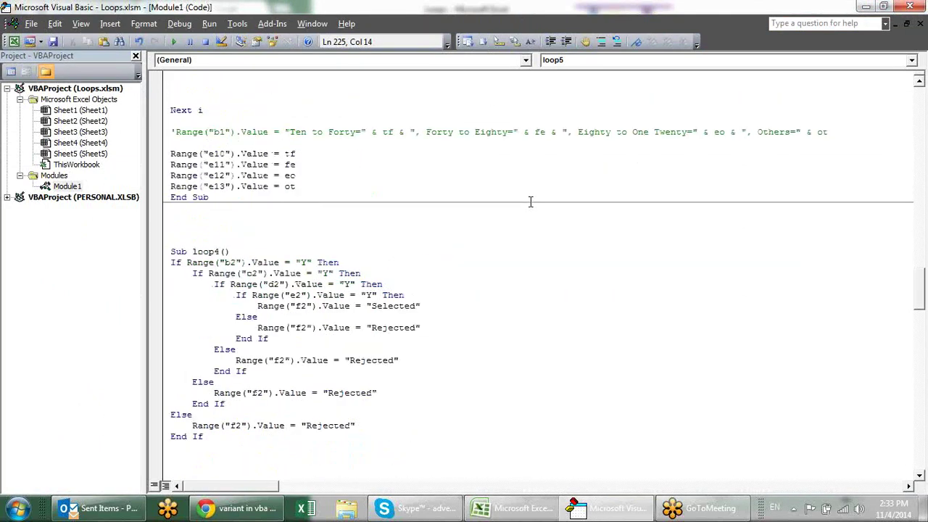
{"action": "key", "text": "alt+F11"}
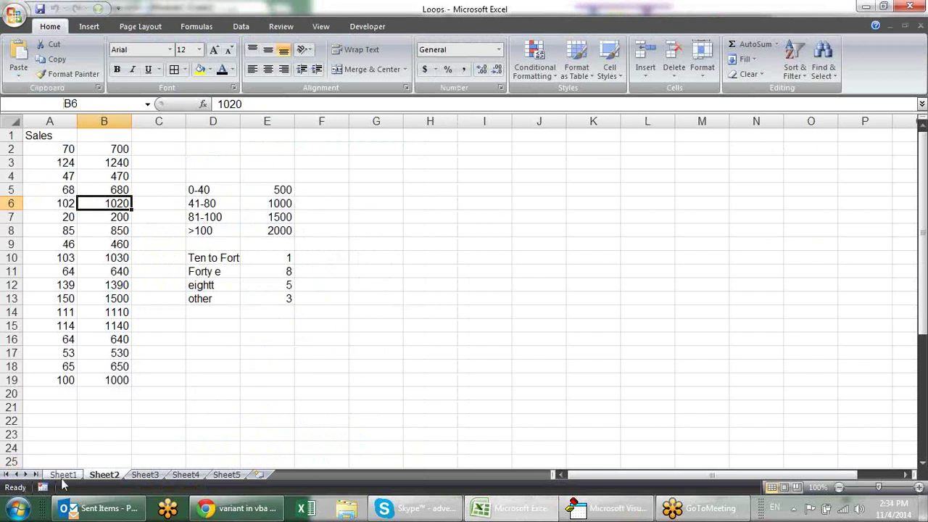
On Sheet1, select G1:Q10 and delete the asterisk diamond pattern.
{"action": "left_click", "coordinate": [63, 475]}
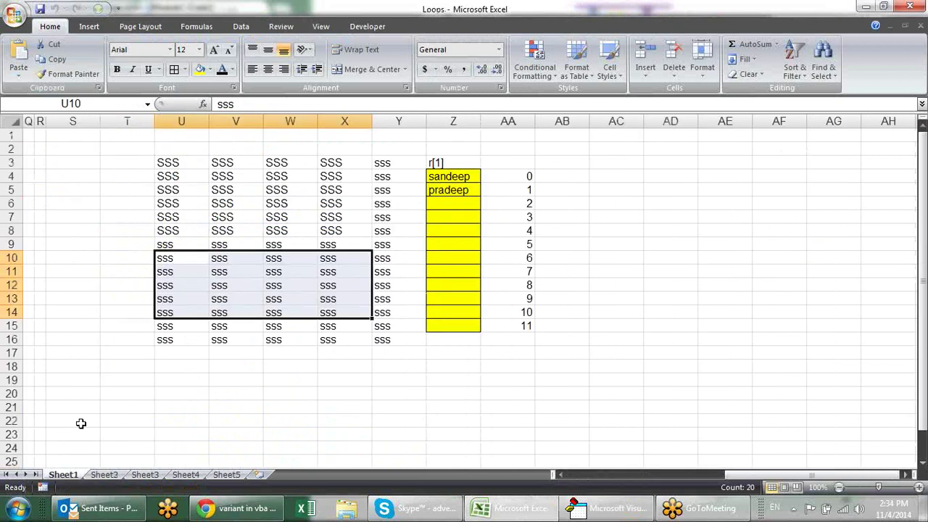
{"action": "left_click", "coordinate": [94, 475]}
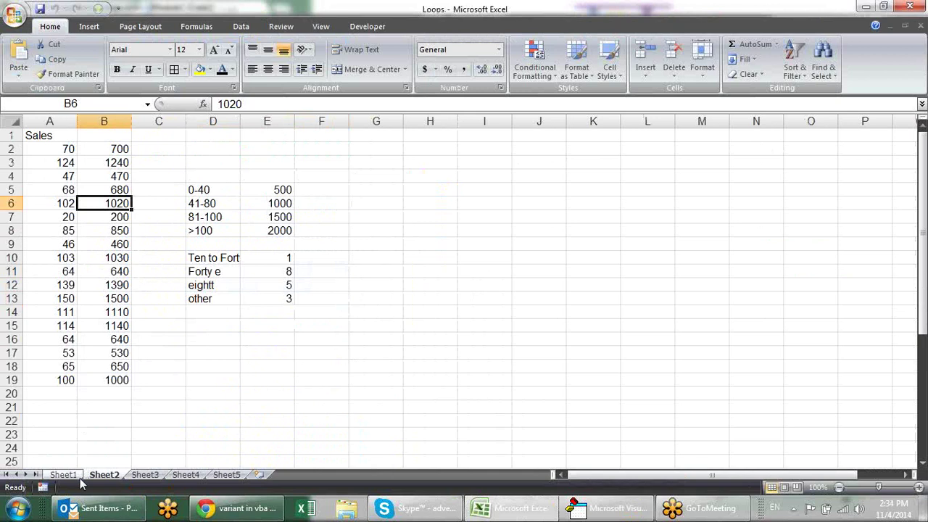
{"action": "left_click", "coordinate": [63, 475]}
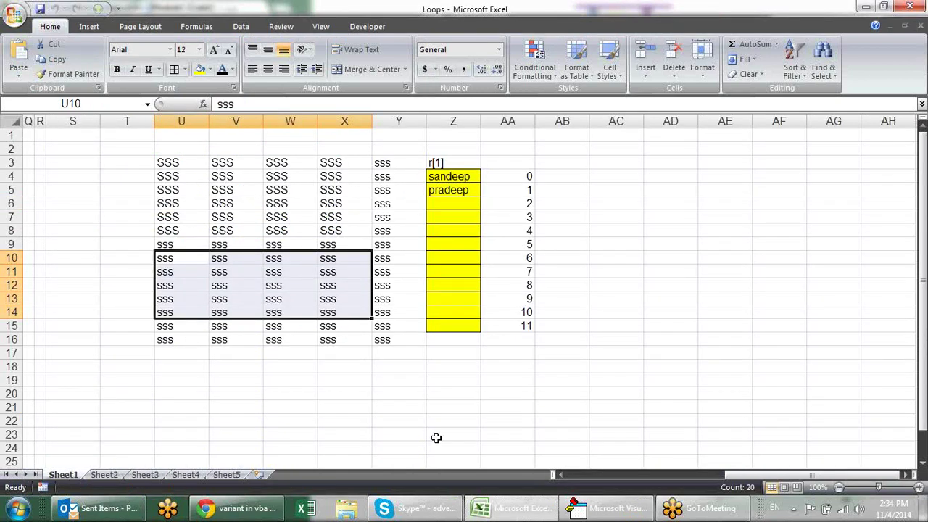
{"action": "left_click_drag", "start_coordinate": [811, 475], "coordinate": [508, 462]}
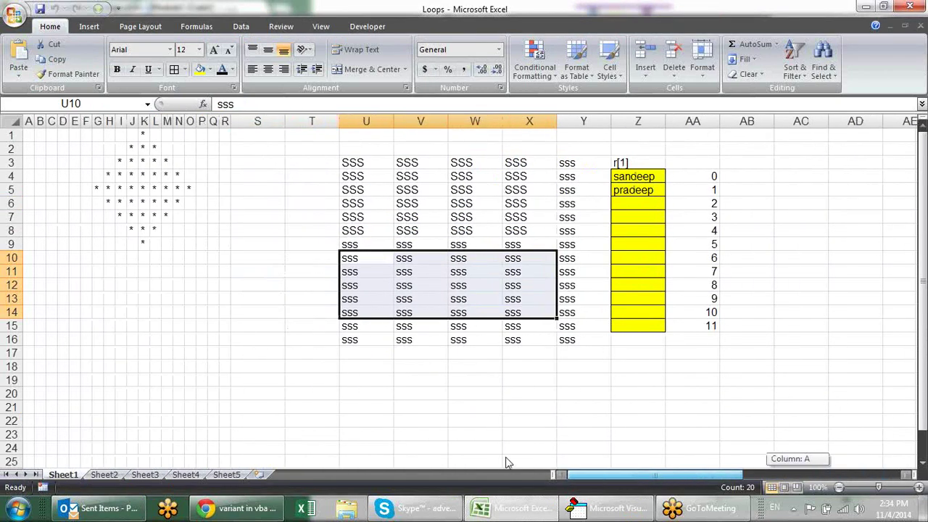
{"action": "left_click", "coordinate": [224, 203]}
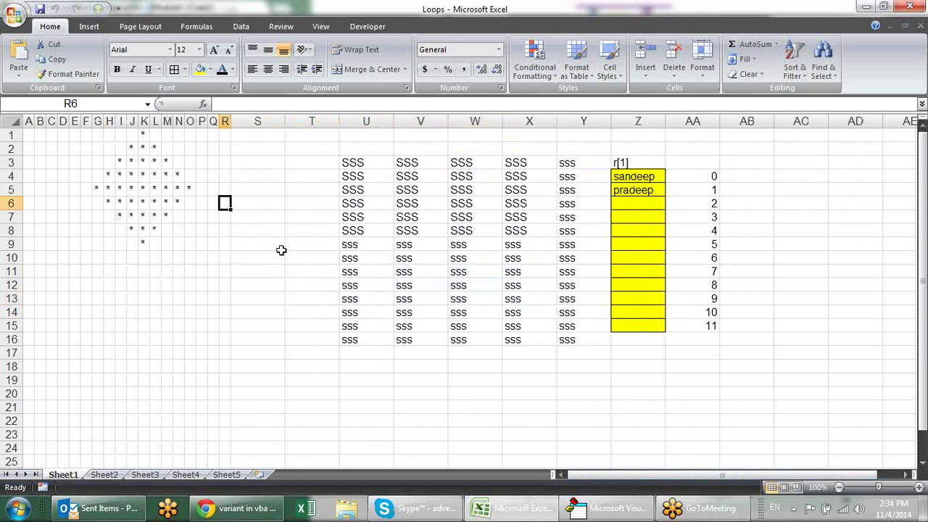
{"action": "mouse_move", "coordinate": [98, 135]}
{"action": "left_mouse_down"}
{"action": "mouse_move", "coordinate": [255, 229]}
{"action": "mouse_move", "coordinate": [210, 258]}
{"action": "left_mouse_up"}
{"action": "key", "text": "Delete"}
Back in Module1's code, insert a blank line above Sub loop6.
{"action": "left_click", "coordinate": [258, 247]}
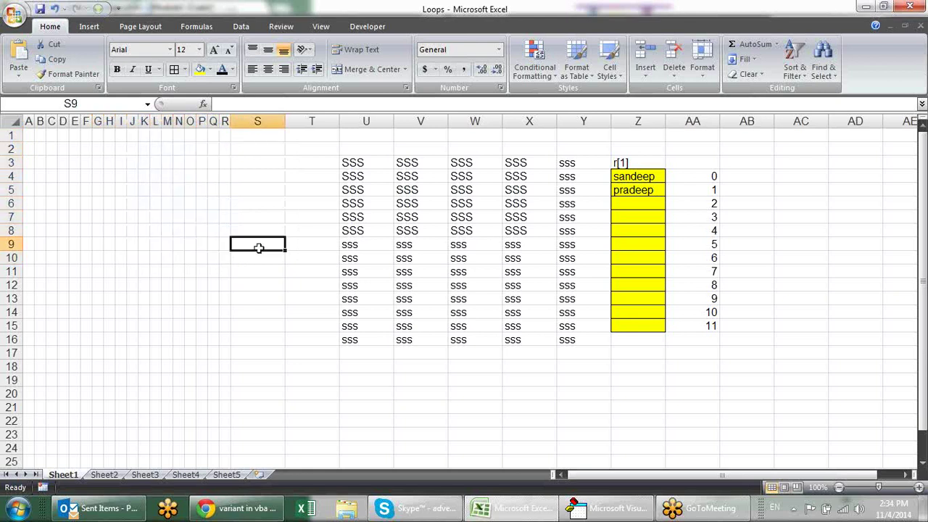
{"action": "key", "text": "alt+F11"}
{"action": "scroll", "coordinate": [263, 227], "scroll_direction": "down", "scroll_amount": 7}
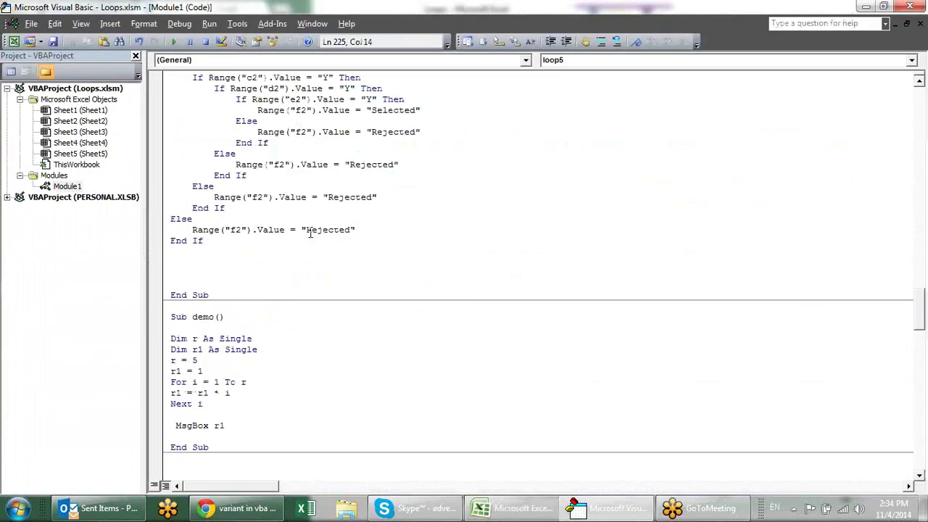
{"action": "scroll", "coordinate": [315, 224], "scroll_direction": "down", "scroll_amount": 6}
{"action": "scroll", "coordinate": [315, 224], "scroll_direction": "down", "scroll_amount": 6}
{"action": "scroll", "coordinate": [314, 224], "scroll_direction": "down", "scroll_amount": 5}
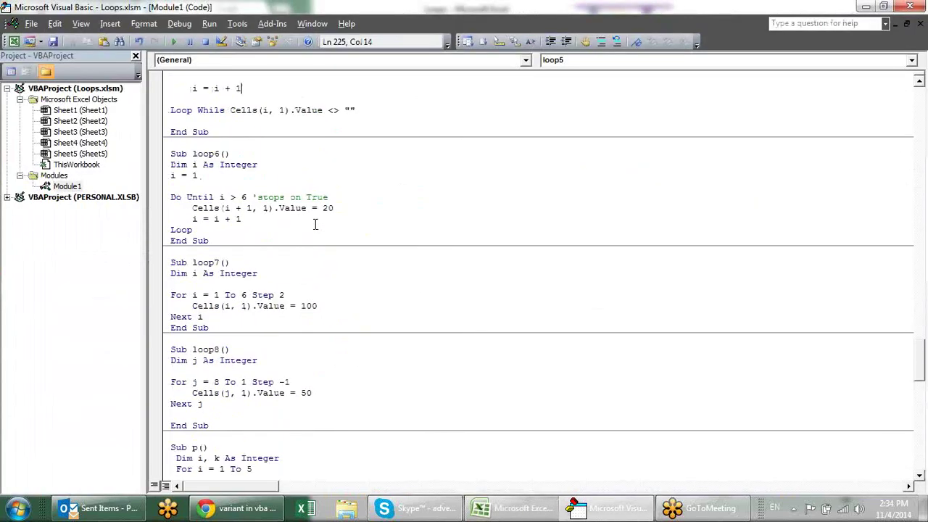
{"action": "scroll", "coordinate": [314, 224], "scroll_direction": "down", "scroll_amount": 4}
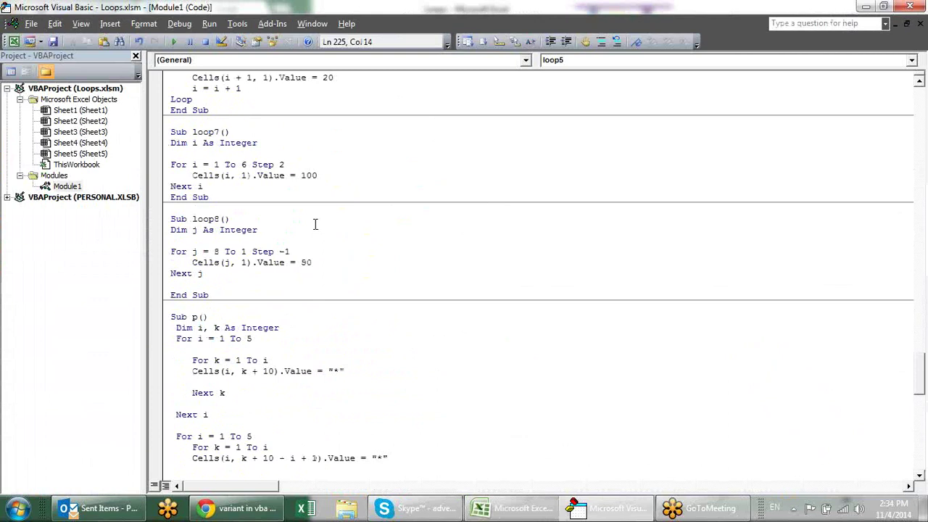
{"action": "scroll", "coordinate": [315, 224], "scroll_direction": "up", "scroll_amount": 2}
{"action": "scroll", "coordinate": [314, 224], "scroll_direction": "up", "scroll_amount": 3}
{"action": "scroll", "coordinate": [314, 224], "scroll_direction": "up", "scroll_amount": 4}
{"action": "scroll", "coordinate": [315, 224], "scroll_direction": "down", "scroll_amount": 4}
{"action": "scroll", "coordinate": [315, 224], "scroll_direction": "down", "scroll_amount": 1}
{"action": "left_click", "coordinate": [237, 143]}
{"action": "key", "text": "Return"}
{"action": "key", "text": "Return"}
{"action": "key", "text": "Return"}
{"action": "key", "text": "Return"}
Add blank lines after loop6 and between loop7 and loop8.
{"action": "key", "text": "Return"}
{"action": "key", "text": "Return"}
{"action": "scroll", "coordinate": [296, 127], "scroll_direction": "down", "scroll_amount": 1}
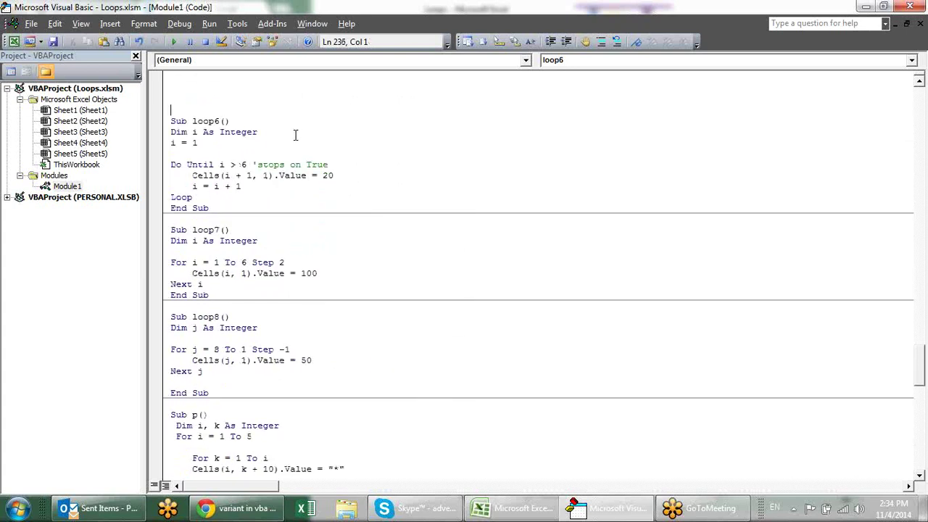
{"action": "left_click", "coordinate": [241, 210]}
{"action": "key", "text": "Return"}
{"action": "key", "text": "Return"}
{"action": "key", "text": "Return"}
{"action": "key", "text": "Return"}
{"action": "key", "text": "Return"}
{"action": "key", "text": "Return"}
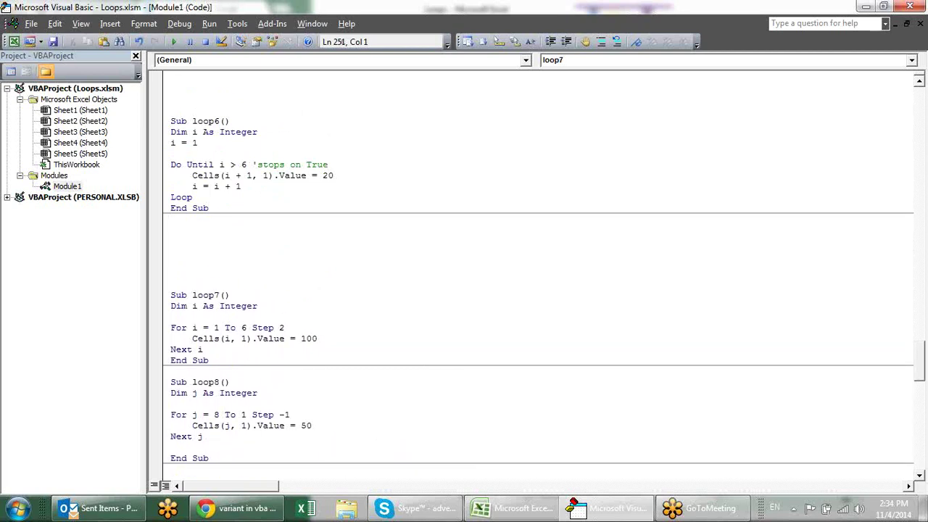
{"action": "scroll", "coordinate": [261, 200], "scroll_direction": "down", "scroll_amount": 4}
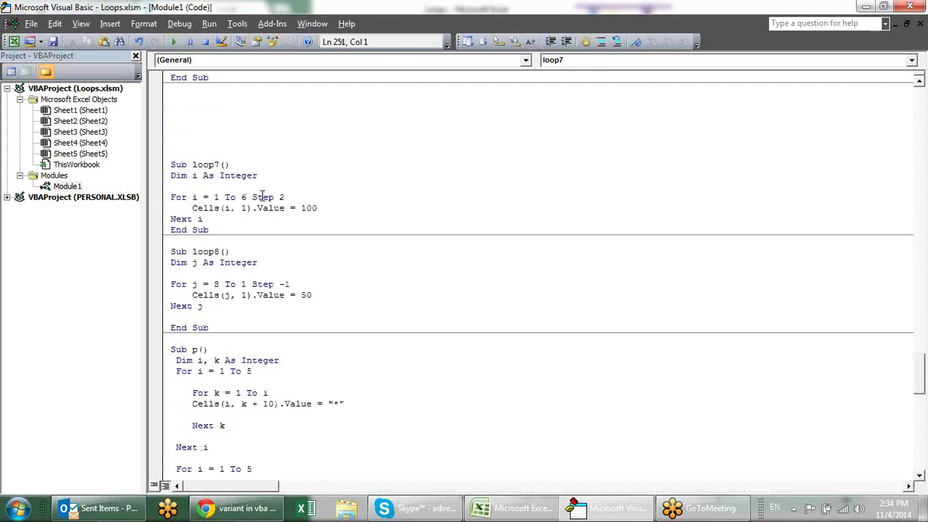
{"action": "scroll", "coordinate": [294, 167], "scroll_direction": "down", "scroll_amount": 1}
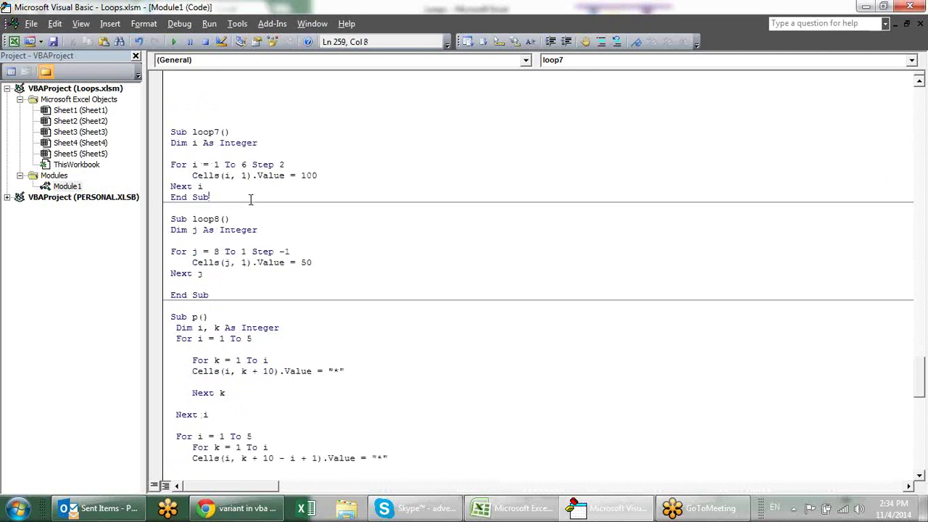
{"action": "key", "text": "Return"}
{"action": "key", "text": "Return"}
{"action": "key", "text": "Return"}
{"action": "key", "text": "Return"}
{"action": "key", "text": "Return"}
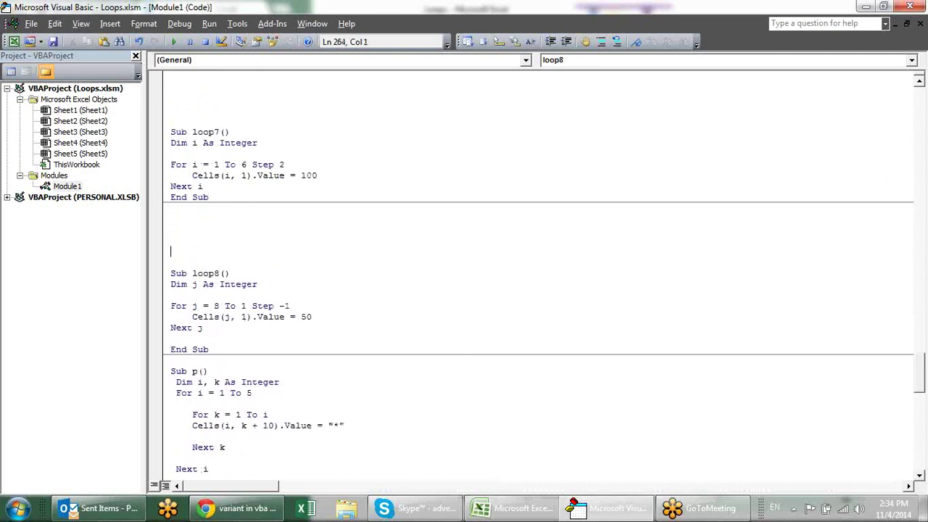
{"action": "key", "text": "Return"}
{"action": "key", "text": "Return"}
Review loop7's value 100, loop6's counter increment, and loop7's Step 2 clause.
{"action": "left_click", "coordinate": [258, 153]}
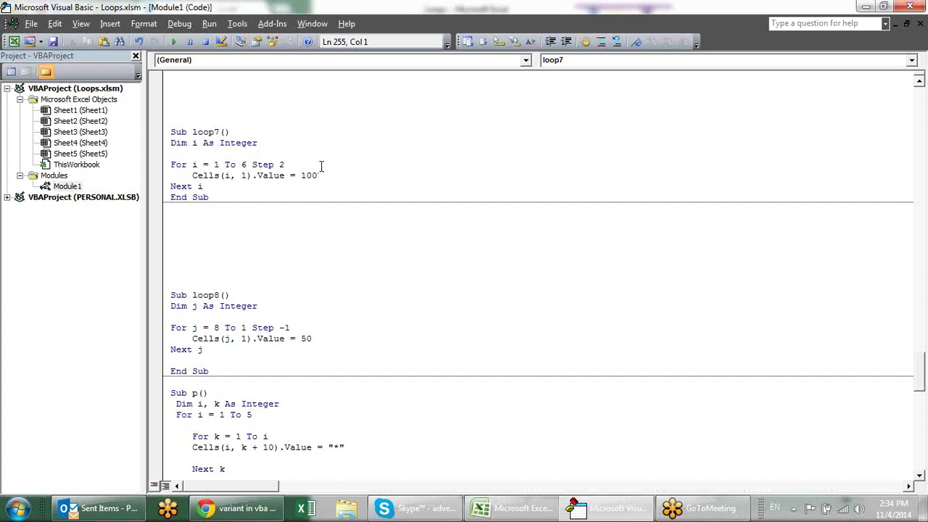
{"action": "scroll", "coordinate": [313, 167], "scroll_direction": "up", "scroll_amount": 1}
{"action": "scroll", "coordinate": [319, 167], "scroll_direction": "up", "scroll_amount": 1}
{"action": "scroll", "coordinate": [319, 166], "scroll_direction": "down", "scroll_amount": 1}
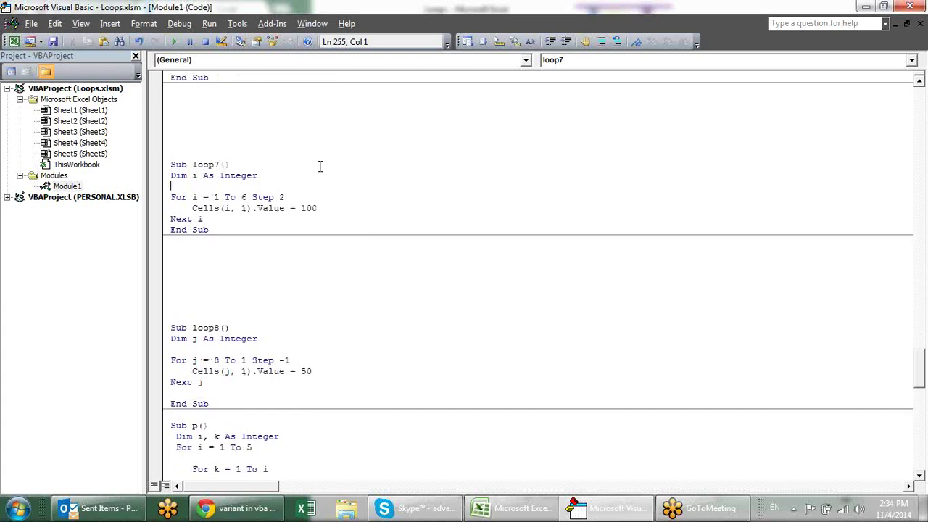
{"action": "left_click", "coordinate": [303, 208]}
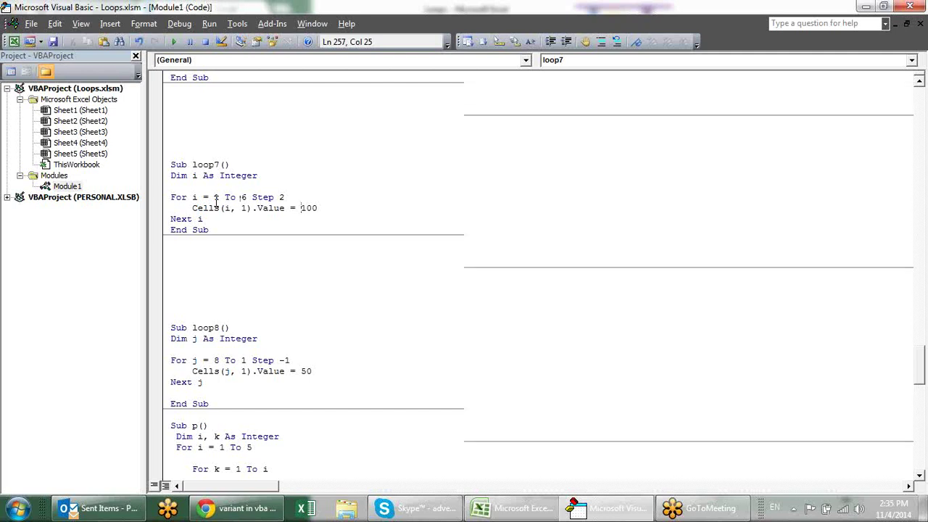
{"action": "scroll", "coordinate": [216, 202], "scroll_direction": "up", "scroll_amount": 1}
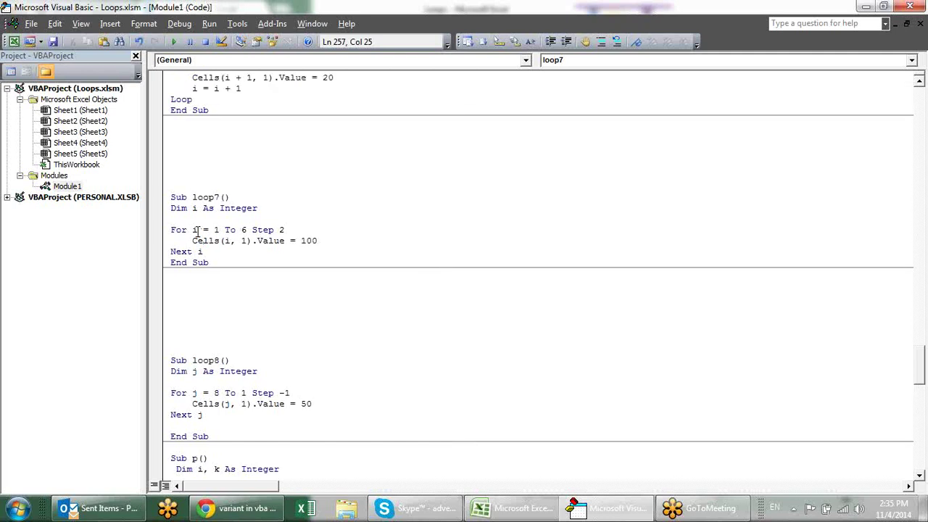
{"action": "scroll", "coordinate": [207, 232], "scroll_direction": "up", "scroll_amount": 3}
{"action": "scroll", "coordinate": [207, 232], "scroll_direction": "up", "scroll_amount": 2}
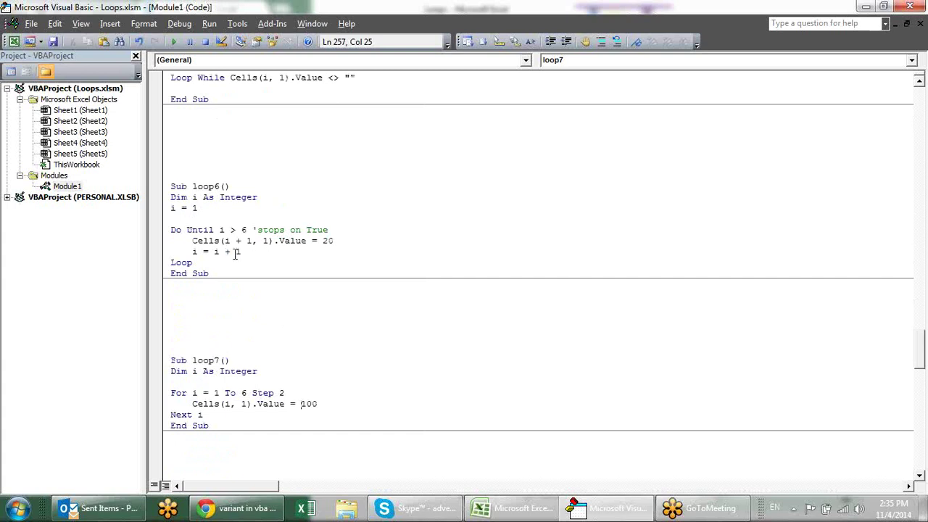
{"action": "left_click", "coordinate": [242, 254]}
{"action": "scroll", "coordinate": [261, 260], "scroll_direction": "down", "scroll_amount": 1}
{"action": "scroll", "coordinate": [261, 260], "scroll_direction": "down", "scroll_amount": 1}
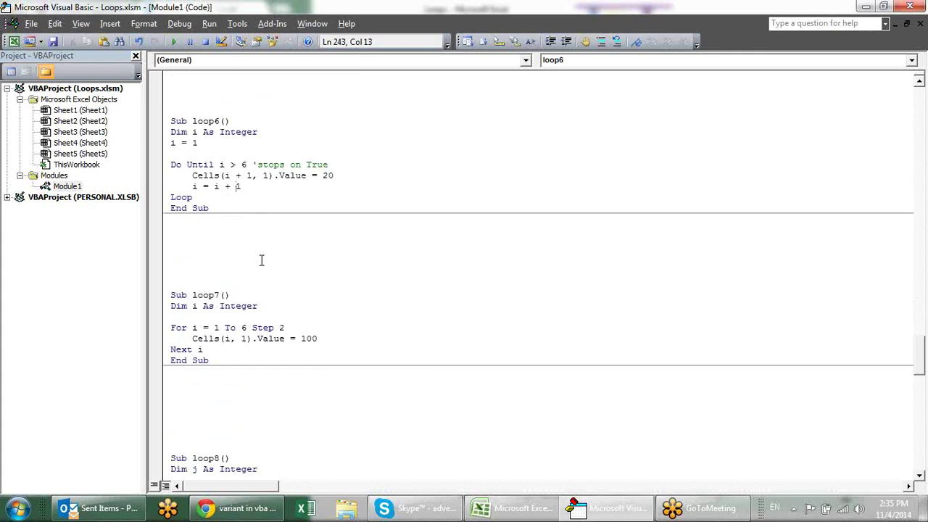
{"action": "scroll", "coordinate": [262, 260], "scroll_direction": "down", "scroll_amount": 2}
{"action": "left_click", "coordinate": [288, 263]}
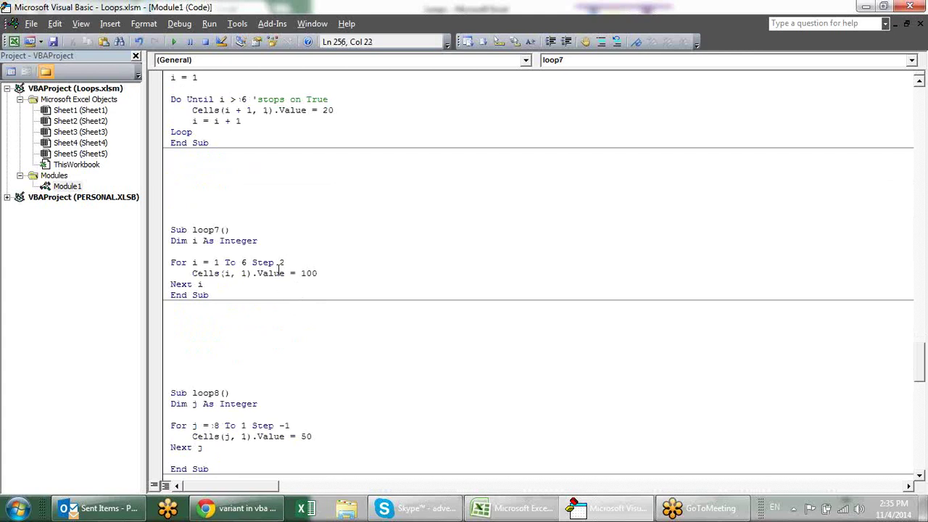
{"action": "left_click_drag", "start_coordinate": [285, 262], "coordinate": [266, 261]}
{"action": "left_click", "coordinate": [309, 263]}
Run loop7 on the empty Sheet5 and confirm 100 appears in A3 and A5.
{"action": "key", "text": "alt+F11"}
{"action": "left_click", "coordinate": [223, 475]}
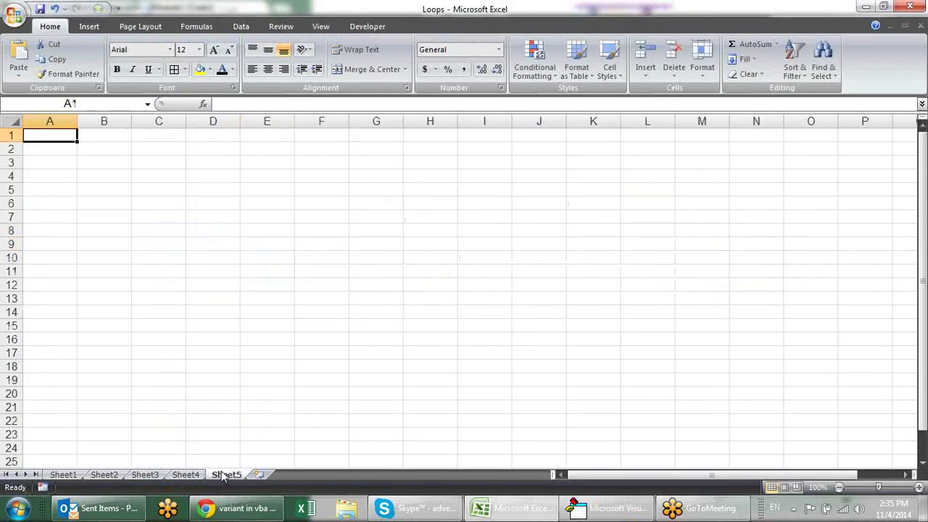
{"action": "key", "text": "alt+F11"}
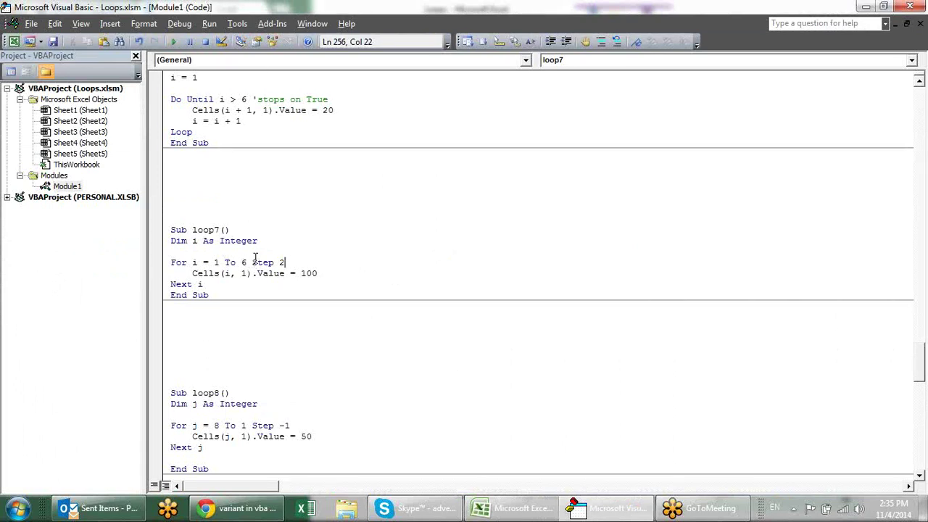
{"action": "left_click", "coordinate": [172, 41]}
{"action": "key", "text": "alt+F11"}
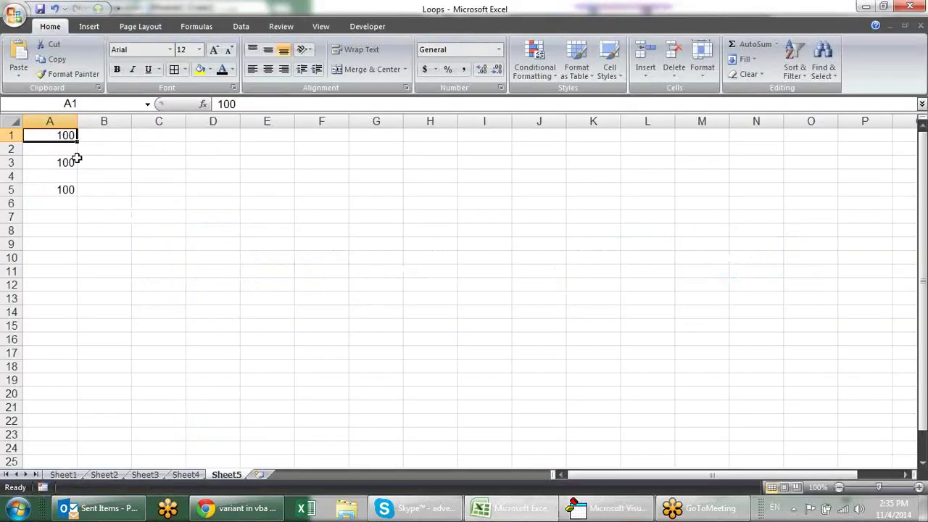
{"action": "left_click", "coordinate": [69, 164]}
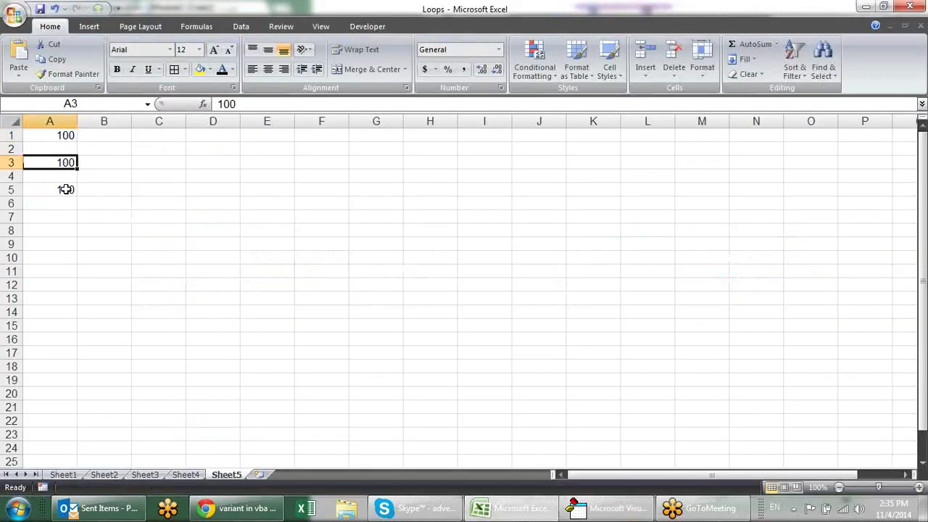
{"action": "left_click", "coordinate": [66, 189]}
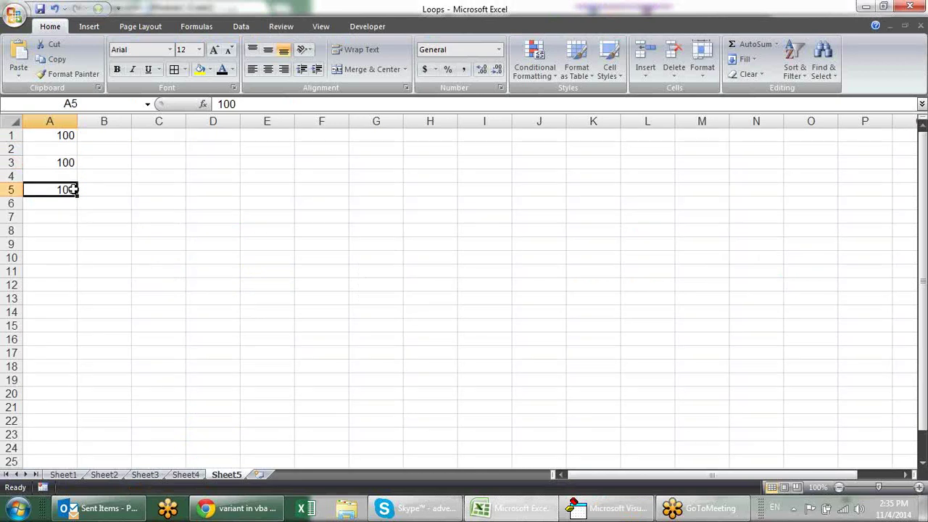
Review loop8's For line, which counts down from 8 to 1.
{"action": "key", "text": "alt+F11"}
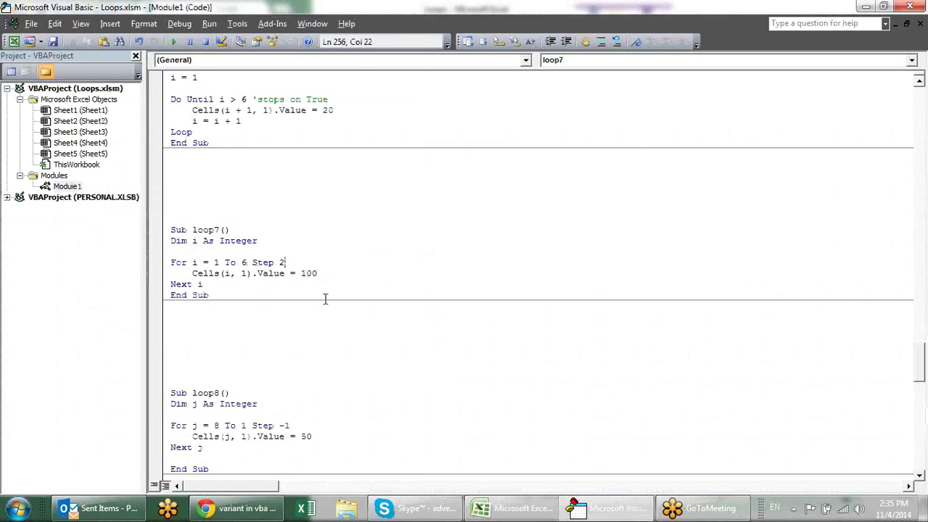
{"action": "scroll", "coordinate": [325, 297], "scroll_direction": "down", "scroll_amount": 2}
{"action": "left_click", "coordinate": [316, 360]}
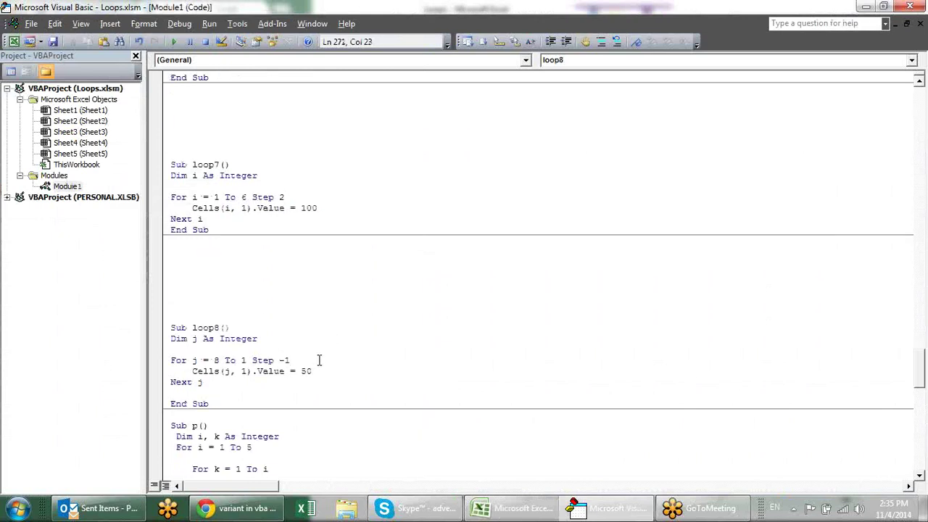
{"action": "left_click_drag", "start_coordinate": [213, 360], "coordinate": [219, 360]}
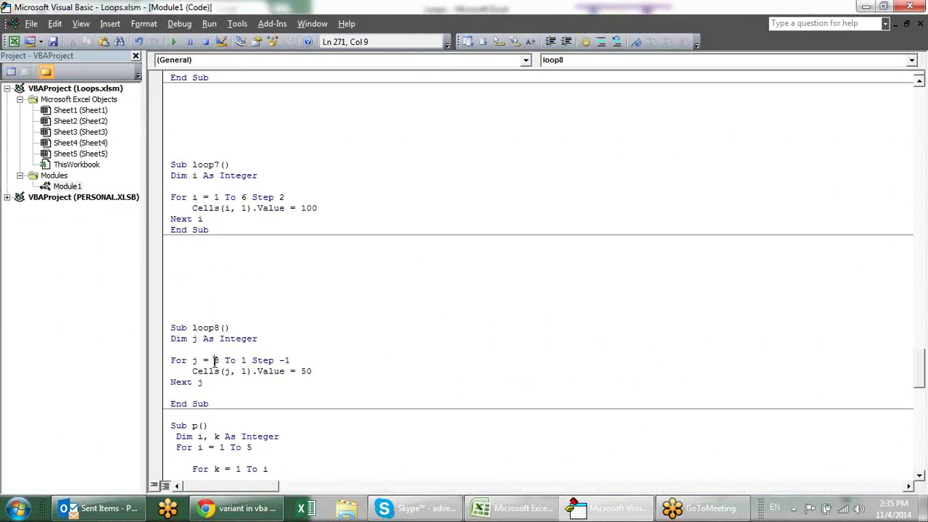
{"action": "left_click", "coordinate": [241, 360]}
{"action": "key", "text": "alt+F11"}
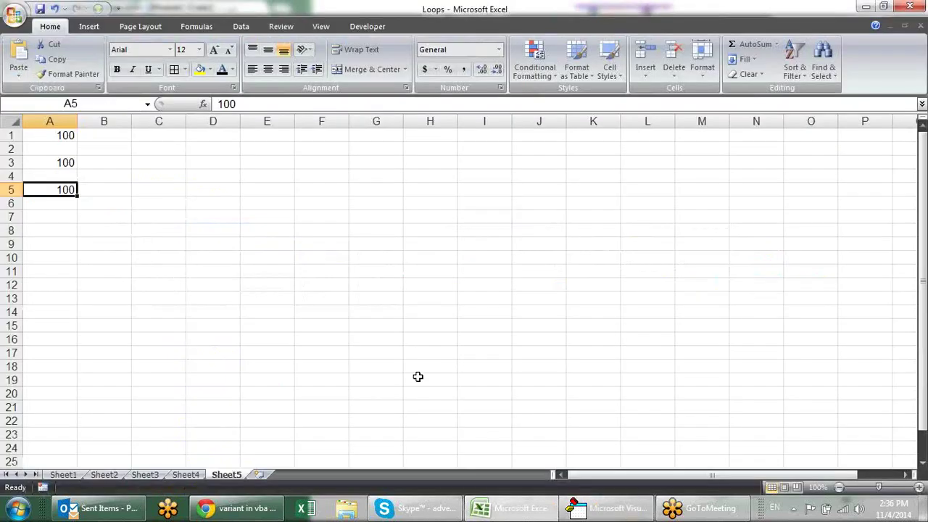
Clear the 100 values from cells A1:A7.
{"action": "left_click_drag", "start_coordinate": [72, 133], "coordinate": [58, 218]}
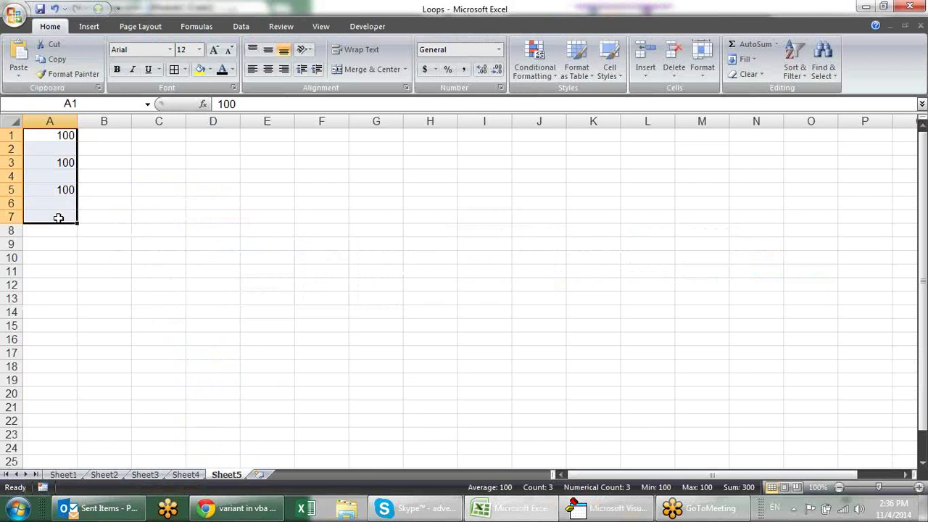
{"action": "key", "text": "Delete"}
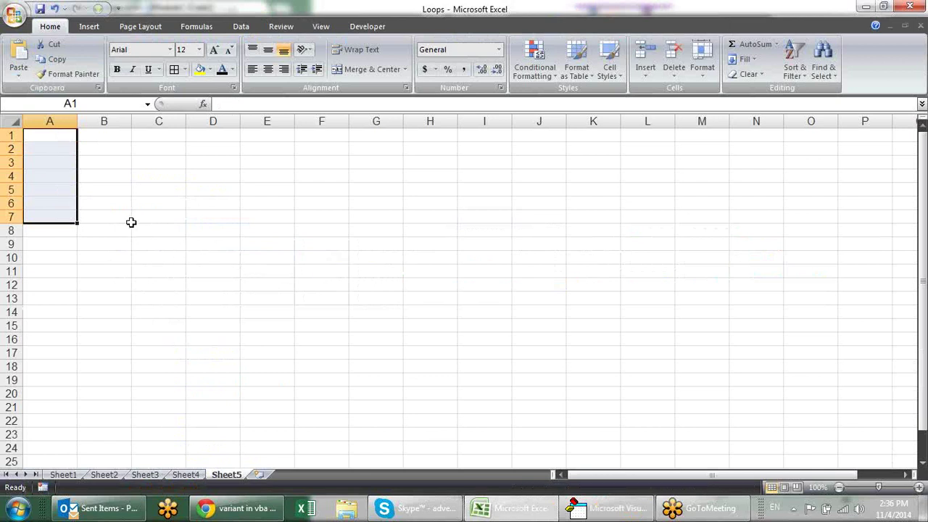
{"action": "left_click", "coordinate": [130, 218]}
Snap the code window beside the sheet and F8-step loop8, writing 50 up column A.
{"action": "key", "text": "alt+F11"}
{"action": "key", "text": "alt+Tab"}
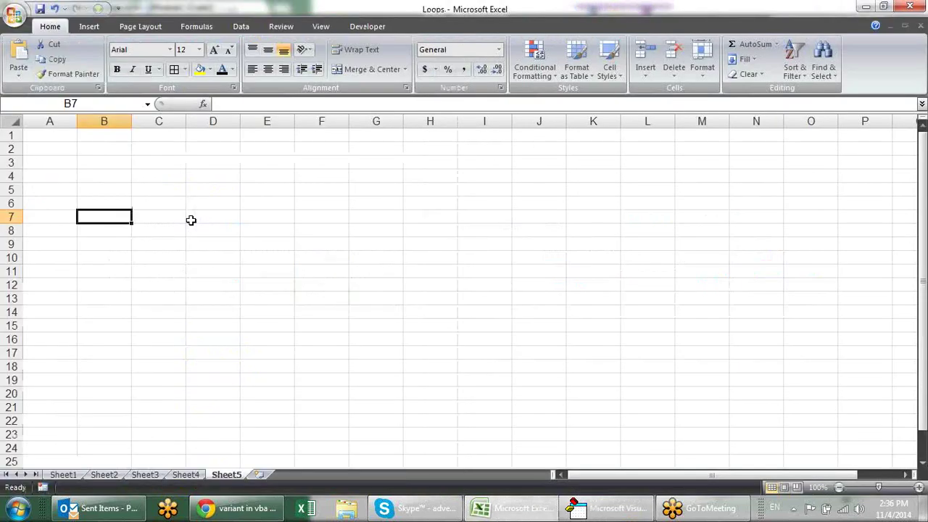
{"action": "key", "text": "alt+F11"}
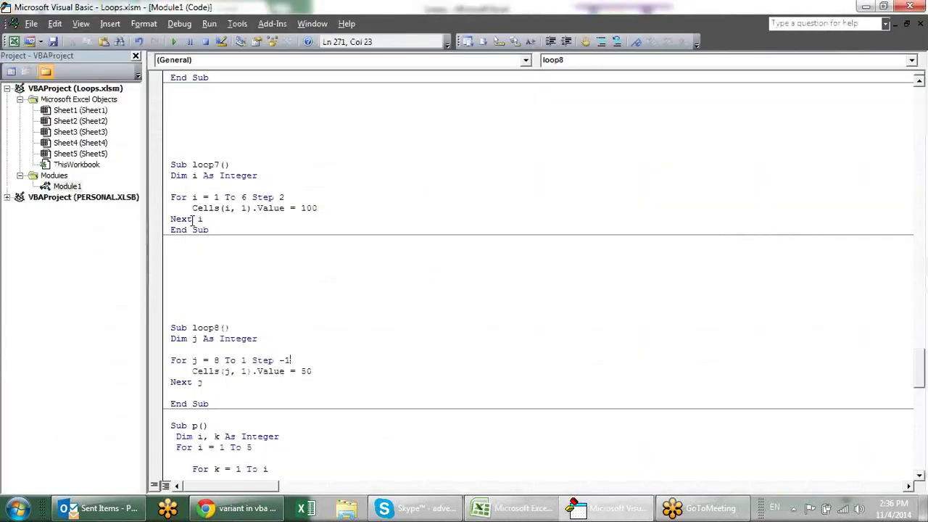
{"action": "key", "text": "super+Right"}
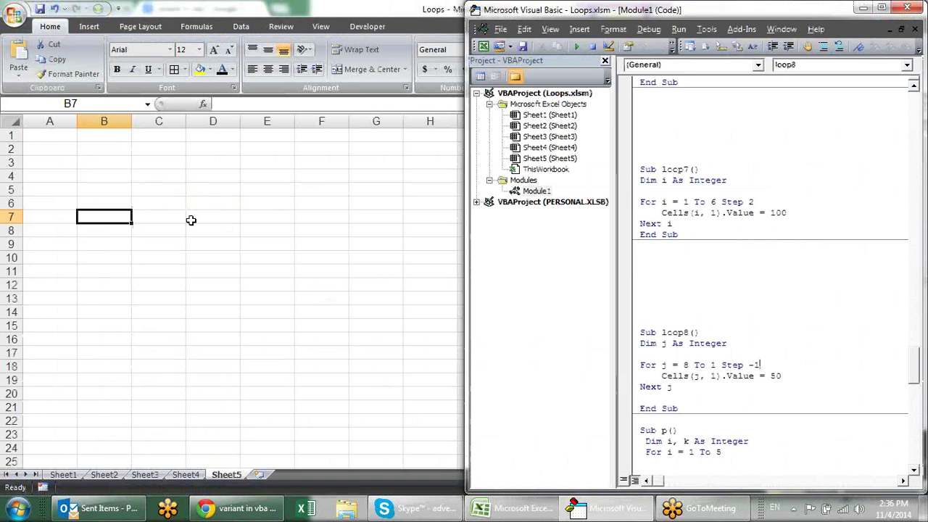
{"action": "key", "text": "F8"}
{"action": "key", "text": "F8"}
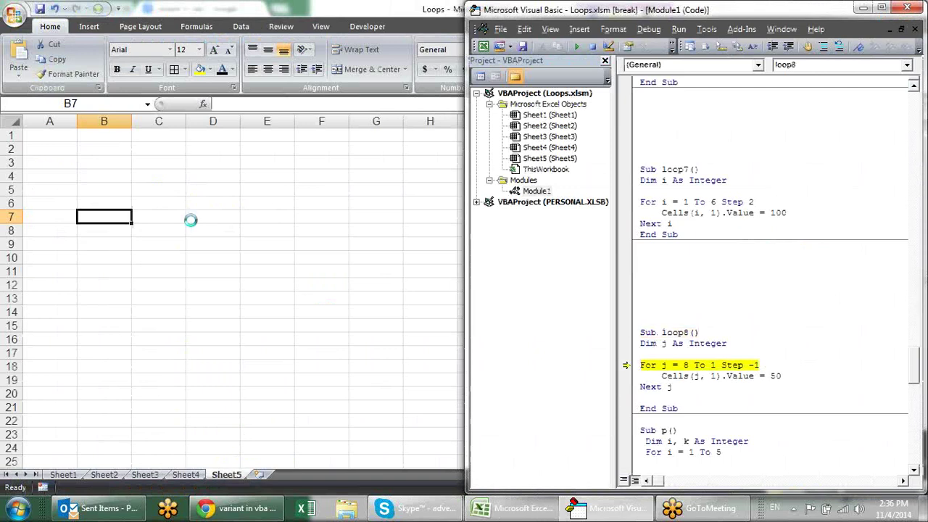
{"action": "key", "text": "F8"}
{"action": "key", "text": "F8"}
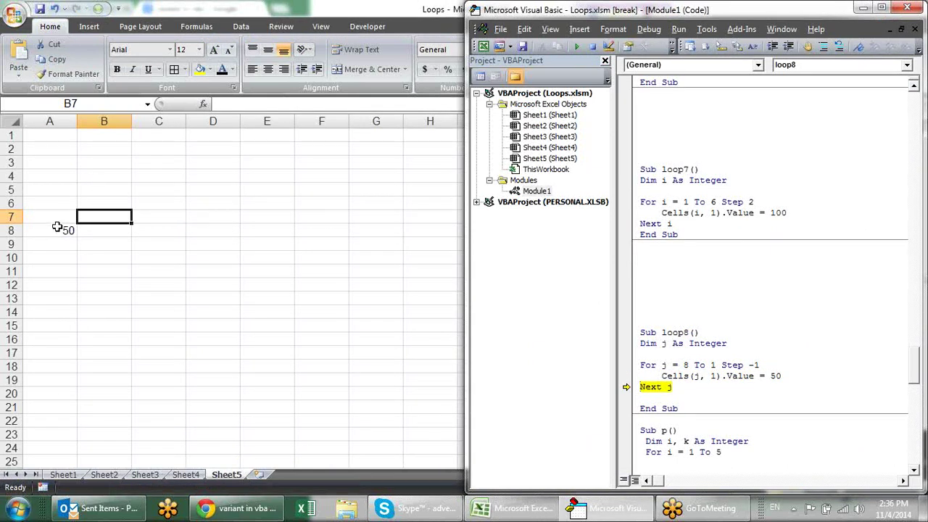
{"action": "key", "text": "F8"}
{"action": "key", "text": "F8"}
{"action": "key", "text": "F8"}
{"action": "key", "text": "F8"}
{"action": "key", "text": "F8"}
{"action": "key", "text": "F8"}
{"action": "key", "text": "F8"}
{"action": "key", "text": "F8"}
{"action": "key", "text": "F8"}
{"action": "key", "text": "F8"}
{"action": "key", "text": "F8"}
{"action": "key", "text": "F8"}
{"action": "key", "text": "F8"}
{"action": "key", "text": "F8"}
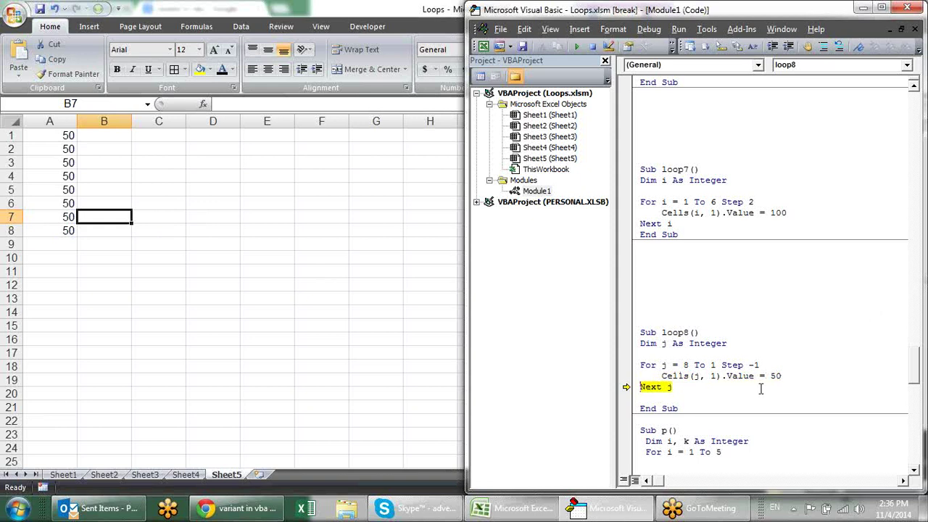
Maximize the code window, reset the paused loop8, and add a blank line before Sub p.
{"action": "left_click", "coordinate": [880, 9]}
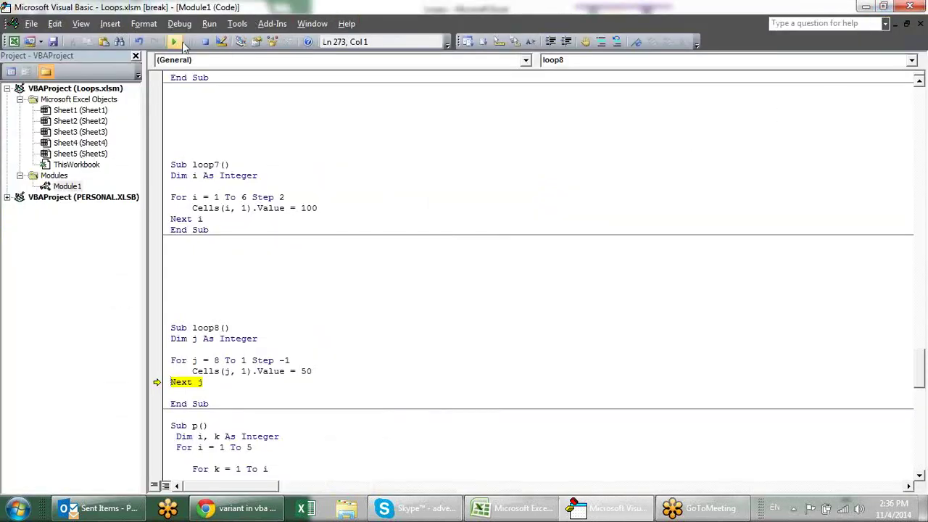
{"action": "left_click", "coordinate": [205, 42]}
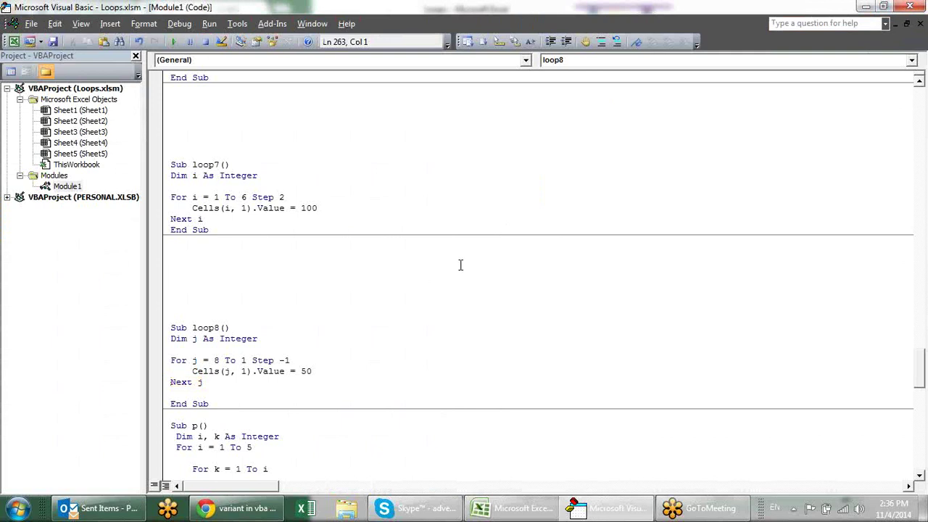
{"action": "scroll", "coordinate": [460, 265], "scroll_direction": "down", "scroll_amount": 2}
{"action": "scroll", "coordinate": [460, 264], "scroll_direction": "down", "scroll_amount": 2}
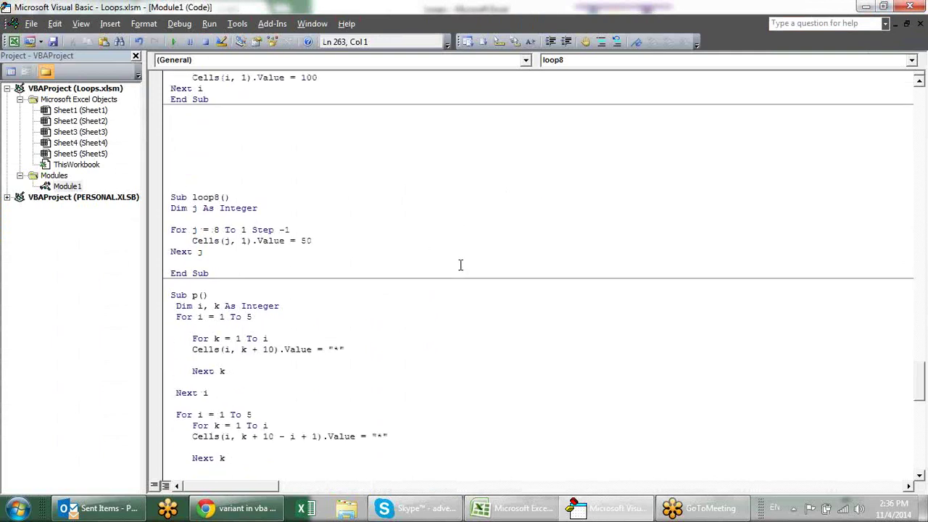
{"action": "scroll", "coordinate": [460, 264], "scroll_direction": "down", "scroll_amount": 3}
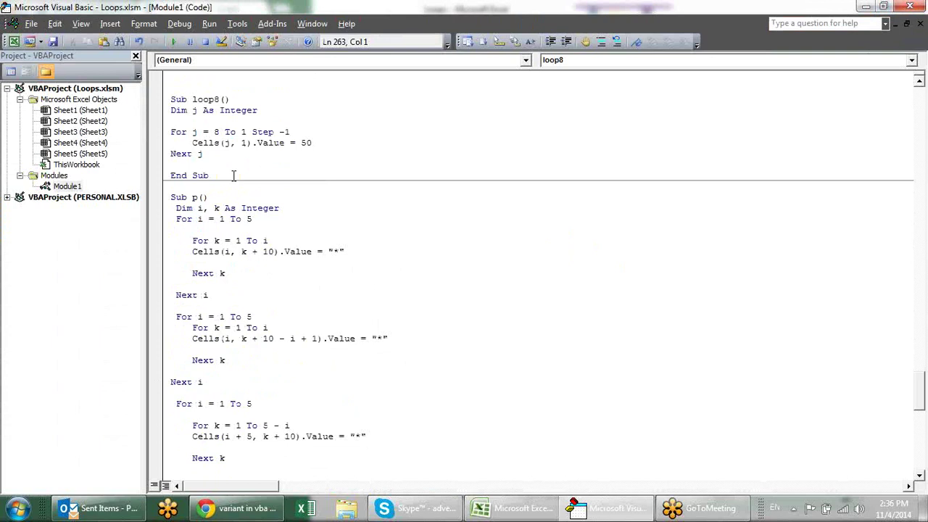
{"action": "left_click", "coordinate": [210, 186]}
{"action": "key", "text": "Return"}
{"action": "key", "text": "Return"}
{"action": "key", "text": "Return"}
{"action": "key", "text": "Return"}
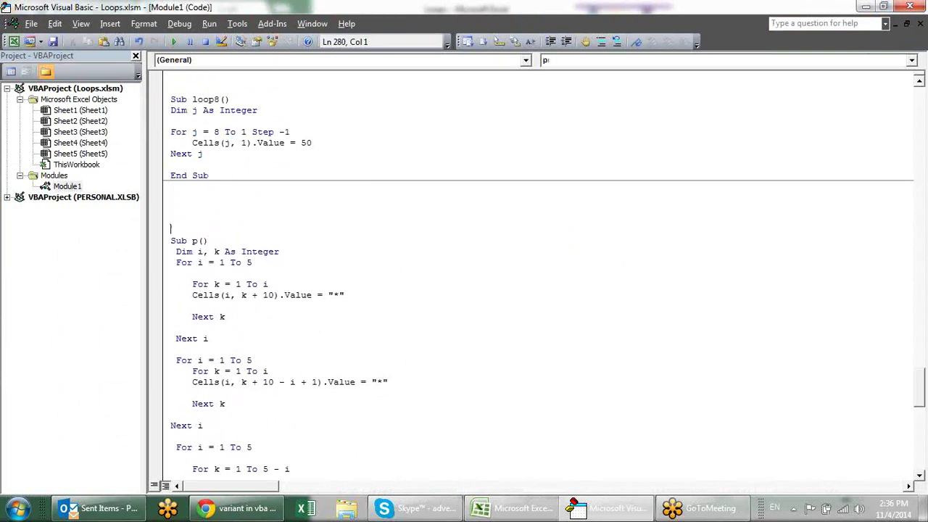
Select the second through fourth nested loops of Sub p.
{"action": "scroll", "coordinate": [354, 237], "scroll_direction": "down", "scroll_amount": 4}
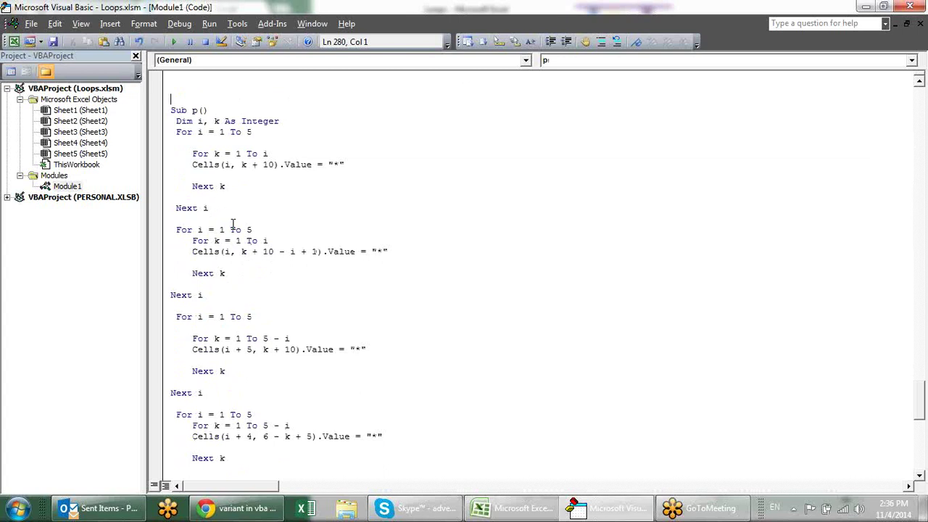
{"action": "scroll", "coordinate": [329, 189], "scroll_direction": "down", "scroll_amount": 3}
{"action": "scroll", "coordinate": [346, 173], "scroll_direction": "down", "scroll_amount": 1}
{"action": "scroll", "coordinate": [350, 171], "scroll_direction": "up", "scroll_amount": 1}
{"action": "scroll", "coordinate": [350, 170], "scroll_direction": "down", "scroll_amount": 2}
{"action": "scroll", "coordinate": [351, 171], "scroll_direction": "down", "scroll_amount": 3}
{"action": "scroll", "coordinate": [351, 171], "scroll_direction": "down", "scroll_amount": 2}
{"action": "scroll", "coordinate": [351, 170], "scroll_direction": "up", "scroll_amount": 6}
{"action": "scroll", "coordinate": [351, 171], "scroll_direction": "up", "scroll_amount": 4}
{"action": "scroll", "coordinate": [351, 171], "scroll_direction": "up", "scroll_amount": 1}
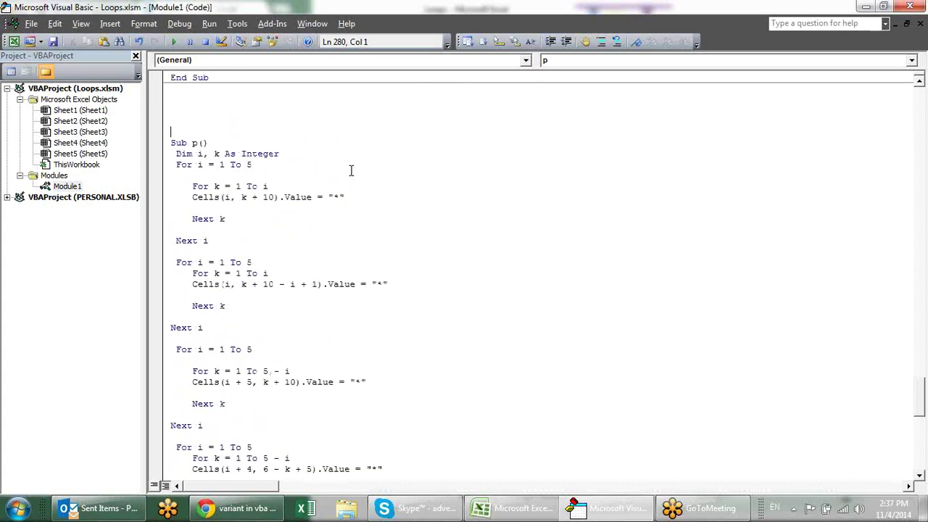
{"action": "scroll", "coordinate": [351, 170], "scroll_direction": "down", "scroll_amount": 2}
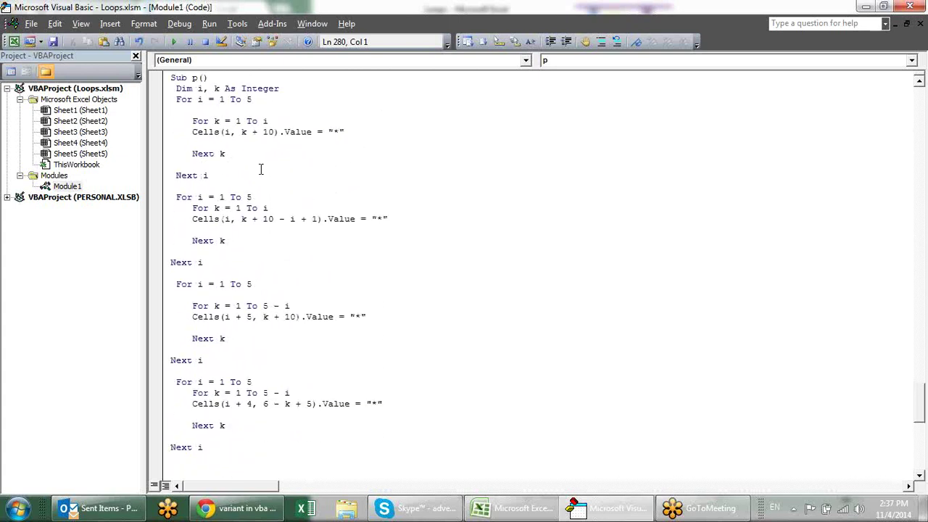
{"action": "scroll", "coordinate": [261, 169], "scroll_direction": "up", "scroll_amount": 2}
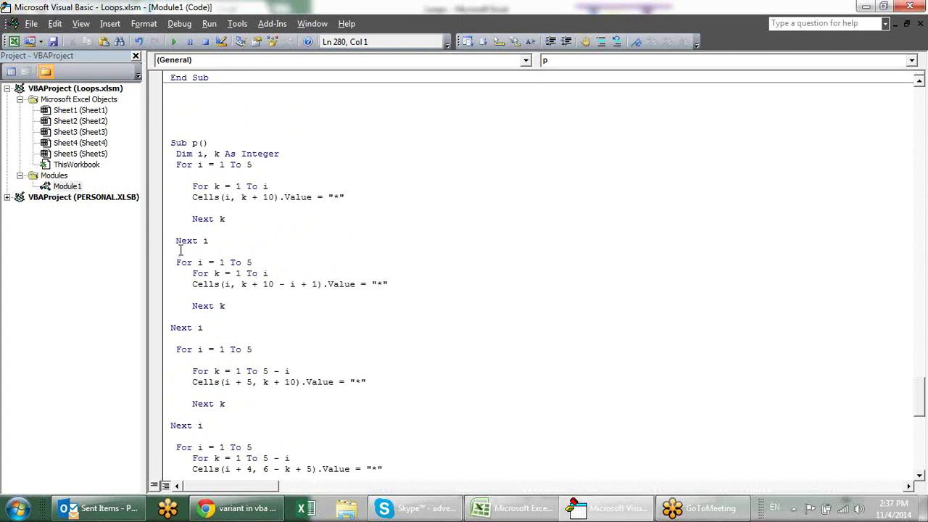
{"action": "mouse_move", "coordinate": [176, 262]}
{"action": "left_mouse_down"}
{"action": "mouse_move", "coordinate": [300, 472]}
{"action": "mouse_move", "coordinate": [300, 199]}
{"action": "left_mouse_up"}
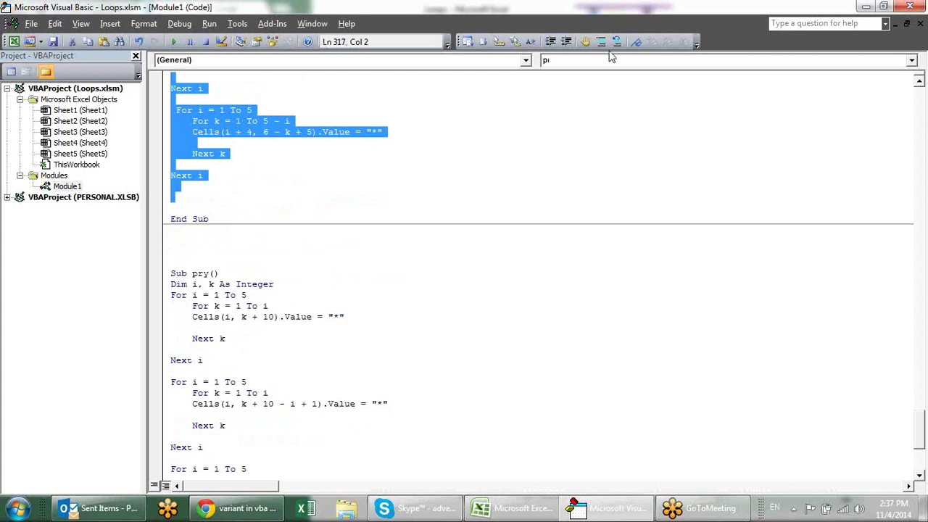
Comment out the selected loops with the Edit toolbar's Comment Block button.
{"action": "right_click", "coordinate": [463, 45]}
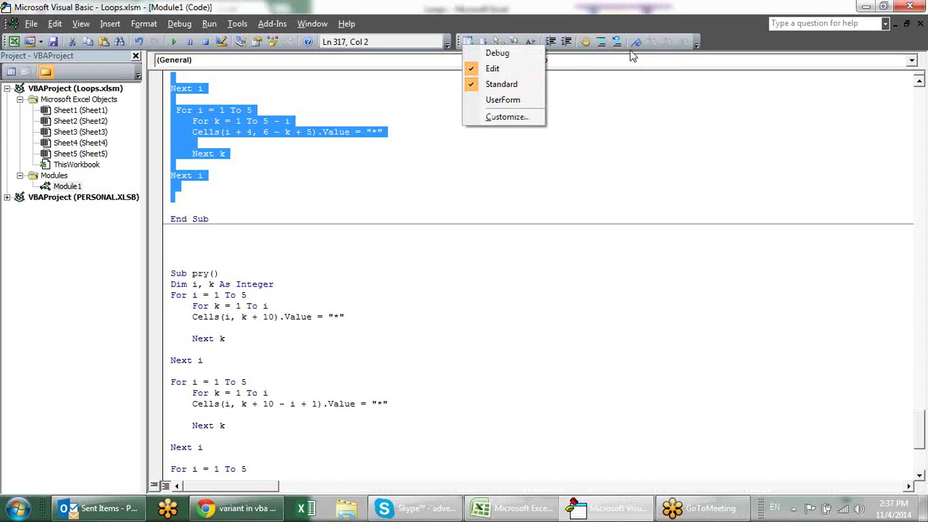
{"action": "left_click", "coordinate": [628, 23]}
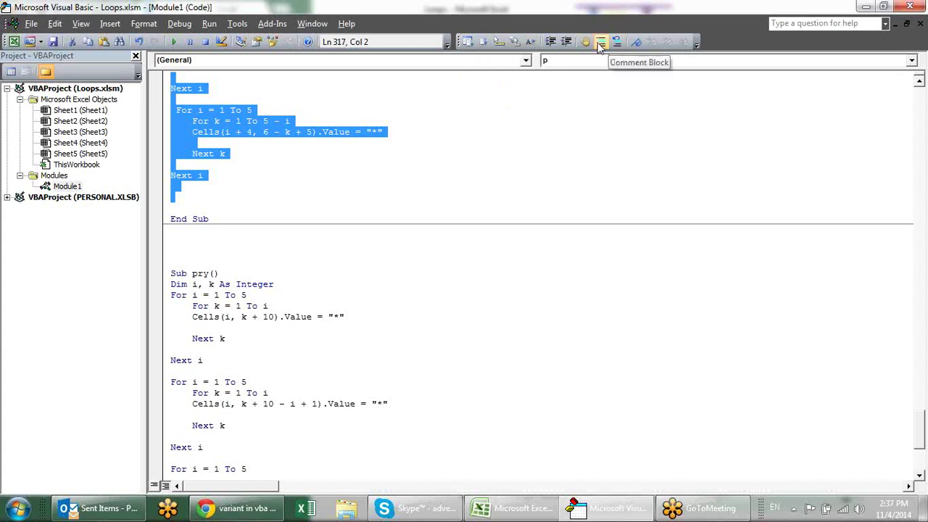
{"action": "left_click", "coordinate": [600, 42]}
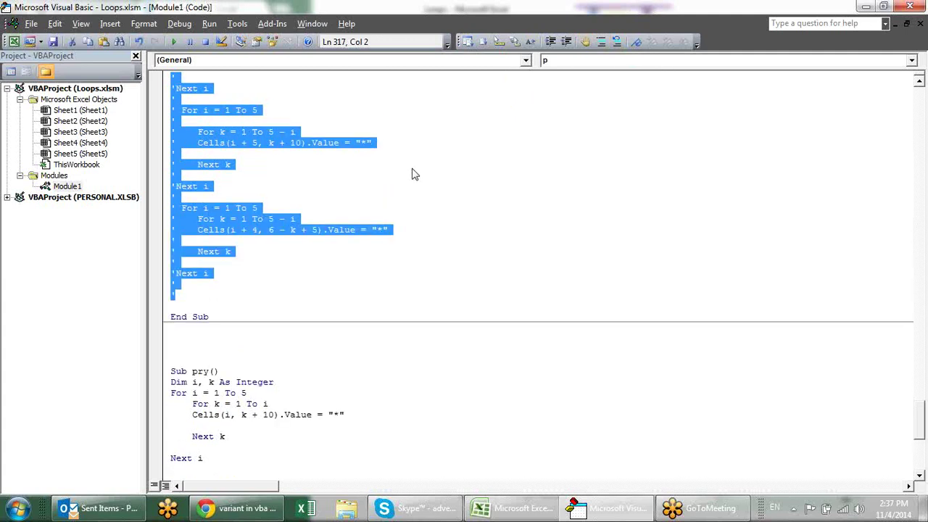
{"action": "scroll", "coordinate": [411, 173], "scroll_direction": "up", "scroll_amount": 3}
{"action": "scroll", "coordinate": [411, 174], "scroll_direction": "up", "scroll_amount": 3}
{"action": "scroll", "coordinate": [412, 174], "scroll_direction": "up", "scroll_amount": 1}
{"action": "left_click", "coordinate": [434, 186]}
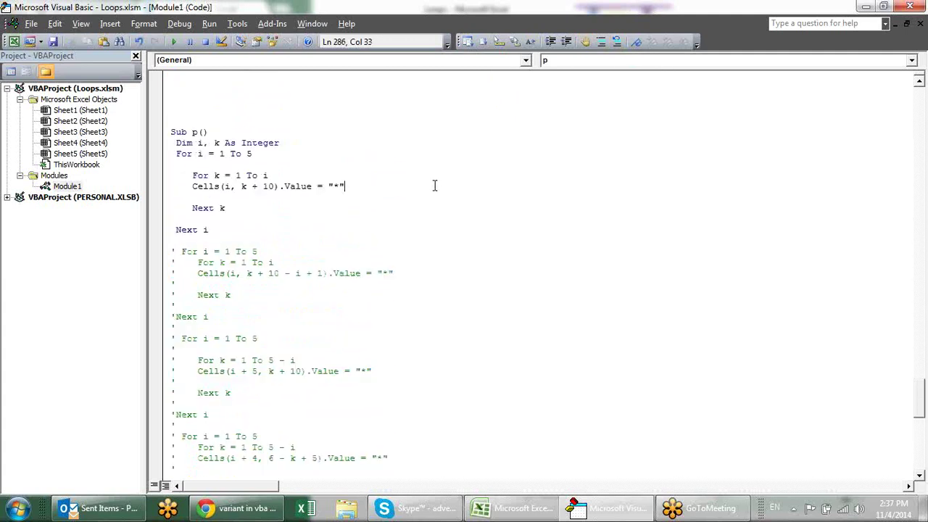
Insert an indented blank line after the Dim statement and review the outer and inner loop bounds.
{"action": "scroll", "coordinate": [435, 181], "scroll_direction": "up", "scroll_amount": 3}
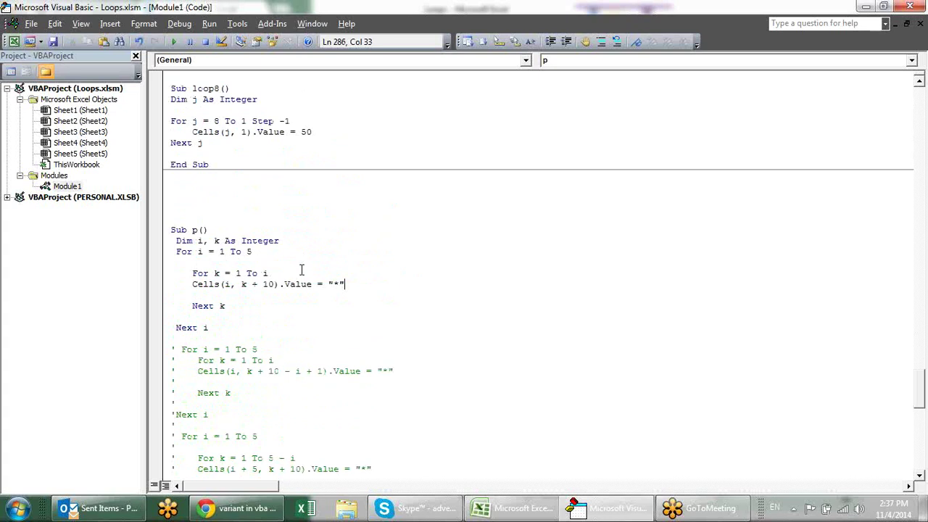
{"action": "left_click", "coordinate": [289, 240]}
{"action": "key", "text": "Return"}
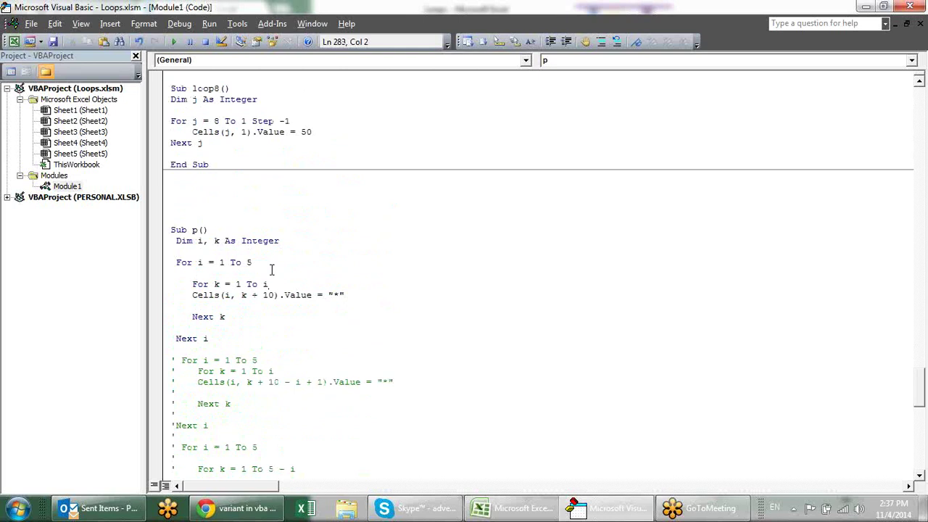
{"action": "key", "text": "Tab"}
{"action": "left_click", "coordinate": [242, 264]}
{"action": "left_click", "coordinate": [269, 284]}
{"action": "left_click", "coordinate": [308, 265]}
Step into Sub p with F8 beside Sheet1 until the first star is written in K1.
{"action": "key", "text": "F8"}
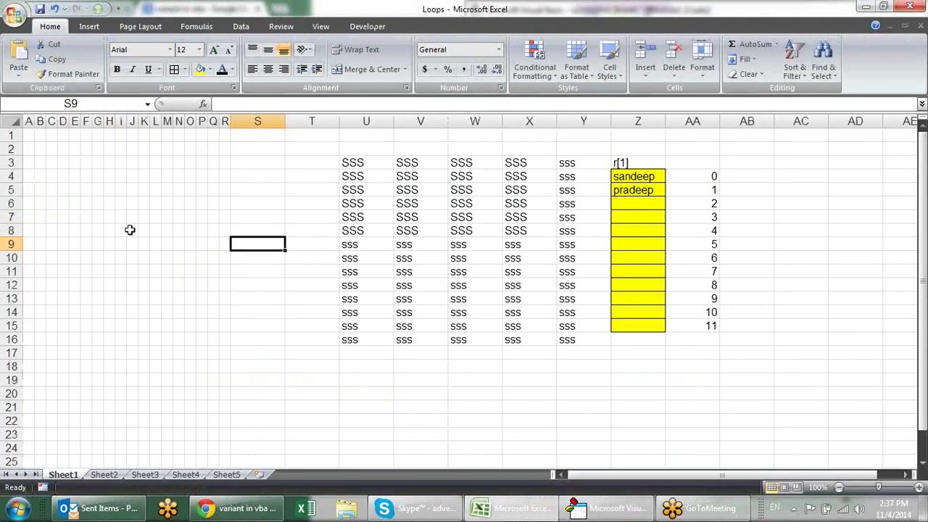
{"action": "key", "text": "alt+F11"}
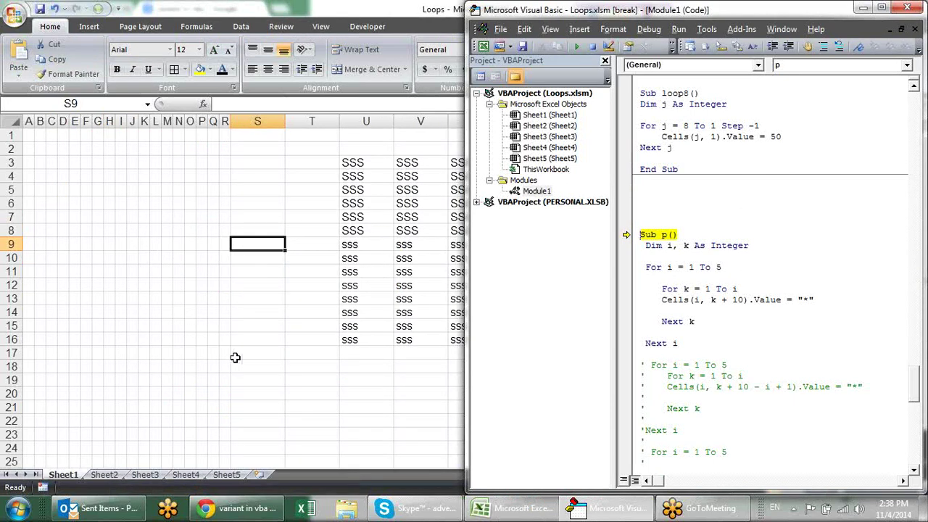
{"action": "key", "text": "F8"}
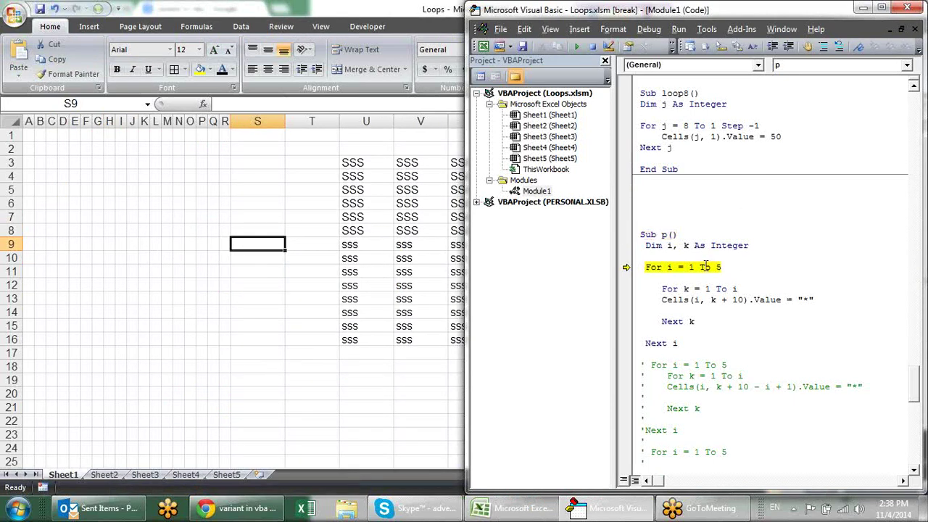
{"action": "key", "text": "F8"}
{"action": "mouse_move", "coordinate": [673, 276]}
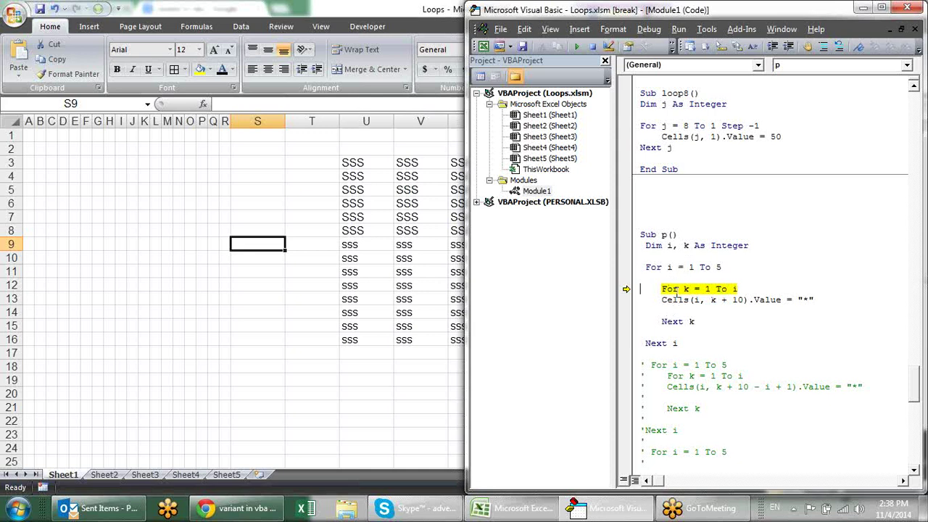
{"action": "mouse_move", "coordinate": [675, 343]}
{"action": "key", "text": "F8"}
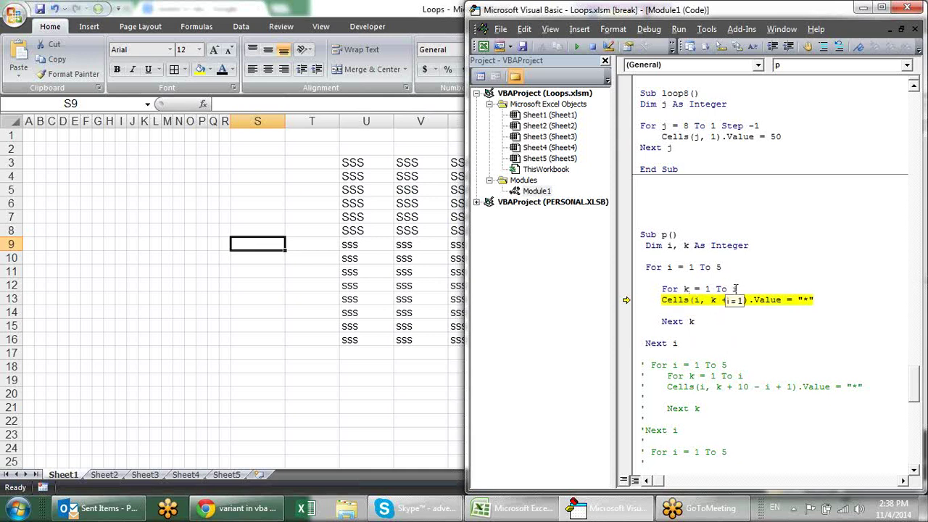
{"action": "mouse_move", "coordinate": [689, 290]}
{"action": "key", "text": "F8"}
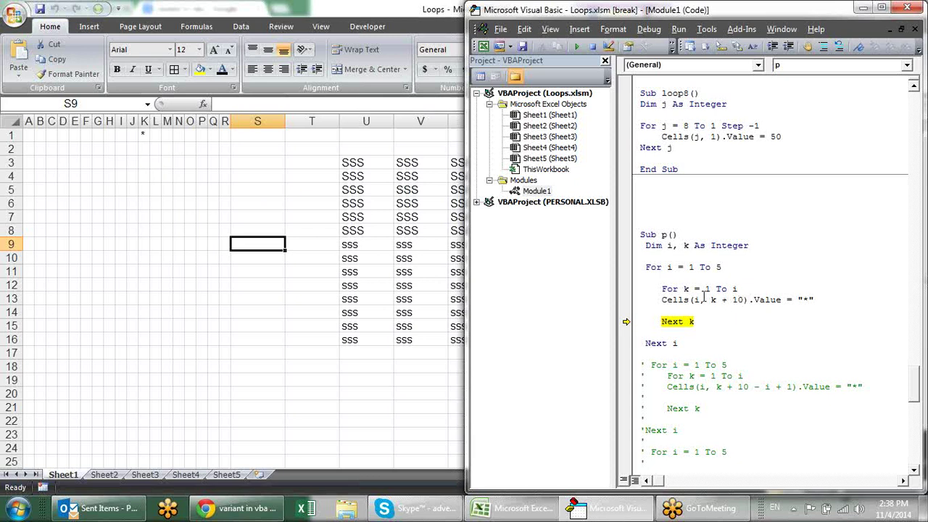
Keep stepping through the second outer pass to write two stars in row 2.
{"action": "mouse_move", "coordinate": [735, 289]}
{"action": "key", "text": "F8"}
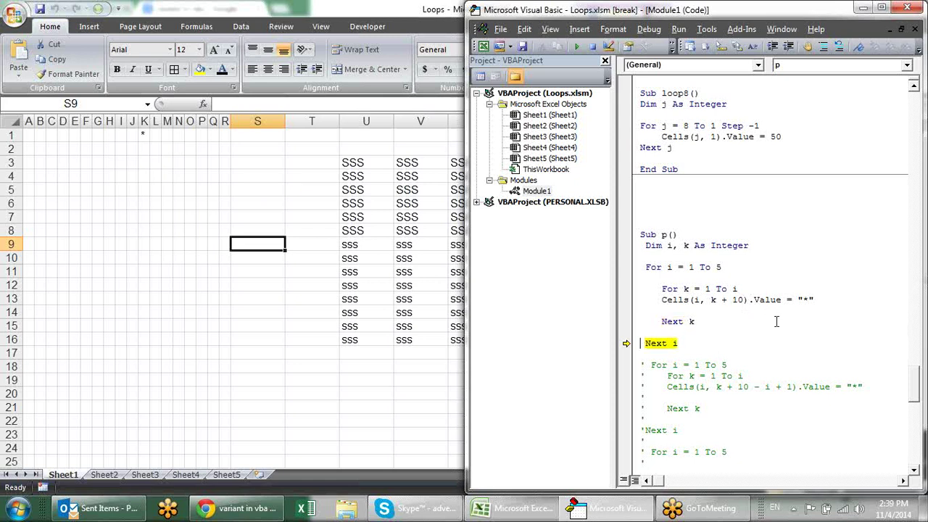
{"action": "key", "text": "F8"}
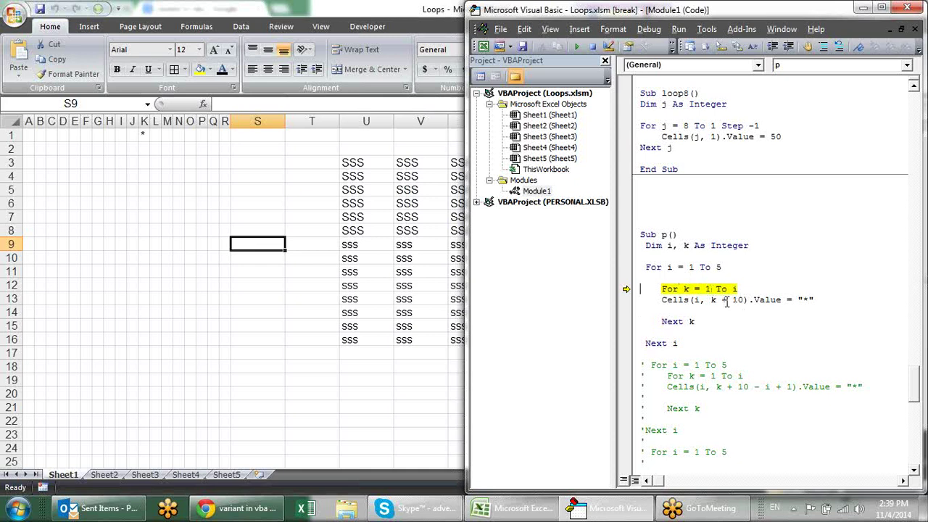
{"action": "key", "text": "F8"}
{"action": "key", "text": "F8"}
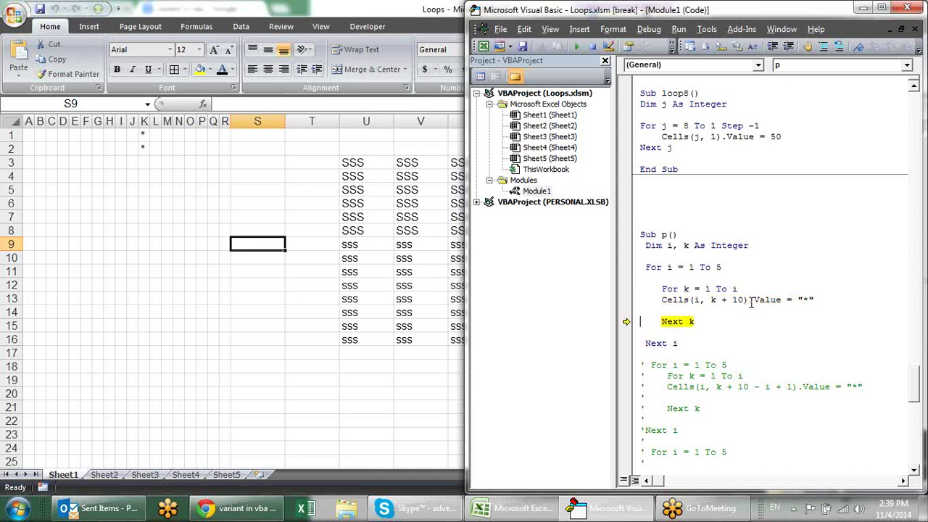
{"action": "key", "text": "F8"}
{"action": "key", "text": "F8"}
{"action": "key", "text": "F8"}
{"action": "key", "text": "F8"}
{"action": "key", "text": "F8"}
{"action": "key", "text": "F8"}
{"action": "key", "text": "F8"}
{"action": "key", "text": "F8"}
{"action": "key", "text": "F8"}
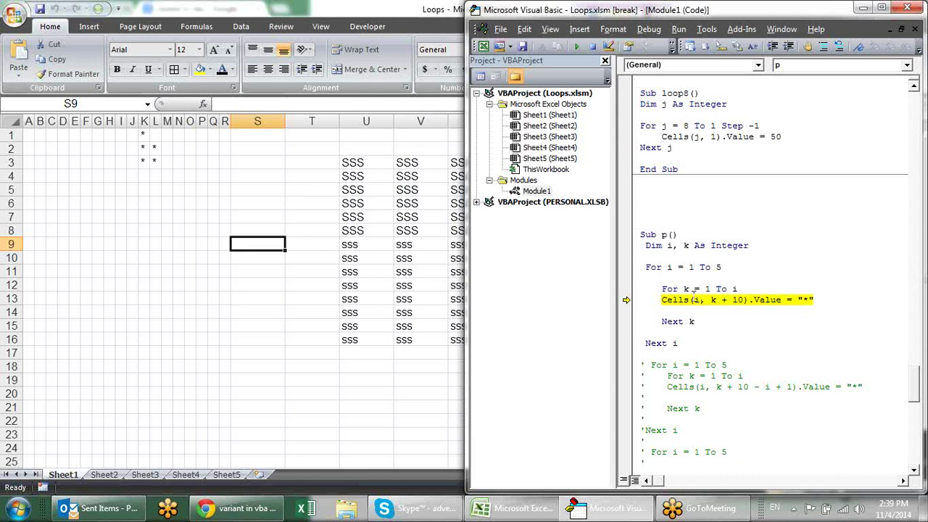
Step macro p with F8 to its end, leaving a five-row star triangle in columns K–O.
{"action": "mouse_move", "coordinate": [695, 299]}
{"action": "key", "text": "F8"}
{"action": "key", "text": "F8"}
{"action": "key", "text": "F8"}
{"action": "key", "text": "F8"}
{"action": "key", "text": "F8"}
{"action": "key", "text": "F8"}
{"action": "key", "text": "F8"}
{"action": "key", "text": "F8"}
{"action": "key", "text": "F8"}
{"action": "key", "text": "F8"}
{"action": "key", "text": "F8"}
{"action": "key", "text": "F8"}
{"action": "key", "text": "F8"}
{"action": "key", "text": "F8"}
{"action": "key", "text": "F8"}
{"action": "key", "text": "F8"}
{"action": "key", "text": "F8"}
{"action": "key", "text": "F8"}
{"action": "key", "text": "F8"}
{"action": "key", "text": "F8"}
{"action": "key", "text": "F8"}
{"action": "key", "text": "F8"}
{"action": "key", "text": "F8"}
{"action": "key", "text": "F8"}
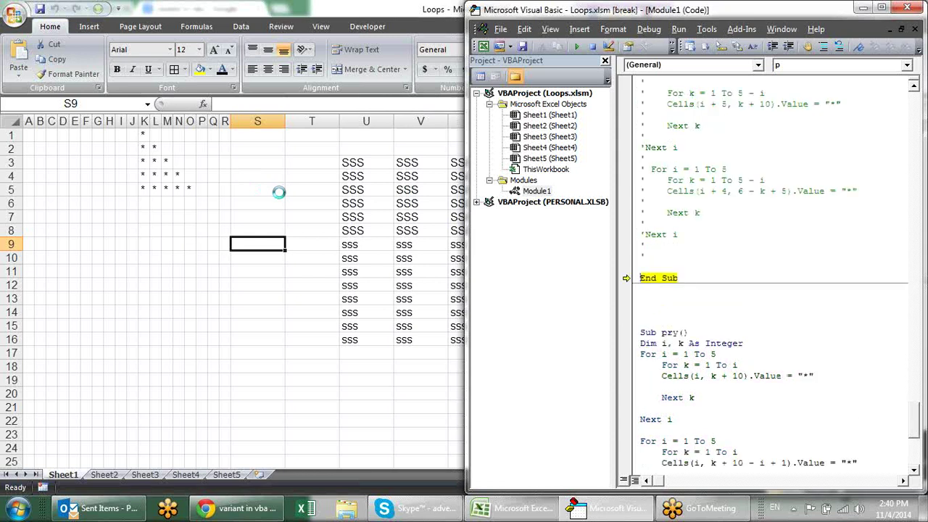
{"action": "key", "text": "F8"}
{"action": "scroll", "coordinate": [611, 265], "scroll_direction": "up", "scroll_amount": 6}
{"action": "scroll", "coordinate": [610, 264], "scroll_direction": "up", "scroll_amount": 1}
{"action": "scroll", "coordinate": [620, 264], "scroll_direction": "down", "scroll_amount": 2}
{"action": "scroll", "coordinate": [620, 264], "scroll_direction": "up", "scroll_amount": 4}
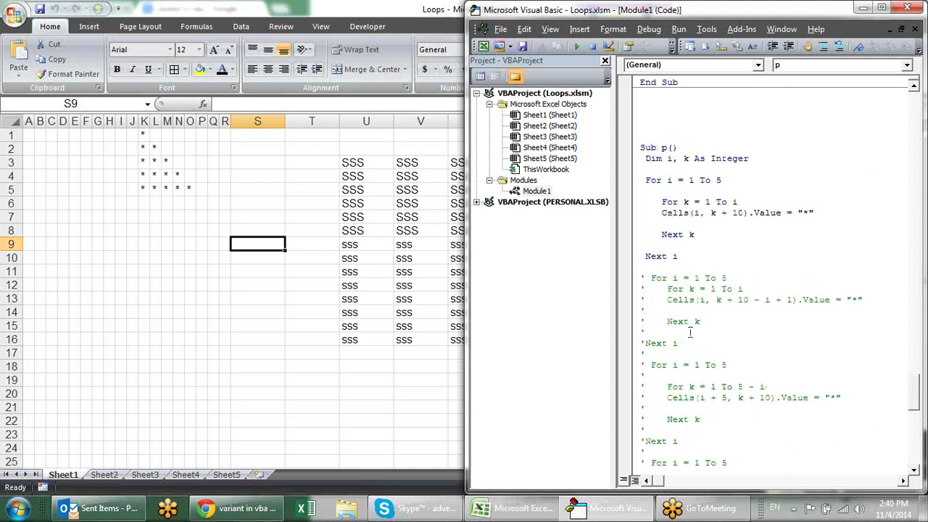
Uncomment the second For…Next i loop and rerun macro p, which mirrors the triangle into a G–O pyramid.
{"action": "left_click_drag", "start_coordinate": [685, 347], "coordinate": [587, 280]}
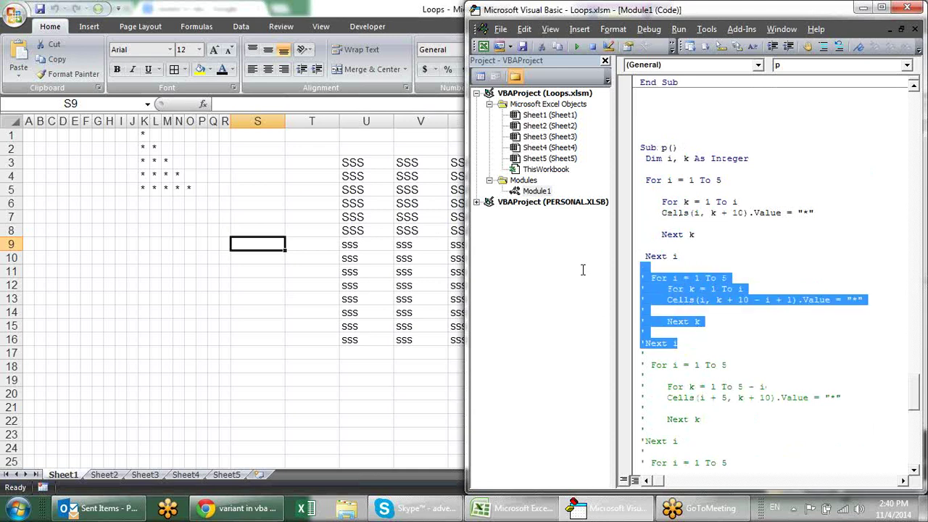
{"action": "left_click", "coordinate": [578, 261]}
{"action": "left_click", "coordinate": [721, 335]}
{"action": "left_click", "coordinate": [840, 48]}
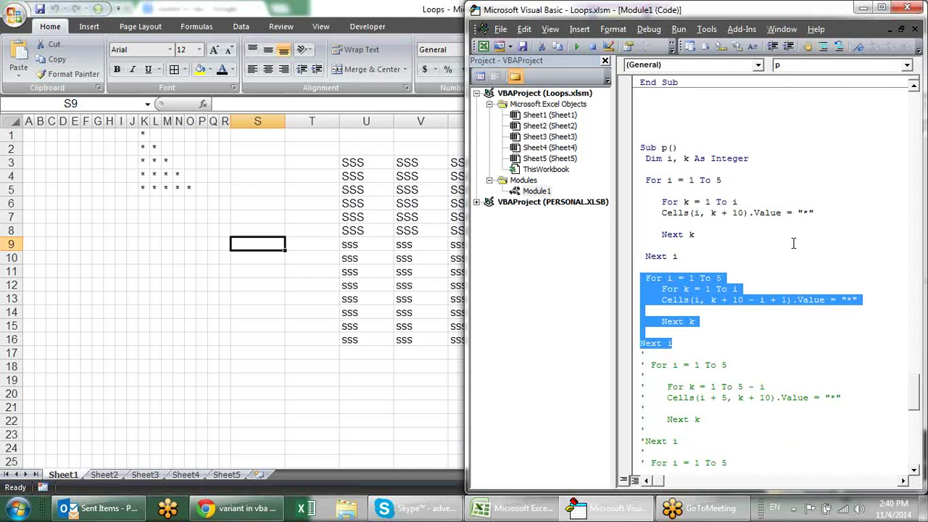
{"action": "left_click", "coordinate": [760, 324]}
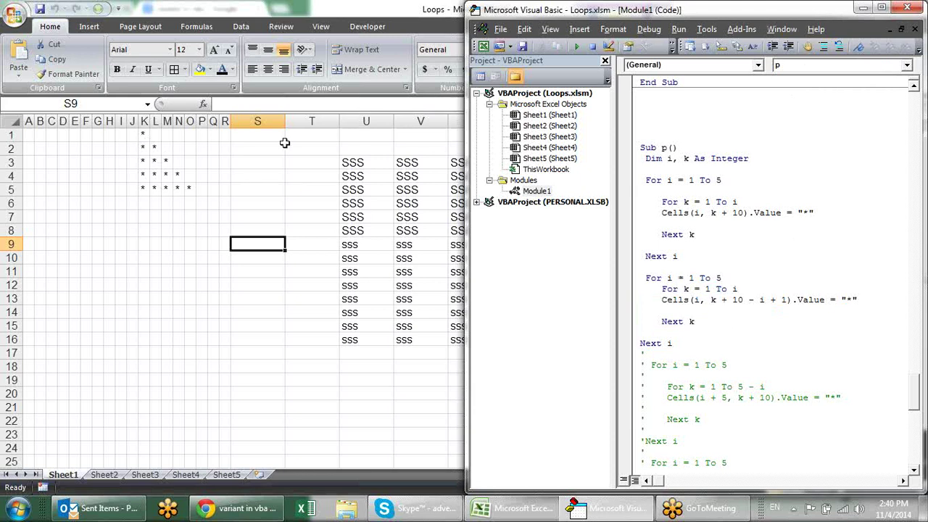
{"action": "left_click", "coordinate": [576, 47]}
{"action": "left_click_drag", "start_coordinate": [143, 135], "coordinate": [188, 184]}
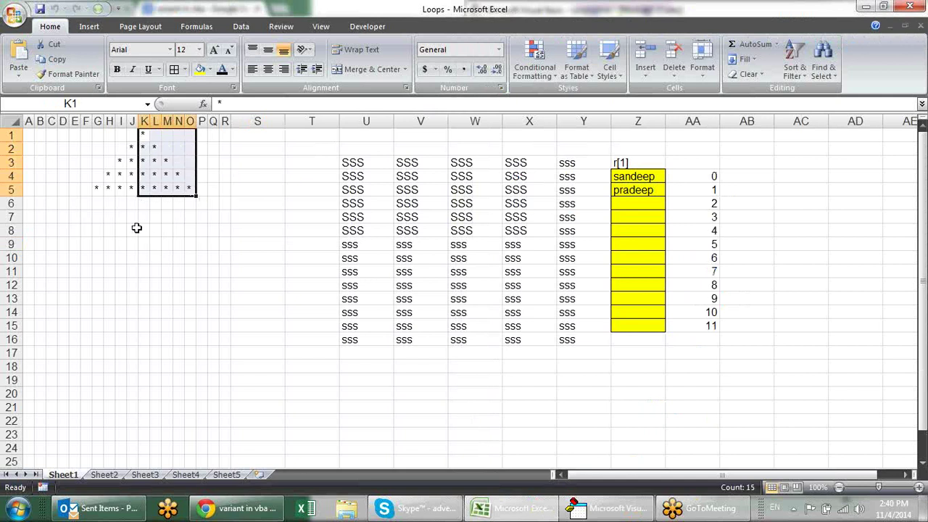
Select the left and right triangles of the star pyramid in turn to compare them.
{"action": "left_click", "coordinate": [131, 148]}
{"action": "left_click_drag", "start_coordinate": [131, 147], "coordinate": [101, 185]}
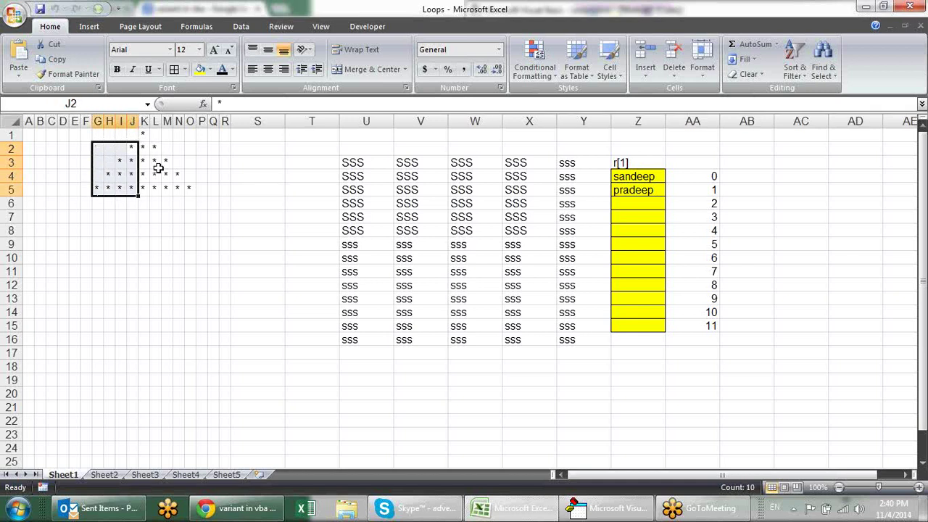
{"action": "mouse_move", "coordinate": [145, 135]}
{"action": "left_mouse_down"}
{"action": "mouse_move", "coordinate": [193, 177]}
{"action": "mouse_move", "coordinate": [193, 189]}
{"action": "left_mouse_up"}
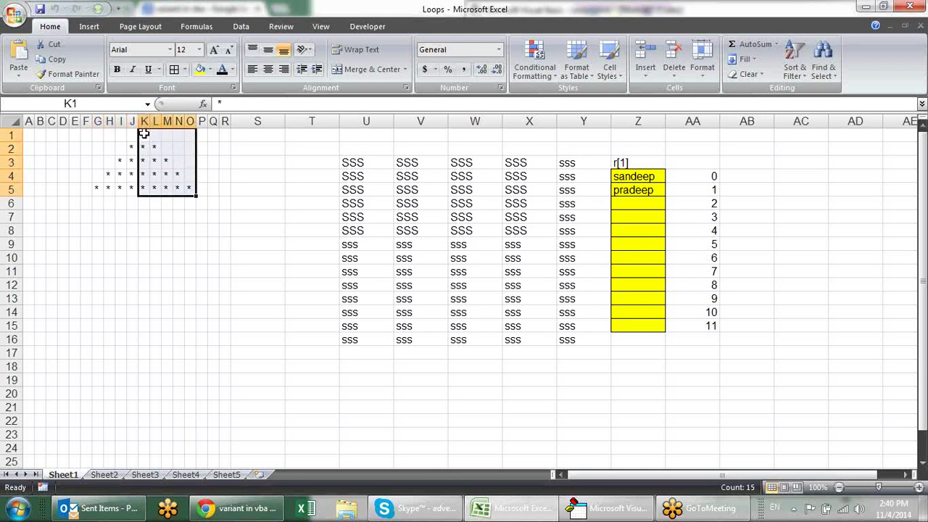
{"action": "left_click_drag", "start_coordinate": [144, 133], "coordinate": [94, 183]}
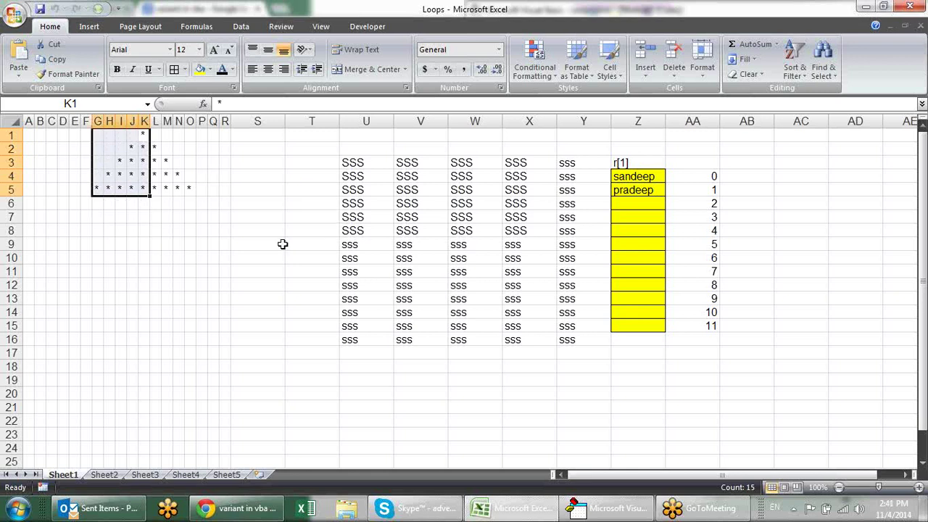
{"action": "left_click", "coordinate": [224, 215]}
{"action": "left_click", "coordinate": [593, 506]}
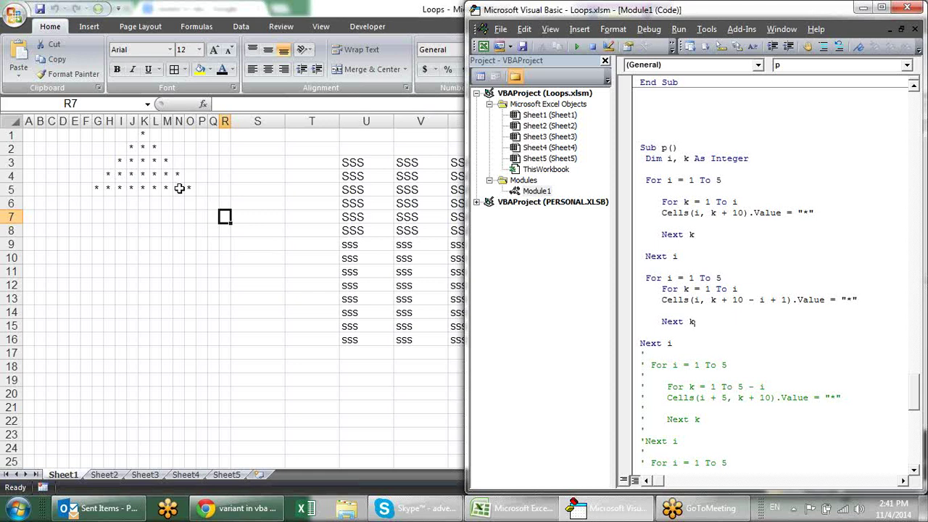
Clear the asterisks from D1:O5 on Sheet1.
{"action": "left_click_drag", "start_coordinate": [190, 188], "coordinate": [60, 136]}
{"action": "key", "text": "Delete"}
{"action": "left_click", "coordinate": [131, 150]}
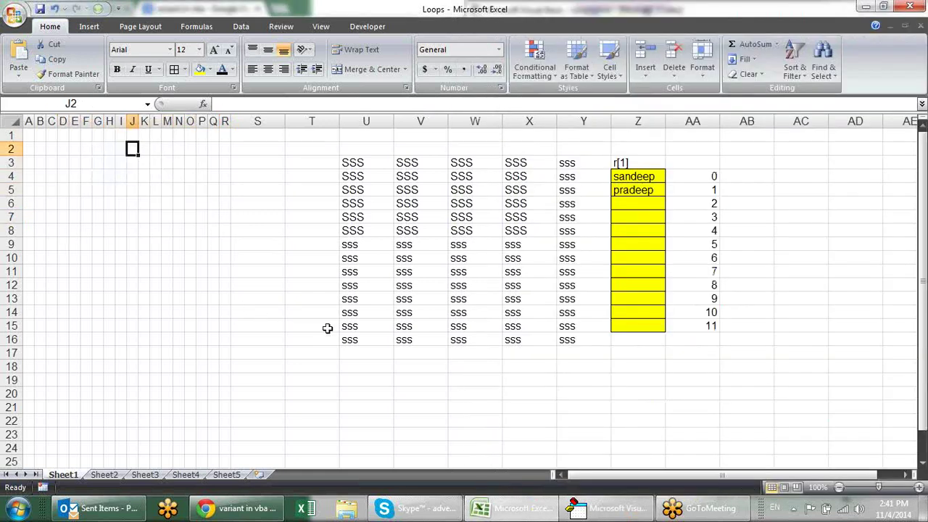
{"action": "left_click", "coordinate": [593, 507]}
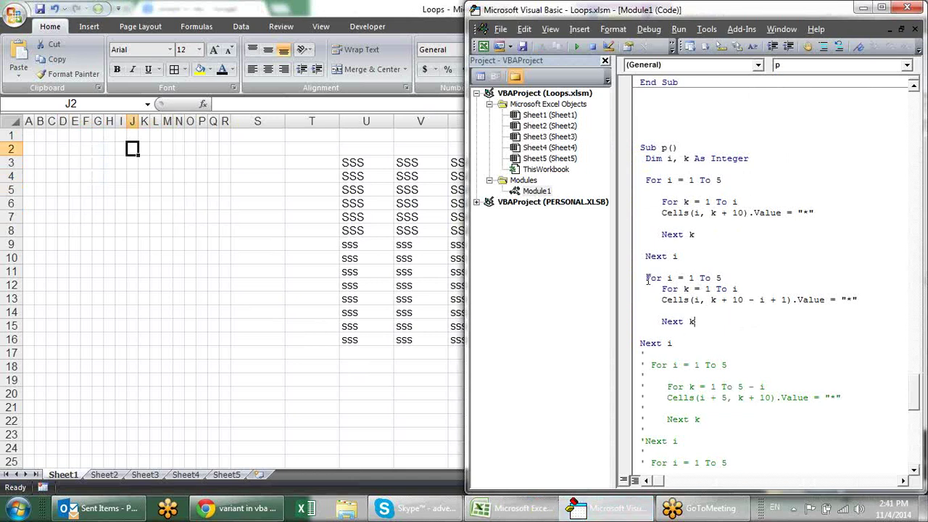
Run macro p to a breakpoint on the second For i loop, then step with F8 until a star lands in J2.
{"action": "left_click", "coordinate": [625, 279]}
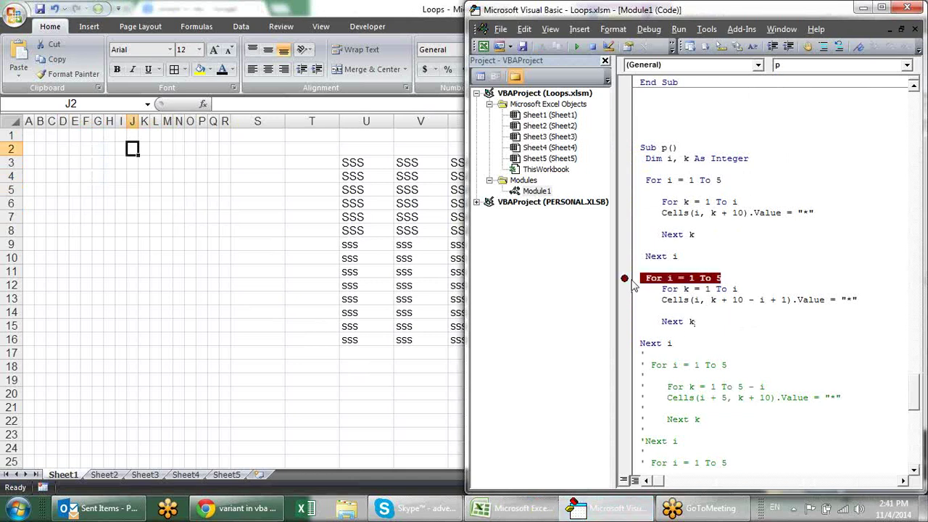
{"action": "left_click", "coordinate": [576, 45]}
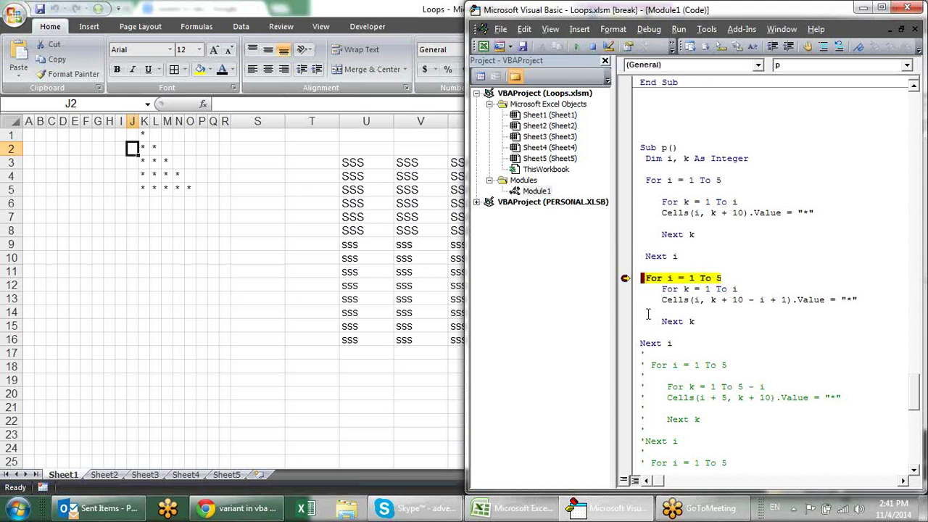
{"action": "left_click", "coordinate": [624, 277]}
{"action": "key", "text": "F8"}
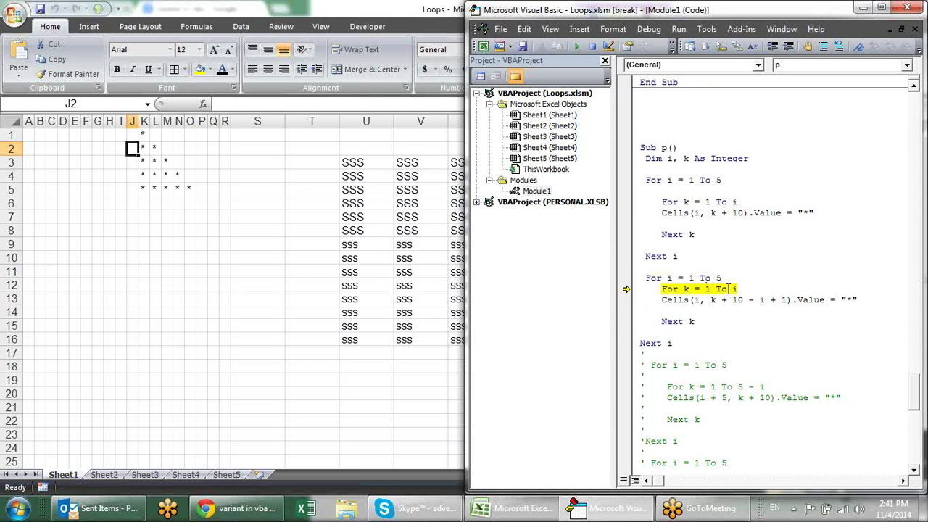
{"action": "mouse_move", "coordinate": [738, 289]}
{"action": "mouse_move", "coordinate": [697, 300]}
{"action": "key", "text": "F8"}
{"action": "key", "text": "F8"}
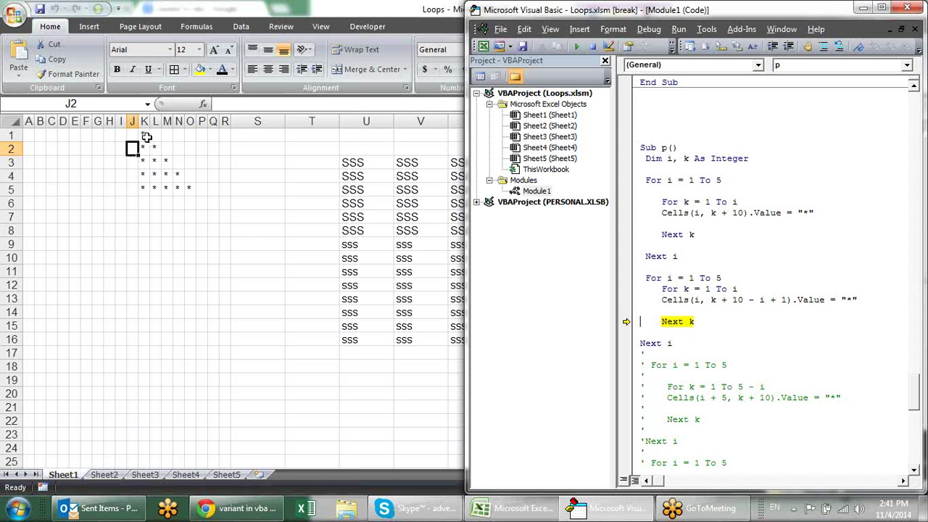
{"action": "key", "text": "F8"}
{"action": "key", "text": "F8"}
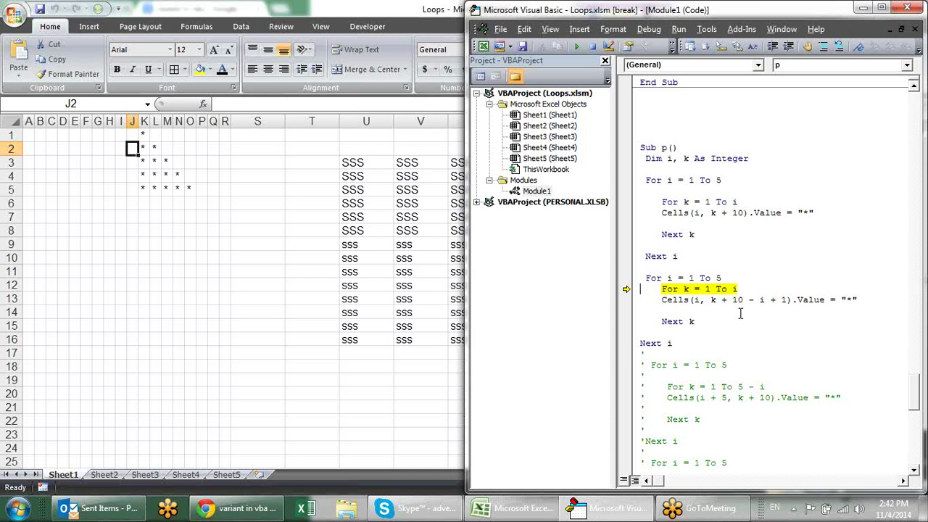
{"action": "key", "text": "F8"}
{"action": "key", "text": "F8"}
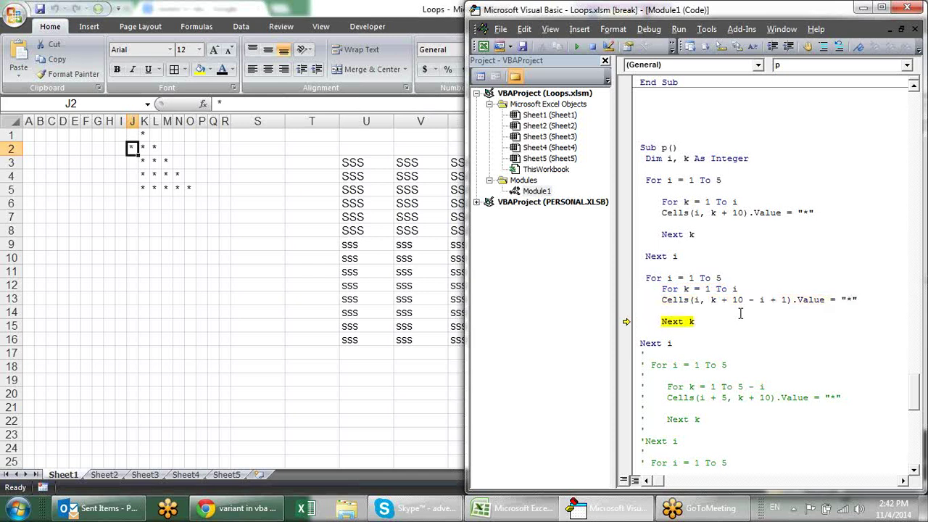
{"action": "key", "text": "F8"}
{"action": "key", "text": "F8"}
{"action": "key", "text": "F8"}
{"action": "key", "text": "F8"}
{"action": "key", "text": "F8"}
{"action": "key", "text": "F8"}
{"action": "key", "text": "F8"}
{"action": "key", "text": "F8"}
{"action": "key", "text": "F8"}
{"action": "key", "text": "F8"}
{"action": "key", "text": "F8"}
{"action": "key", "text": "F8"}
{"action": "key", "text": "F8"}
{"action": "key", "text": "F8"}
{"action": "key", "text": "F8"}
{"action": "key", "text": "F8"}
{"action": "key", "text": "F8"}
{"action": "key", "text": "F8"}
{"action": "key", "text": "F8"}
{"action": "key", "text": "F8"}
{"action": "key", "text": "F8"}
{"action": "key", "text": "F8"}
{"action": "key", "text": "F8"}
{"action": "key", "text": "F8"}
{"action": "key", "text": "F8"}
{"action": "key", "text": "F8"}
{"action": "key", "text": "F8"}
{"action": "key", "text": "F8"}
{"action": "key", "text": "F8"}
{"action": "key", "text": "F8"}
{"action": "key", "text": "F8"}
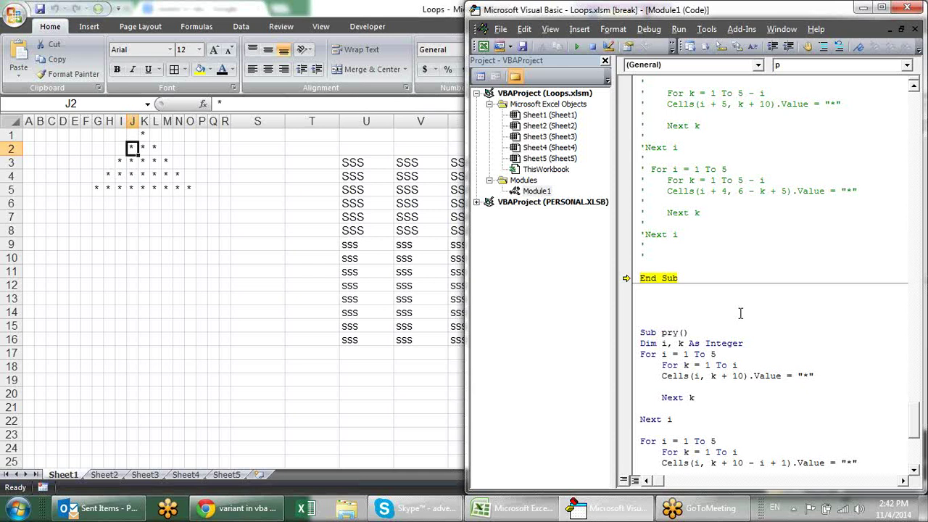
Uncomment the third For…Next i loop that draws the lower rows.
{"action": "scroll", "coordinate": [740, 313], "scroll_direction": "up", "scroll_amount": 2}
{"action": "scroll", "coordinate": [814, 256], "scroll_direction": "up", "scroll_amount": 2}
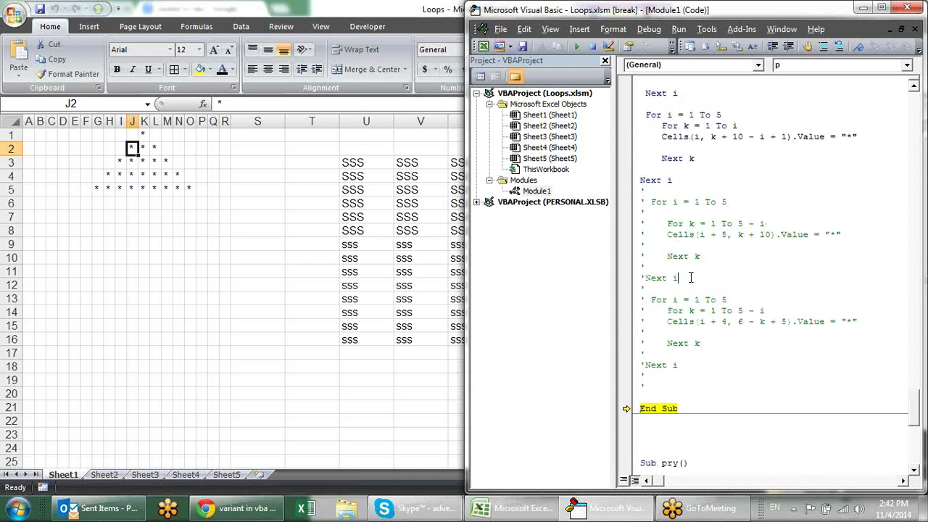
{"action": "left_click_drag", "start_coordinate": [690, 276], "coordinate": [599, 193]}
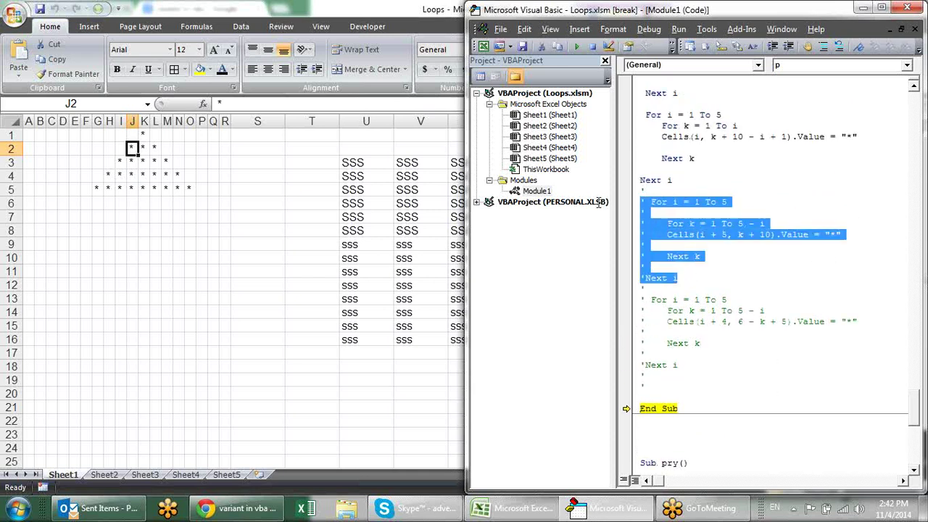
{"action": "left_click", "coordinate": [838, 46]}
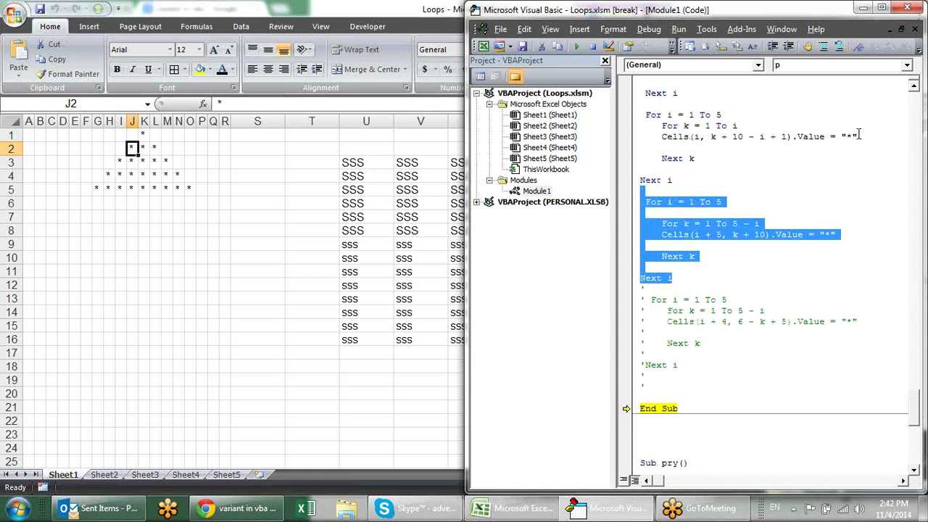
{"action": "left_click", "coordinate": [815, 258]}
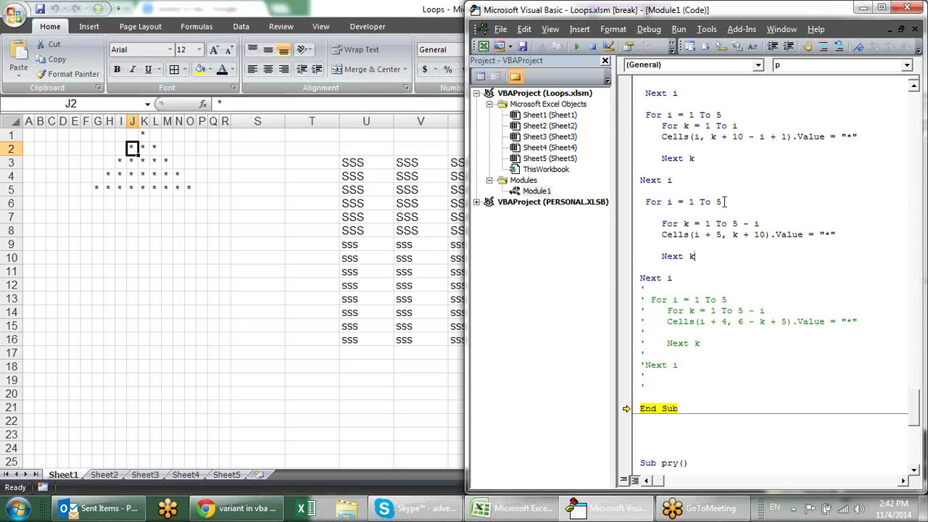
Mark the cells below the pyramid and let the paused macro run to completion.
{"action": "left_click_drag", "start_coordinate": [142, 203], "coordinate": [186, 268]}
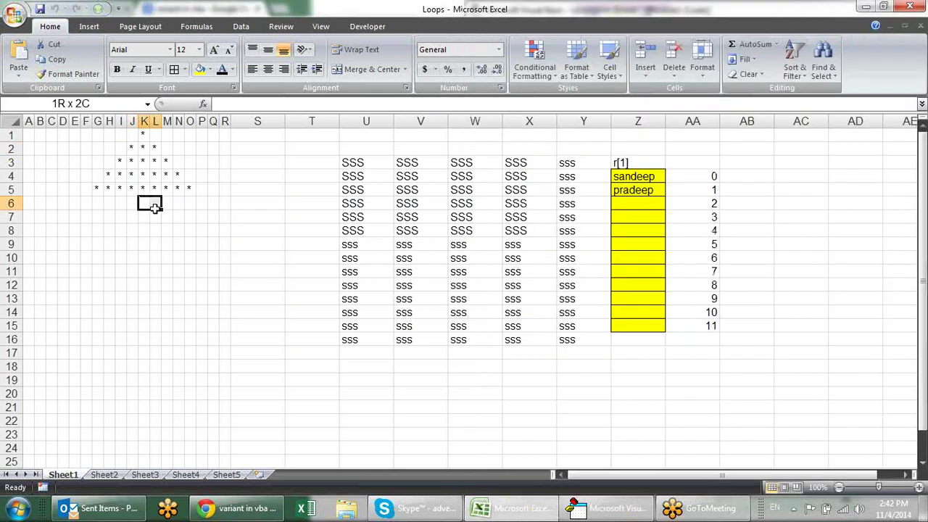
{"action": "left_click_drag", "start_coordinate": [135, 203], "coordinate": [108, 230]}
{"action": "left_click", "coordinate": [594, 507]}
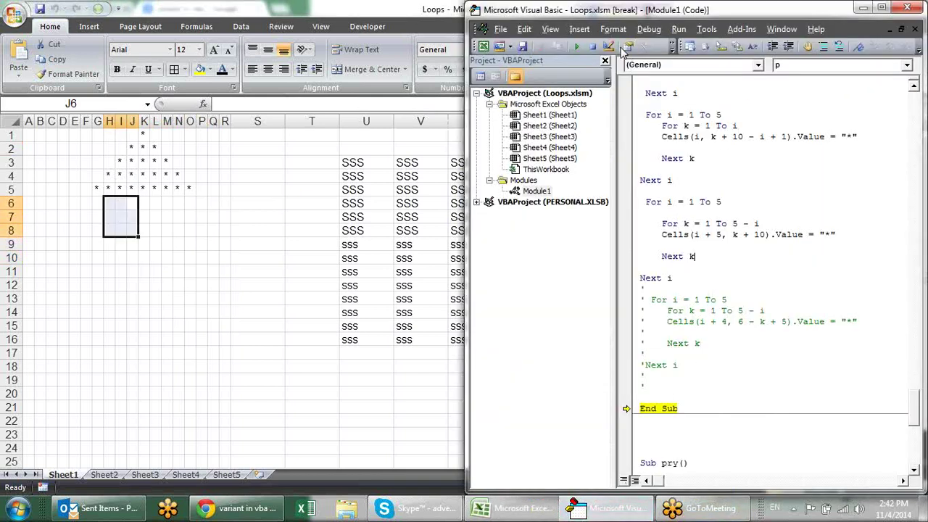
{"action": "left_click", "coordinate": [579, 46]}
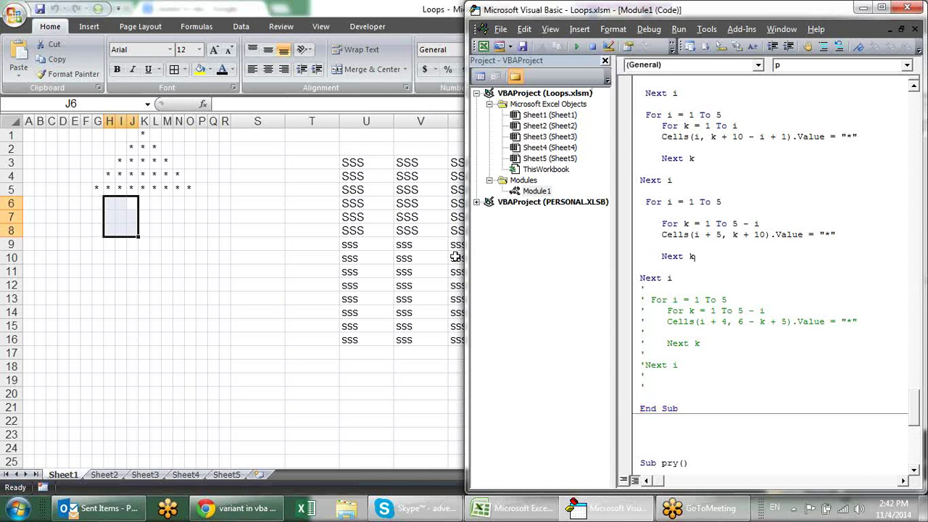
Rerun macro p and inspect the new descending star triangle in rows 6–9, columns K–N.
{"action": "left_click", "coordinate": [178, 215]}
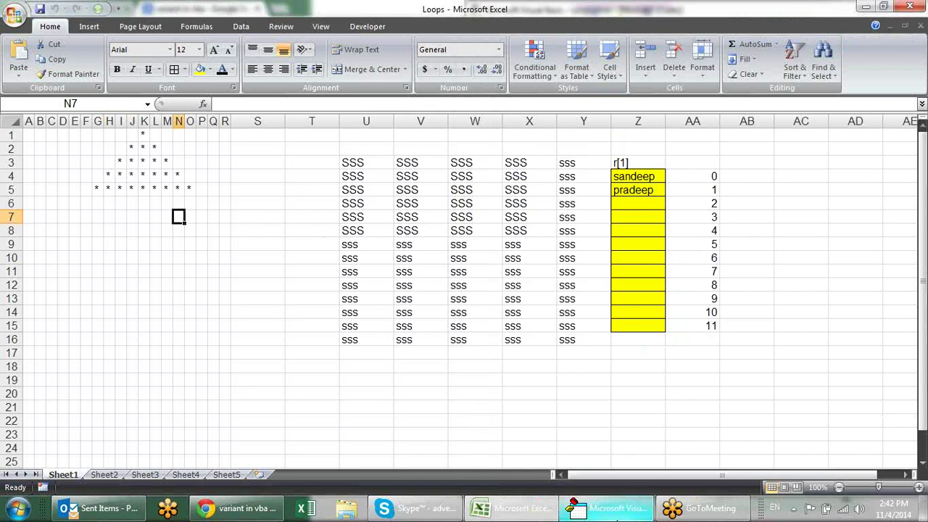
{"action": "left_click", "coordinate": [605, 507]}
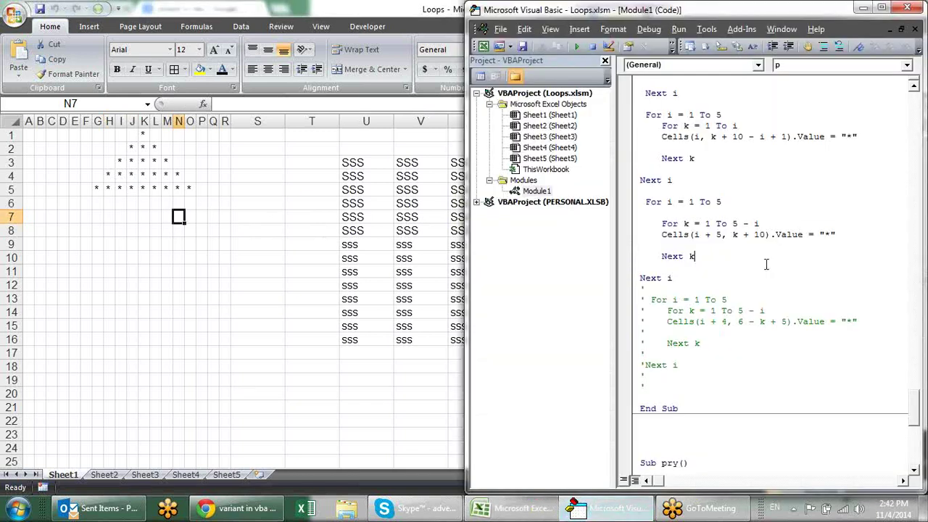
{"action": "left_click", "coordinate": [578, 47]}
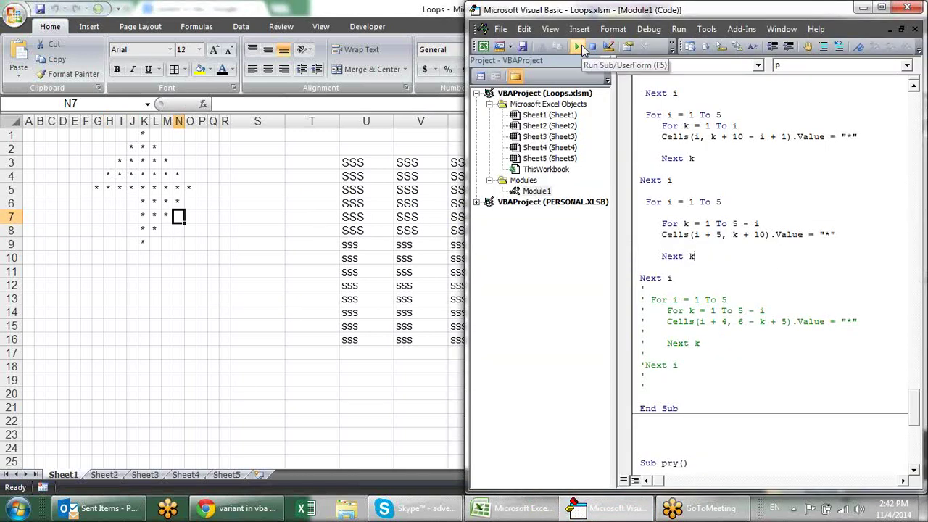
{"action": "left_click", "coordinate": [186, 192]}
{"action": "left_click_drag", "start_coordinate": [181, 192], "coordinate": [145, 241]}
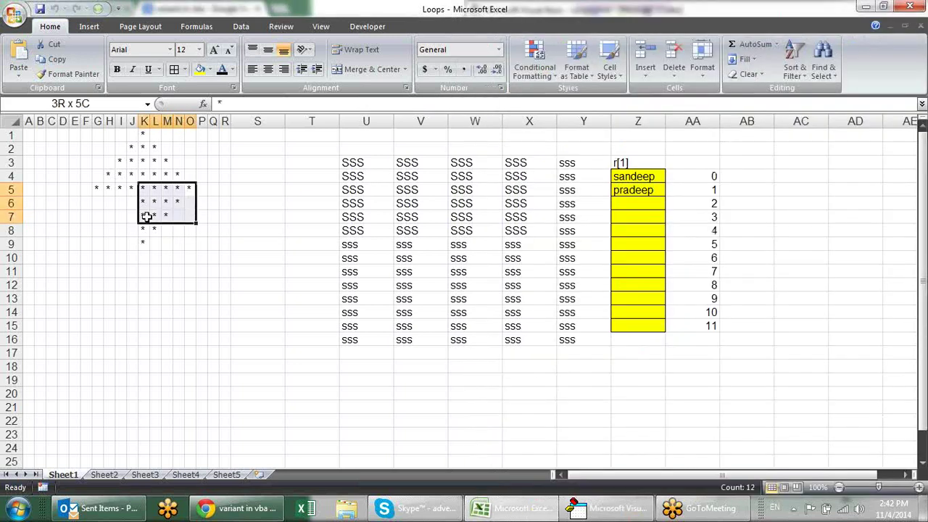
{"action": "left_click_drag", "start_coordinate": [197, 190], "coordinate": [186, 191]}
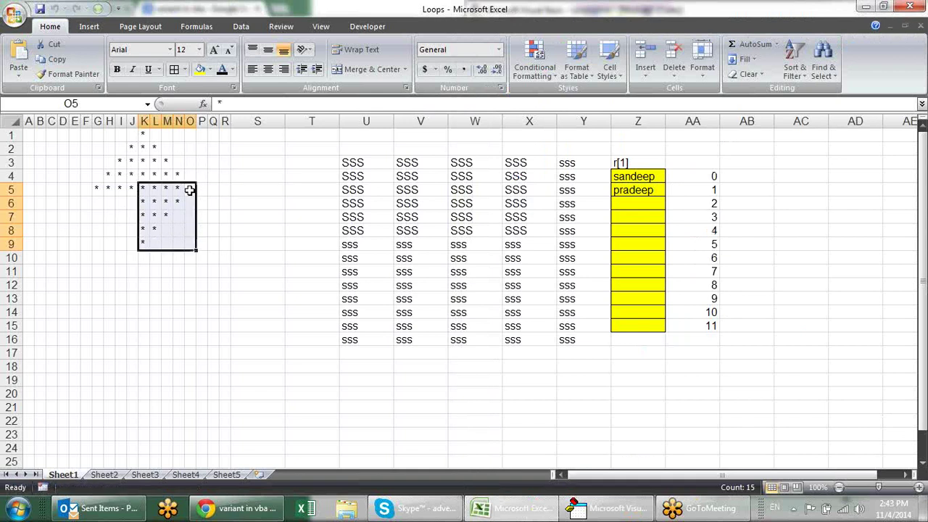
{"action": "left_click", "coordinate": [645, 511]}
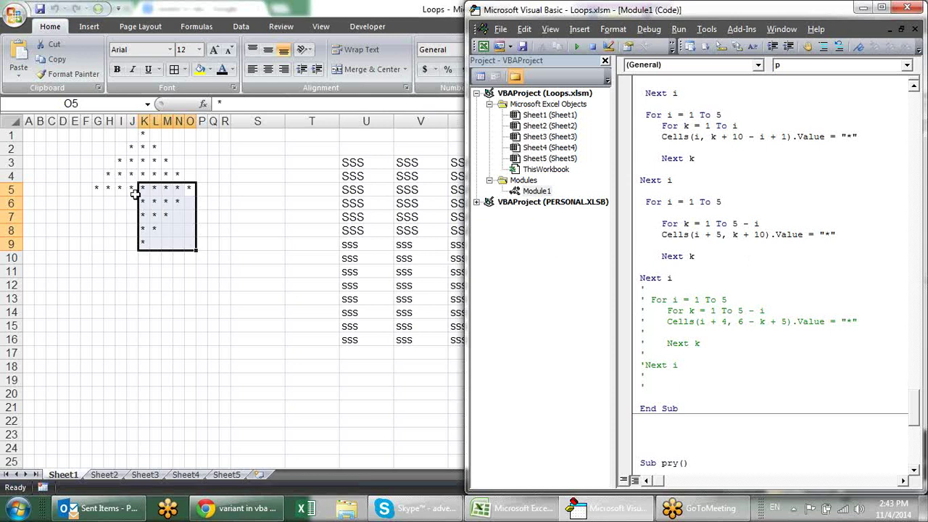
{"action": "left_click", "coordinate": [131, 190]}
{"action": "left_click", "coordinate": [633, 510]}
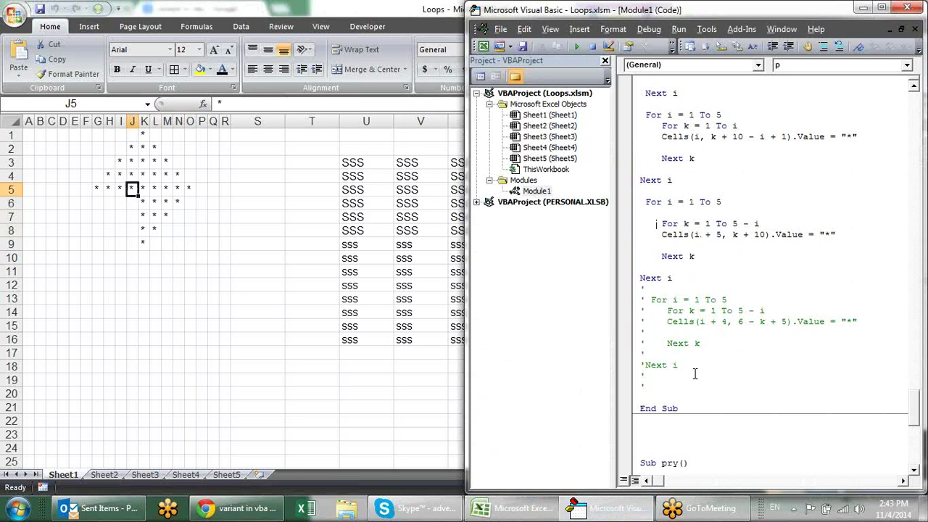
Uncomment the final loop block in macro p.
{"action": "left_click_drag", "start_coordinate": [683, 368], "coordinate": [621, 289]}
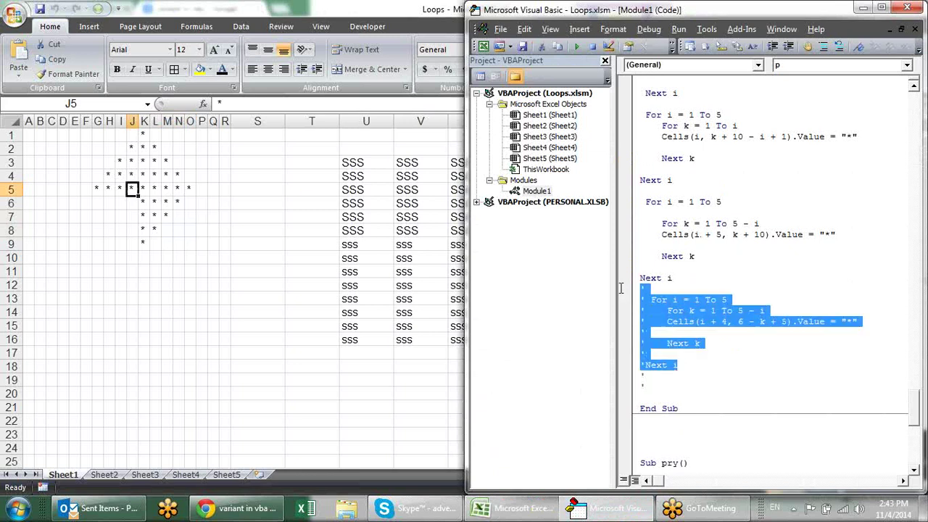
{"action": "left_click", "coordinate": [823, 47]}
{"action": "left_click", "coordinate": [838, 46]}
{"action": "left_click", "coordinate": [839, 47]}
{"action": "left_click", "coordinate": [734, 368]}
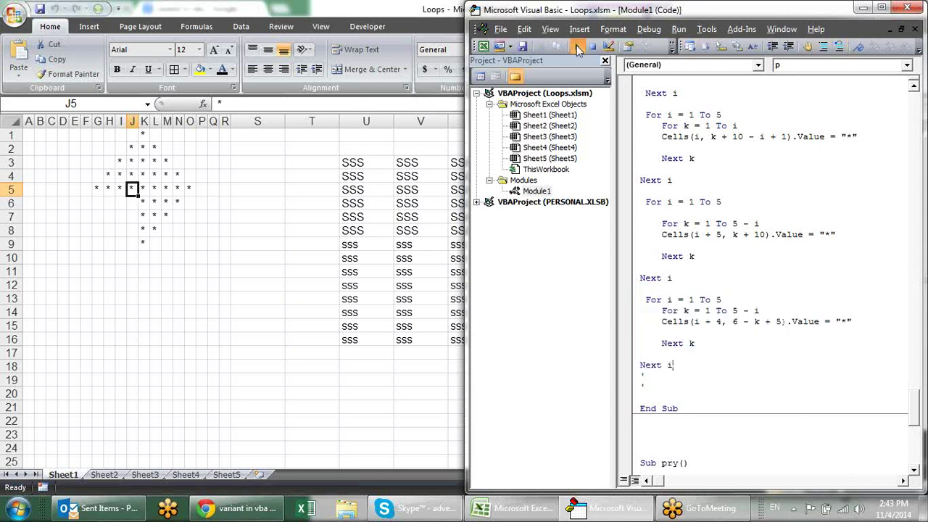
Check the partial diamond on Sheet1, then run macro p to complete the nine-row star diamond.
{"action": "left_click", "coordinate": [168, 215]}
{"action": "left_click", "coordinate": [178, 230]}
{"action": "left_click", "coordinate": [155, 177]}
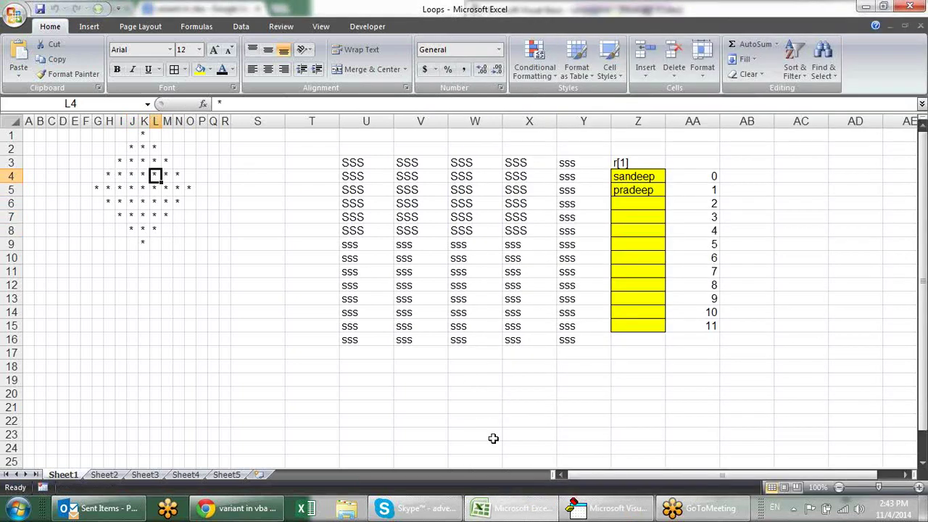
{"action": "left_click", "coordinate": [608, 508]}
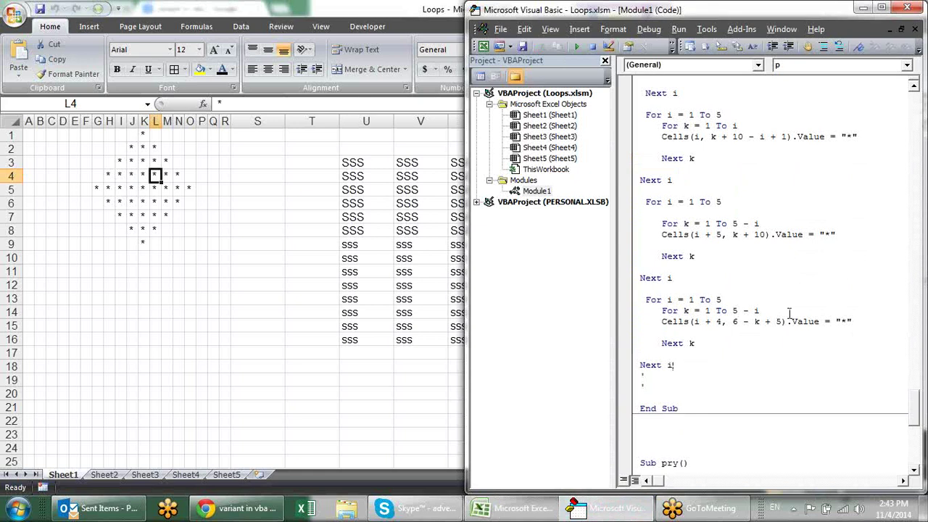
{"action": "scroll", "coordinate": [758, 200], "scroll_direction": "down", "scroll_amount": 4}
{"action": "scroll", "coordinate": [759, 201], "scroll_direction": "down", "scroll_amount": 4}
{"action": "scroll", "coordinate": [759, 200], "scroll_direction": "down", "scroll_amount": 4}
{"action": "scroll", "coordinate": [759, 203], "scroll_direction": "down", "scroll_amount": 1}
{"action": "scroll", "coordinate": [760, 203], "scroll_direction": "down", "scroll_amount": 10}
{"action": "scroll", "coordinate": [788, 244], "scroll_direction": "up", "scroll_amount": 1}
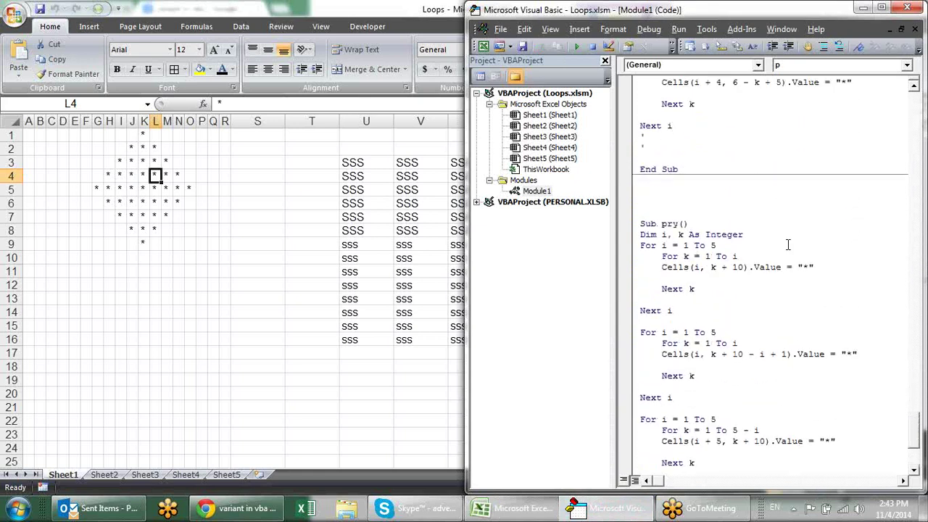
{"action": "left_click", "coordinate": [577, 47]}
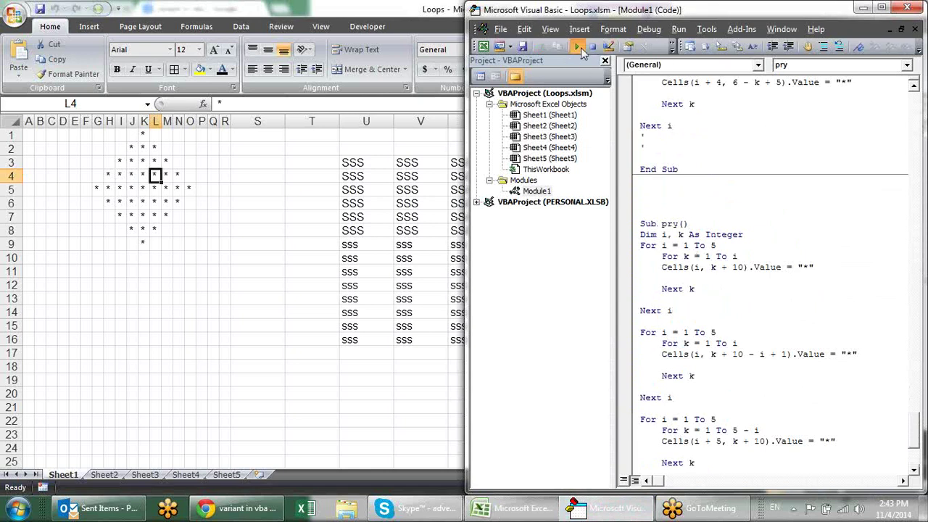
Close the VBA editor and Excel, saving changes to the Loops workbook.
{"action": "left_click", "coordinate": [905, 8]}
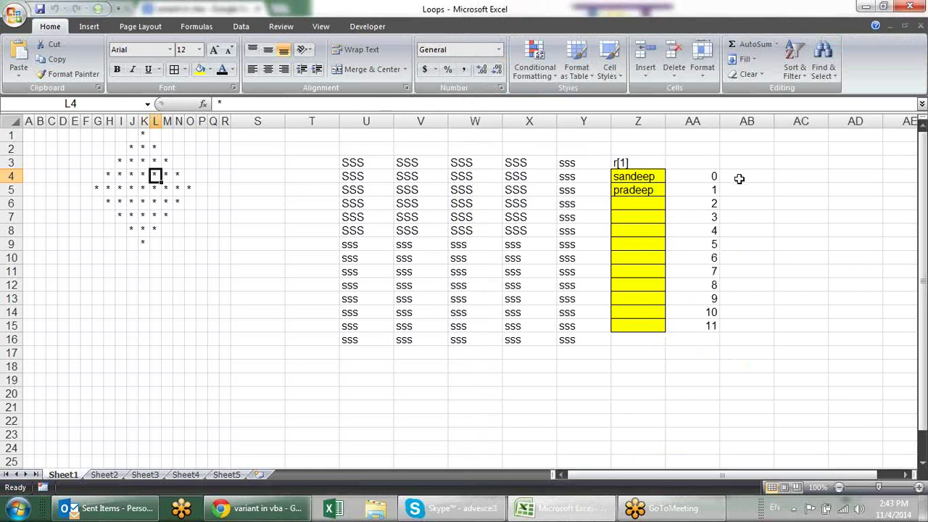
{"action": "left_click", "coordinate": [327, 438]}
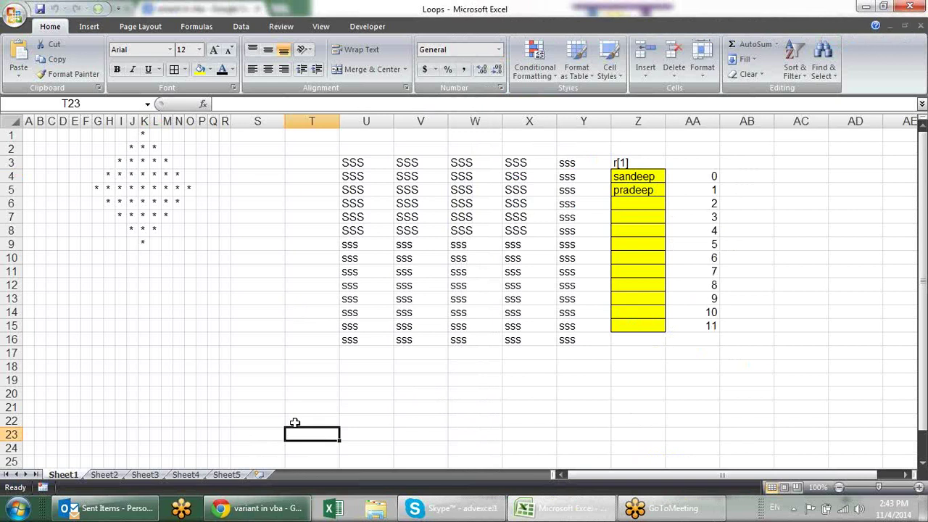
{"action": "left_click", "coordinate": [909, 6]}
{"action": "left_click", "coordinate": [429, 295]}
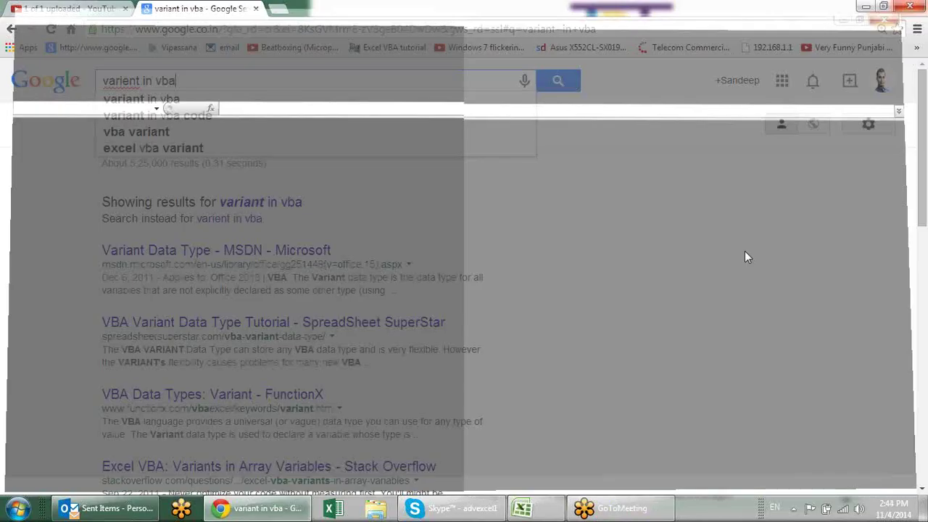
Restore the browser and resubmit the 'variant in vba' Google search.
{"action": "left_click", "coordinate": [274, 509]}
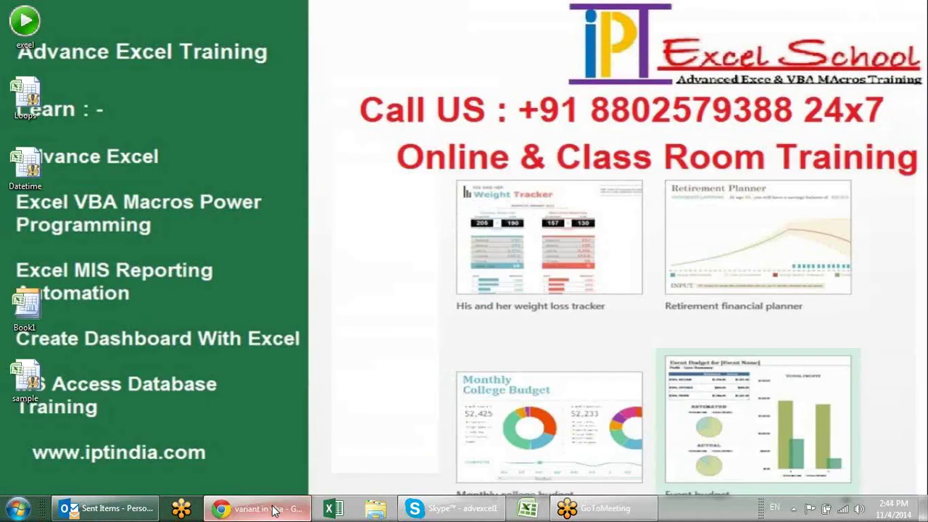
{"action": "left_click", "coordinate": [274, 509]}
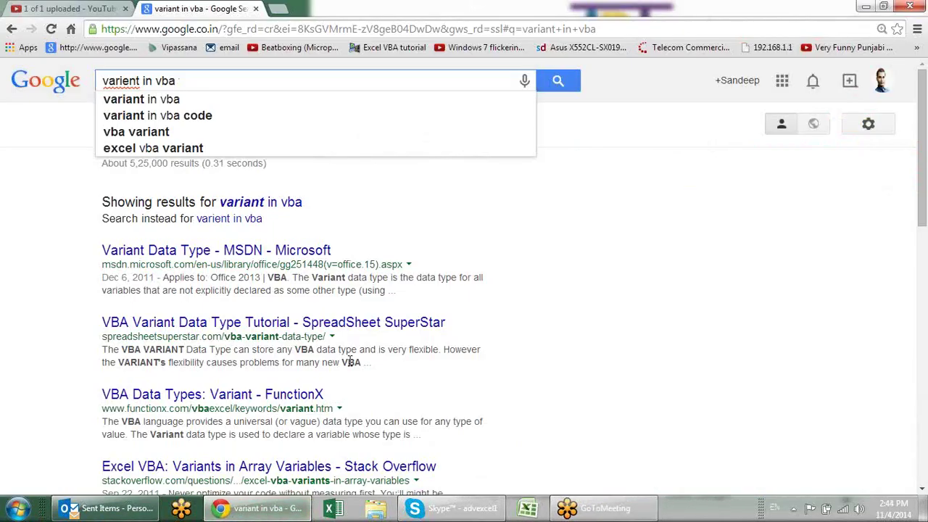
{"action": "key", "text": "Return"}
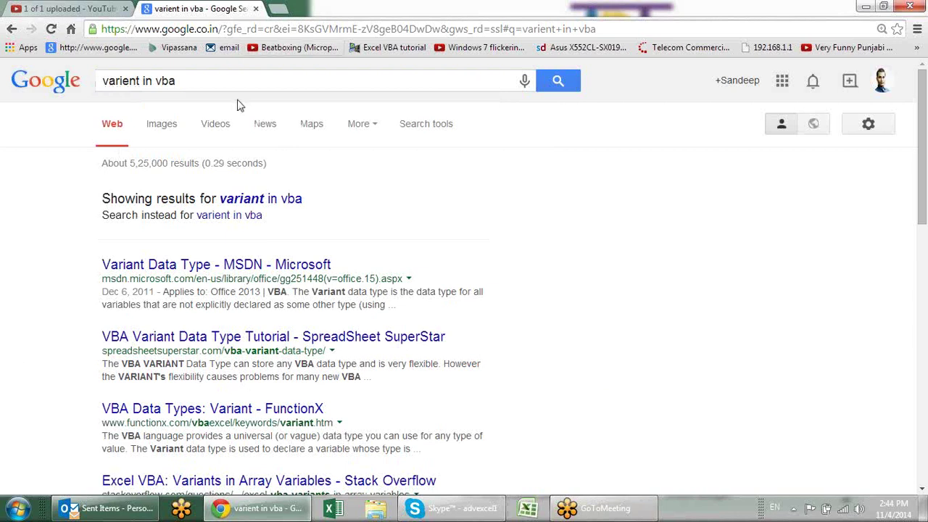
Search Google for 'array in vba'.
{"action": "left_click", "coordinate": [203, 85]}
{"action": "left_click", "coordinate": [26, 88]}
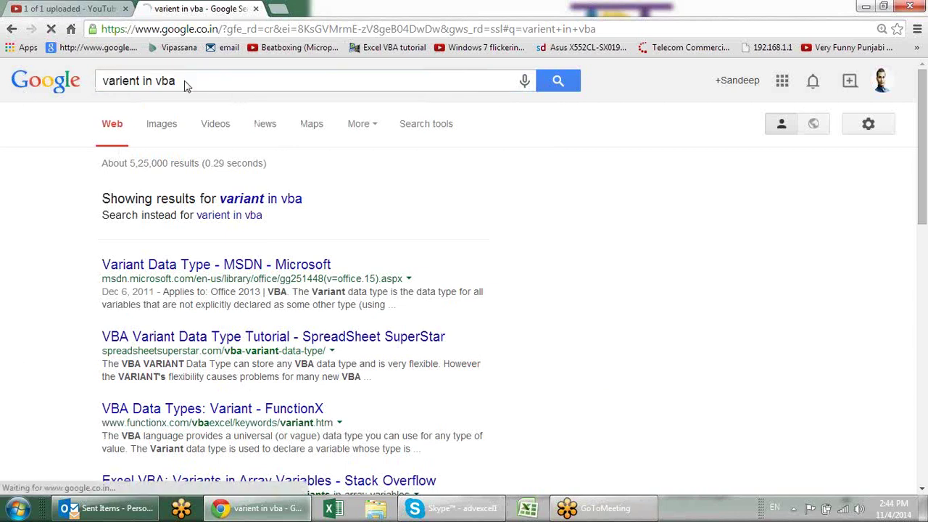
{"action": "type", "text": "arr"}
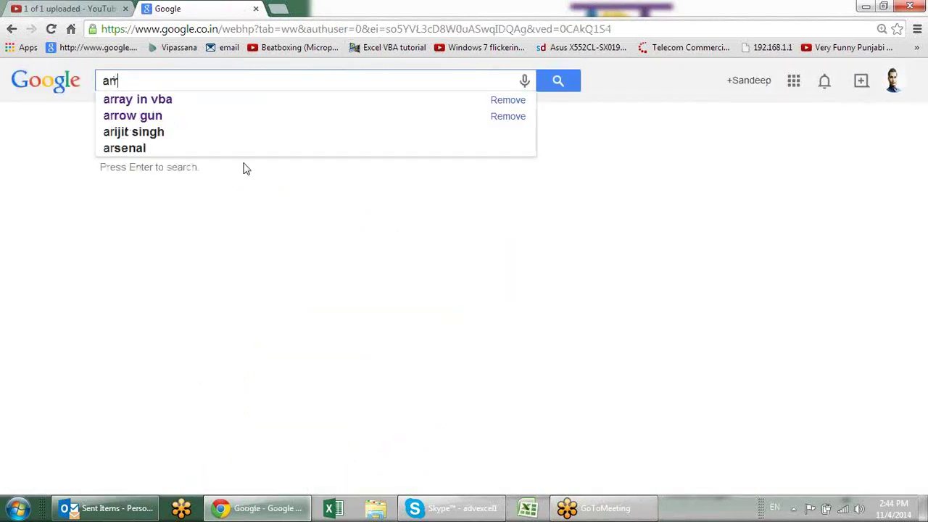
{"action": "type", "text": "ay in vba"}
{"action": "key", "text": "Return"}
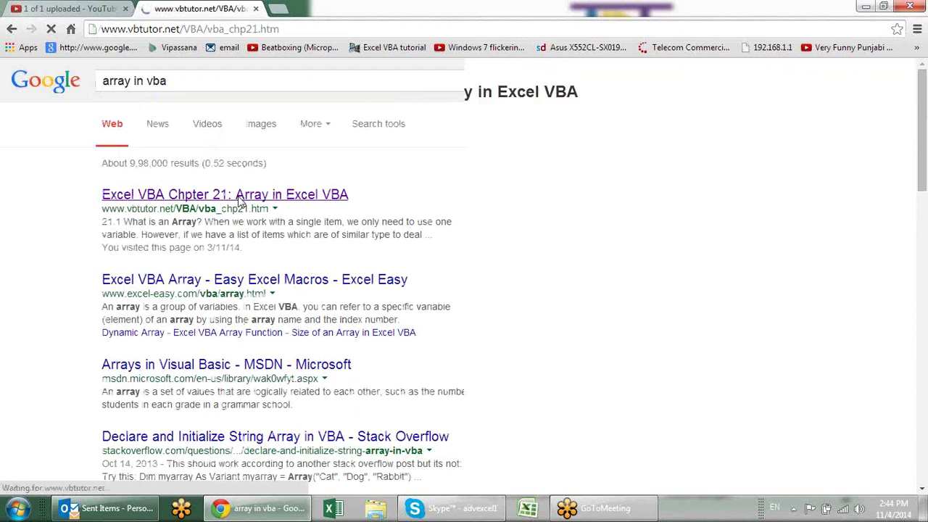
Highlight the StudentName(1 to 10) declaration examples and the InputBox call in the tutorial.
{"action": "scroll", "coordinate": [218, 232], "scroll_direction": "down", "scroll_amount": 2}
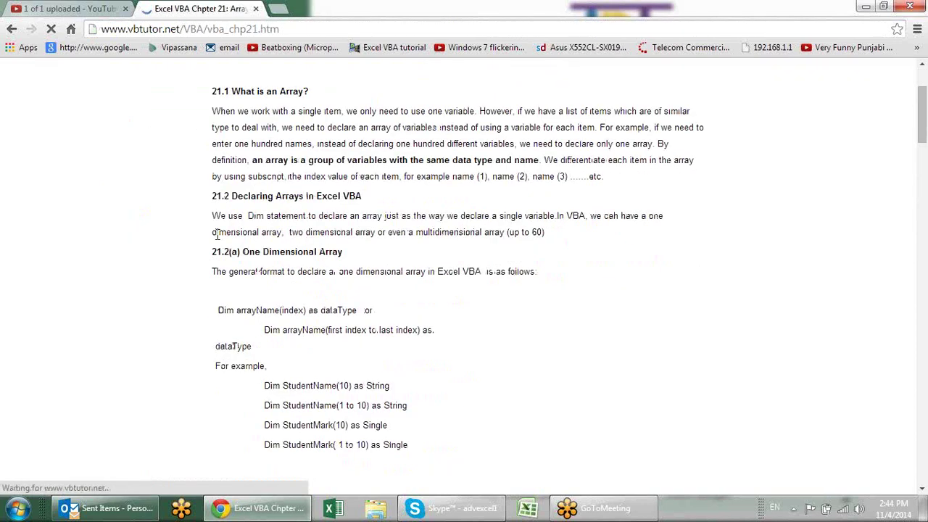
{"action": "scroll", "coordinate": [418, 231], "scroll_direction": "down", "scroll_amount": 2}
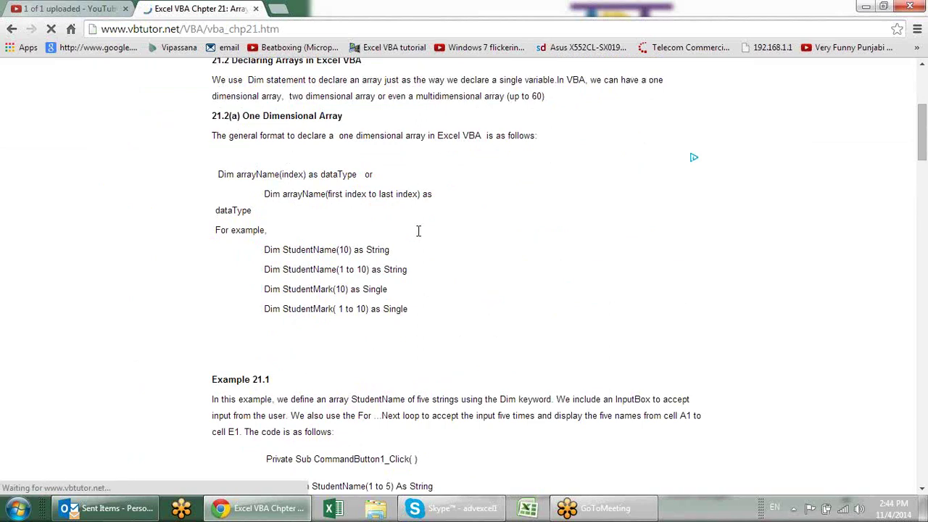
{"action": "double_click", "coordinate": [358, 249]}
{"action": "left_click_drag", "start_coordinate": [345, 268], "coordinate": [369, 260]}
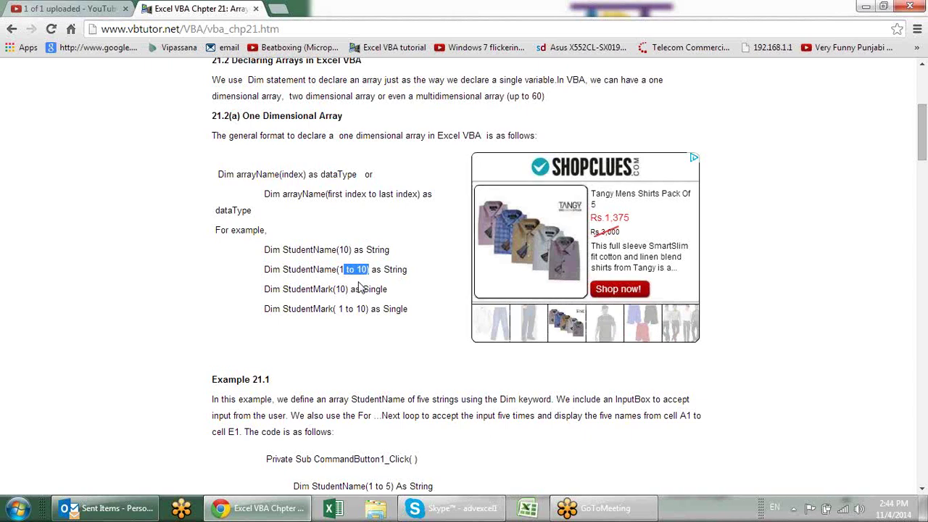
{"action": "left_click_drag", "start_coordinate": [338, 269], "coordinate": [369, 269]}
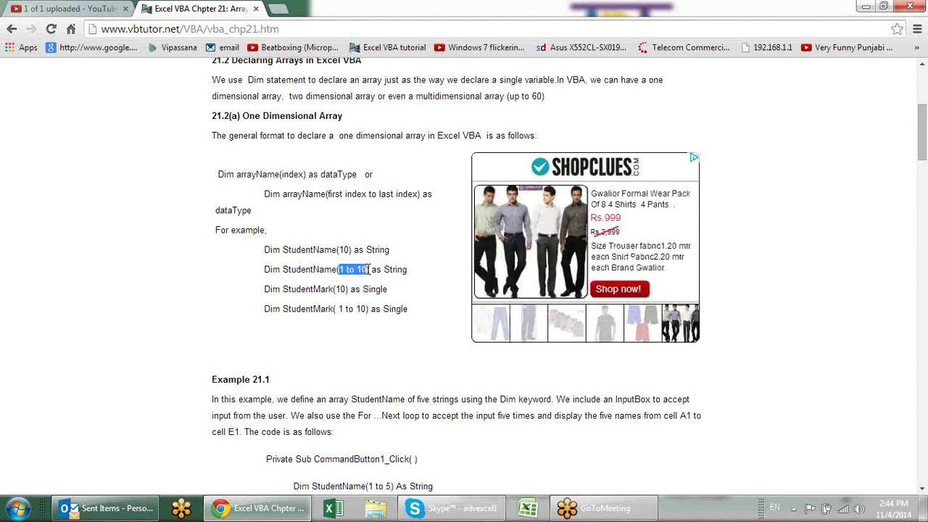
{"action": "double_click", "coordinate": [345, 250]}
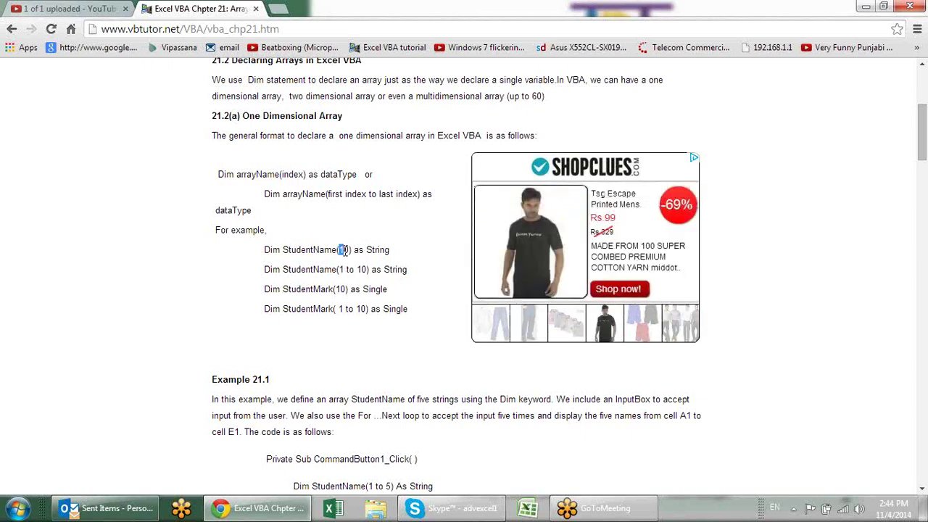
{"action": "scroll", "coordinate": [401, 301], "scroll_direction": "down", "scroll_amount": 3}
{"action": "mouse_move", "coordinate": [340, 298]}
{"action": "left_mouse_down"}
{"action": "mouse_move", "coordinate": [401, 303]}
{"action": "mouse_move", "coordinate": [404, 332]}
{"action": "left_mouse_up"}
{"action": "left_click", "coordinate": [342, 358]}
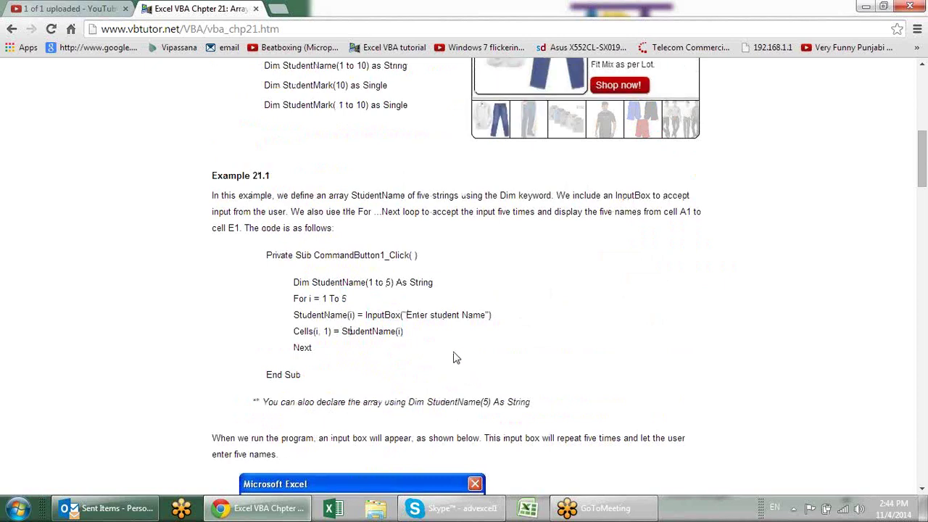
Scroll to the two-dimensional array section and highlight arrayName in its declaration format.
{"action": "scroll", "coordinate": [455, 357], "scroll_direction": "down", "scroll_amount": 1}
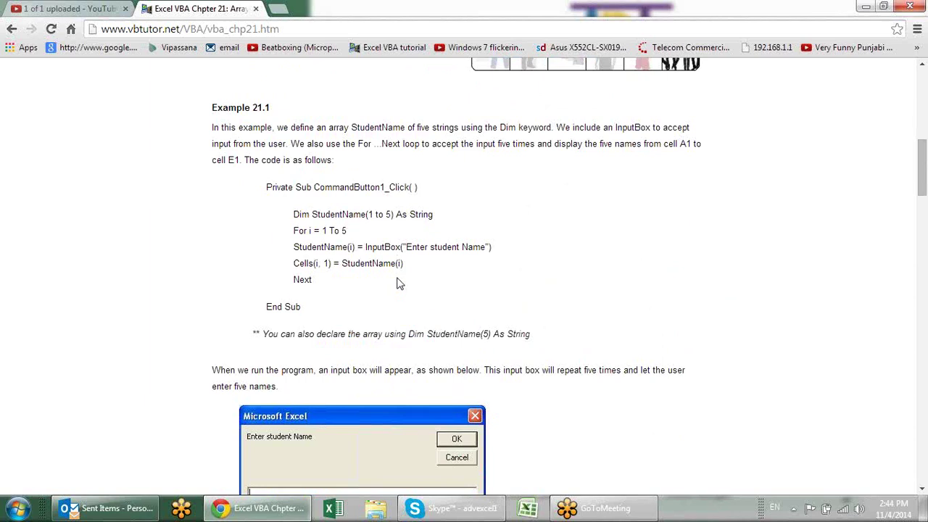
{"action": "scroll", "coordinate": [397, 283], "scroll_direction": "down", "scroll_amount": 2}
{"action": "scroll", "coordinate": [397, 283], "scroll_direction": "down", "scroll_amount": 2}
{"action": "scroll", "coordinate": [397, 282], "scroll_direction": "down", "scroll_amount": 5}
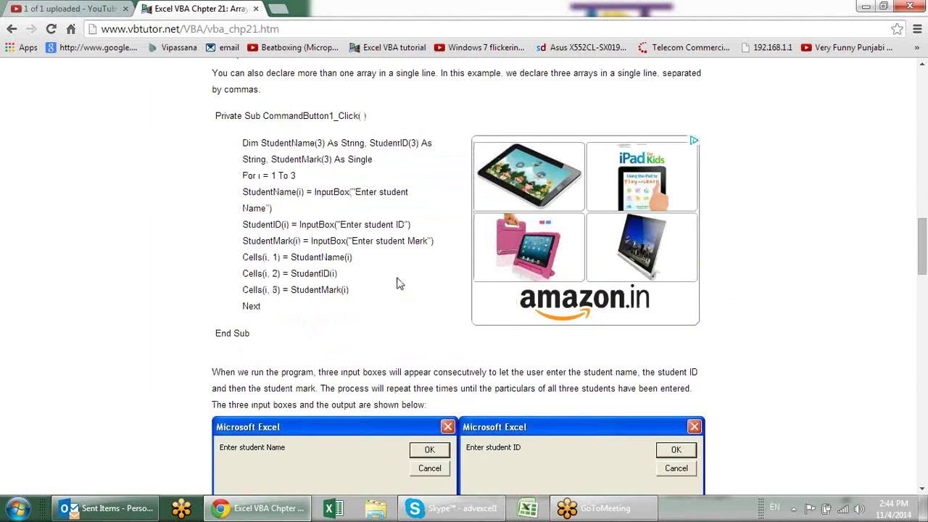
{"action": "scroll", "coordinate": [348, 308], "scroll_direction": "up", "scroll_amount": 3}
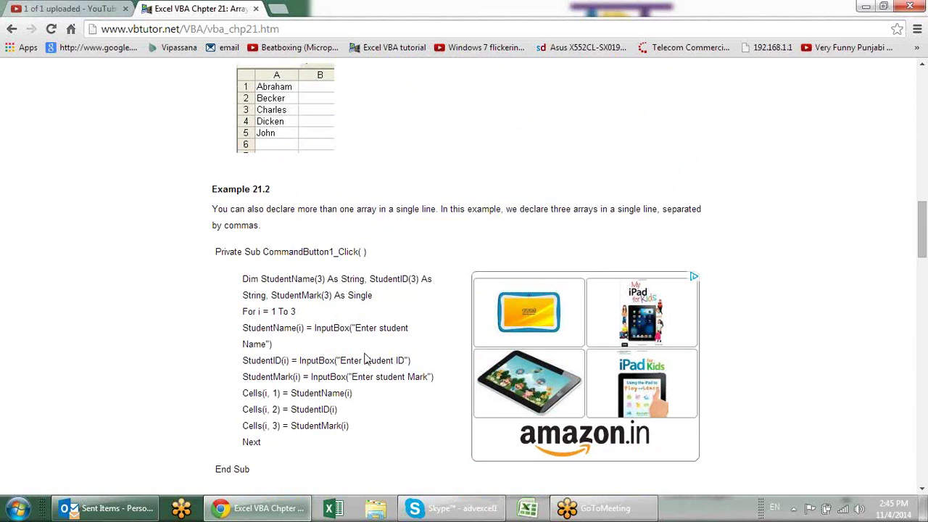
{"action": "scroll", "coordinate": [370, 355], "scroll_direction": "down", "scroll_amount": 4}
{"action": "scroll", "coordinate": [375, 337], "scroll_direction": "down", "scroll_amount": 3}
{"action": "scroll", "coordinate": [378, 326], "scroll_direction": "down", "scroll_amount": 3}
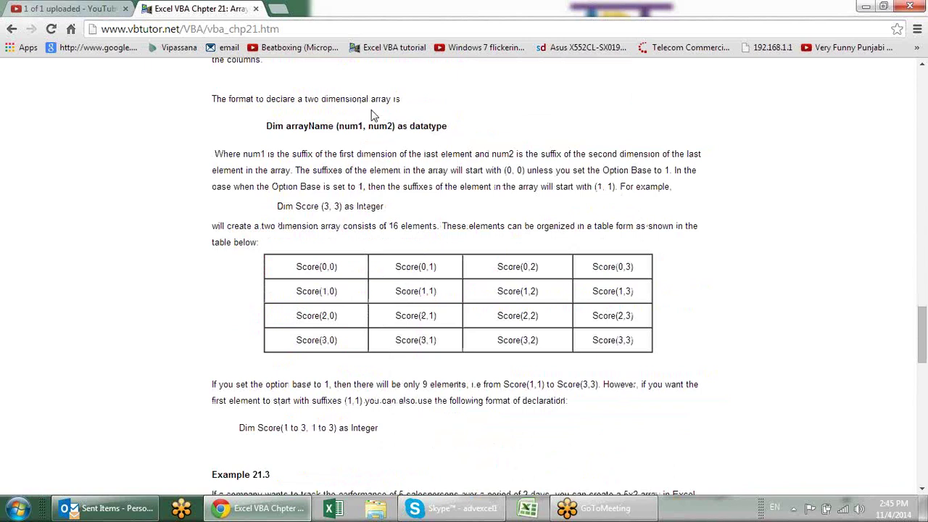
{"action": "left_click_drag", "start_coordinate": [298, 126], "coordinate": [357, 128]}
{"action": "left_click", "coordinate": [350, 122]}
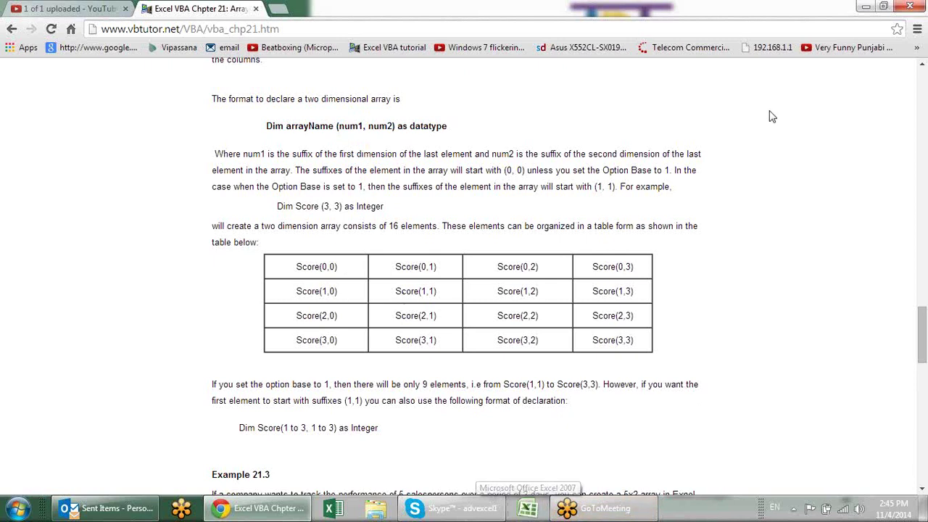
Start Excel with a new blank workbook, Book1, maximized.
{"action": "left_click", "coordinate": [518, 516]}
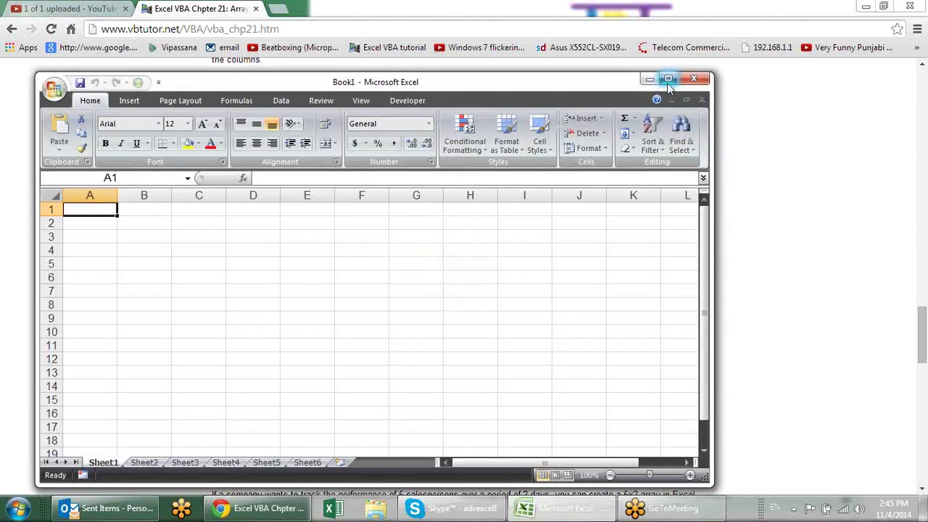
{"action": "left_click", "coordinate": [668, 78]}
{"action": "left_click", "coordinate": [236, 179]}
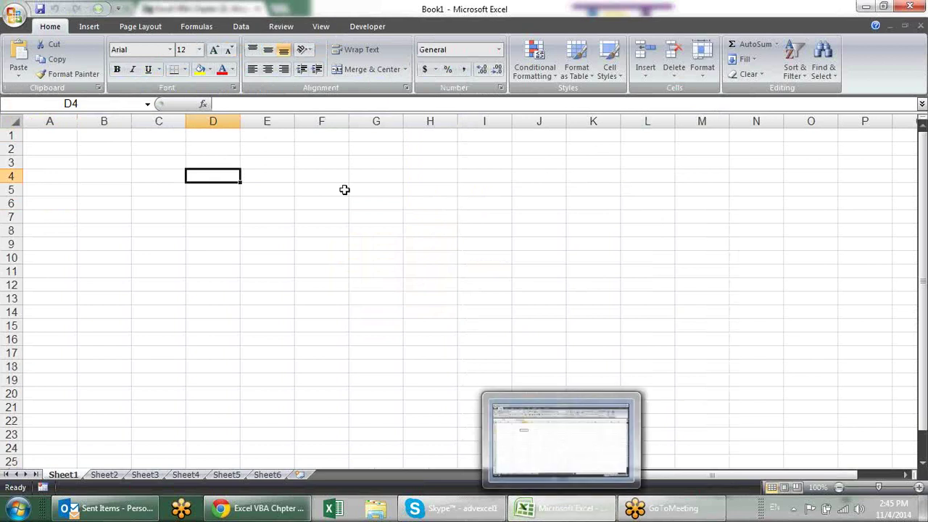
{"action": "left_click", "coordinate": [387, 229]}
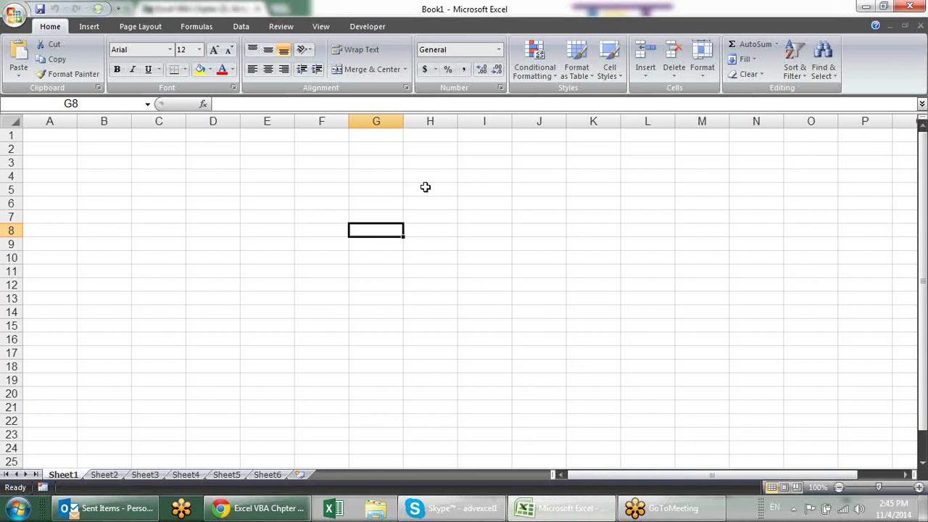
{"action": "left_click", "coordinate": [211, 174]}
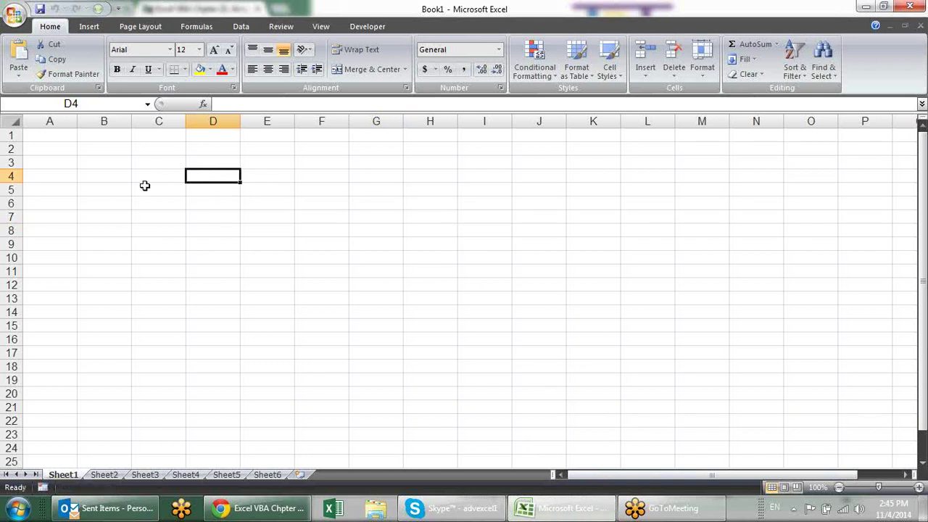
Fill cell C4 and the range E4:E12 with yellow.
{"action": "left_click", "coordinate": [173, 177]}
{"action": "left_click_drag", "start_coordinate": [172, 178], "coordinate": [166, 290]}
{"action": "left_click", "coordinate": [166, 290]}
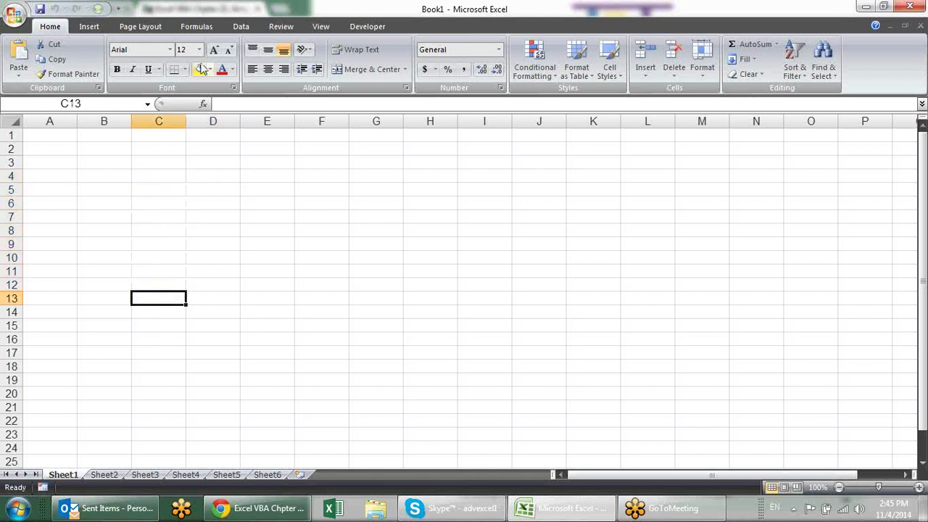
{"action": "left_click", "coordinate": [160, 172]}
{"action": "key", "text": "ctrl+shift+y"}
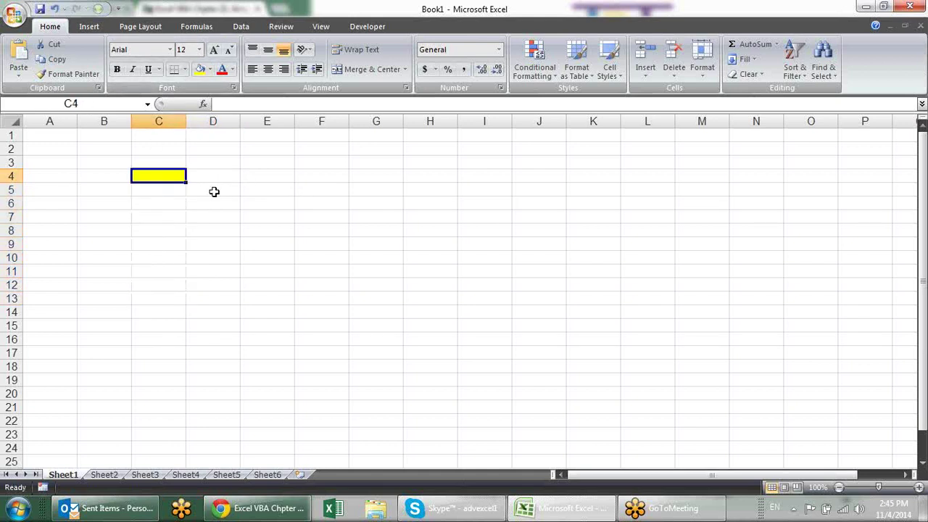
{"action": "left_click_drag", "start_coordinate": [250, 177], "coordinate": [266, 288]}
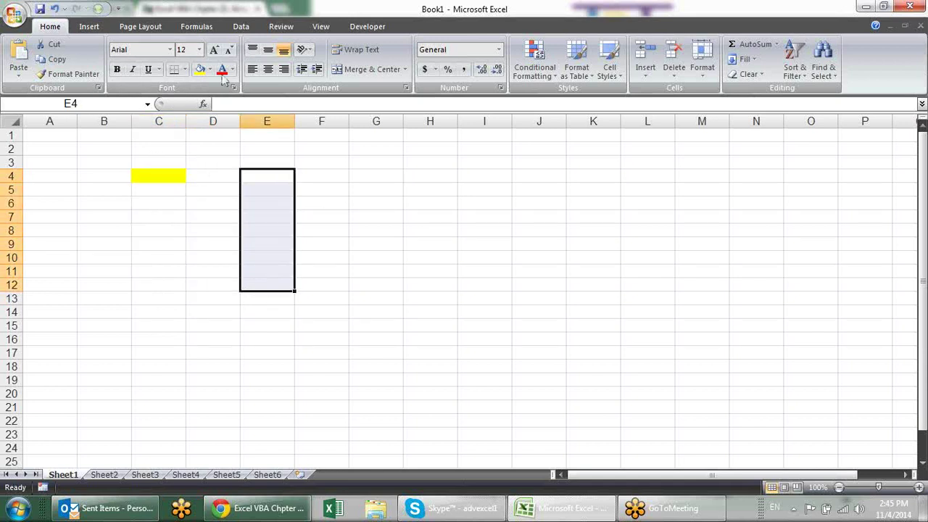
{"action": "key", "text": "ctrl+shift+y"}
Enter 1, 2, 3 in F4:F6 and extend the series so F4:F12 holds 1 to 9.
{"action": "left_click", "coordinate": [321, 175]}
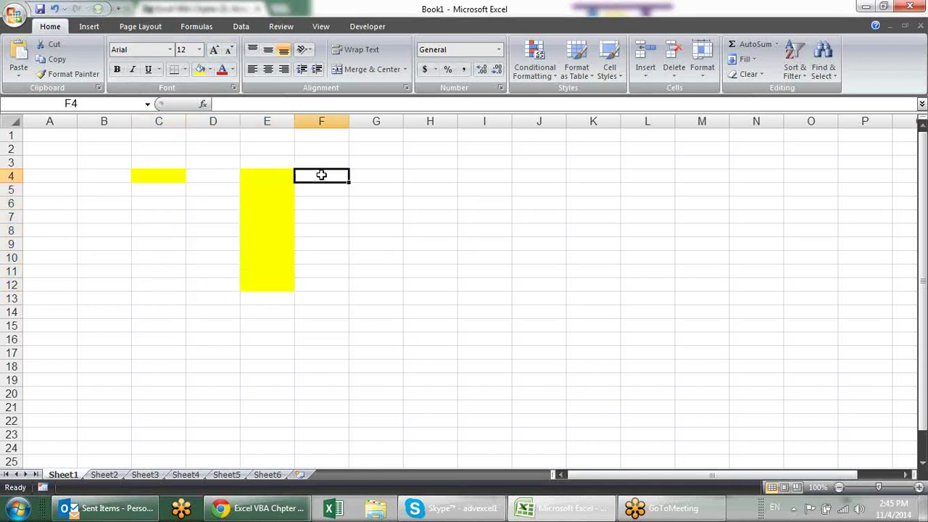
{"action": "type", "text": "1 2 3"}
{"action": "left_click", "coordinate": [321, 176]}
{"action": "left_click_drag", "start_coordinate": [321, 176], "coordinate": [346, 206]}
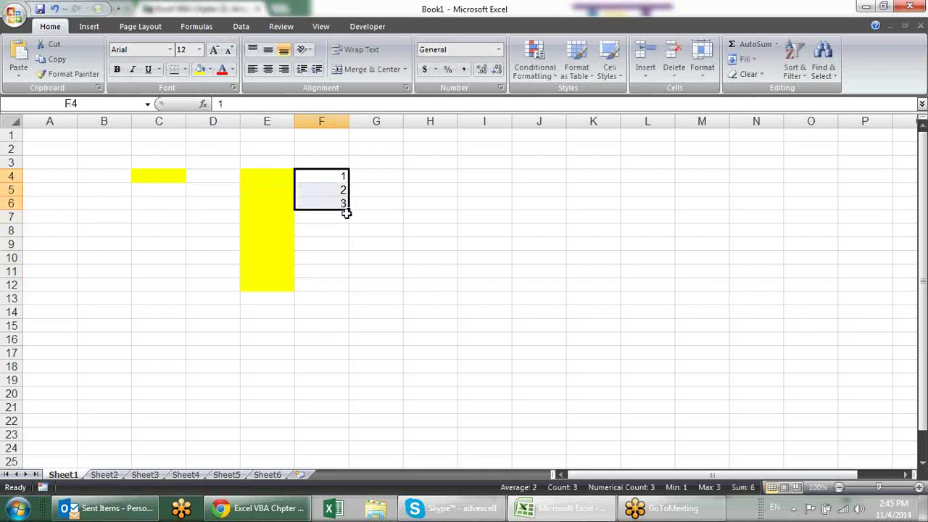
{"action": "left_click_drag", "start_coordinate": [350, 210], "coordinate": [356, 286]}
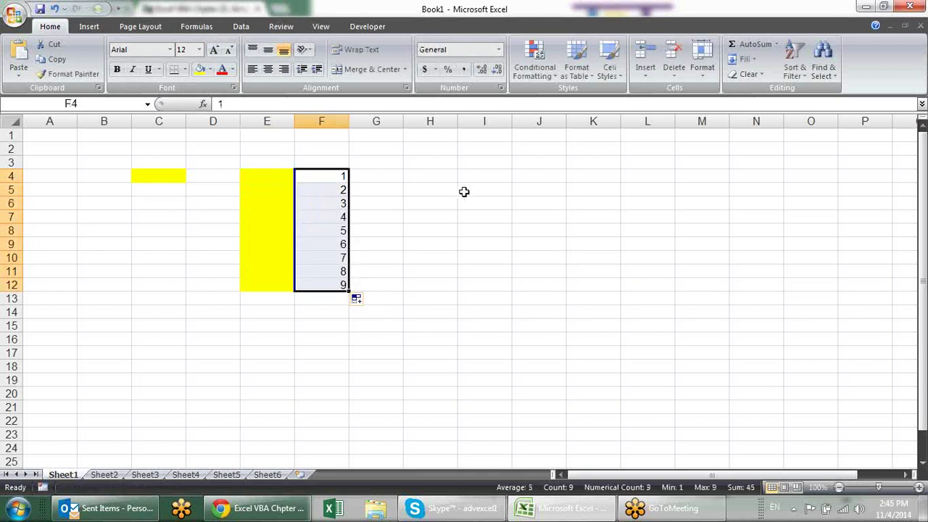
{"action": "left_click_drag", "start_coordinate": [449, 181], "coordinate": [648, 283]}
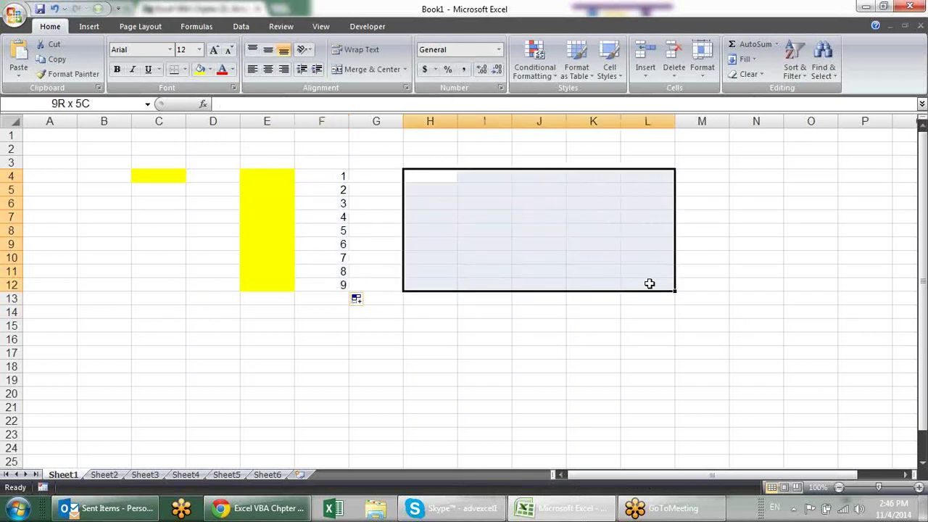
Apply All Borders to the block H4:L12 to make a grid.
{"action": "left_click", "coordinate": [185, 69]}
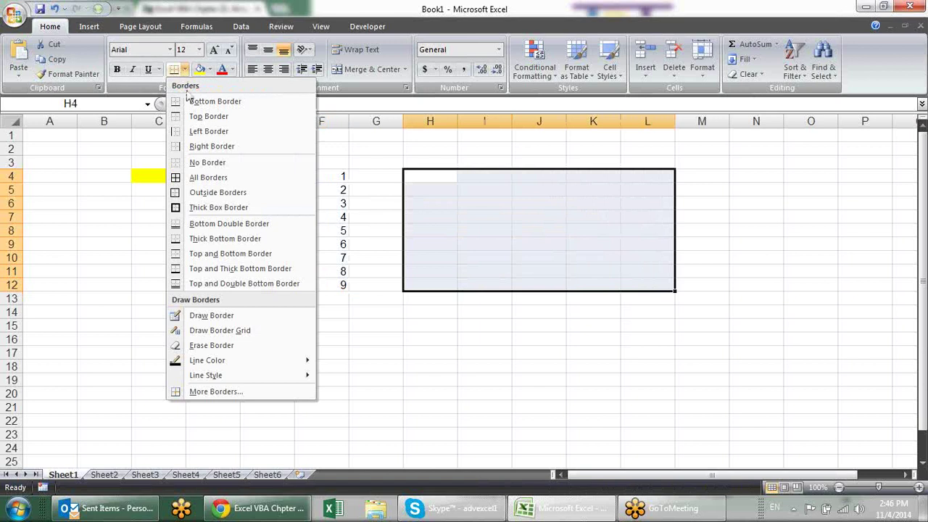
{"action": "left_click", "coordinate": [202, 178]}
{"action": "left_click", "coordinate": [484, 338]}
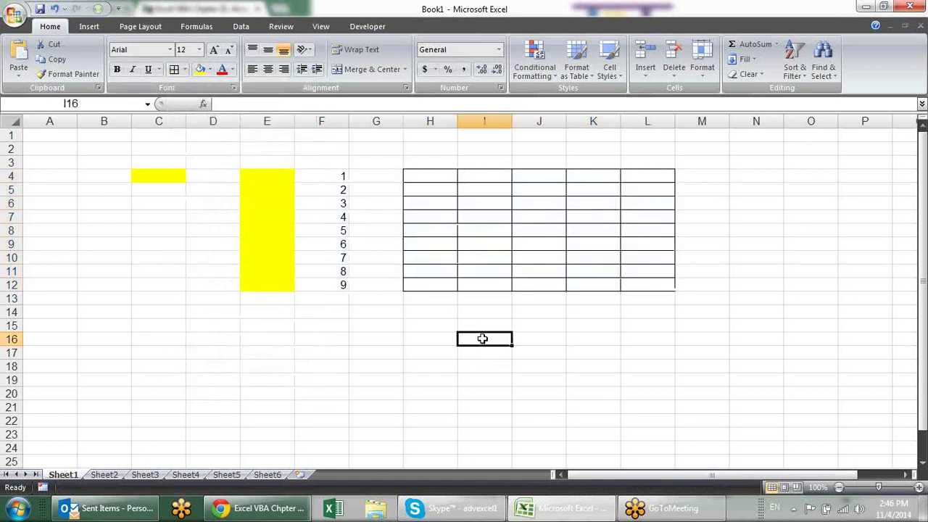
{"action": "left_click_drag", "start_coordinate": [443, 178], "coordinate": [663, 285]}
Label the grid with 'ar' in cell H1.
{"action": "left_click", "coordinate": [432, 140]}
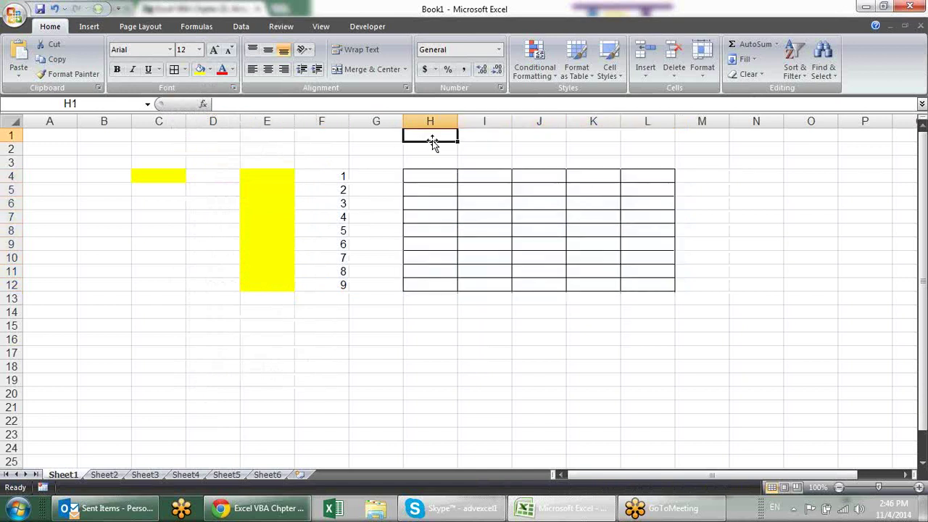
{"action": "type", "text": "ar"}
{"action": "key", "text": "Return"}
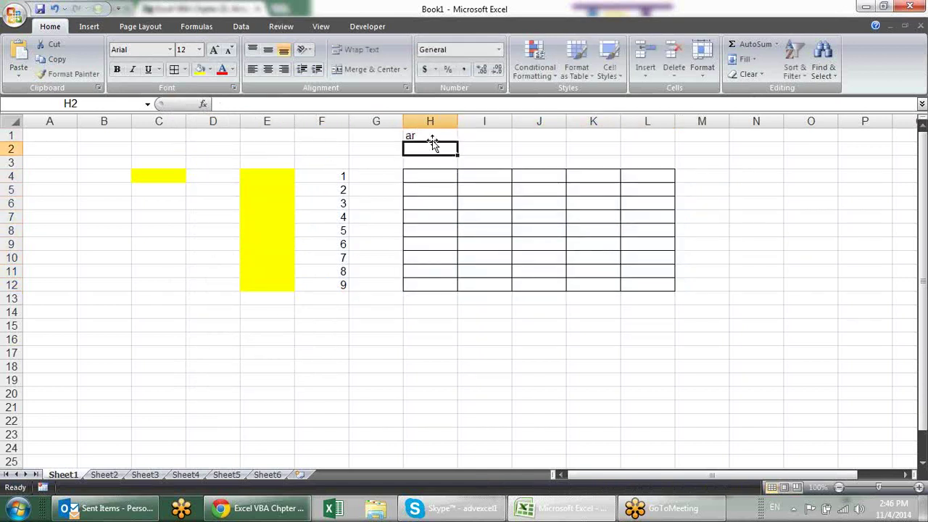
{"action": "left_click", "coordinate": [477, 190]}
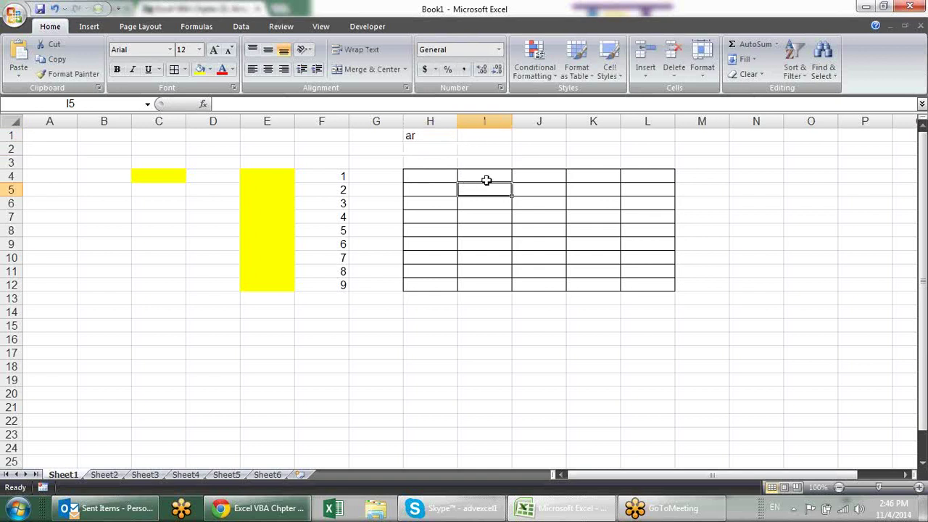
{"action": "double_click", "coordinate": [444, 135]}
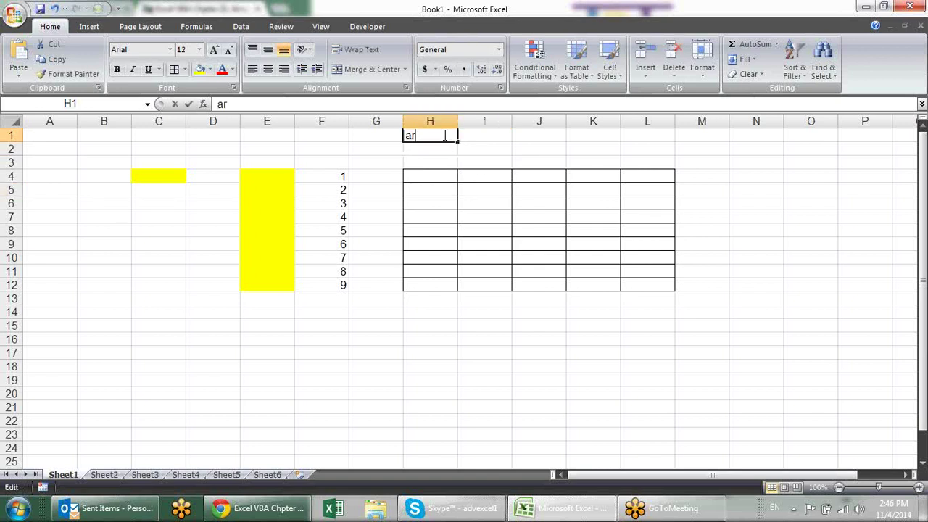
{"action": "type", "text": "(2,2"}
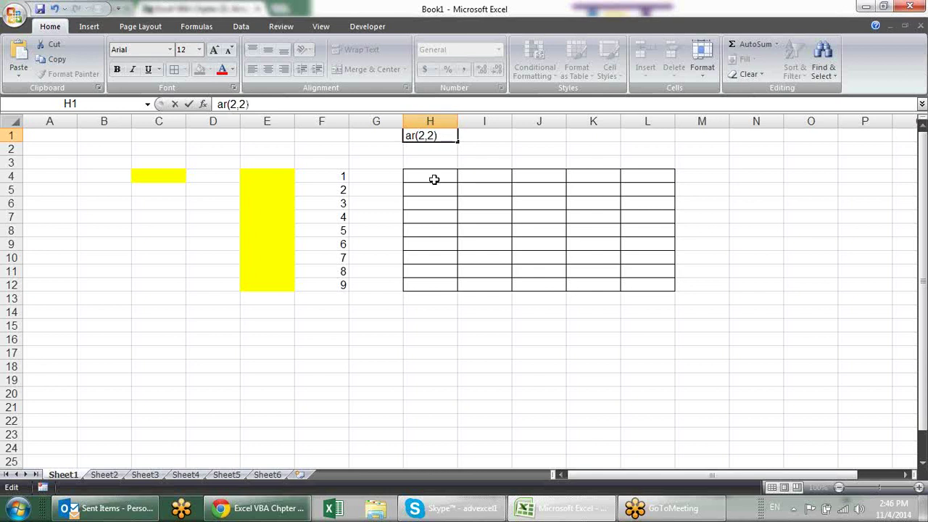
{"action": "key", "text": "Escape"}
Cancel an attempted paste over the grid, then view the Sheet2, Sheet3 and Sheet4 tabs.
{"action": "left_click_drag", "start_coordinate": [420, 175], "coordinate": [655, 285]}
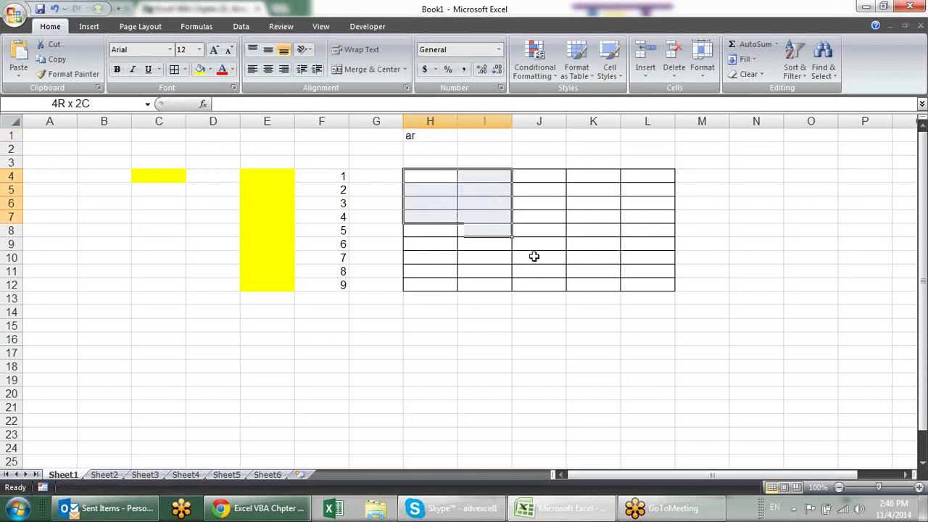
{"action": "key", "text": "ctrl+v"}
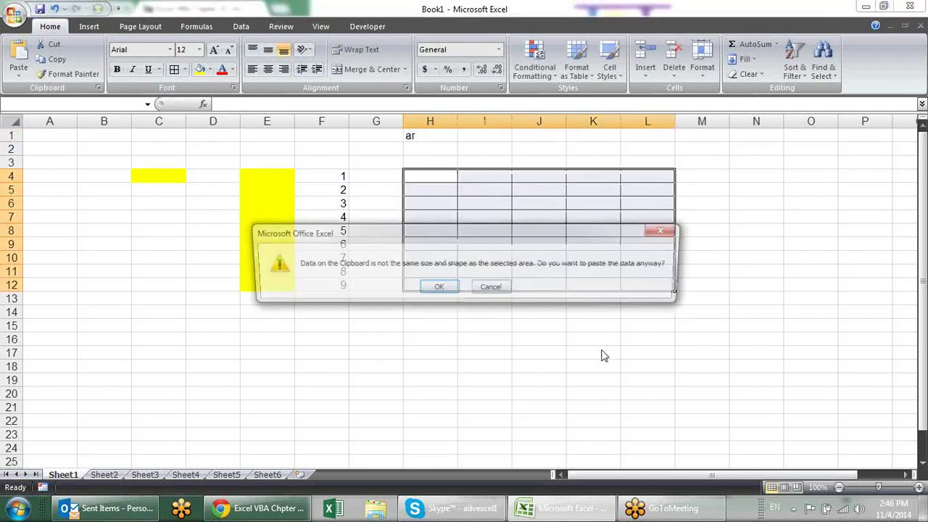
{"action": "key", "text": "Escape"}
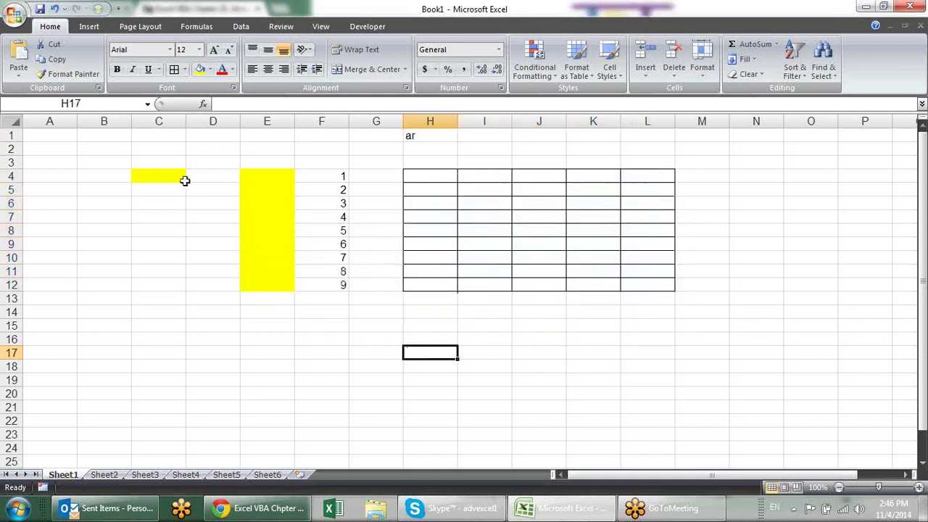
{"action": "left_click_drag", "start_coordinate": [159, 148], "coordinate": [685, 370]}
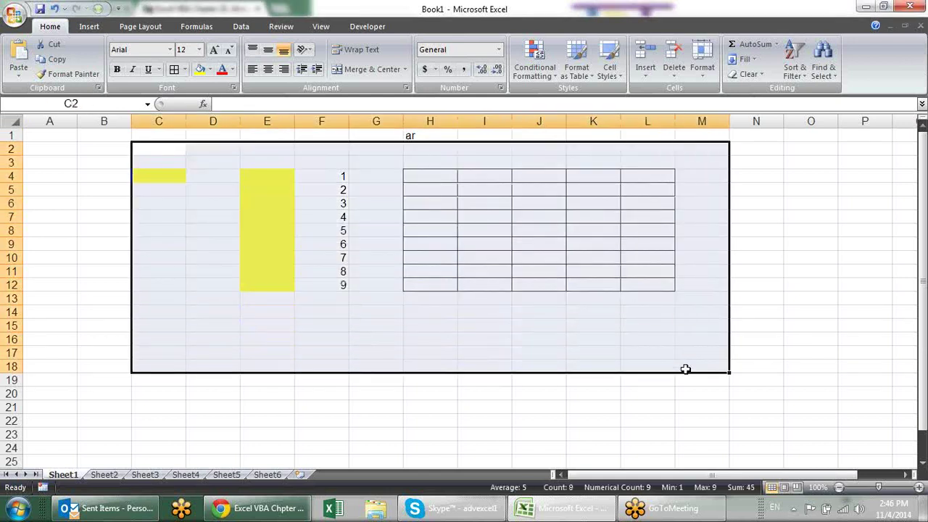
{"action": "left_click", "coordinate": [107, 475]}
{"action": "left_click", "coordinate": [146, 475]}
{"action": "left_click", "coordinate": [186, 475]}
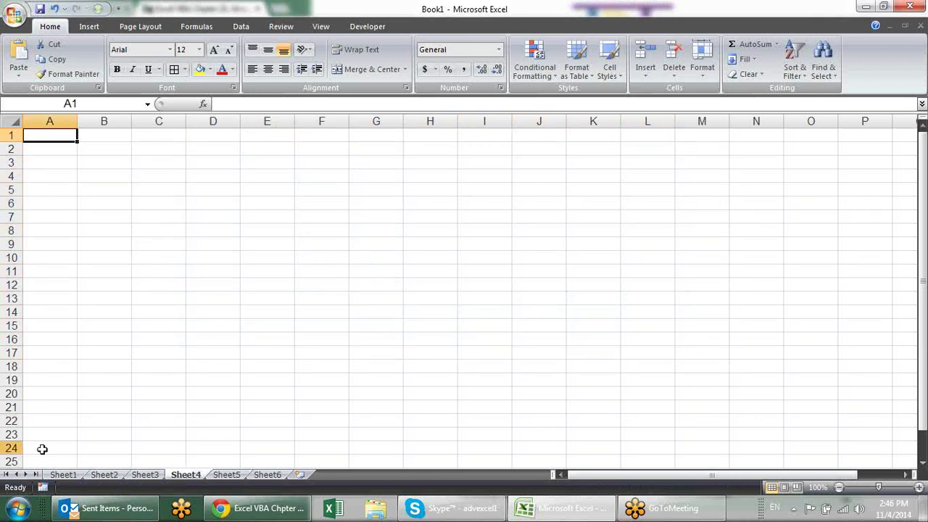
On Sheet1, copy the bordered grid H4:L12 and paste a second copy at N4.
{"action": "left_click", "coordinate": [63, 475]}
{"action": "left_click", "coordinate": [437, 328]}
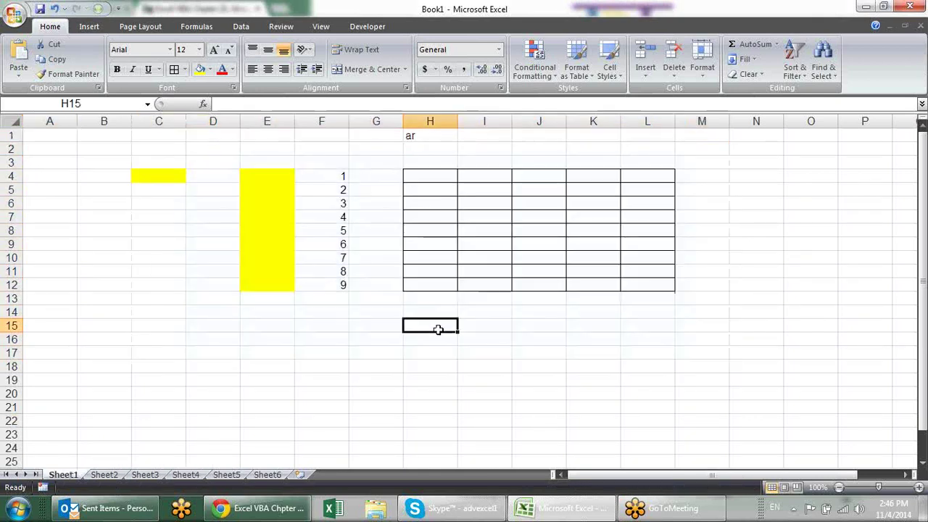
{"action": "left_click_drag", "start_coordinate": [440, 176], "coordinate": [647, 285]}
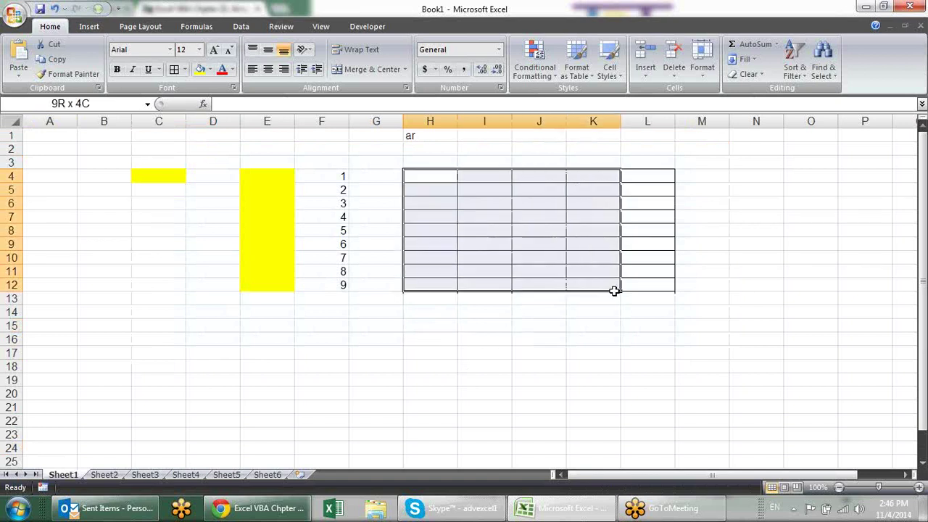
{"action": "key", "text": "ctrl+c"}
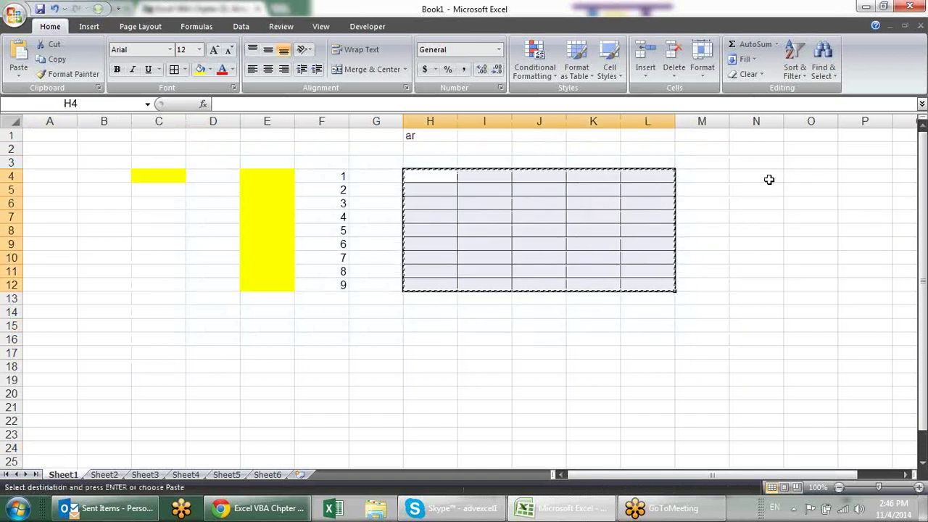
{"action": "left_click", "coordinate": [767, 180]}
{"action": "key", "text": "ctrl+v"}
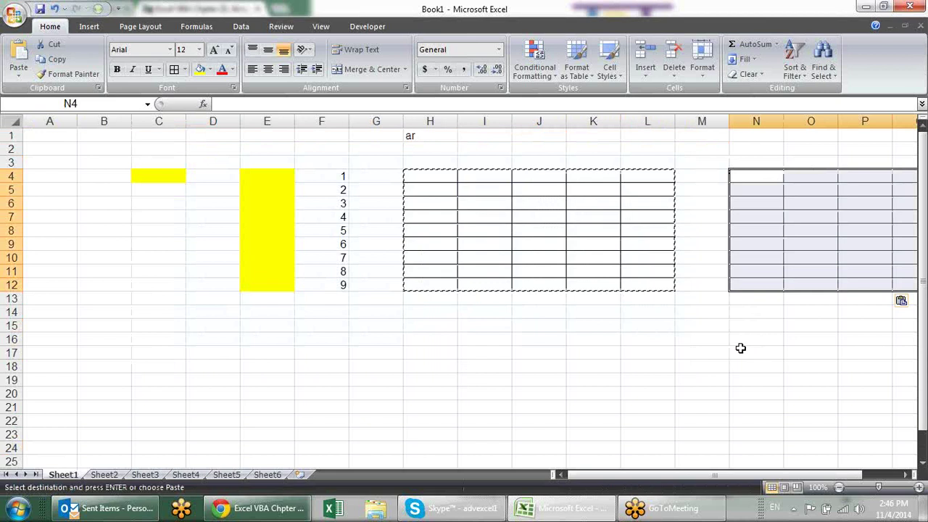
{"action": "left_click", "coordinate": [740, 350]}
{"action": "key", "text": "Escape"}
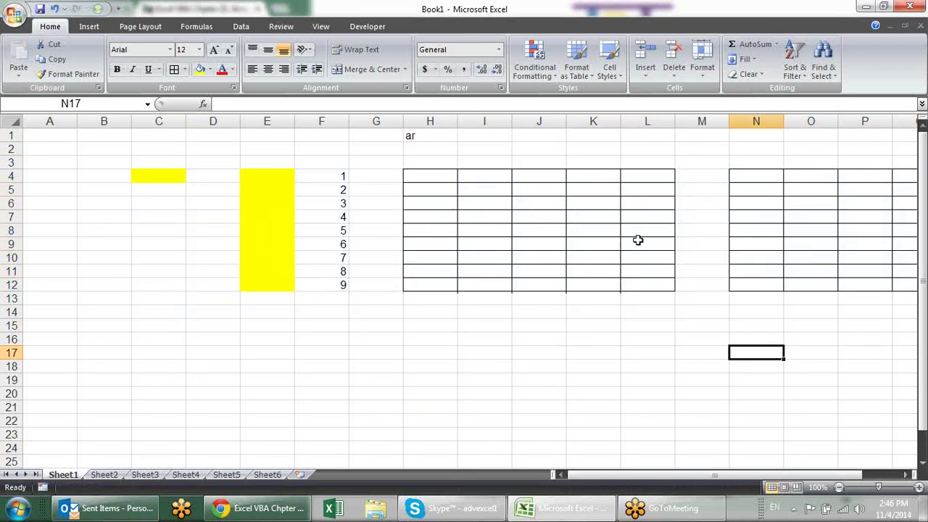
Enter 1 in J3 and in O3 above the two grids.
{"action": "left_click", "coordinate": [593, 225]}
{"action": "left_click", "coordinate": [543, 162]}
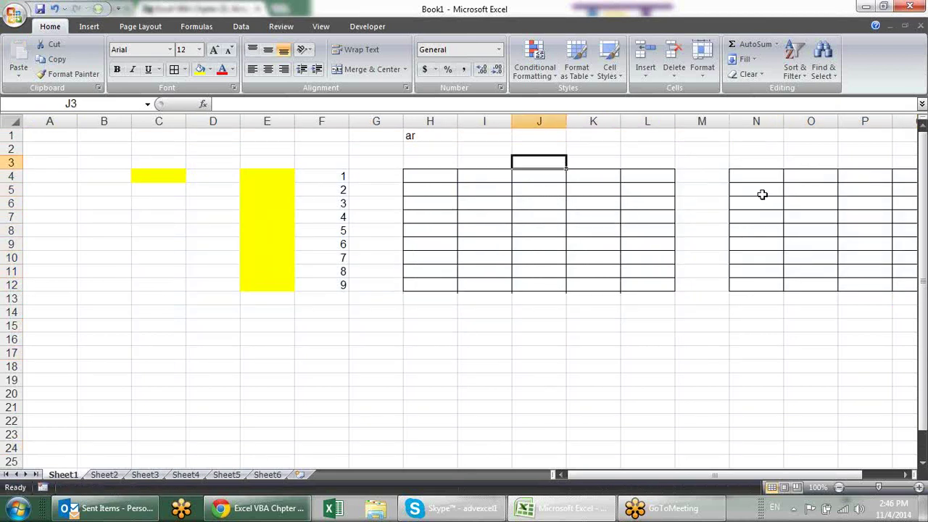
{"action": "type", "text": "1"}
{"action": "key", "text": "Right"}
{"action": "key", "text": "Right"}
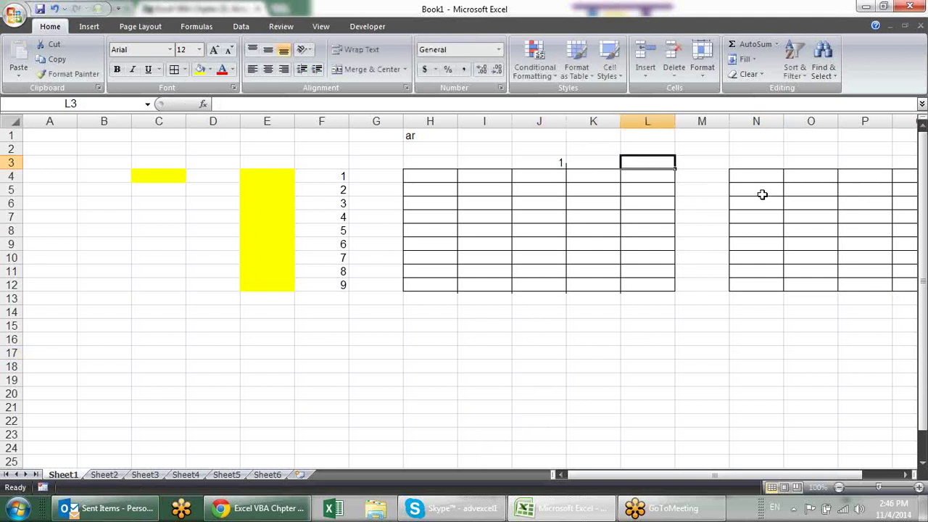
{"action": "key", "text": "Right"}
{"action": "key", "text": "Right"}
{"action": "key", "text": "Right"}
{"action": "type", "text": "1"}
{"action": "key", "text": "Return"}
Change the H1 label from 'ar' to 'ar(1,2,3)'.
{"action": "key", "text": "Left"}
{"action": "key", "text": "Left"}
{"action": "key", "text": "Left"}
{"action": "key", "text": "Left"}
{"action": "key", "text": "Left"}
{"action": "key", "text": "Up"}
{"action": "key", "text": "Up"}
{"action": "key", "text": "Up"}
{"action": "key", "text": "F2"}
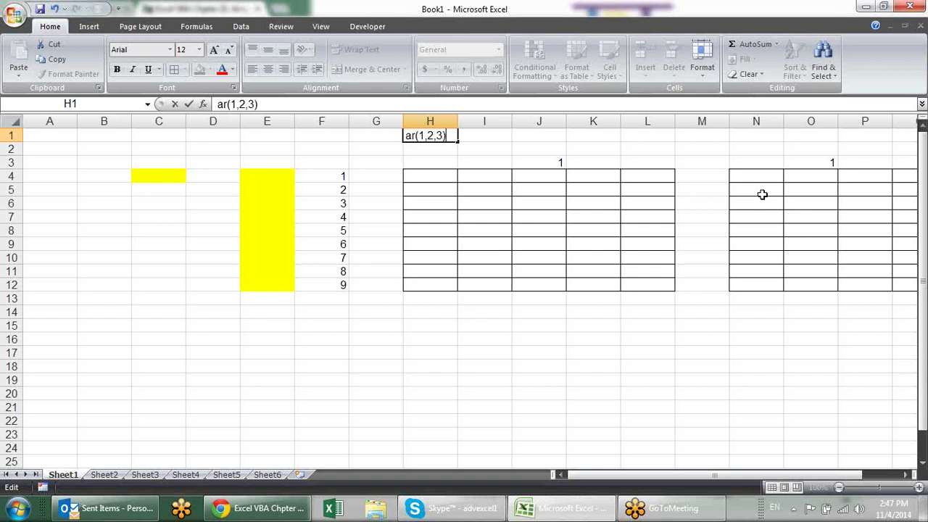
{"action": "key", "text": "Return"}
Scroll through the vbtutor.net arrays page in Chrome, then bring Excel's Book1 back to the front.
{"action": "key", "text": "alt+Tab"}
{"action": "scroll", "coordinate": [499, 209], "scroll_direction": "down", "scroll_amount": 1}
{"action": "scroll", "coordinate": [424, 266], "scroll_direction": "down", "scroll_amount": 3}
{"action": "scroll", "coordinate": [437, 222], "scroll_direction": "down", "scroll_amount": 3}
{"action": "scroll", "coordinate": [442, 222], "scroll_direction": "down", "scroll_amount": 3}
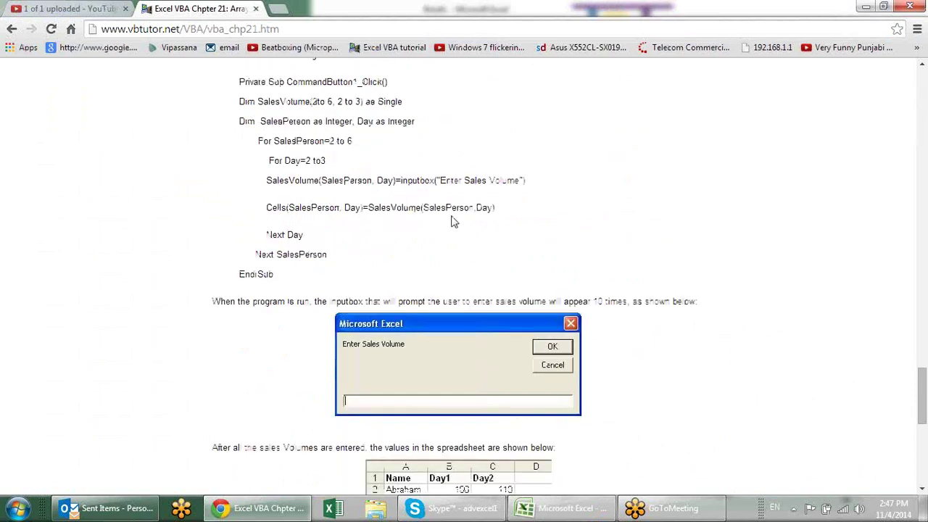
{"action": "scroll", "coordinate": [454, 225], "scroll_direction": "down", "scroll_amount": 6}
{"action": "scroll", "coordinate": [463, 225], "scroll_direction": "up", "scroll_amount": 3}
{"action": "scroll", "coordinate": [470, 226], "scroll_direction": "down", "scroll_amount": 3}
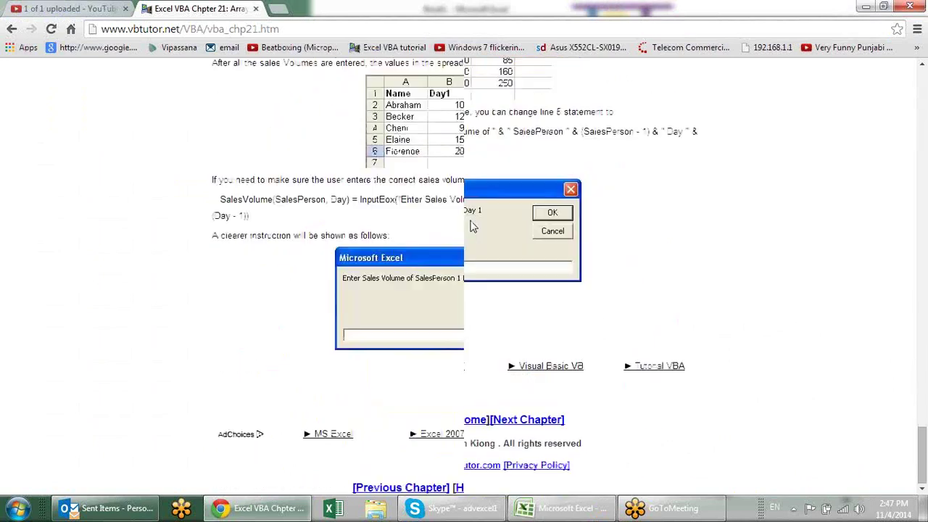
{"action": "scroll", "coordinate": [470, 227], "scroll_direction": "up", "scroll_amount": 2}
{"action": "scroll", "coordinate": [470, 226], "scroll_direction": "up", "scroll_amount": 5}
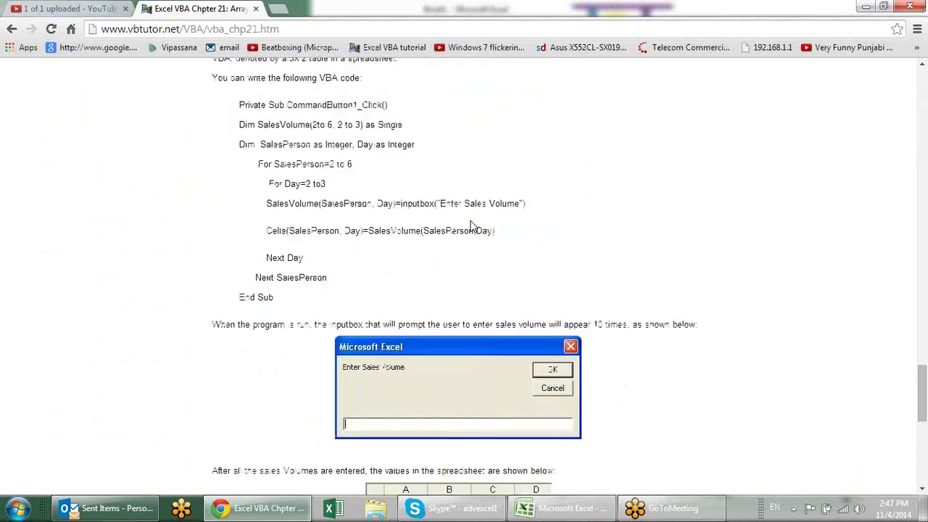
{"action": "scroll", "coordinate": [468, 226], "scroll_direction": "up", "scroll_amount": 5}
{"action": "scroll", "coordinate": [467, 226], "scroll_direction": "up", "scroll_amount": 3}
{"action": "scroll", "coordinate": [467, 226], "scroll_direction": "up", "scroll_amount": 4}
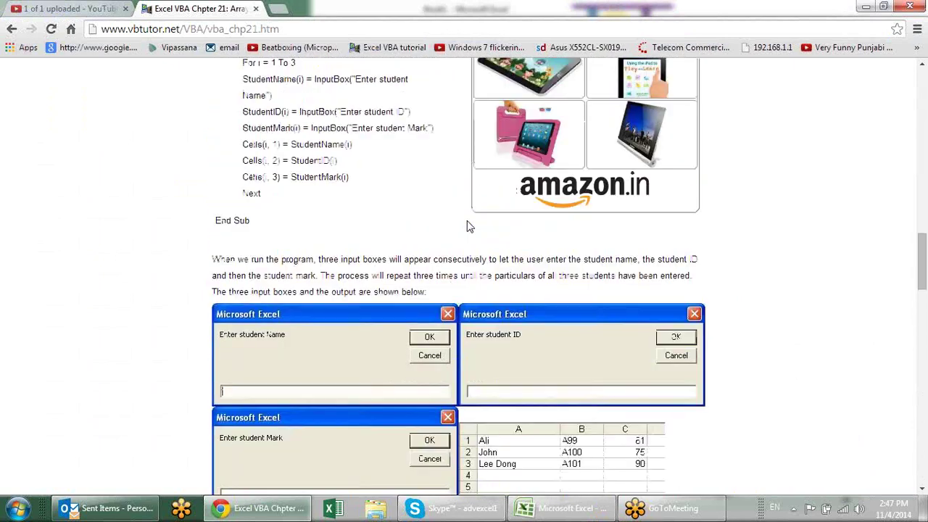
{"action": "scroll", "coordinate": [467, 226], "scroll_direction": "up", "scroll_amount": 5}
{"action": "scroll", "coordinate": [467, 226], "scroll_direction": "up", "scroll_amount": 4}
{"action": "scroll", "coordinate": [468, 226], "scroll_direction": "up", "scroll_amount": 3}
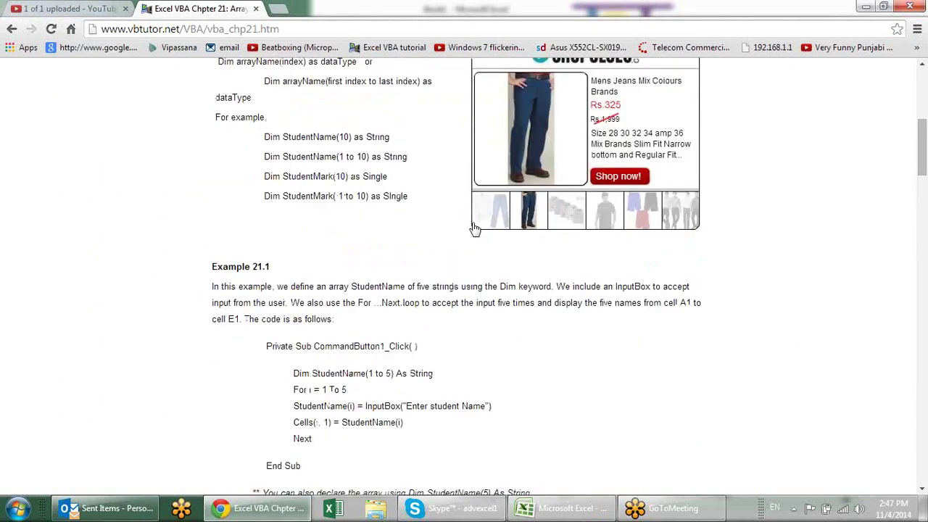
{"action": "scroll", "coordinate": [524, 223], "scroll_direction": "up", "scroll_amount": 5}
{"action": "left_click", "coordinate": [547, 508]}
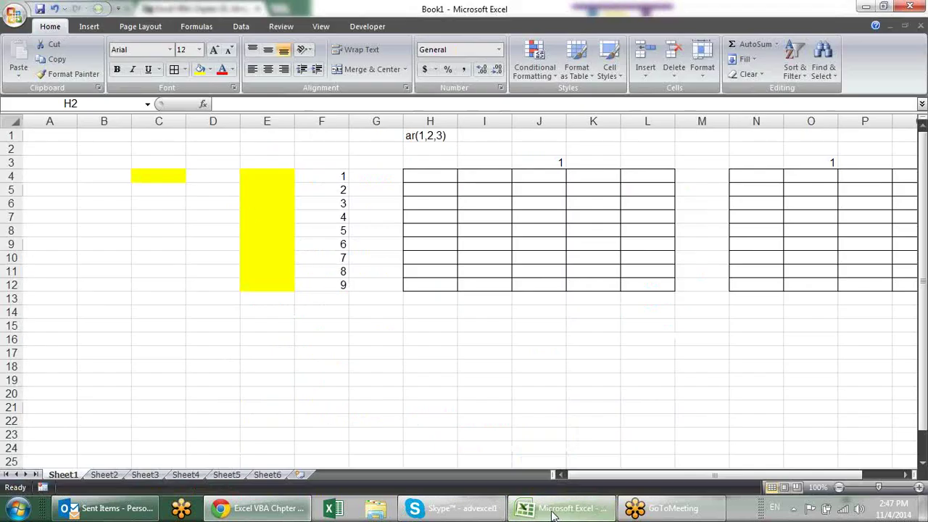